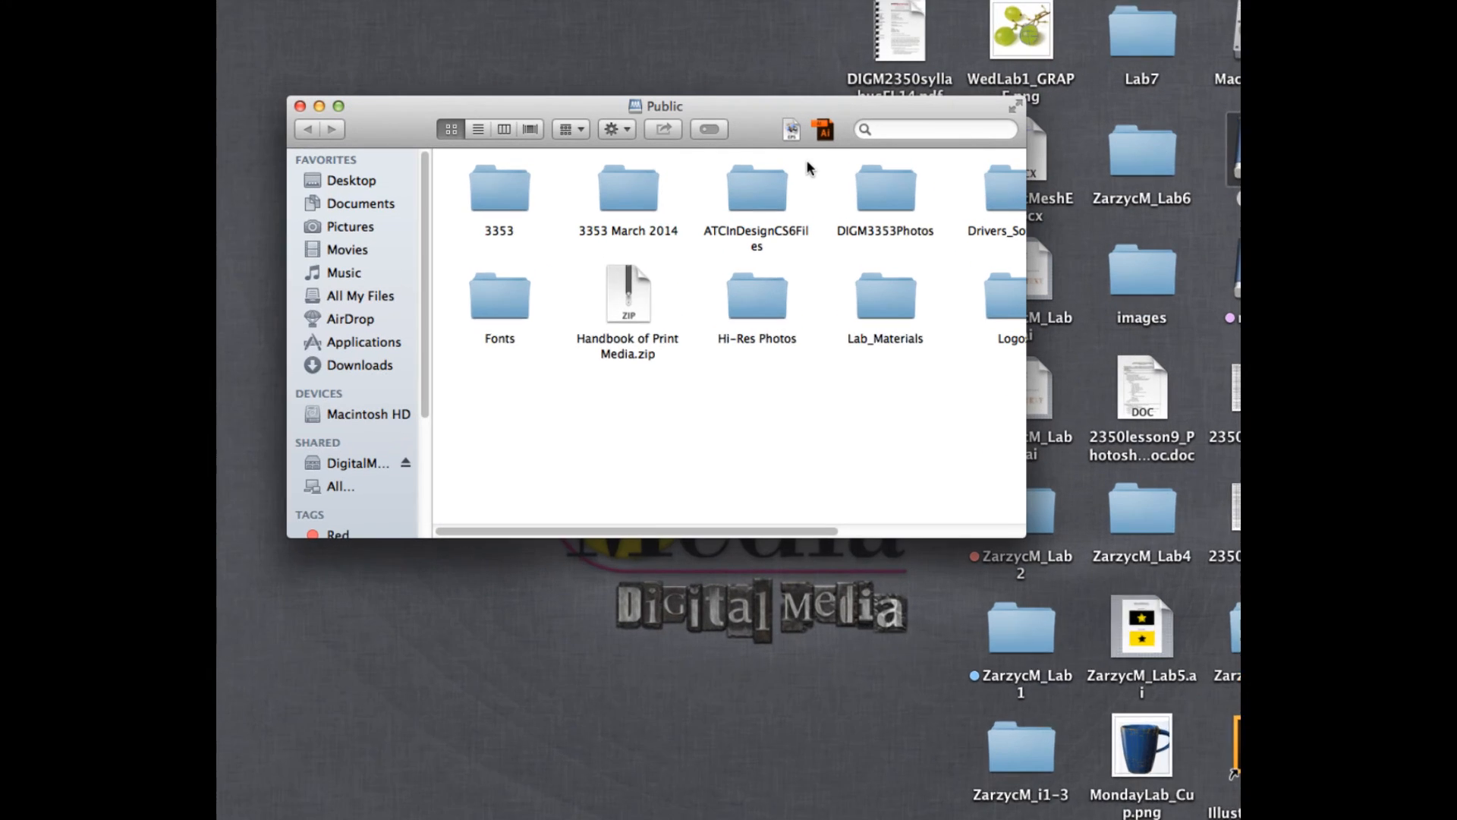
- Open the DIGM 2350 folder inside Lab_Materials on the Public volume and look through its contents
double_click(913, 302)
double_click(759, 173)
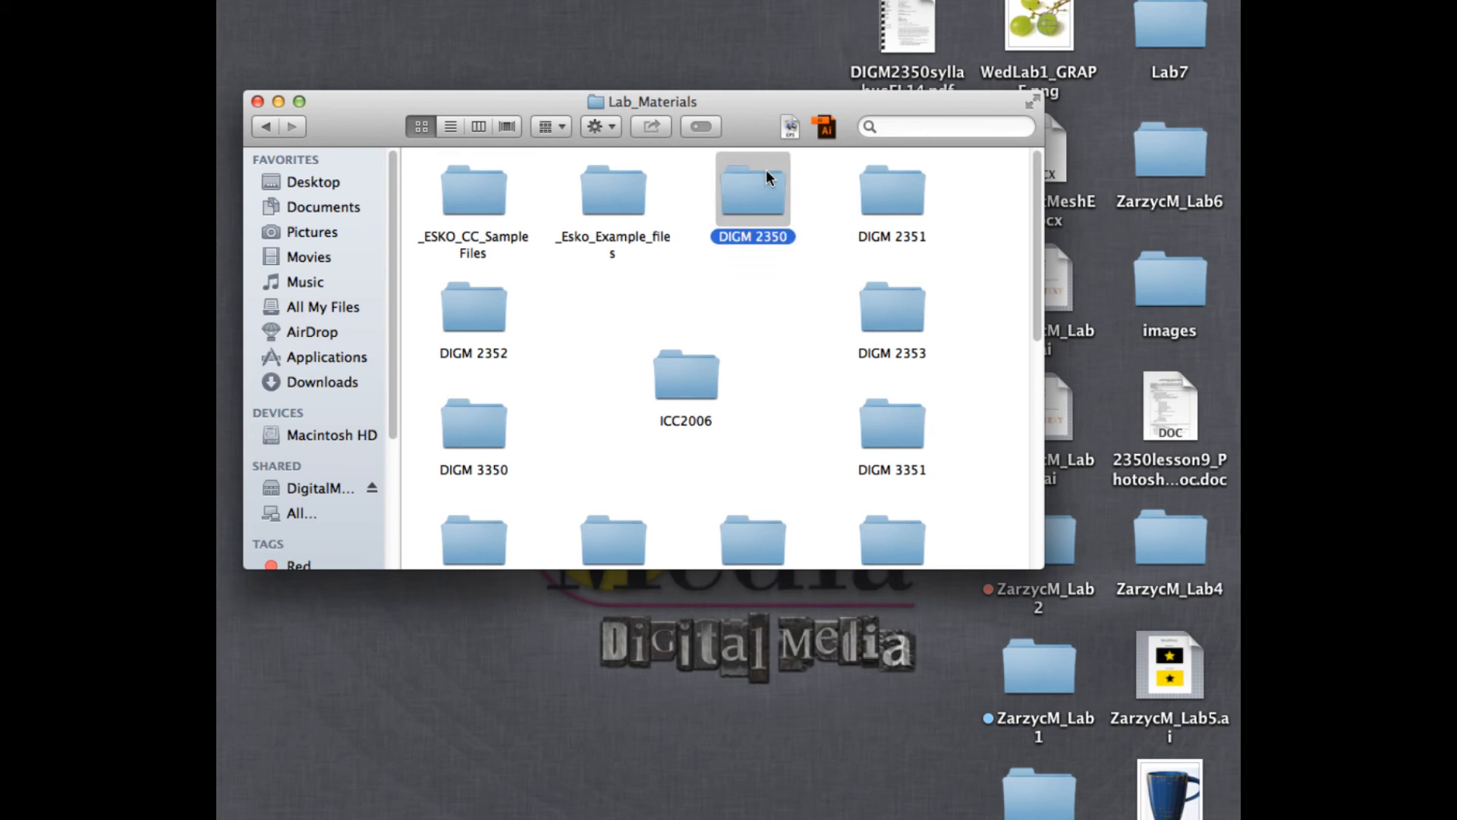
scroll(798, 156, "down", 2)
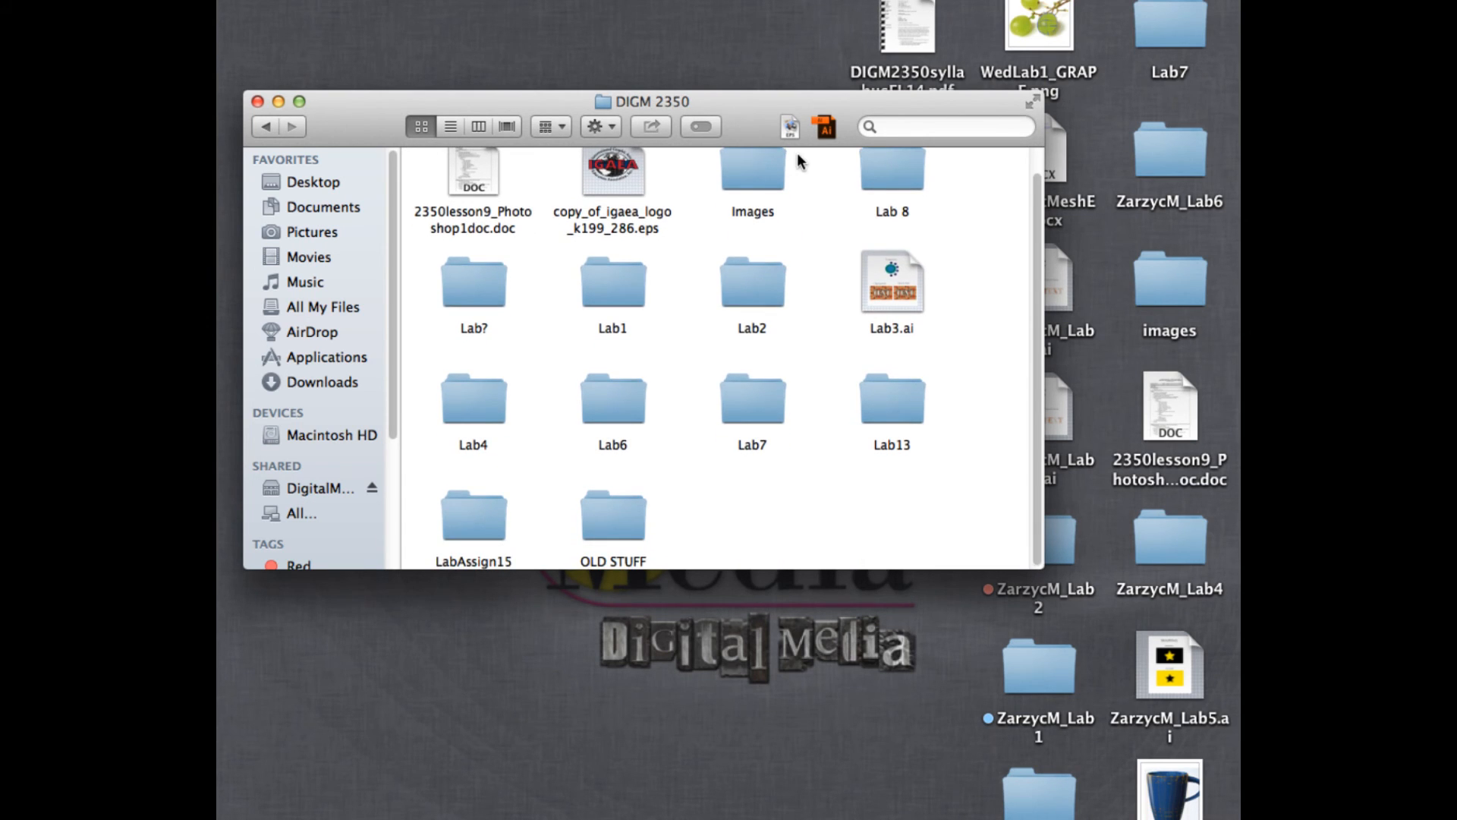
scroll(797, 154, "up", 2)
- Arrange the items in the DIGM 2350 folder by Date Added, and switch the arrangement to Name
left_click(554, 126)
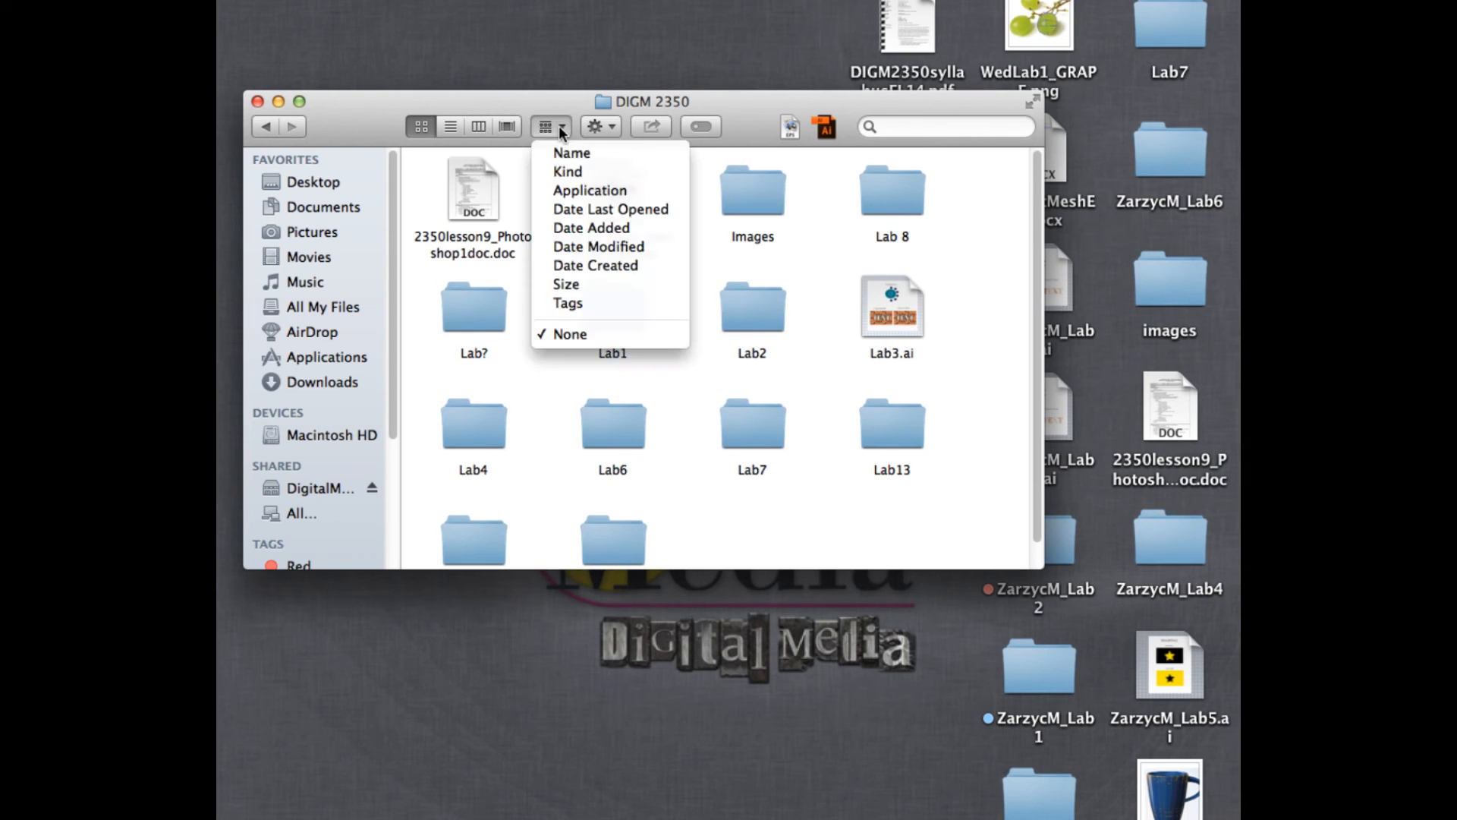
left_click(594, 227)
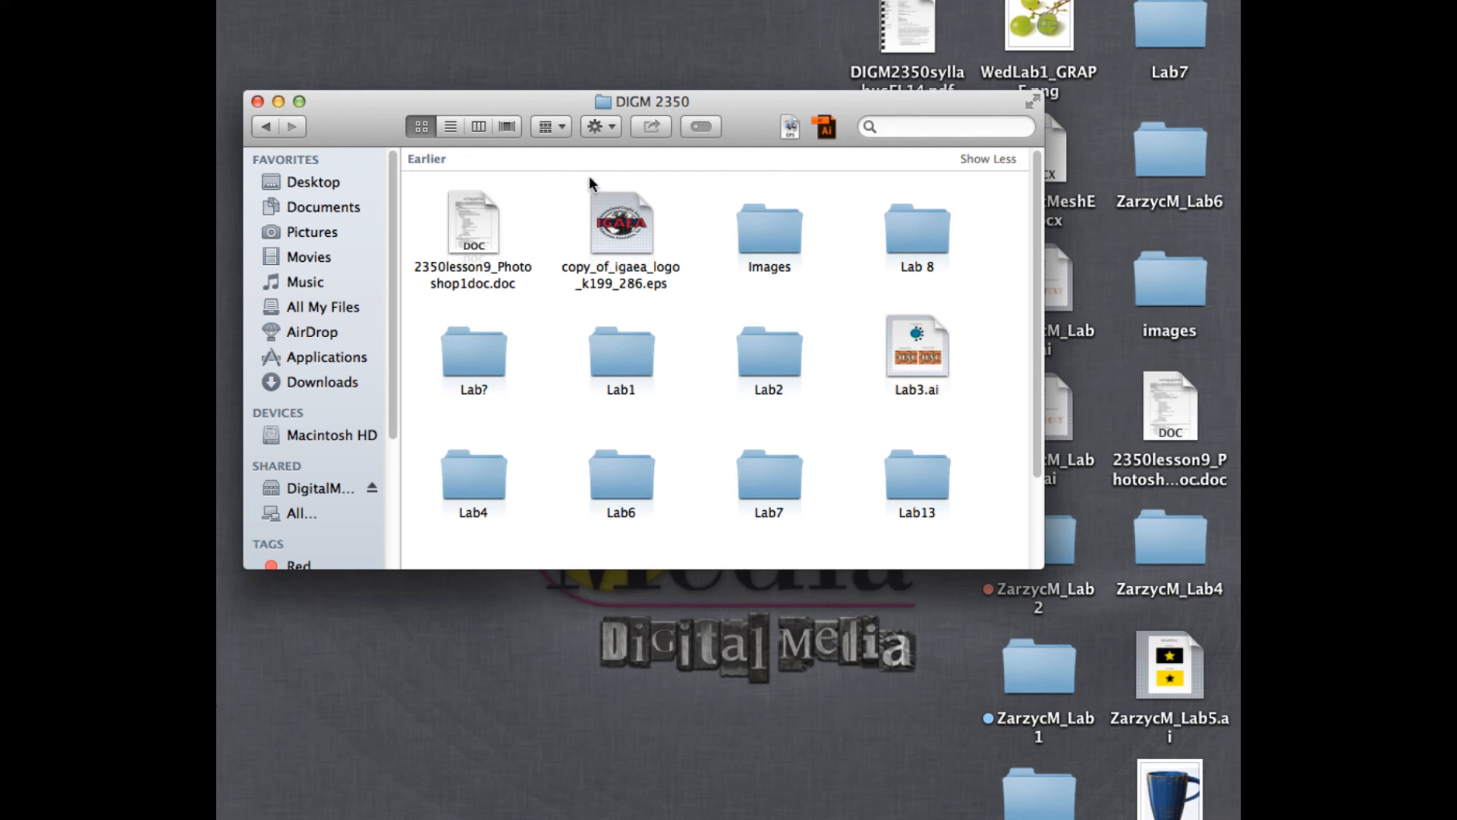
left_click(549, 126)
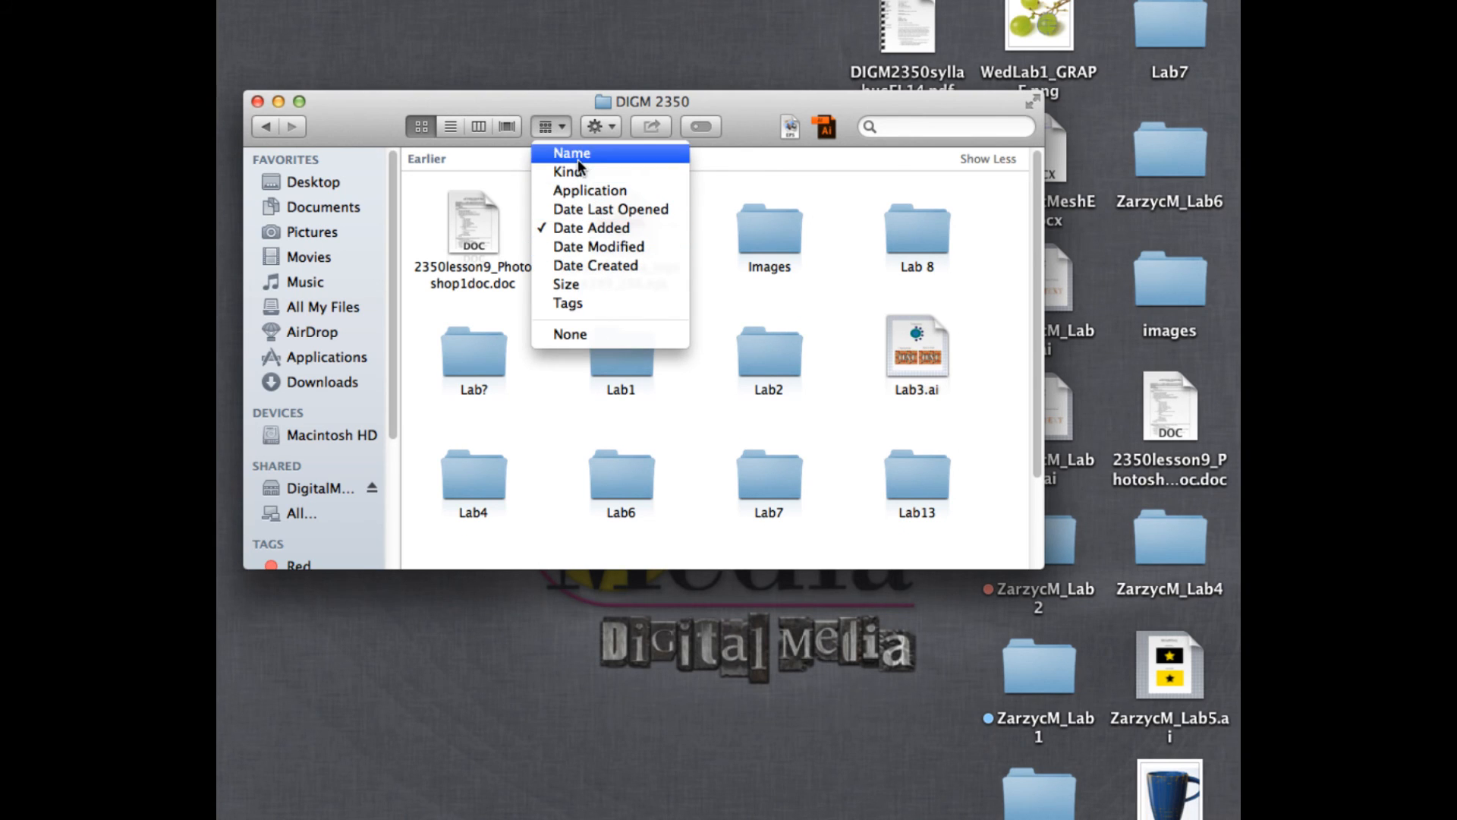
left_click(567, 153)
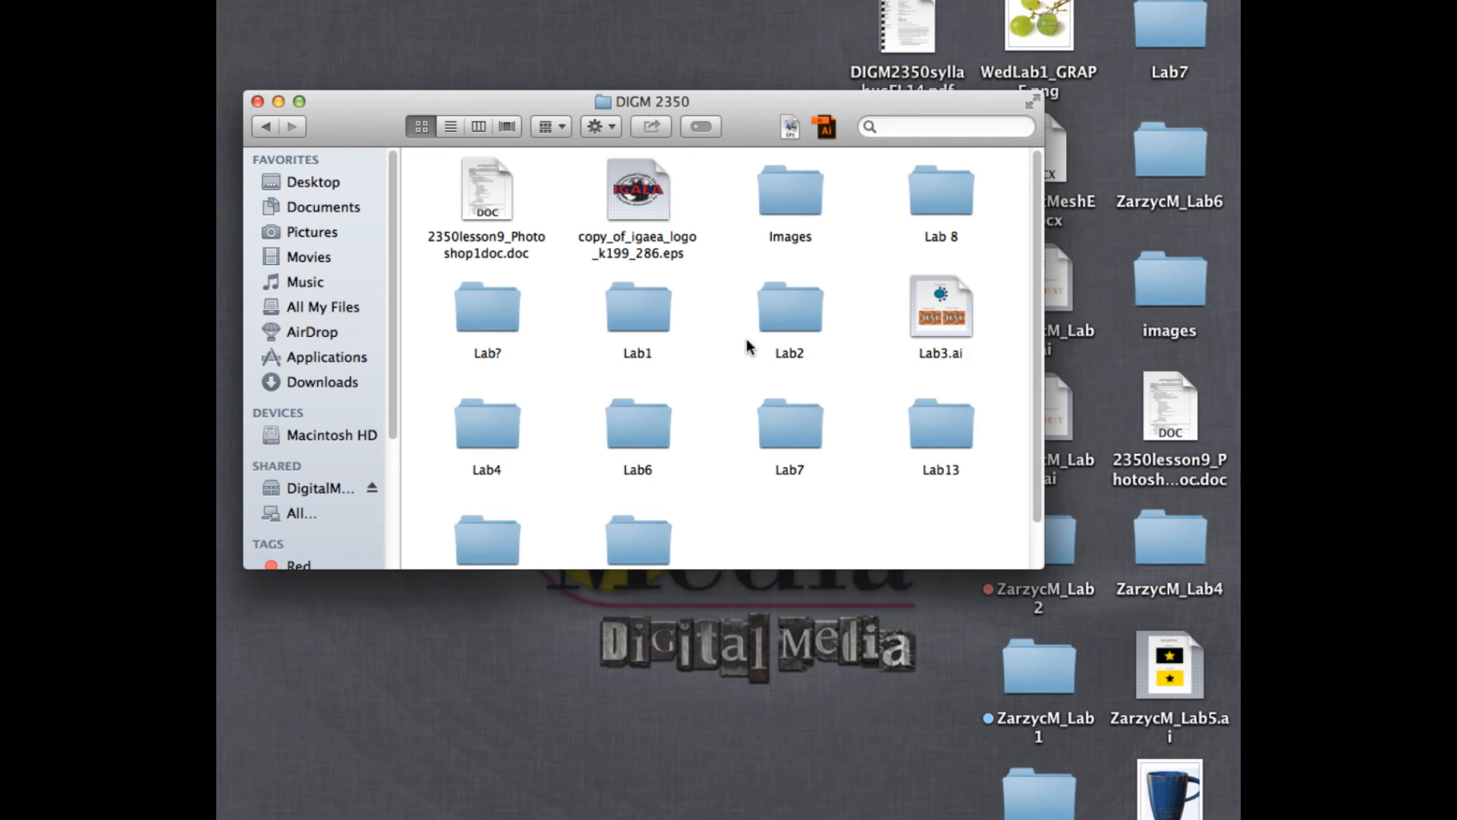
scroll(750, 347, "down", 2)
scroll(843, 368, "up", 1)
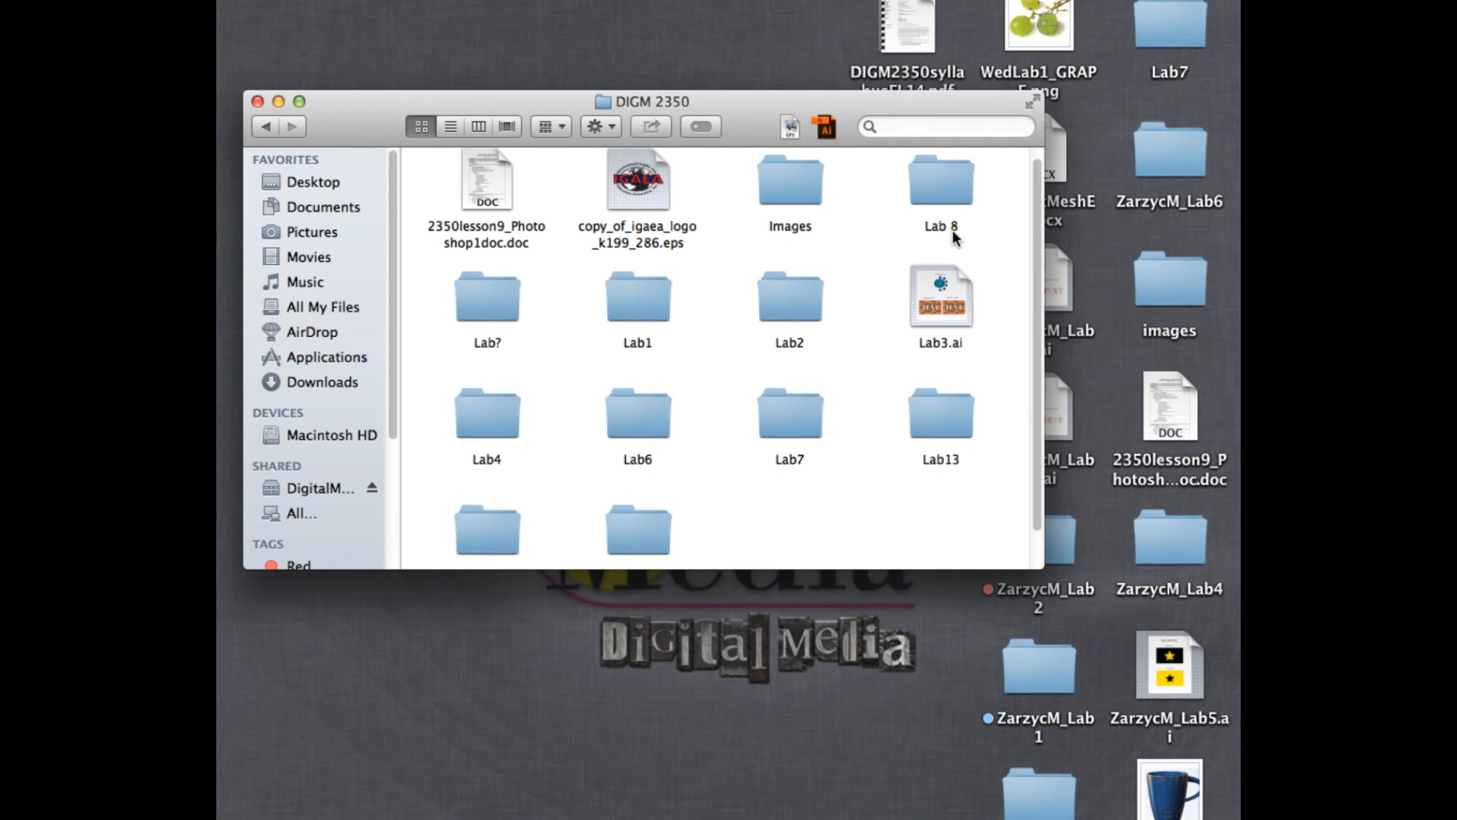
- Rename the "Lab 8" folder as "Lab8", without the space
left_click(941, 223)
left_click(948, 225)
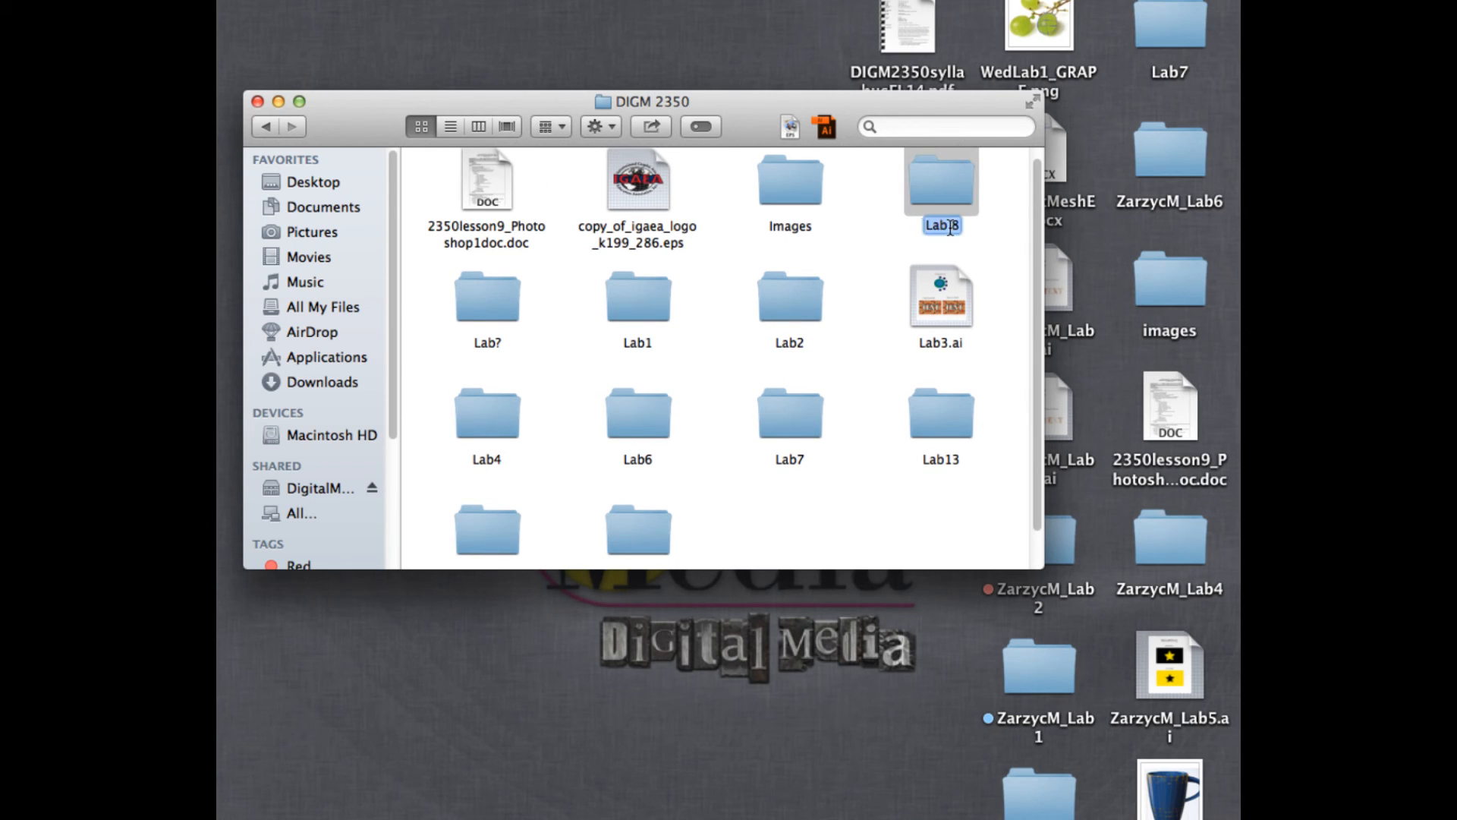
key("BackSpace")
key("Return")
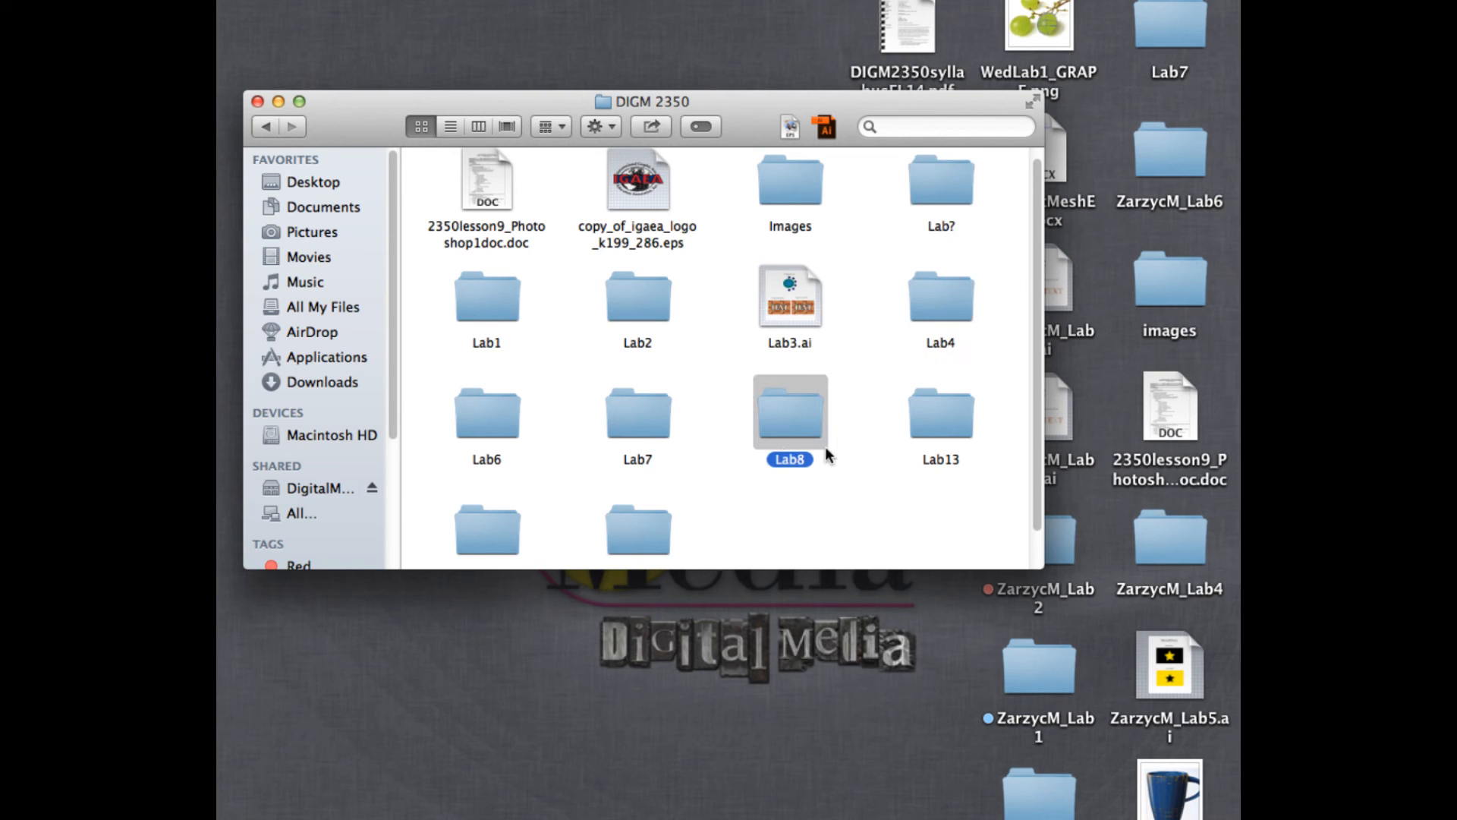
- Copy the Lab8 folder from DIGM 2350 to the desktop and close the folder window
scroll(784, 427, "down", 1)
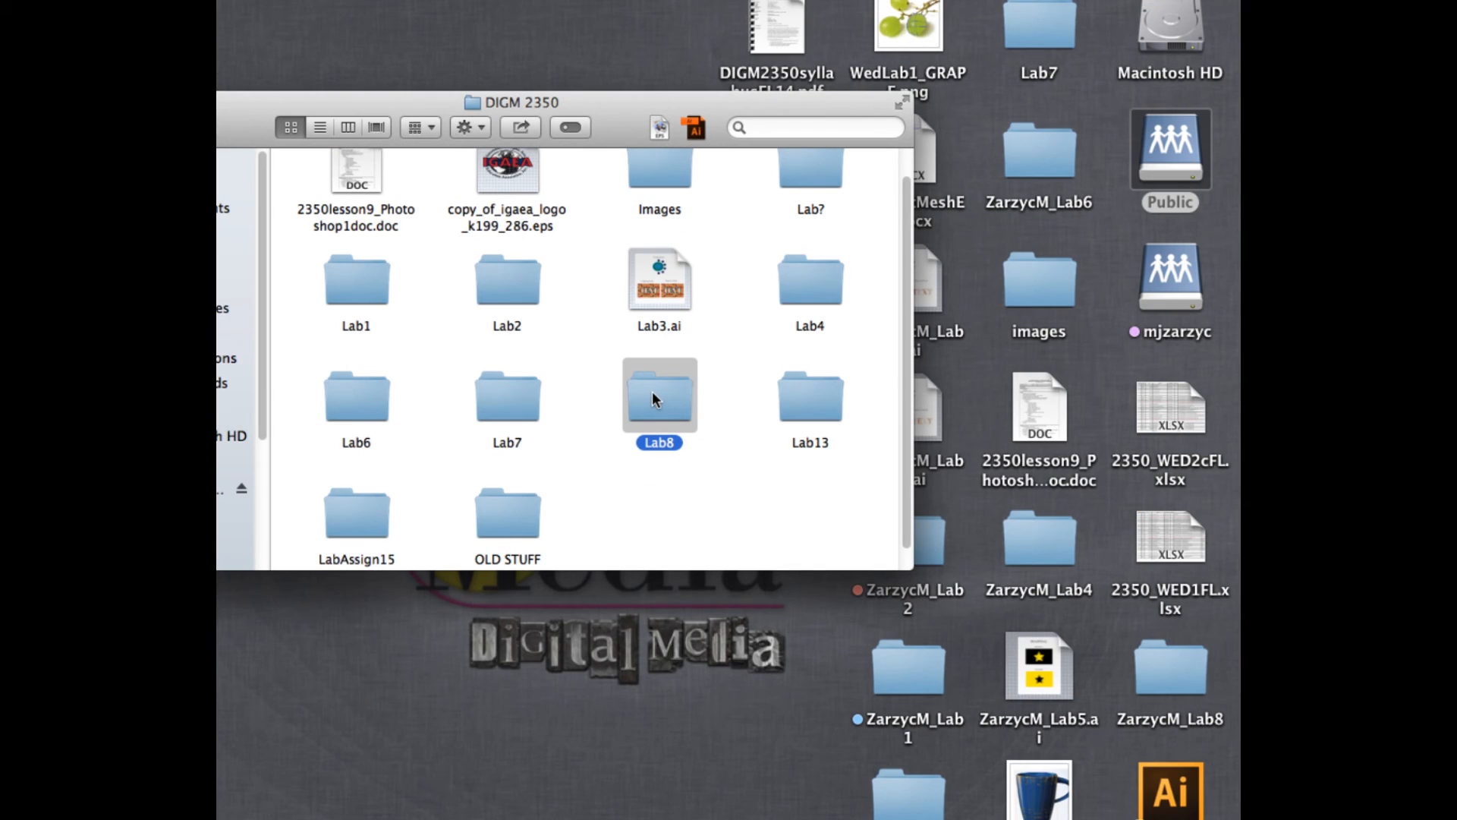
left_click_drag(652, 390, 1104, 624)
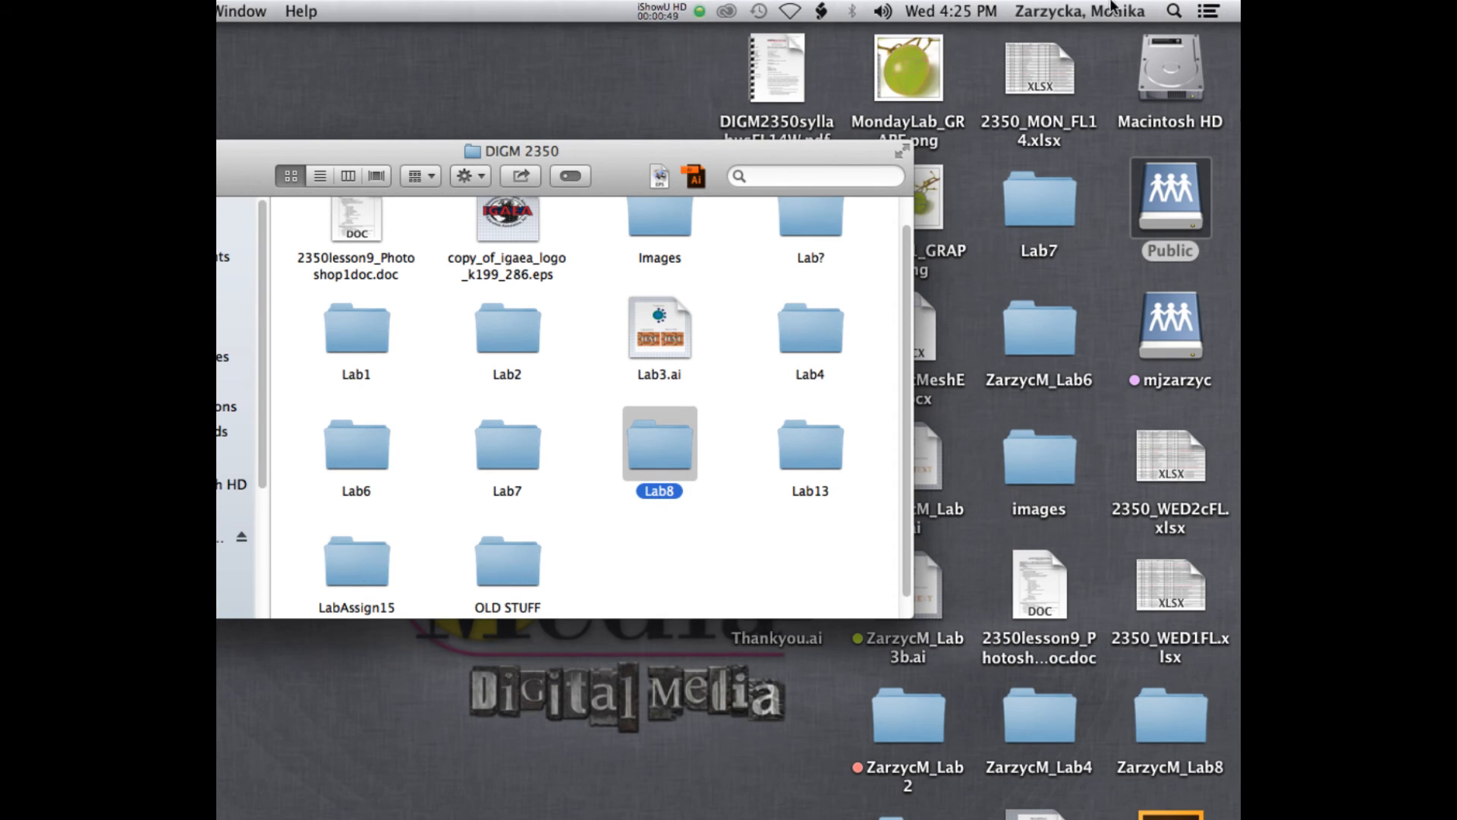
left_click_drag(762, 153, 923, 220)
left_click_drag(282, 226, 621, 142)
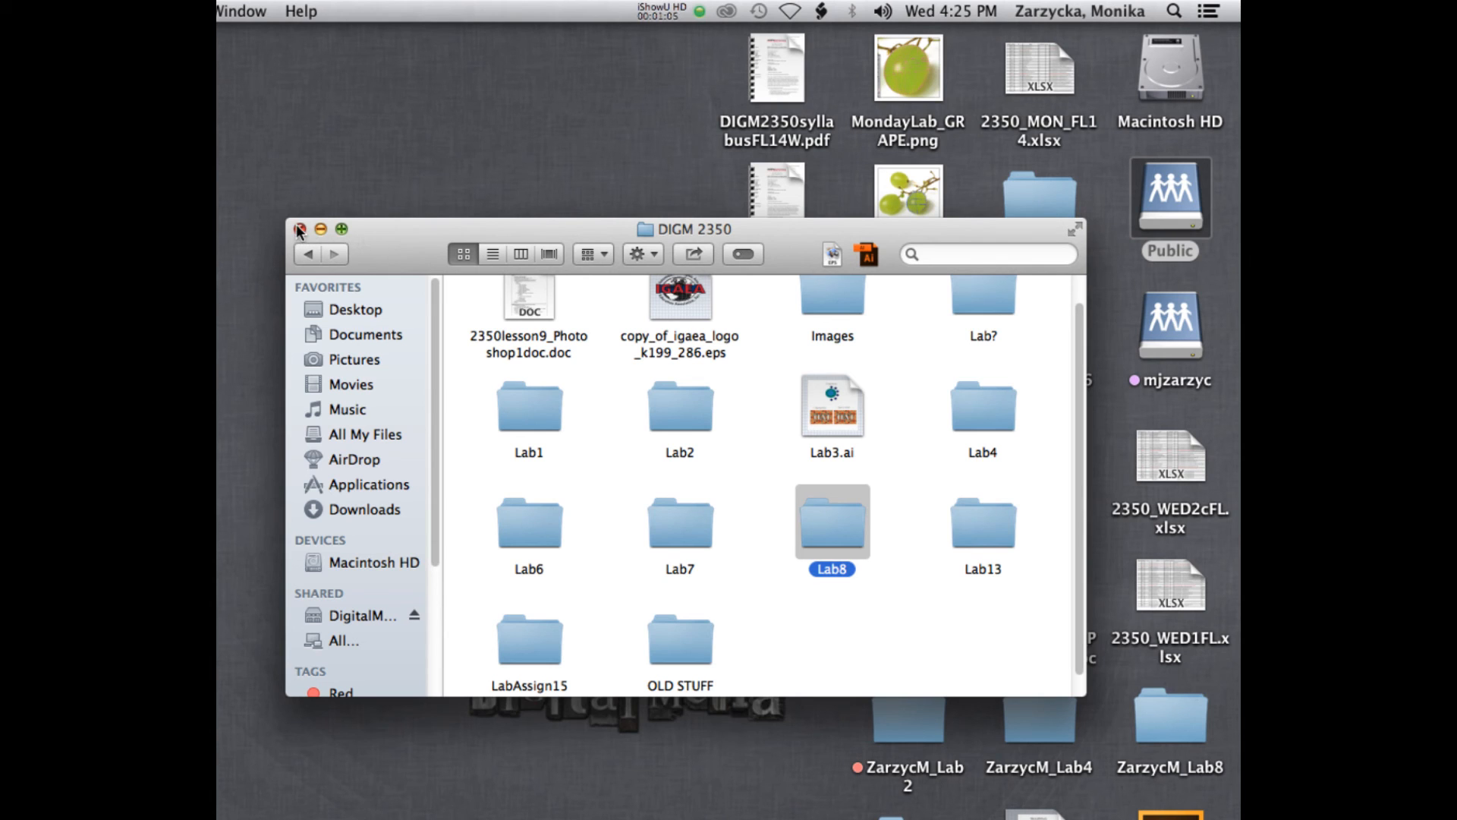
left_click(299, 229)
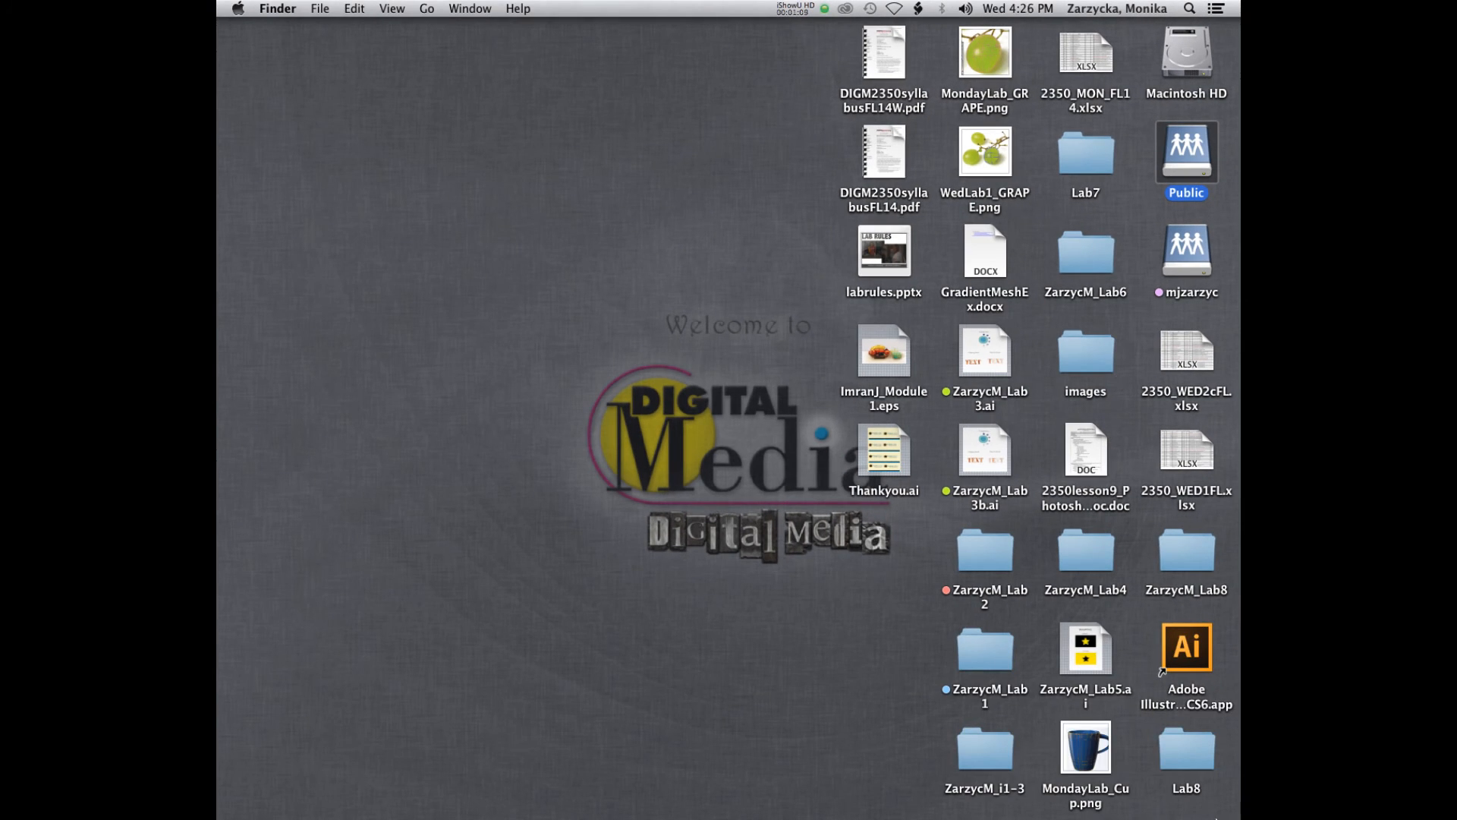
- In the desktop copy of Lab8, line up the Lab8A folder beside Lab8B and open Lab8A
double_click(1189, 759)
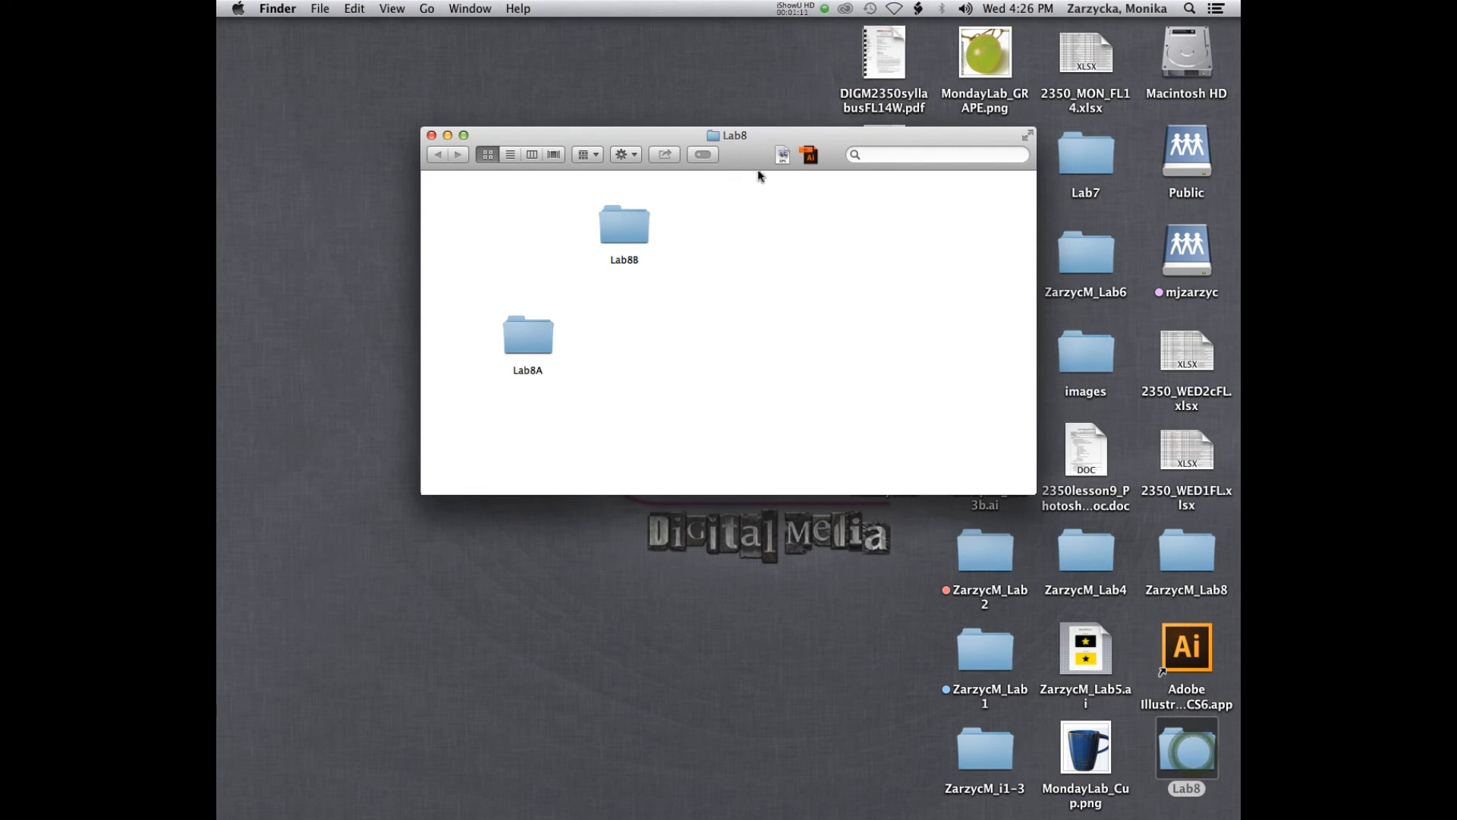
left_click_drag(522, 345, 510, 232)
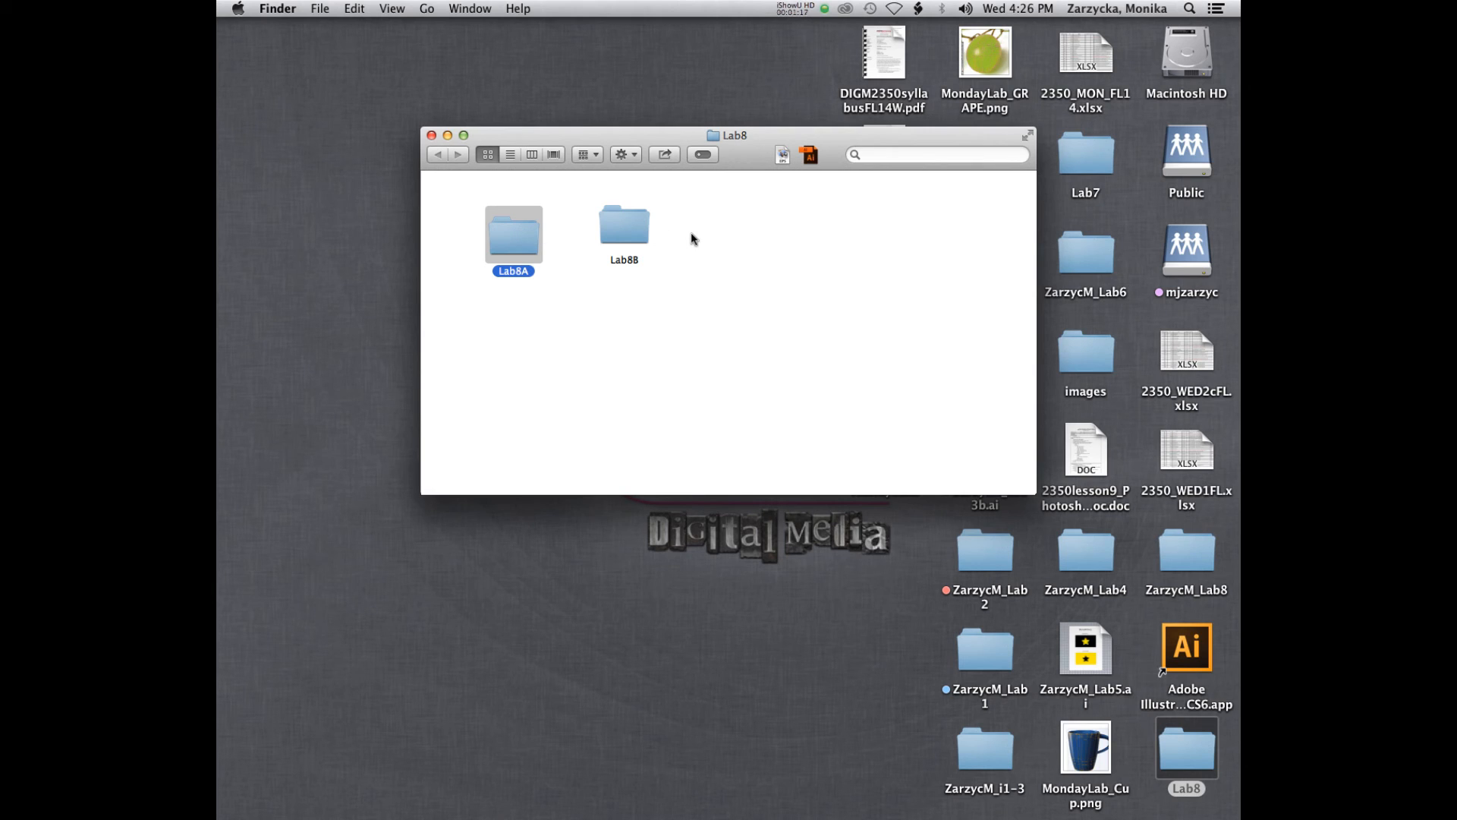
double_click(511, 237)
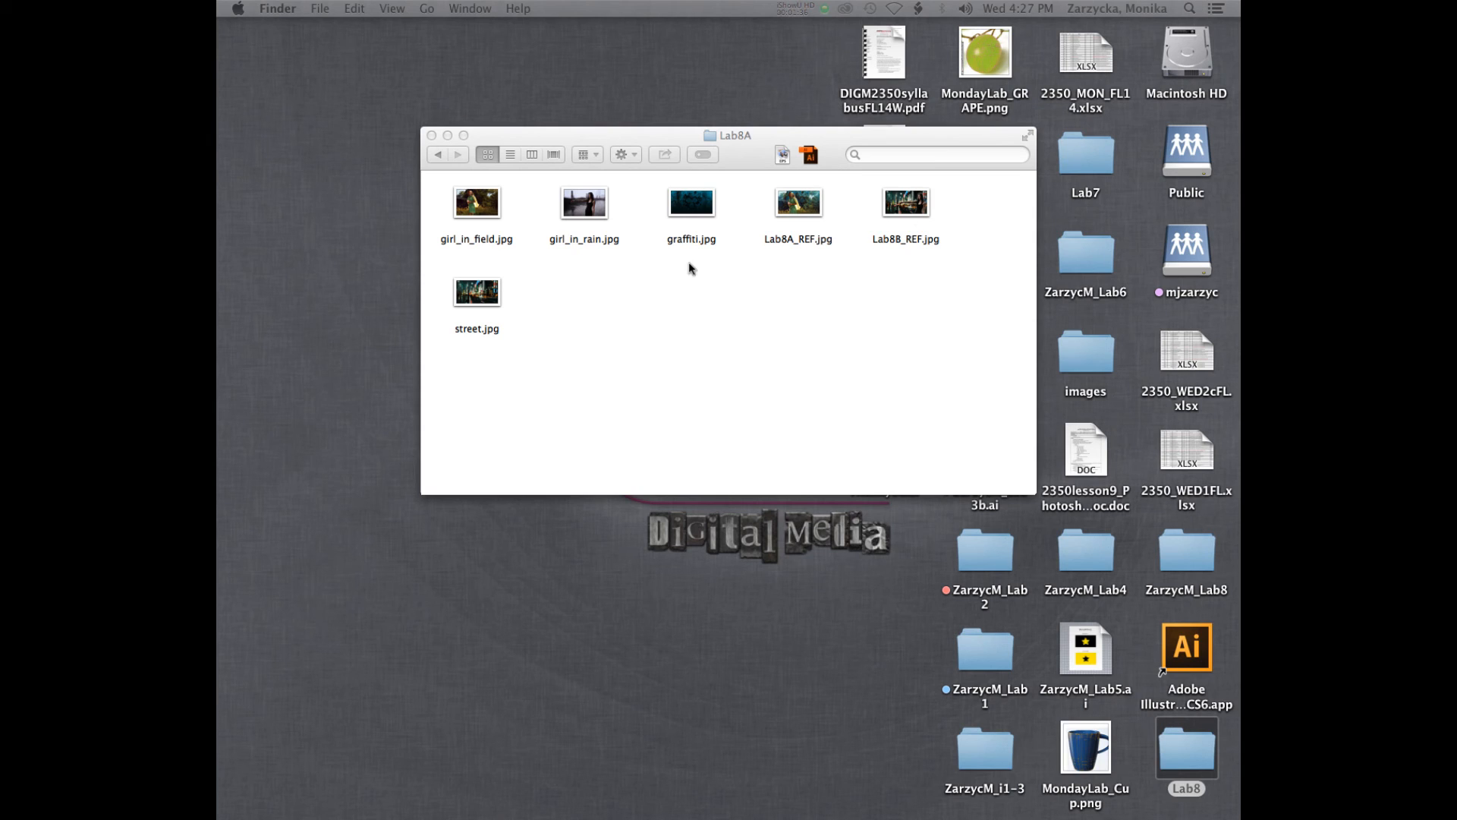
left_click(710, 282)
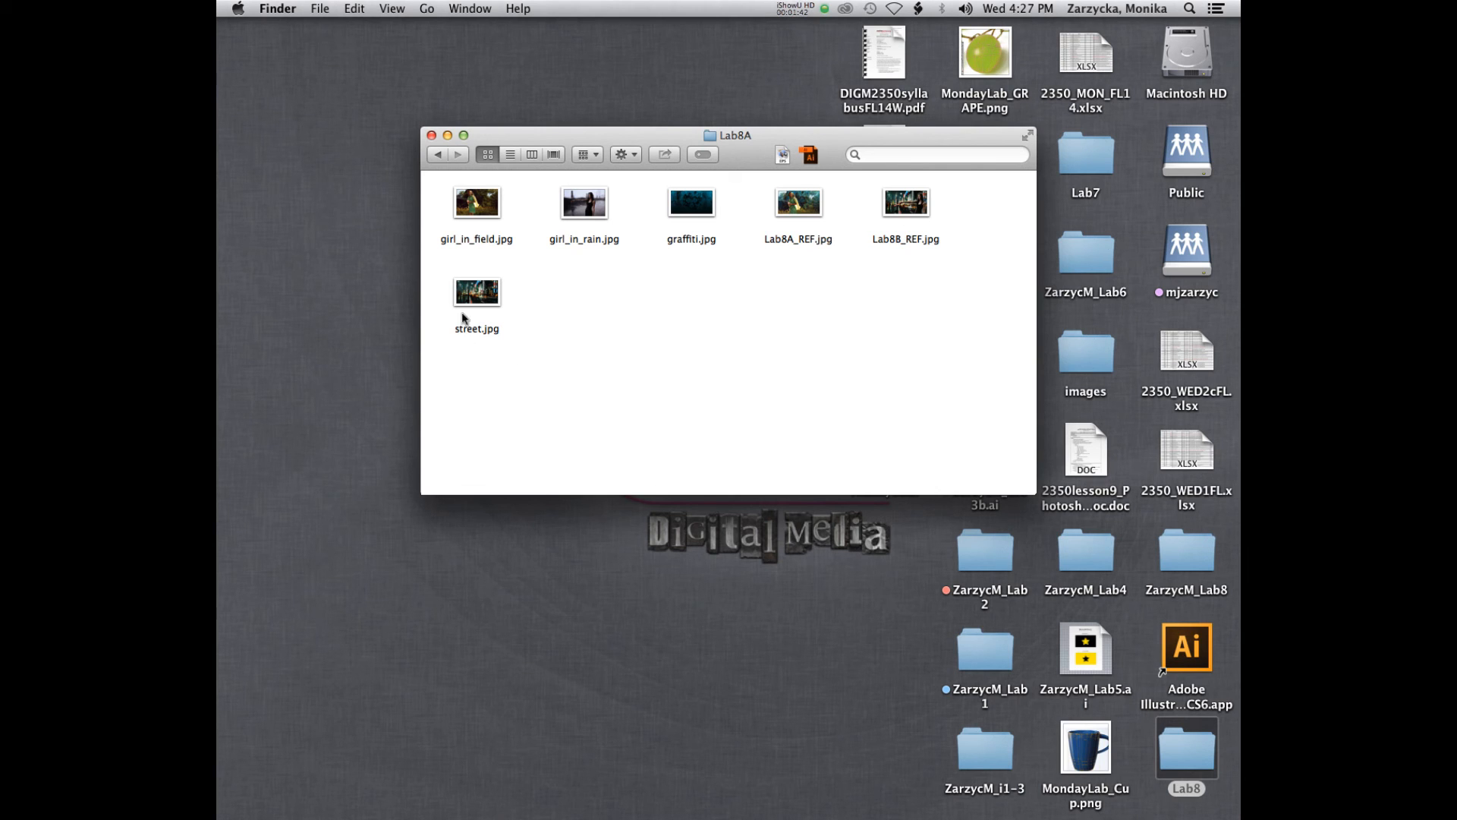
- Open street.jpg from Lab8A in Photoshop, assigning the working RGB profile Adobe RGB (1998)
left_click_drag(472, 288, 765, 788)
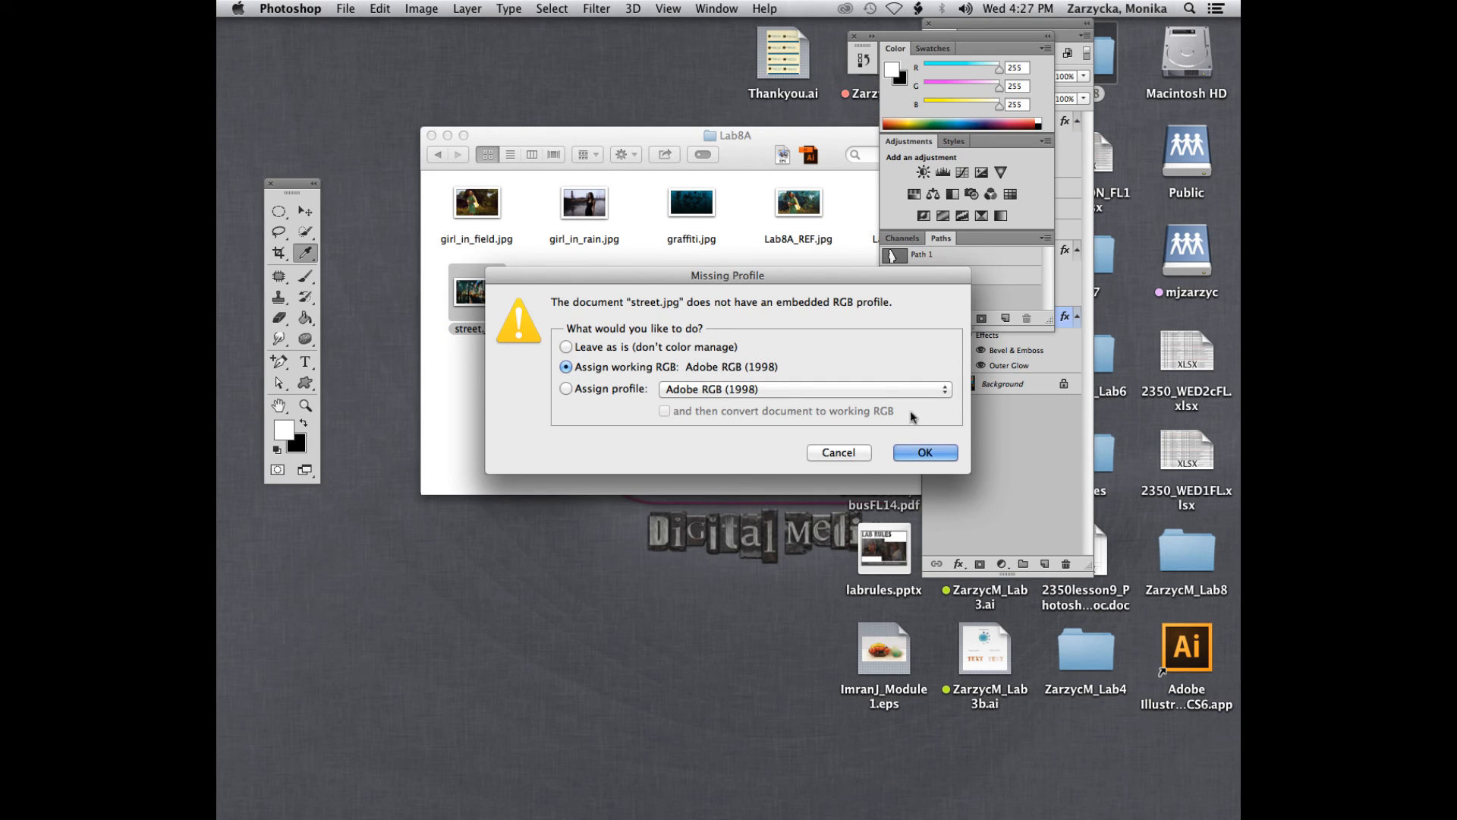
left_click(924, 453)
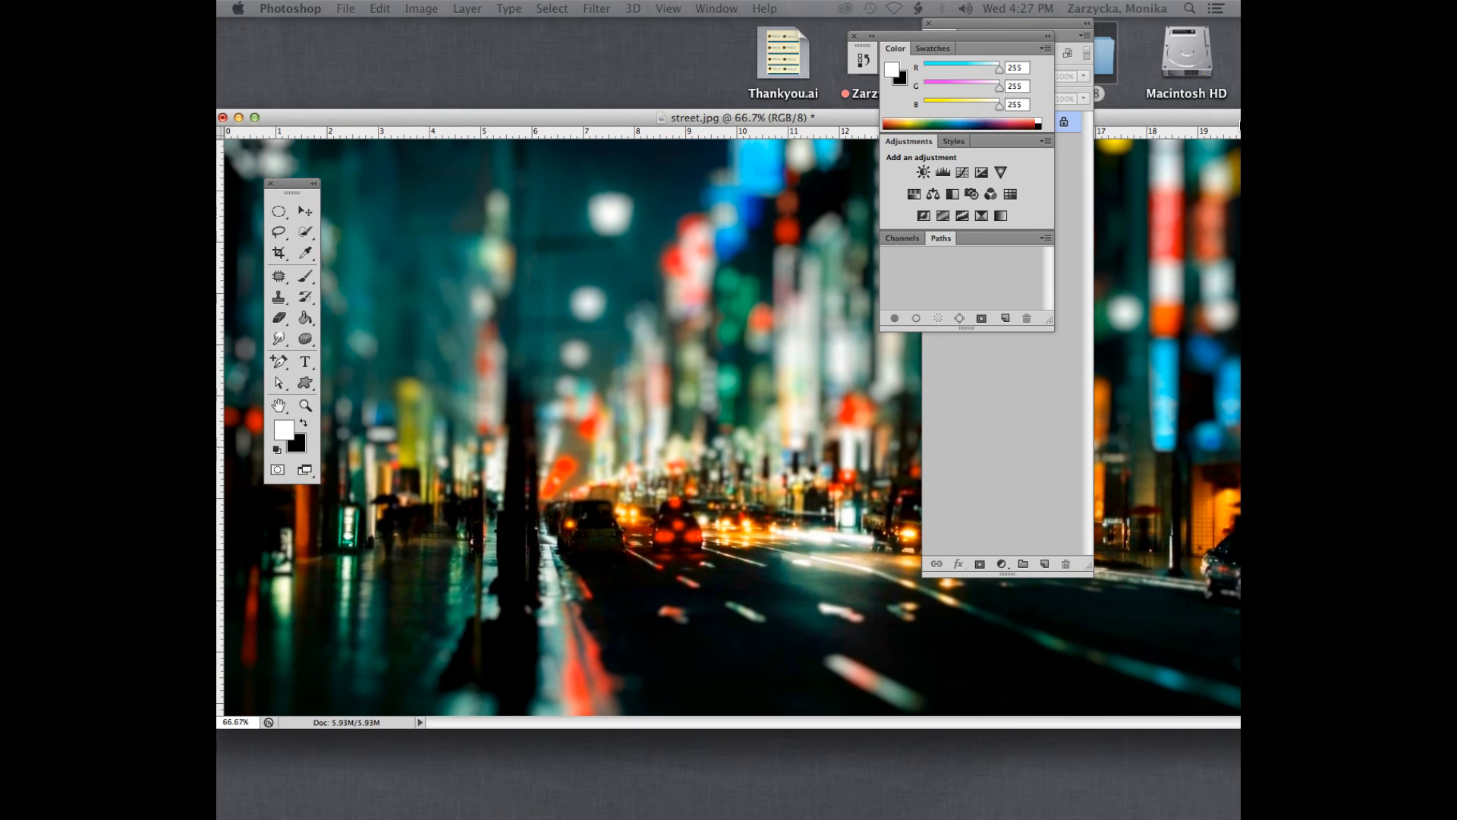
- Show the application frame behind the street.jpg window and bring the Layers panel in front of the other panels
mouse_move(461, 118)
left_mouse_down()
mouse_move(537, 108)
mouse_move(483, 114)
left_mouse_up()
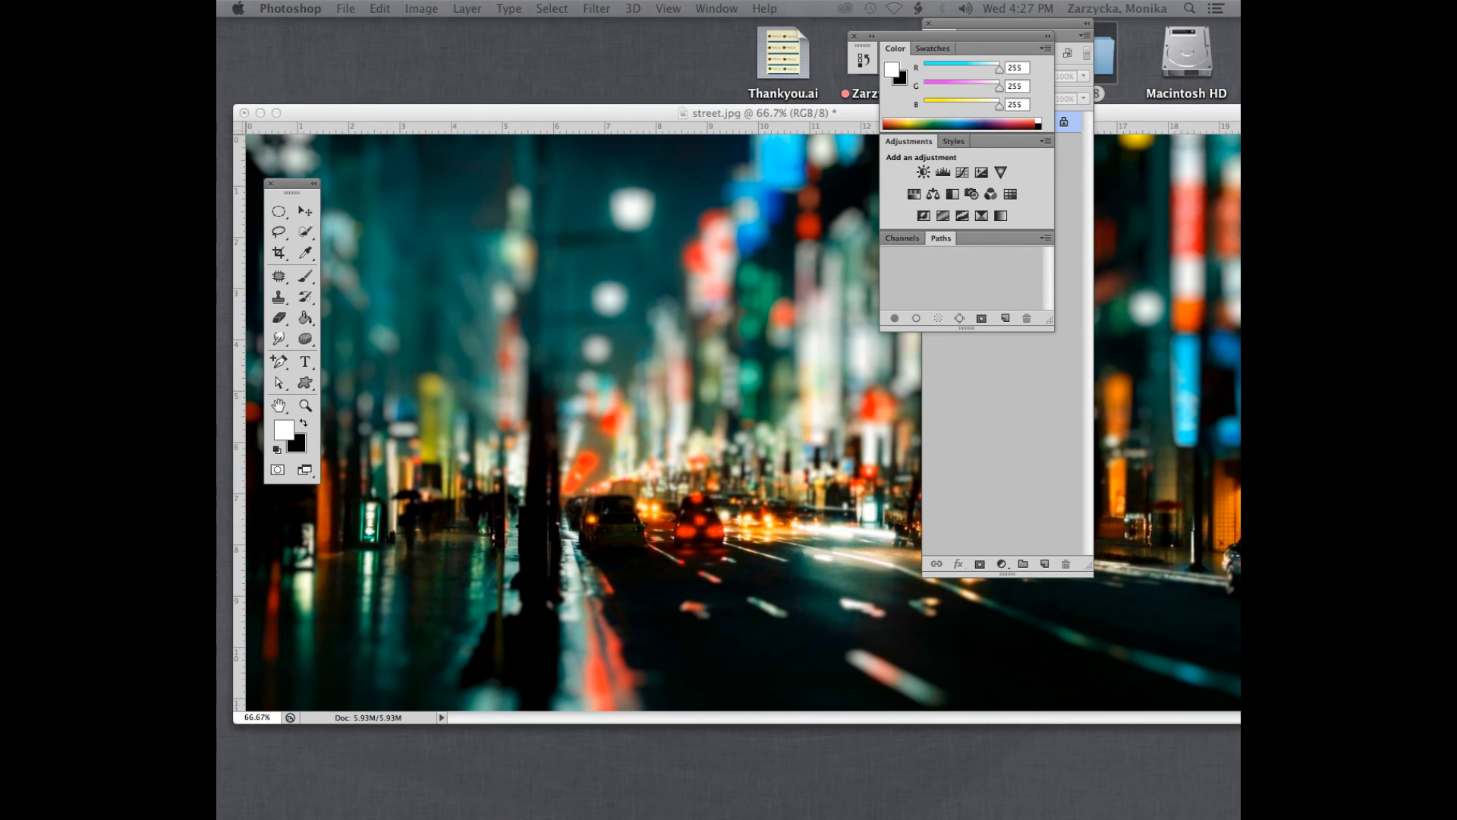
left_click_drag(735, 3, 775, 54)
left_click_drag(467, 109, 449, 96)
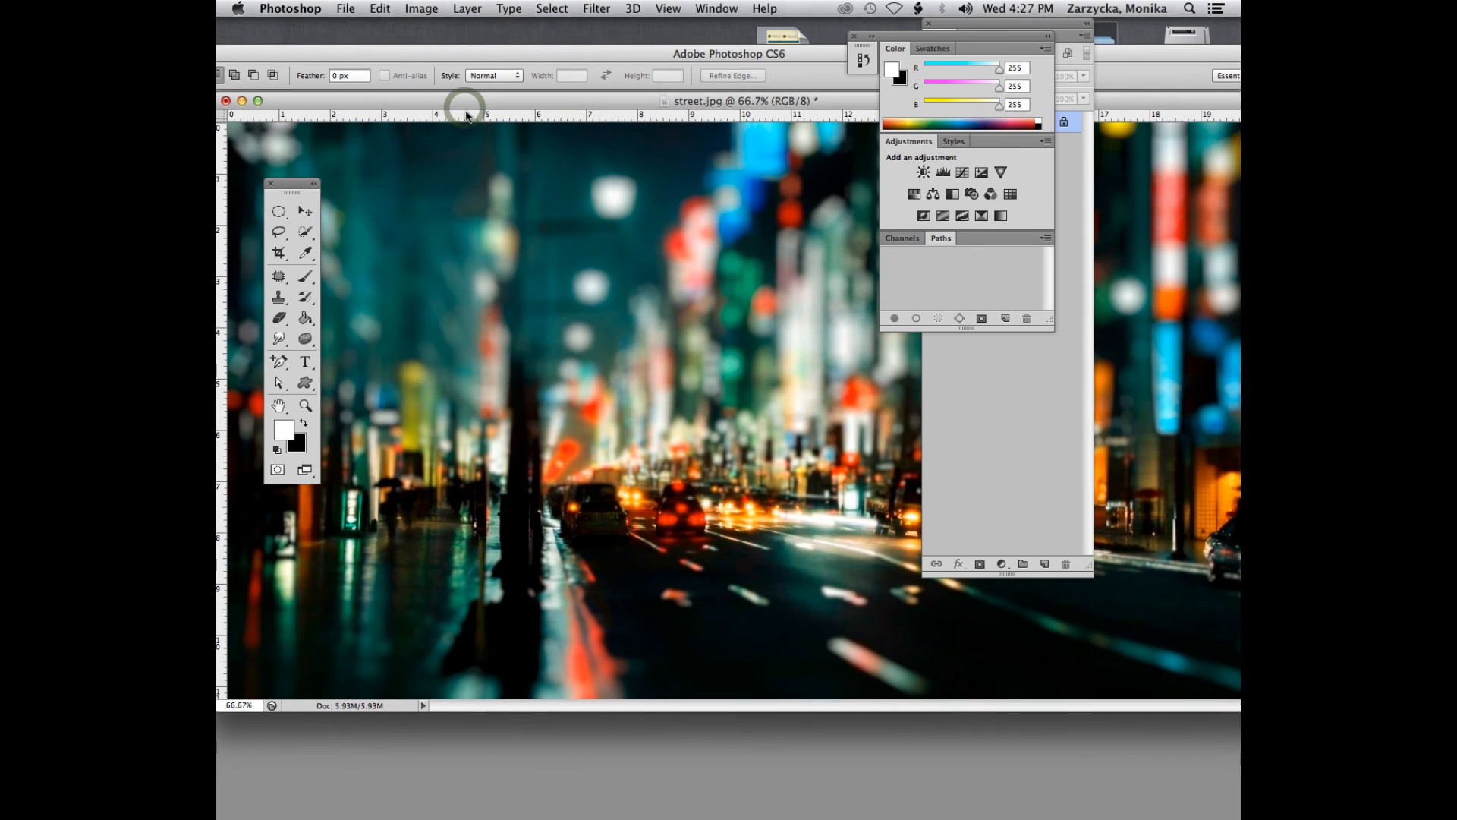
left_click(1048, 449)
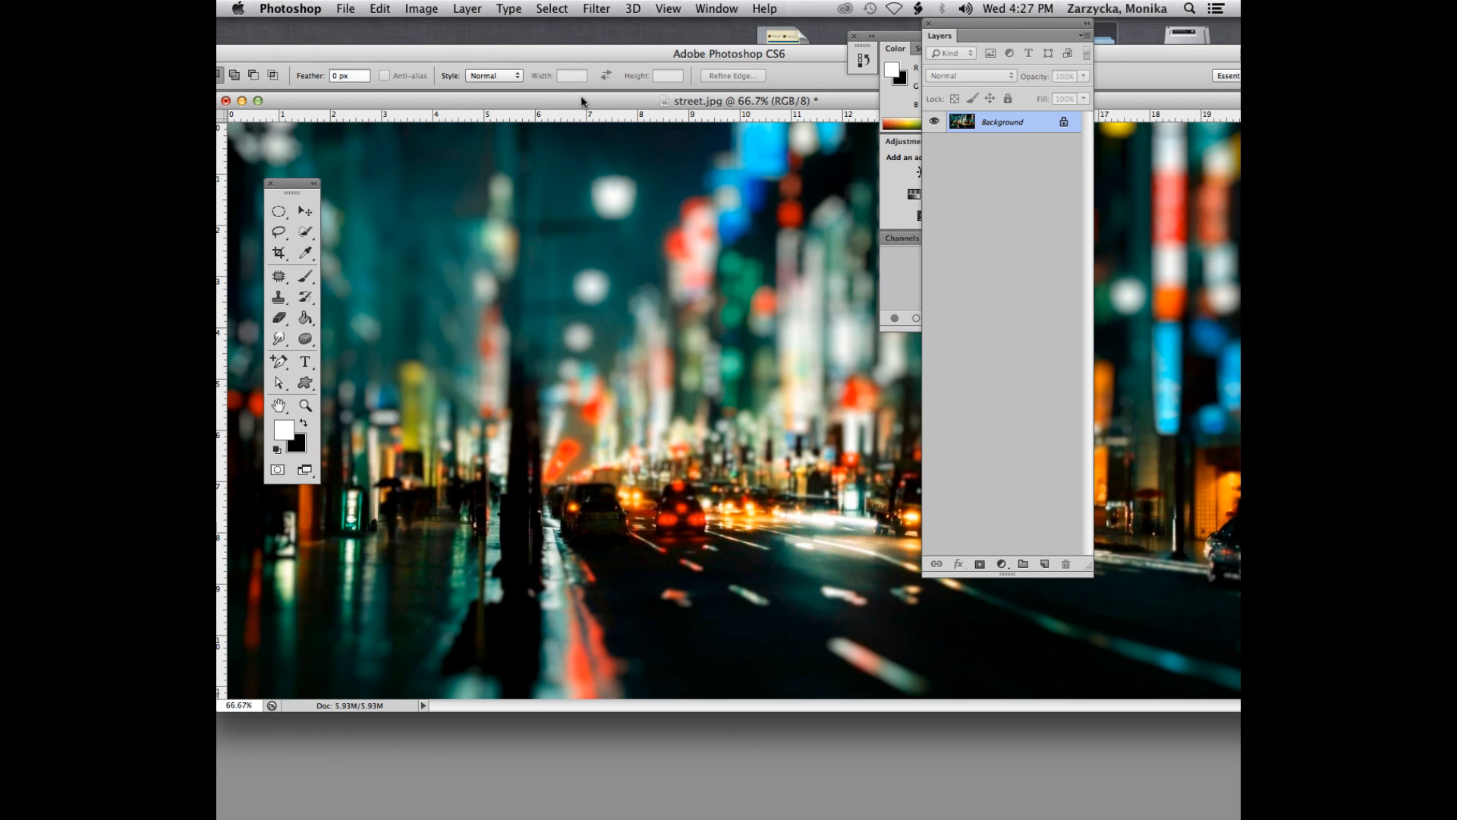
- Dock street.jpg as a tab in the application frame and lower the frame to uncover the Lab8A folder window
left_click_drag(581, 101, 580, 235)
left_click(585, 175)
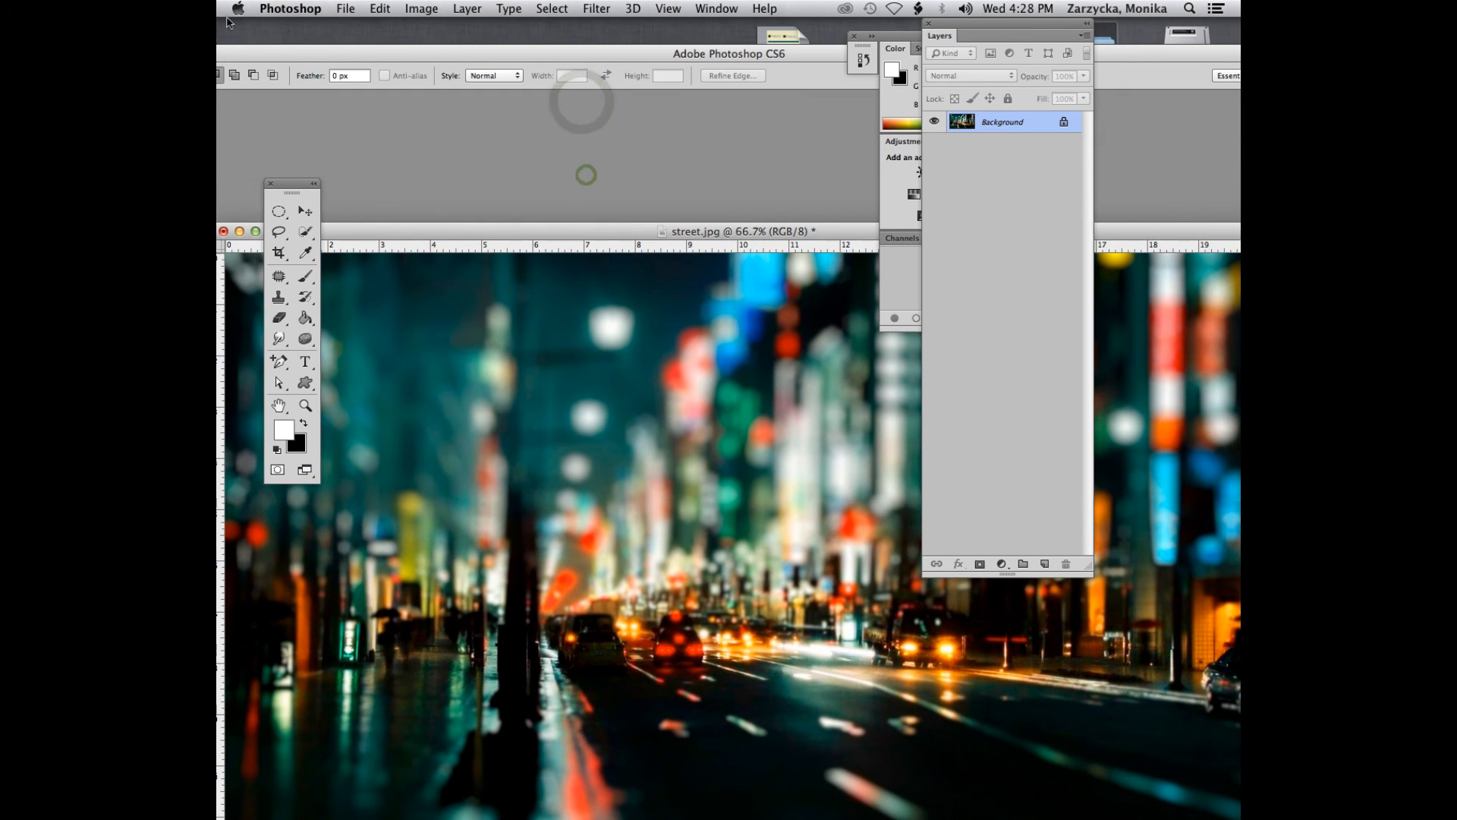
left_click_drag(377, 231, 369, 97)
left_click_drag(469, 58, 524, 369)
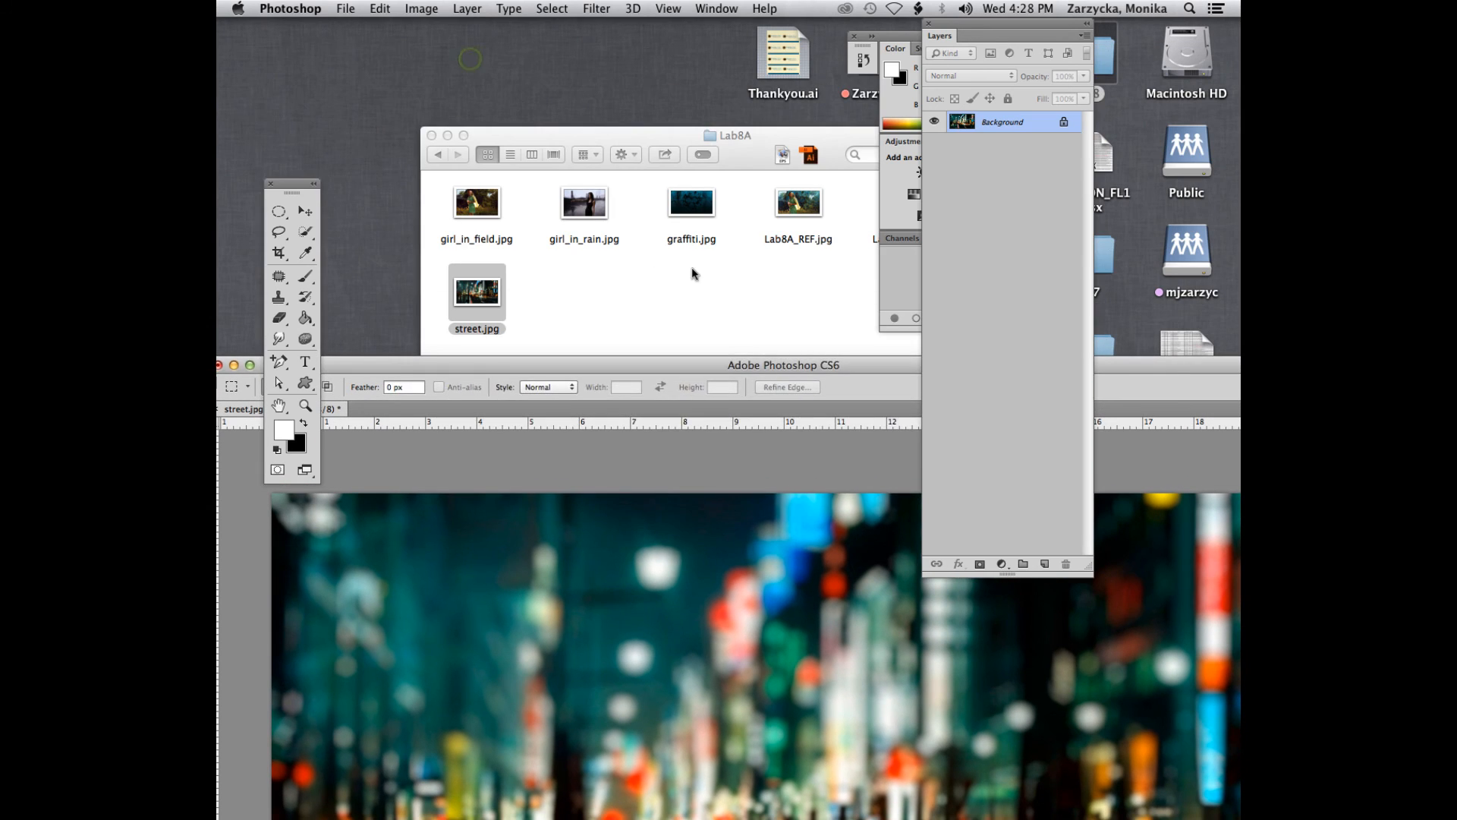
- Open girl_in_rain.jpg from Lab8A in Photoshop, assigning the working RGB profile Adobe RGB (1998)
left_click(692, 269)
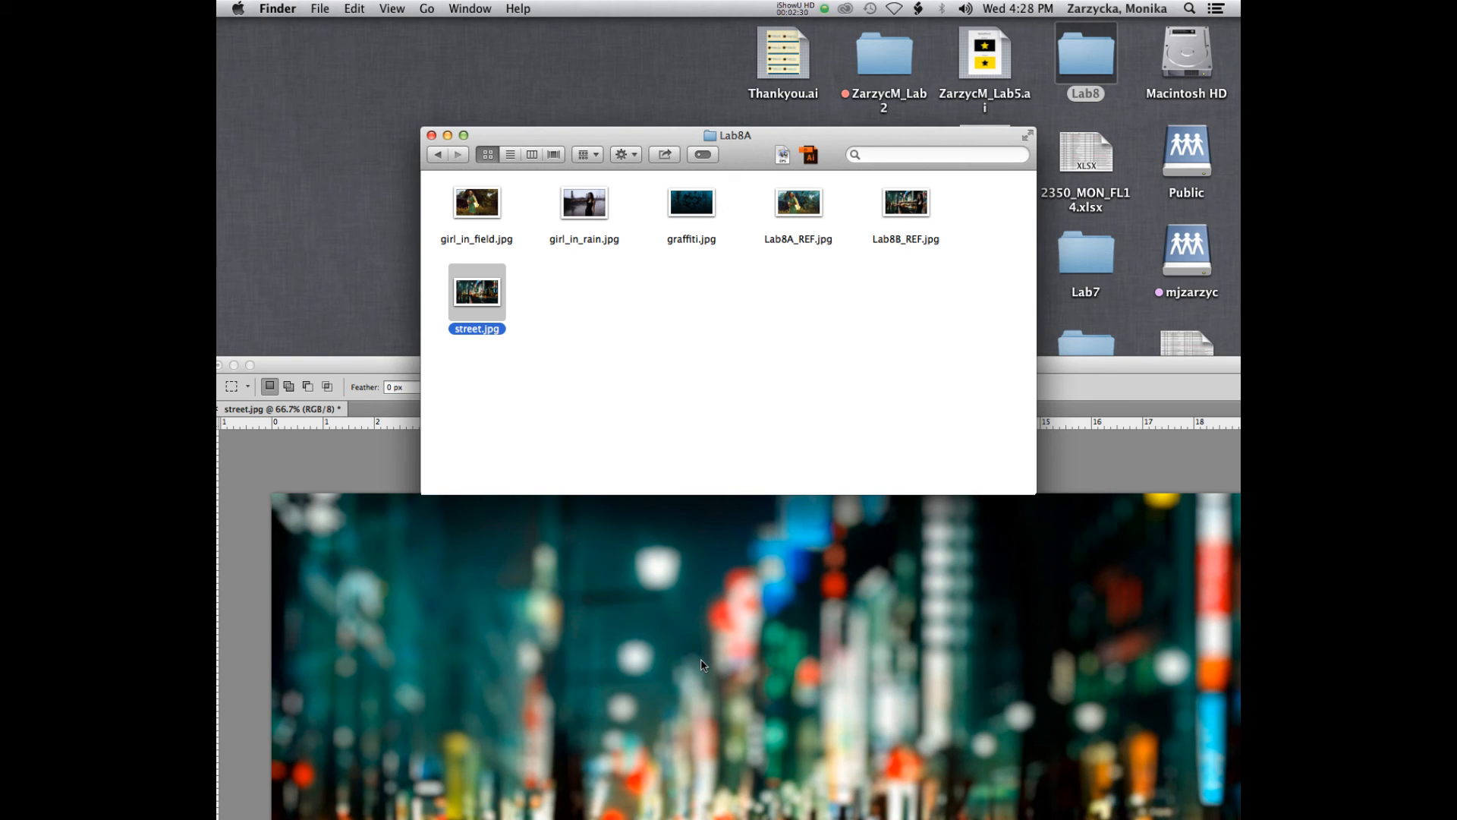
left_click_drag(747, 154, 737, 93)
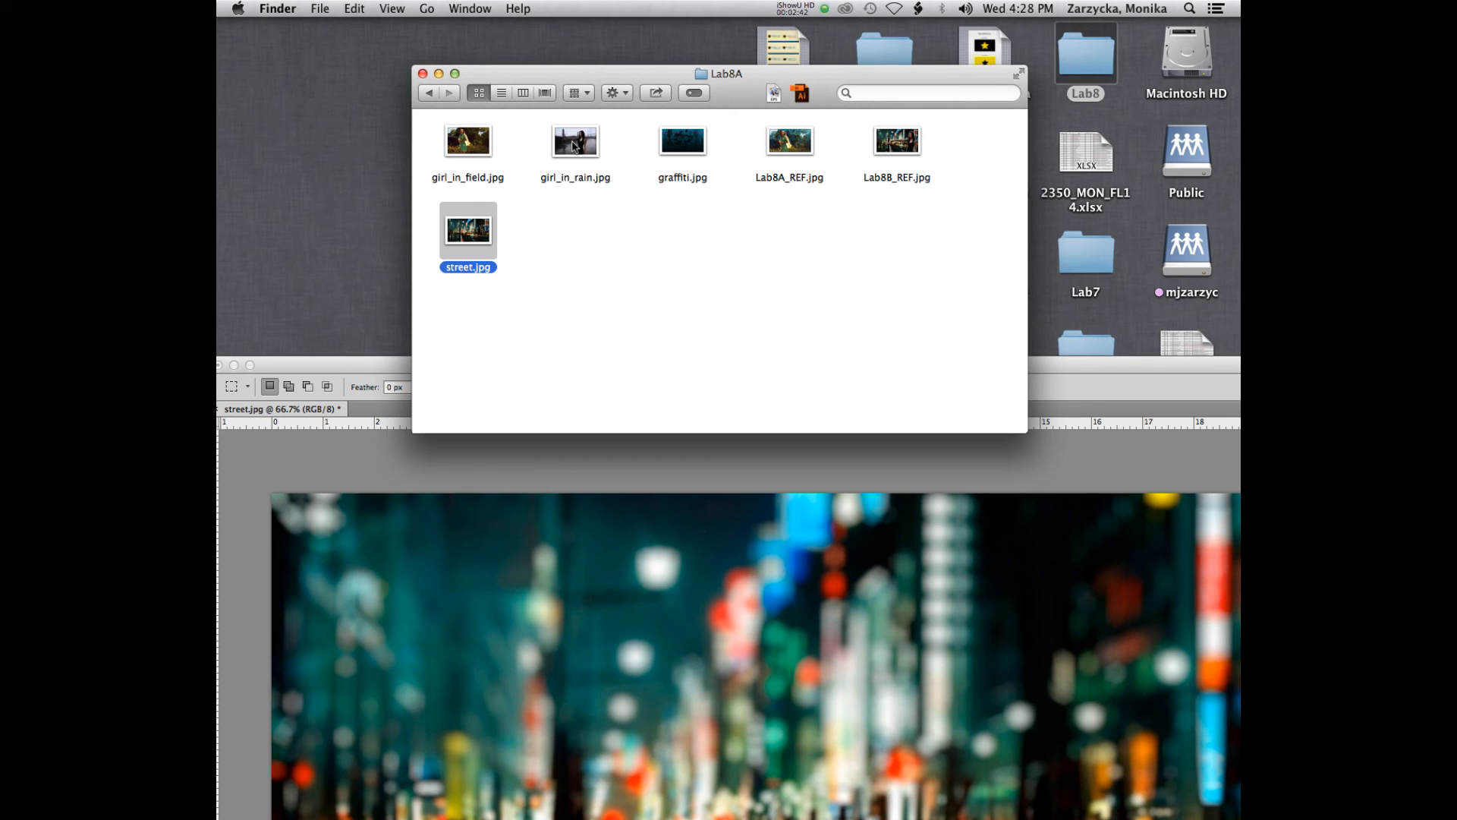
left_click_drag(573, 147, 768, 797)
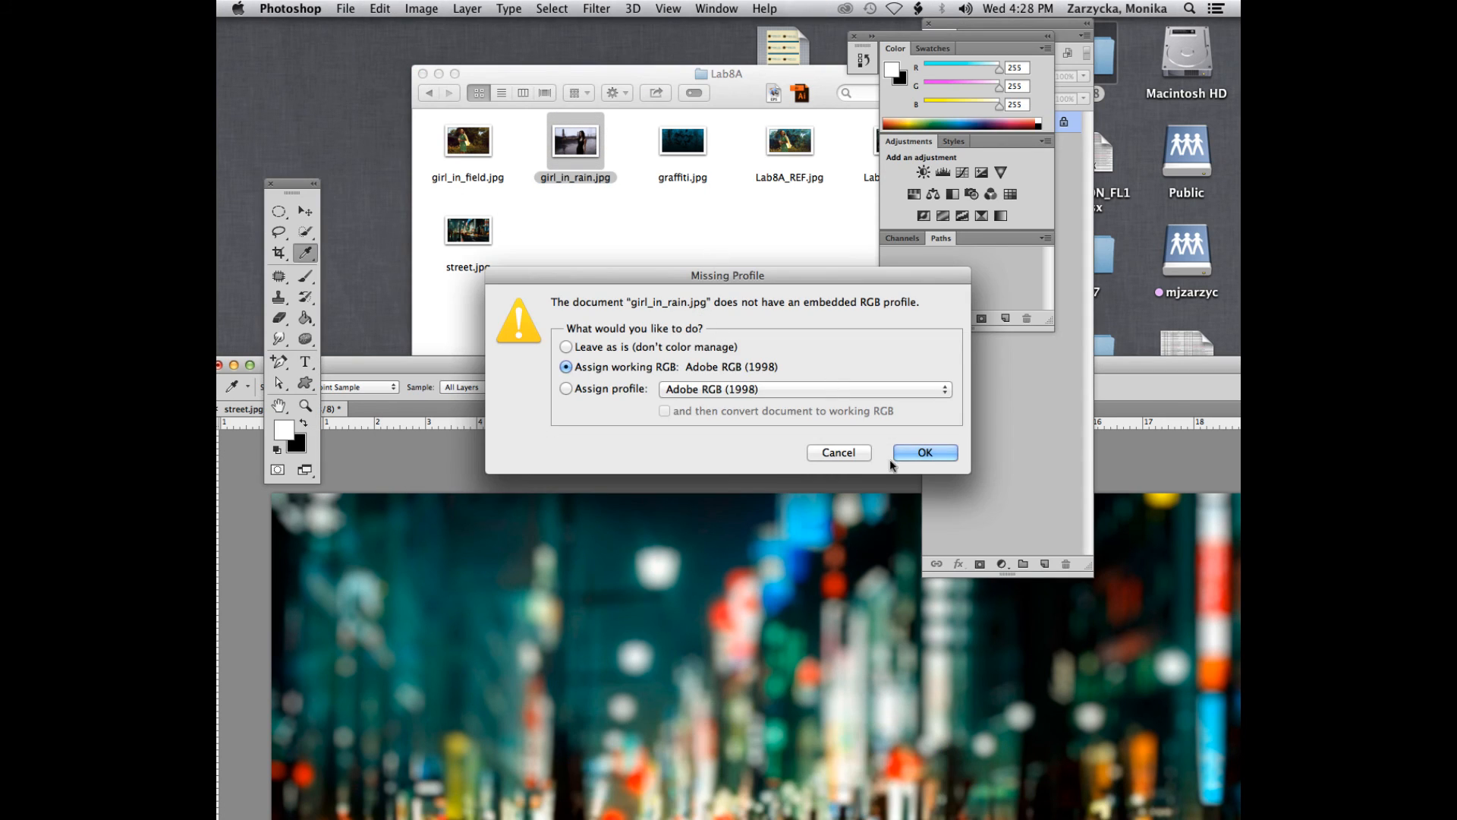
left_click(927, 449)
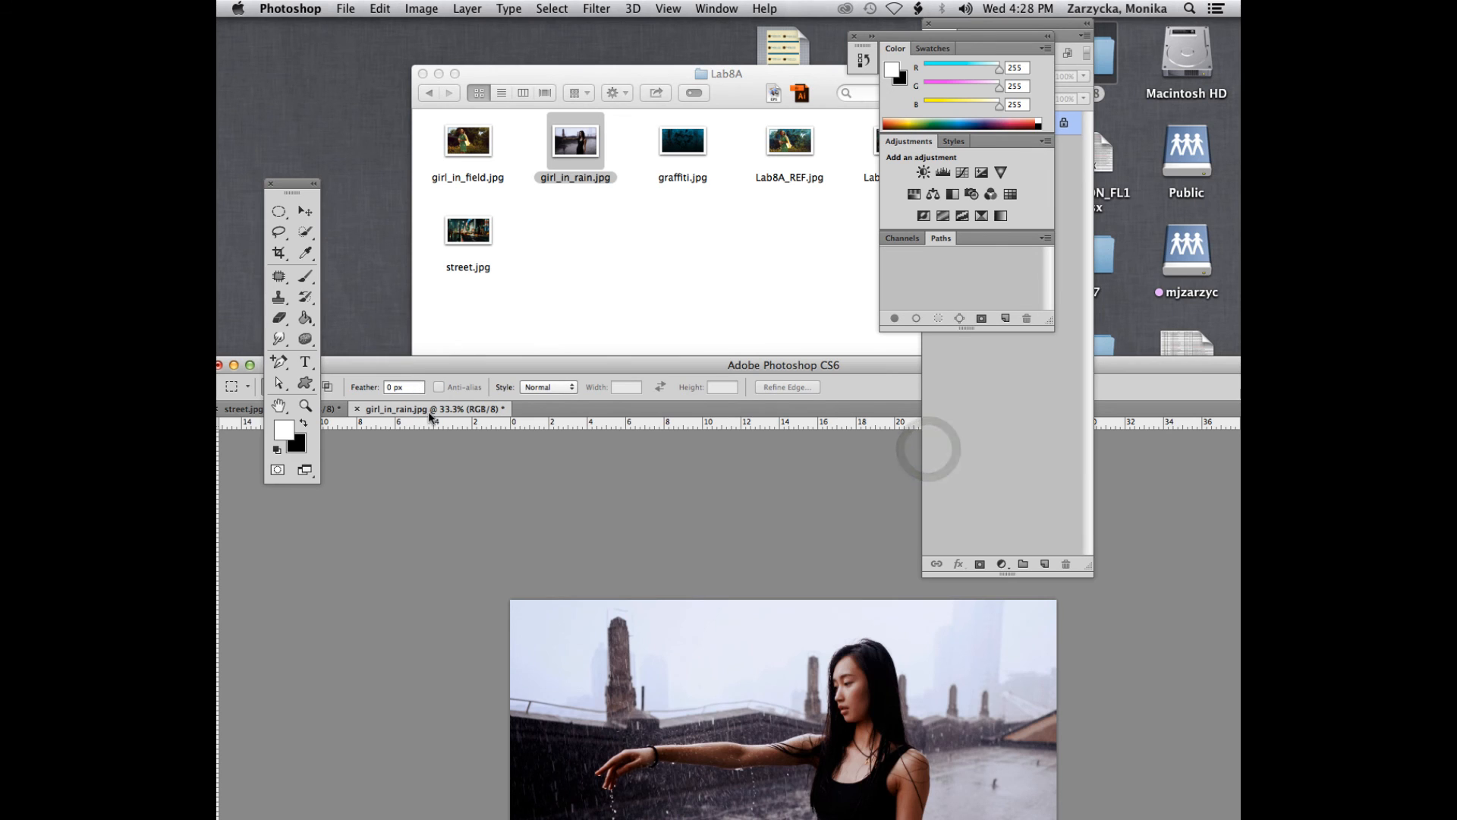
- Float girl_in_rain.jpg in its own window and copy its photo into street.jpg with the Move tool
left_click_drag(439, 410, 511, 149)
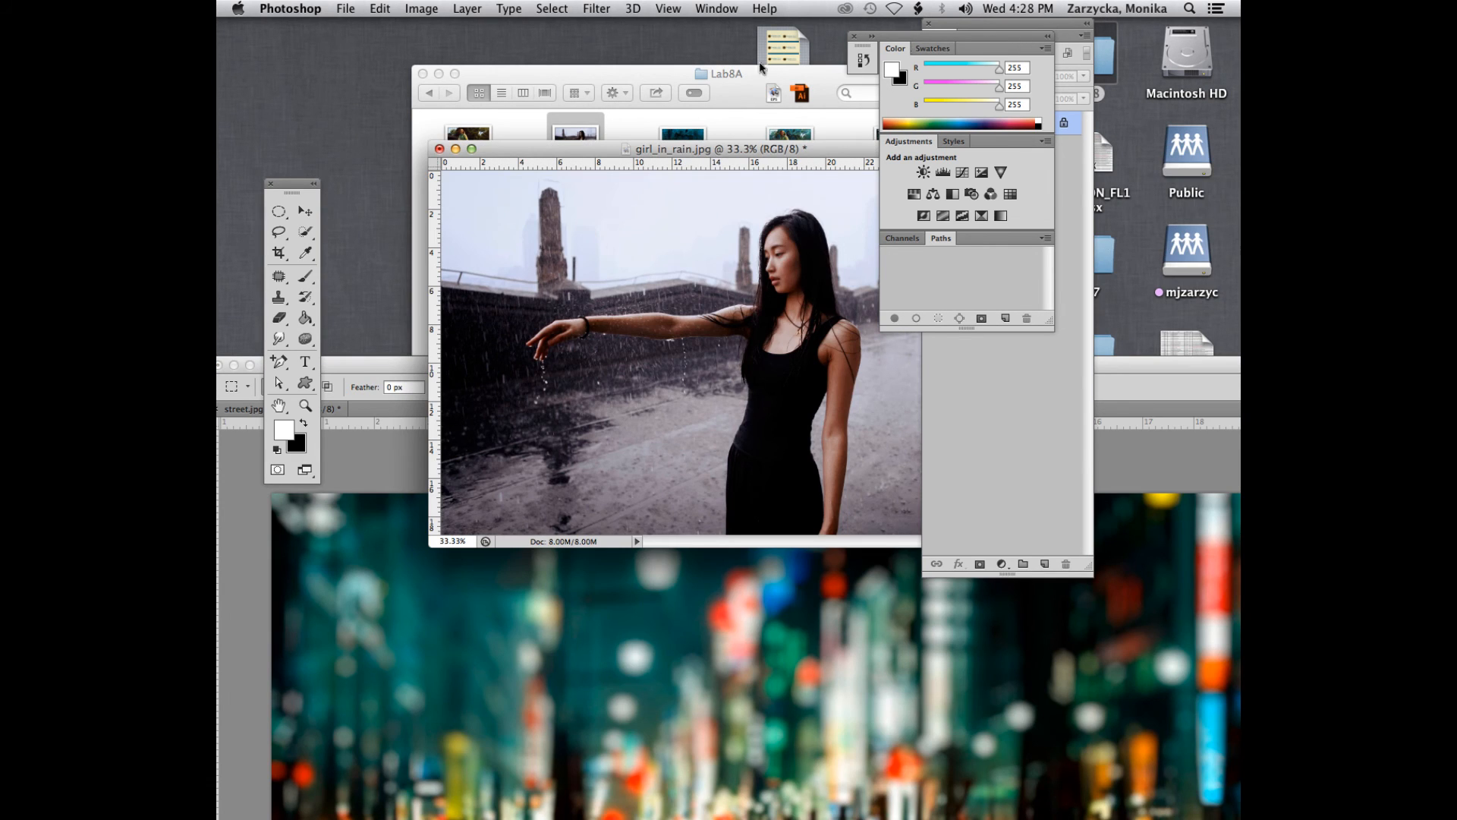
left_click_drag(704, 144, 656, 149)
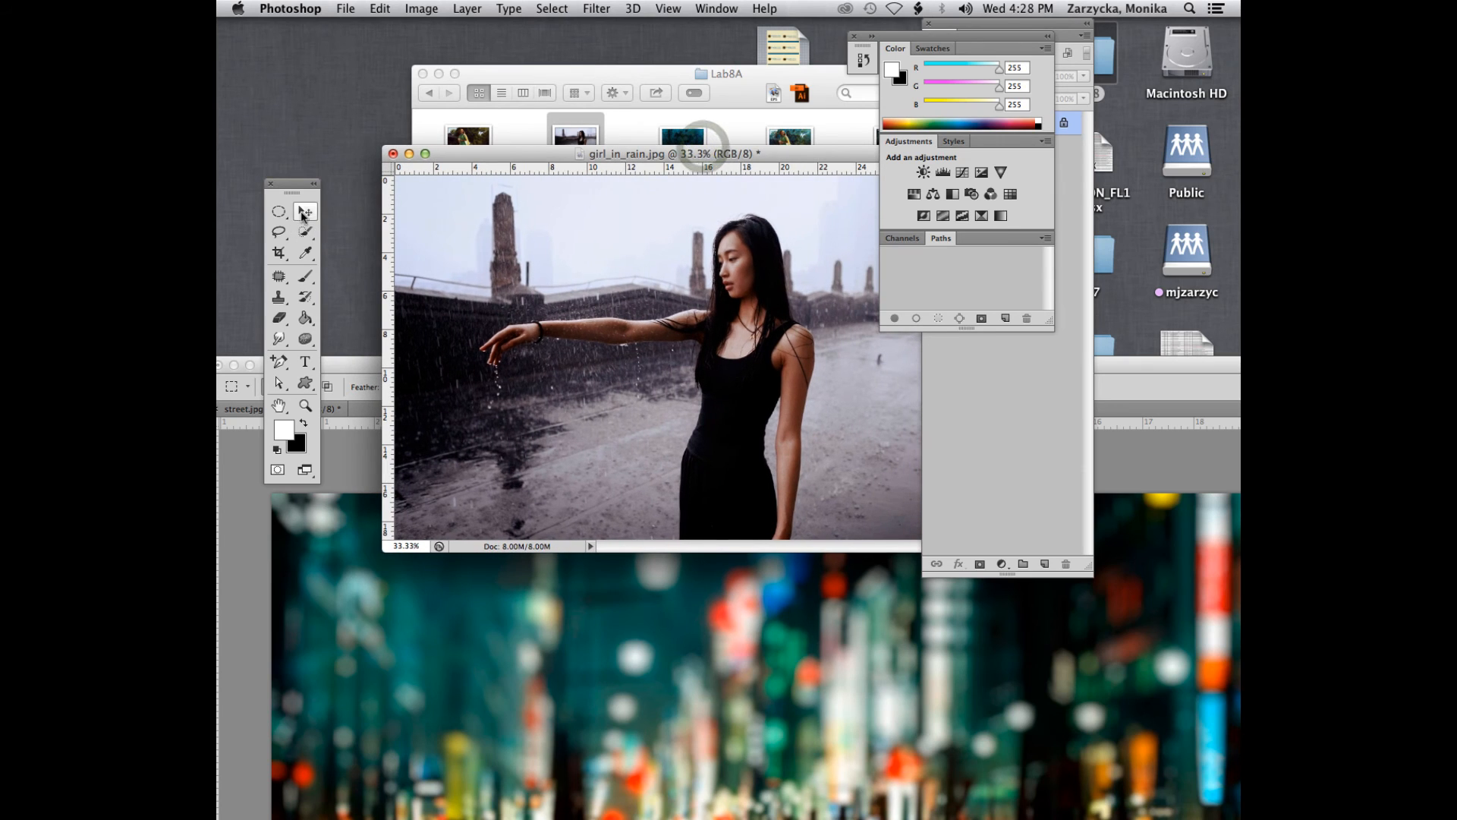
left_click(304, 213)
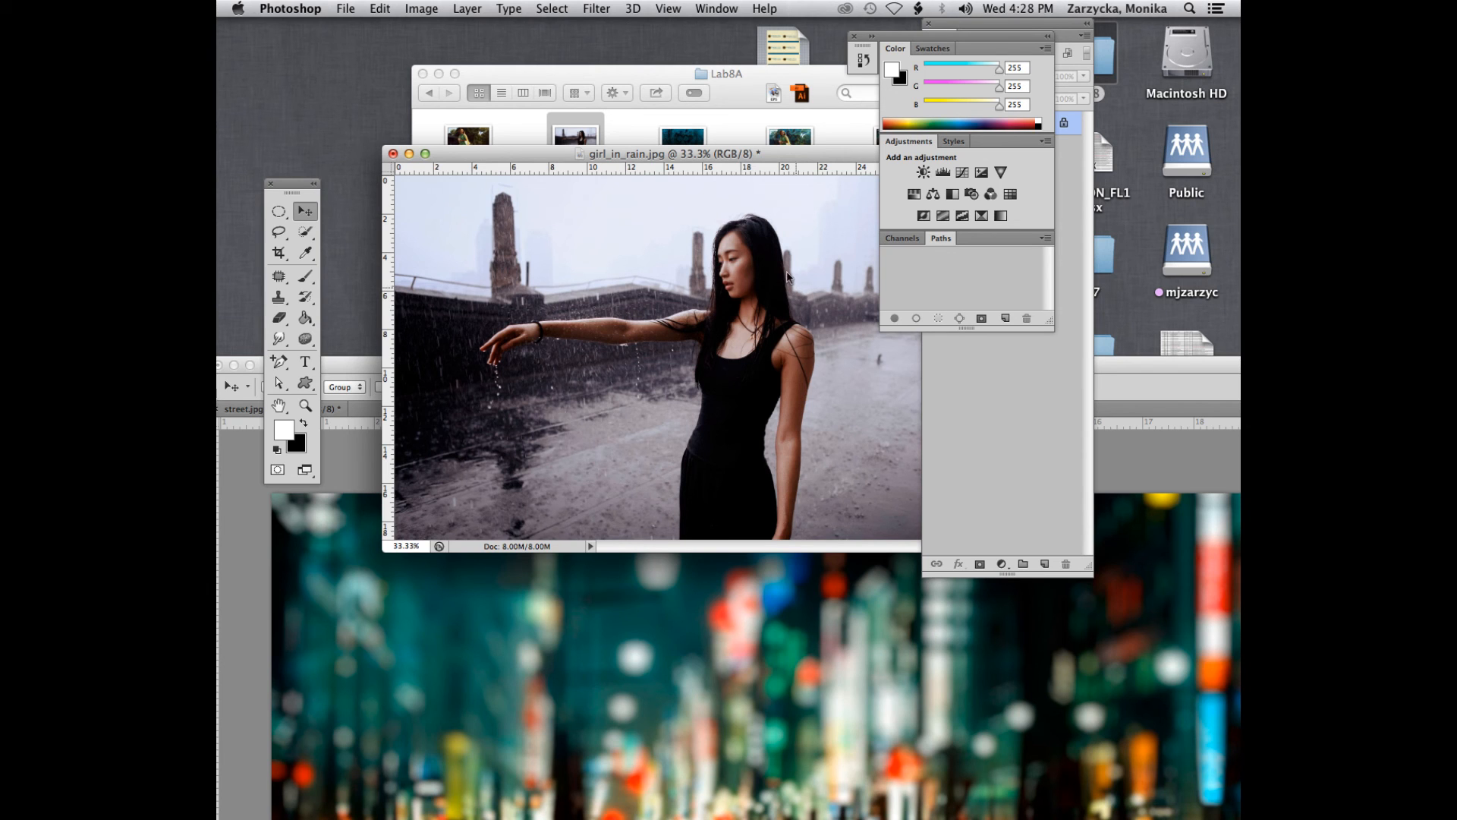
left_click(655, 75)
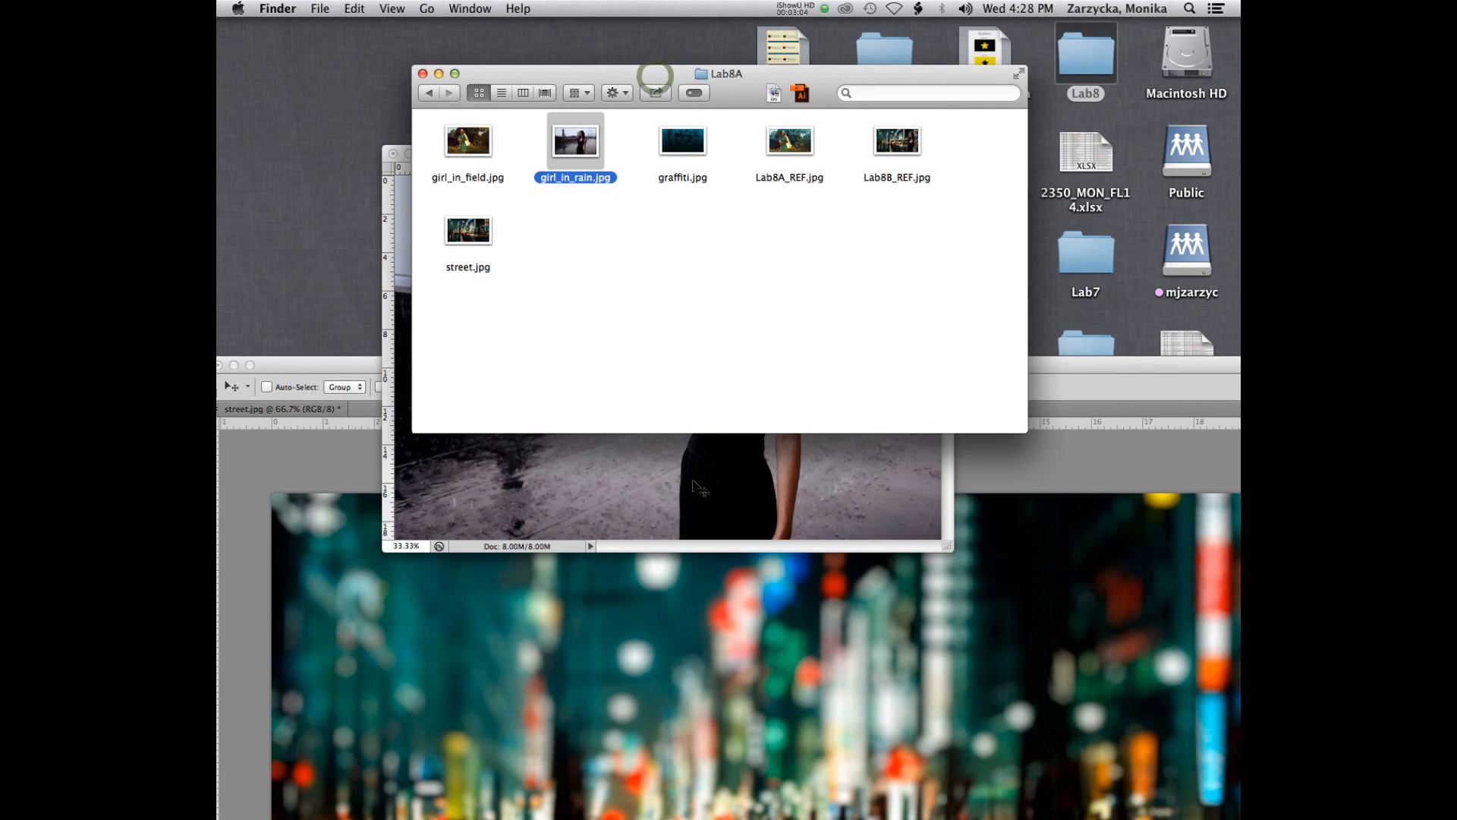
left_click_drag(692, 486, 900, 707)
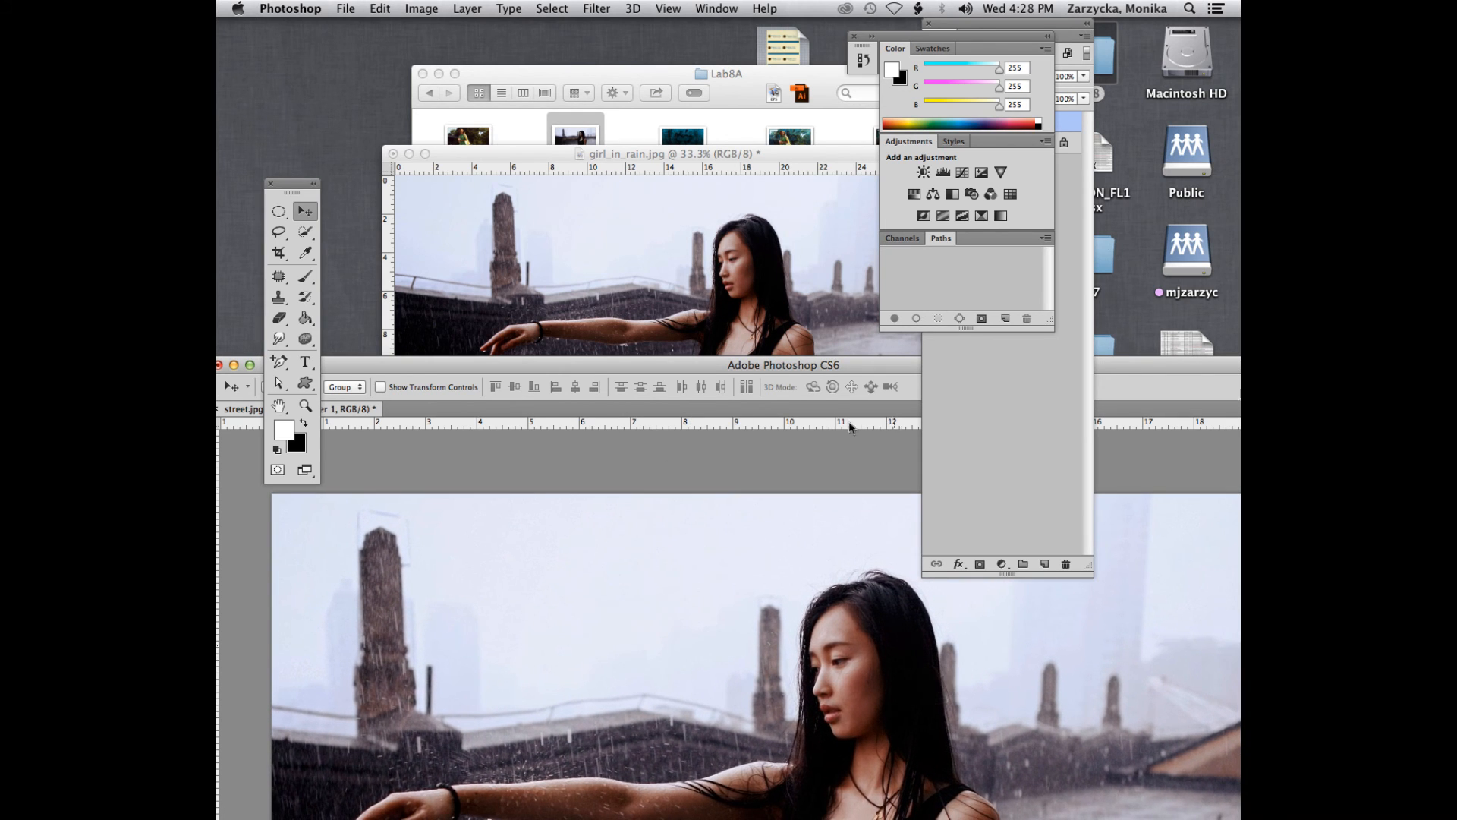
- Move the application frame up and shift the Layers panel lower so the composite's layers can be seen
left_click_drag(749, 365, 656, 256)
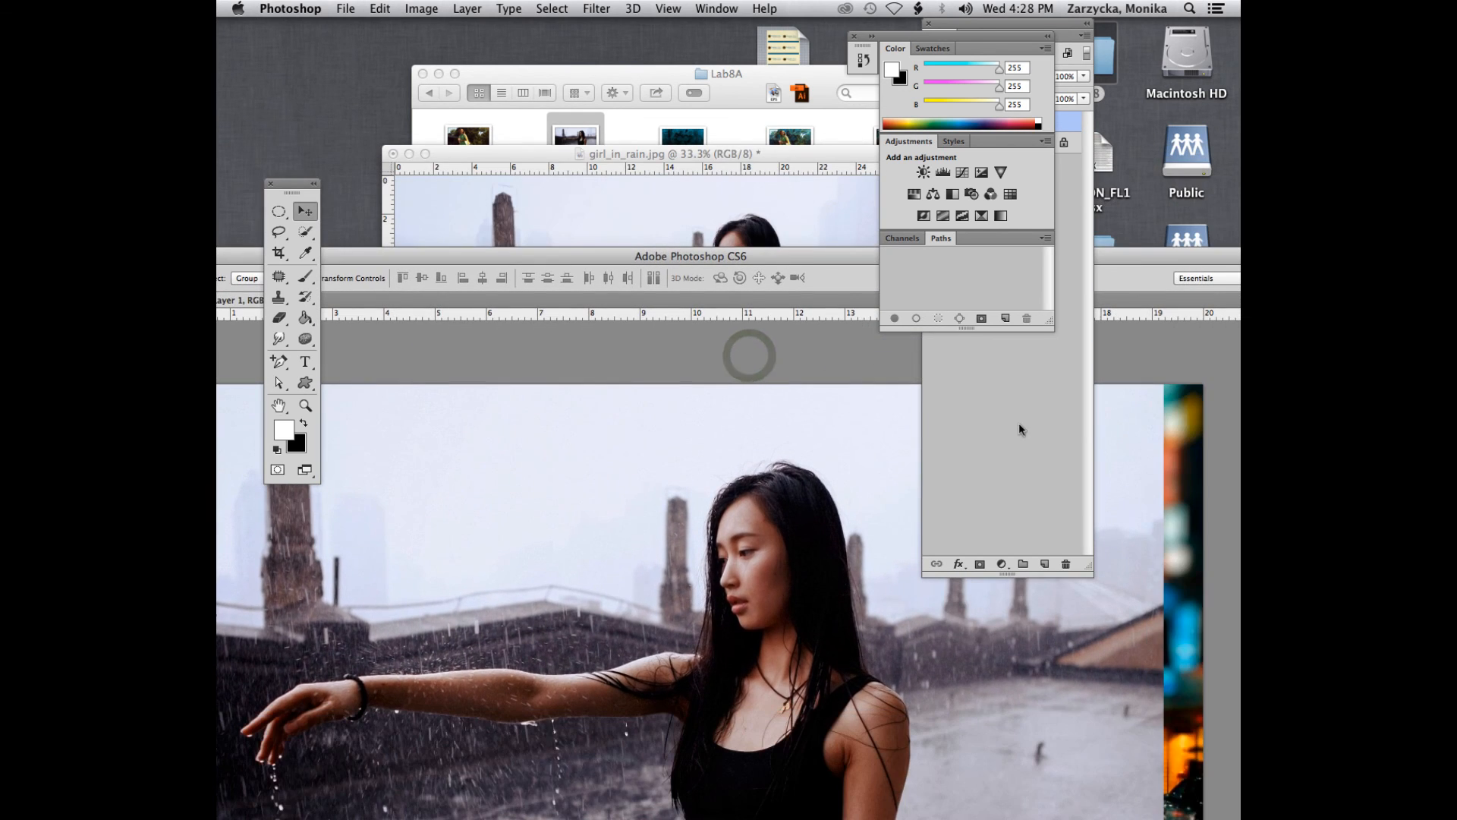
left_click(1018, 422)
left_click_drag(991, 34, 1036, 182)
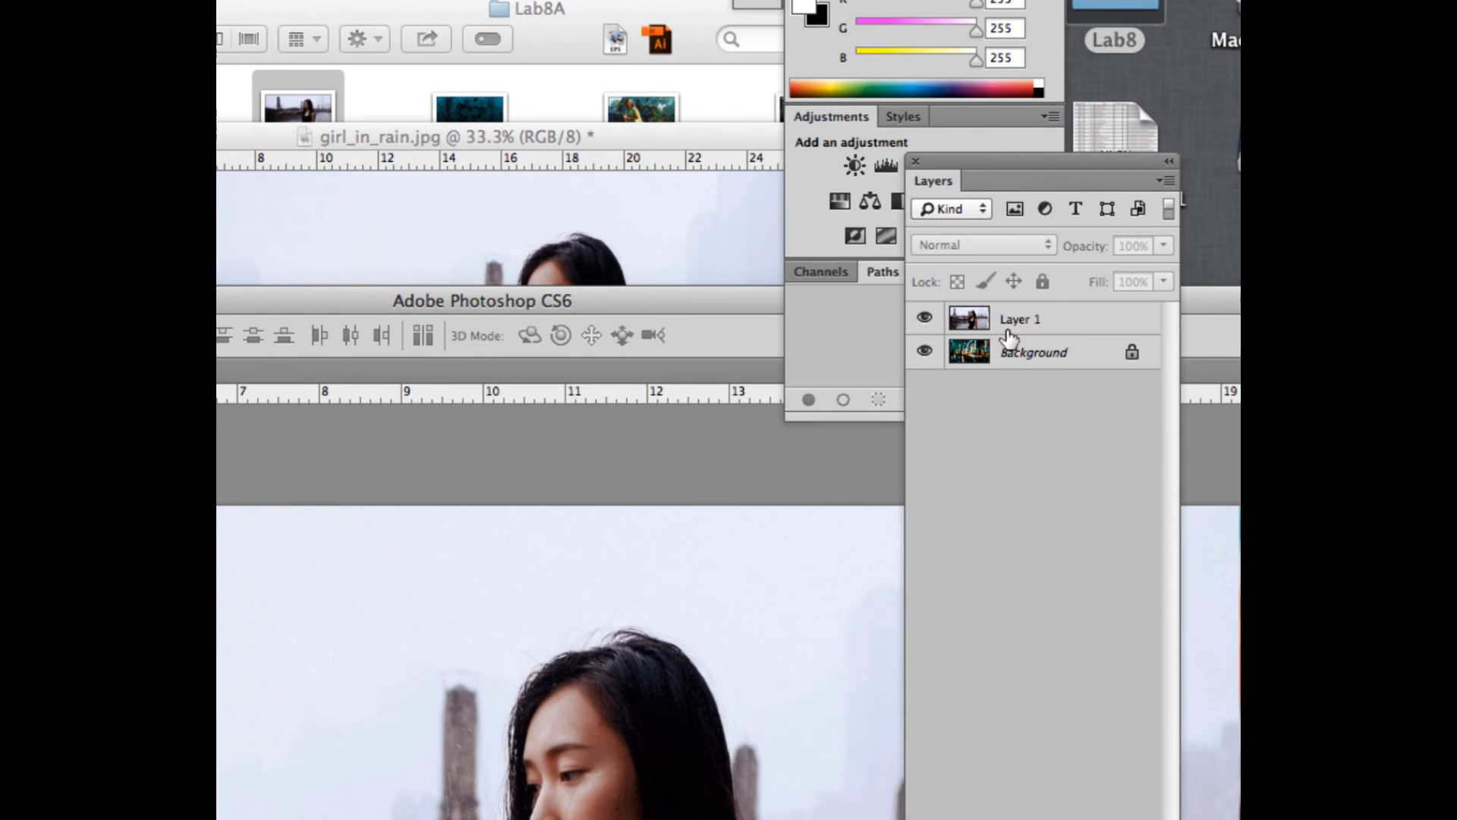
- Rename Layer 1, which holds the rain photo, as "girl in rain"
double_click(1013, 272)
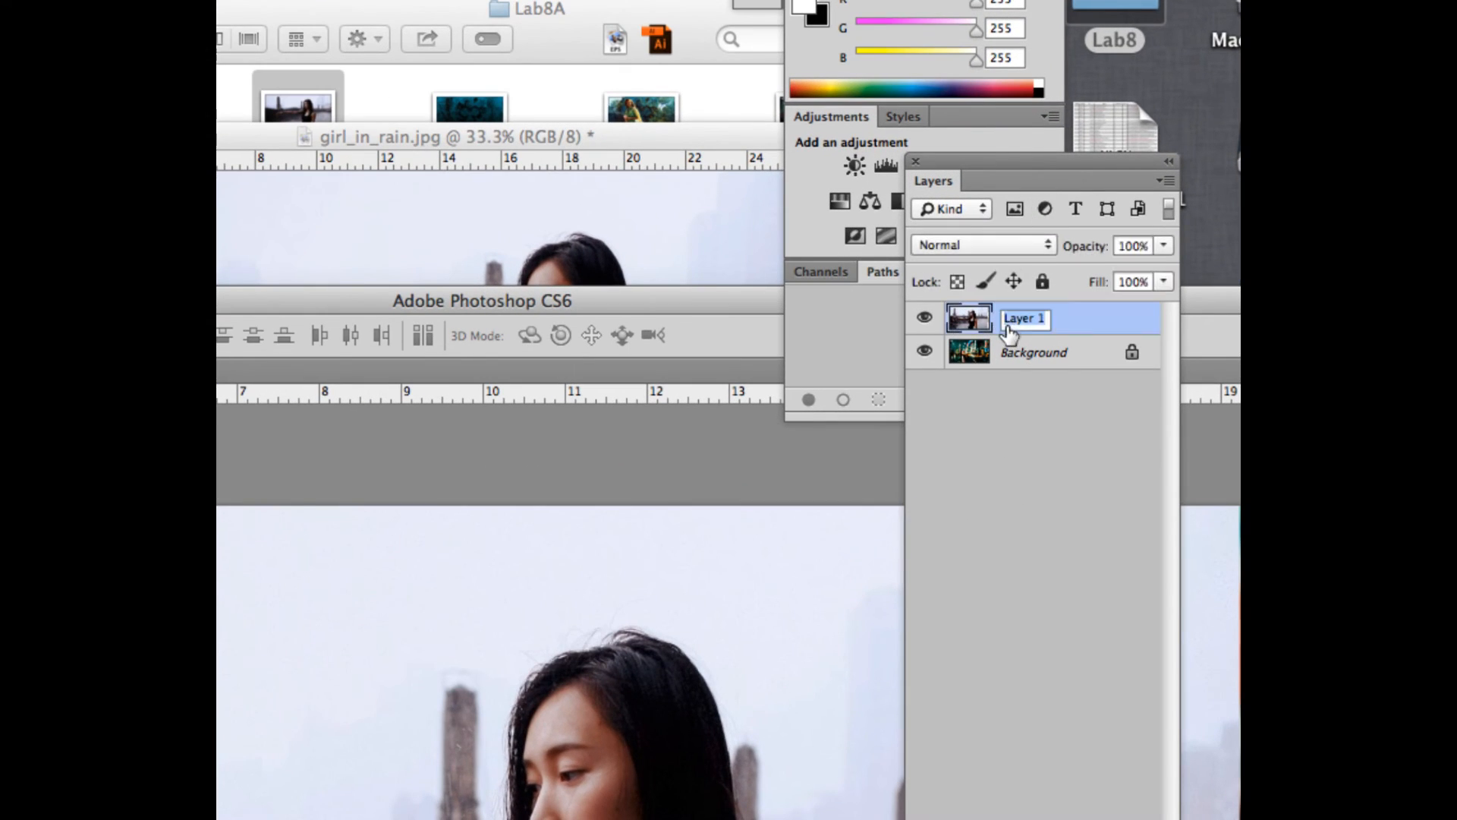
type("girl in rain")
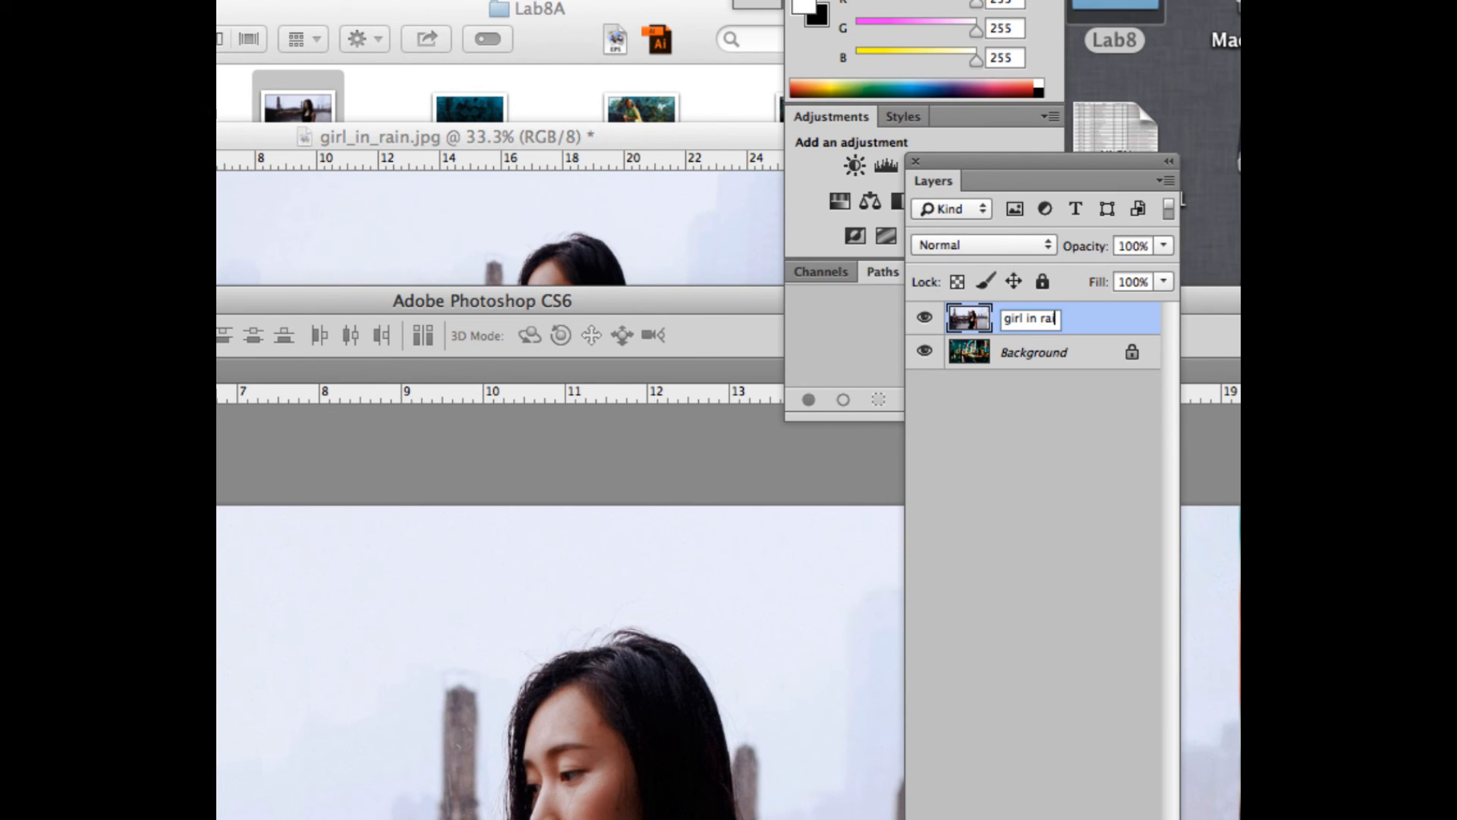
left_click(1109, 320)
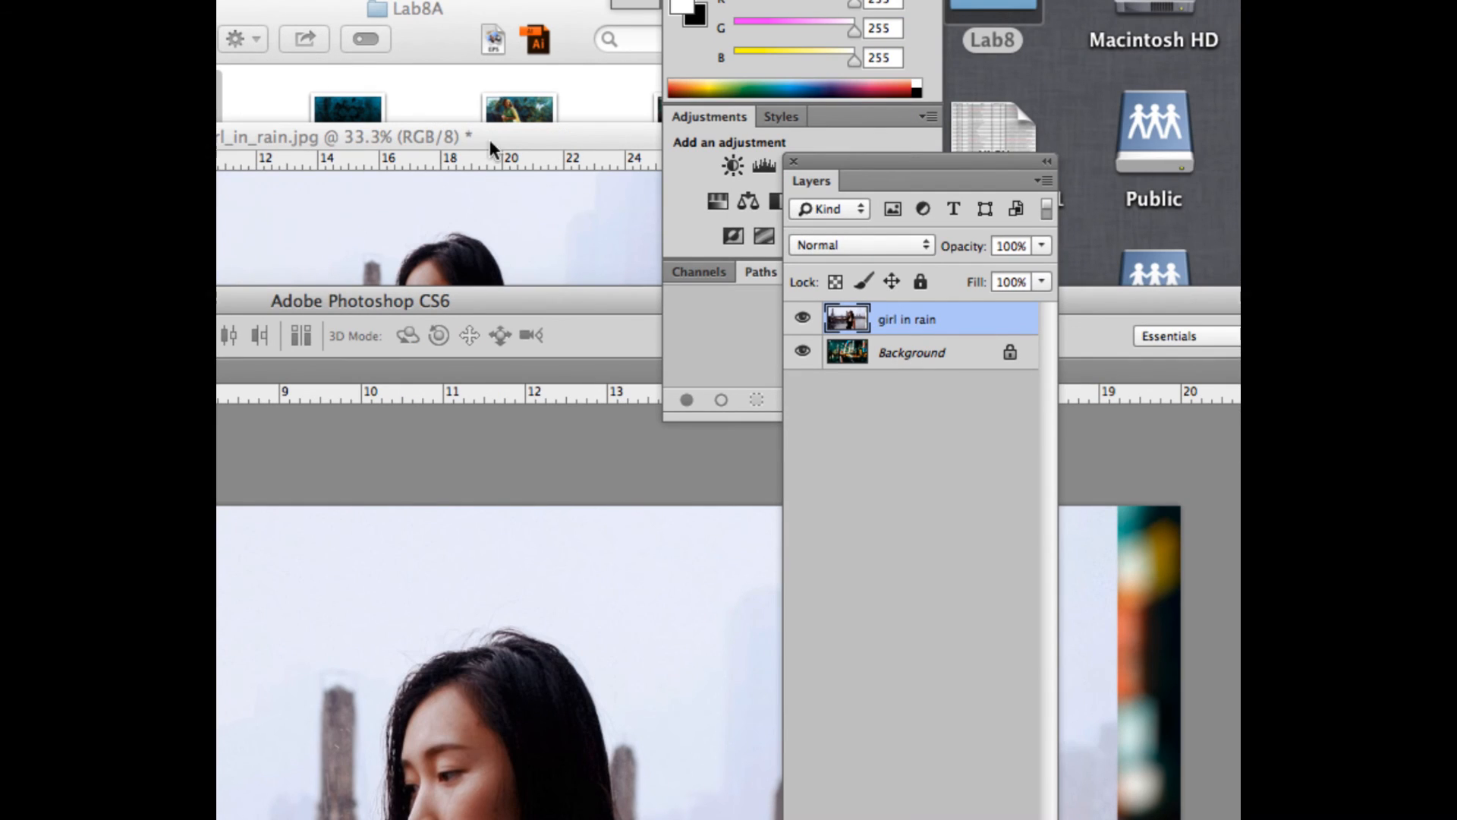
- Bring the floating girl_in_rain.jpg document forward and close it, leaving the street.jpg composite open
left_click(524, 135)
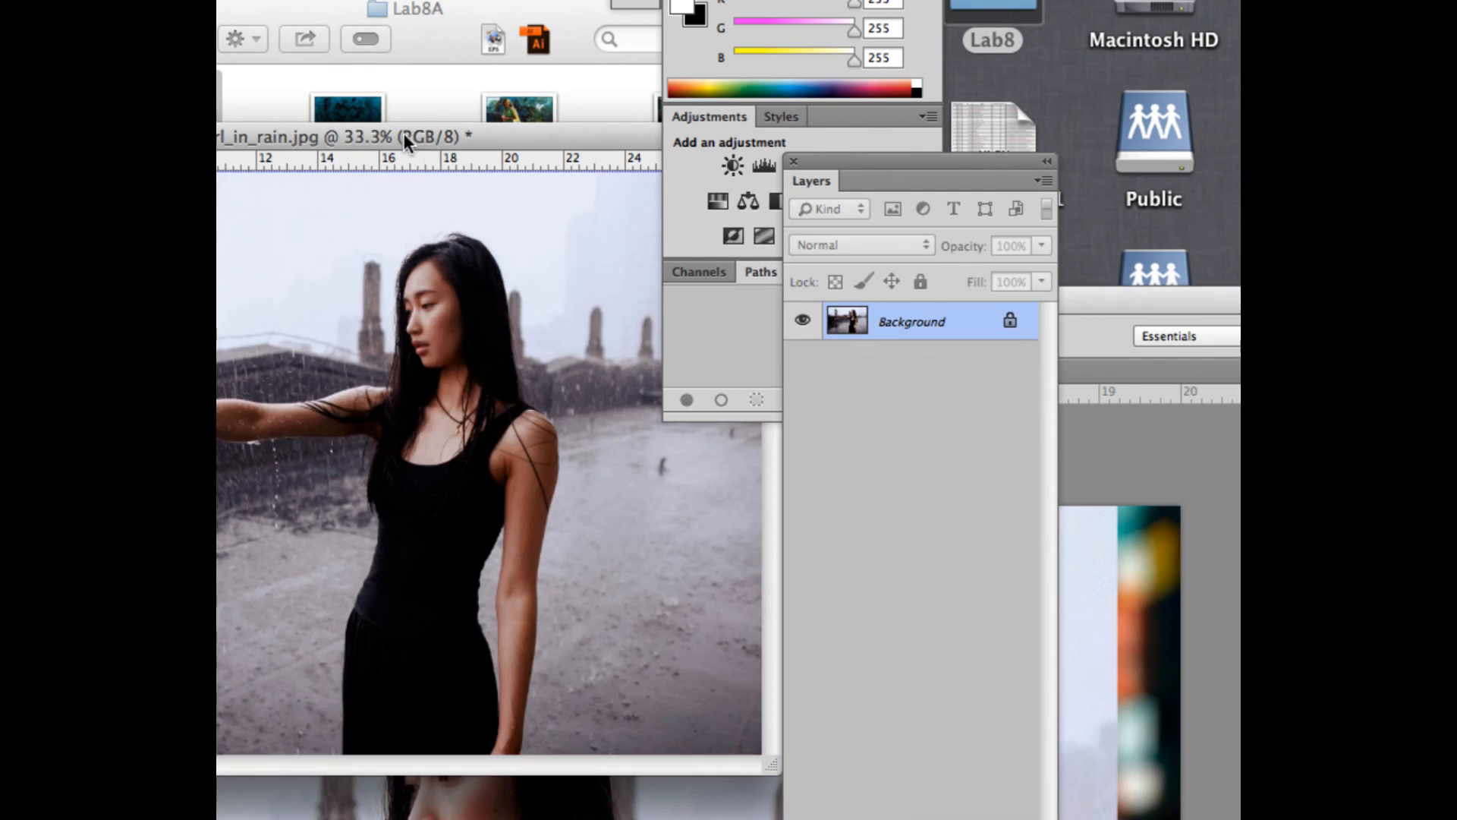
left_click_drag(403, 133, 839, 169)
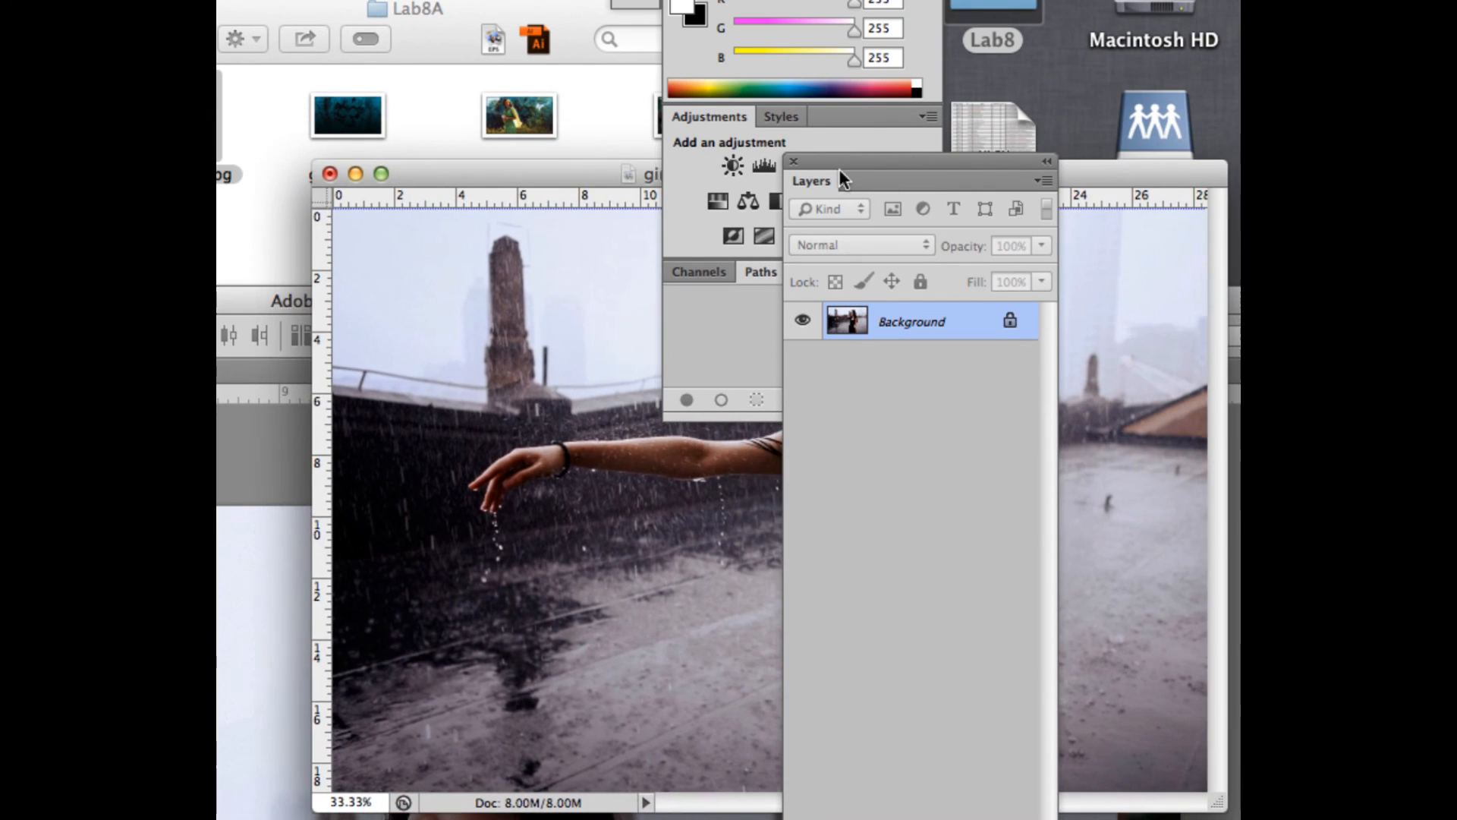
left_click(332, 174)
left_click(340, 349)
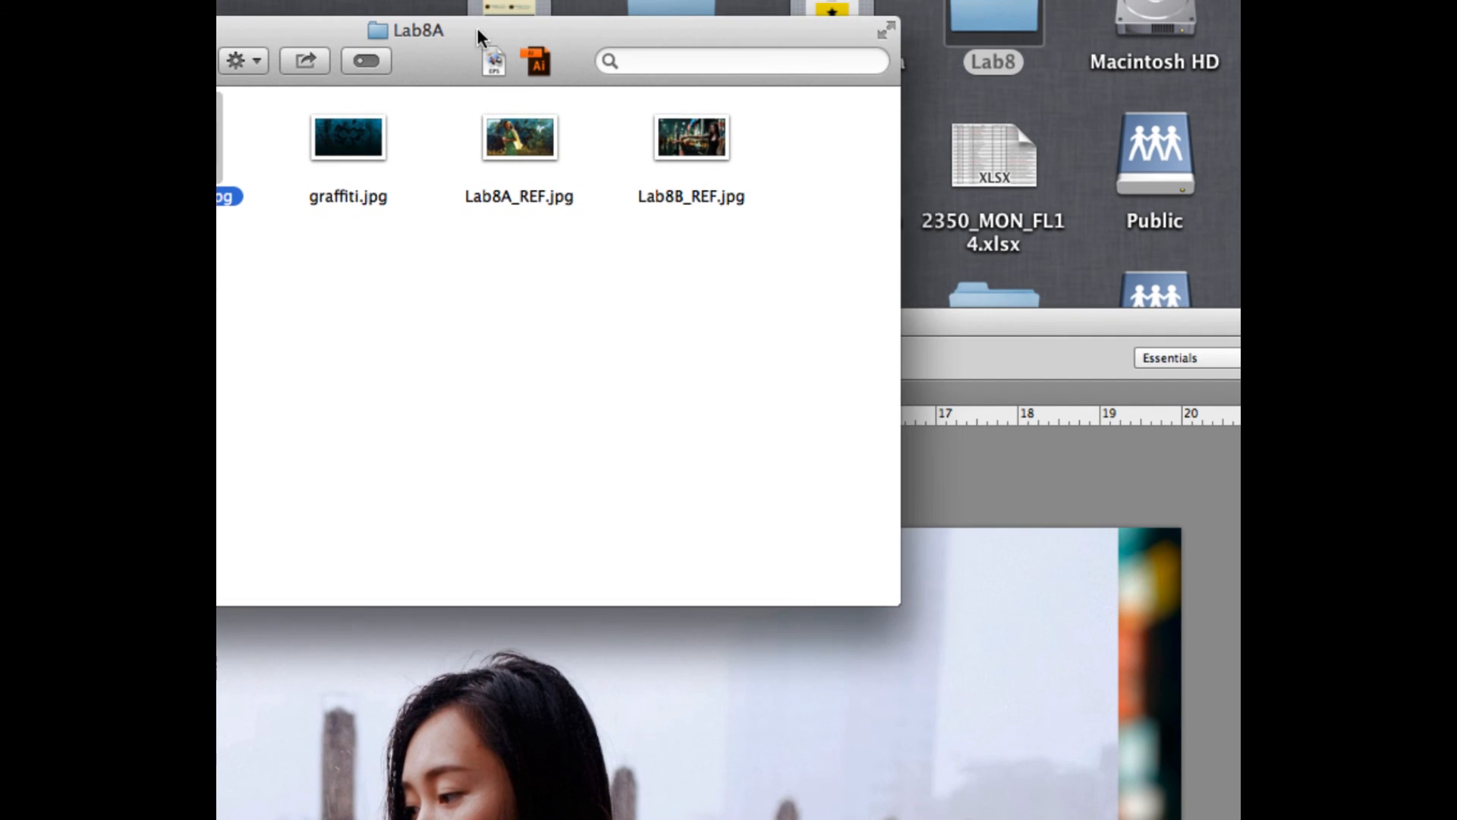
- Reposition the Lab8A folder window clear of the desktop icons, keeping its image files accessible
left_click_drag(502, 17, 583, 10)
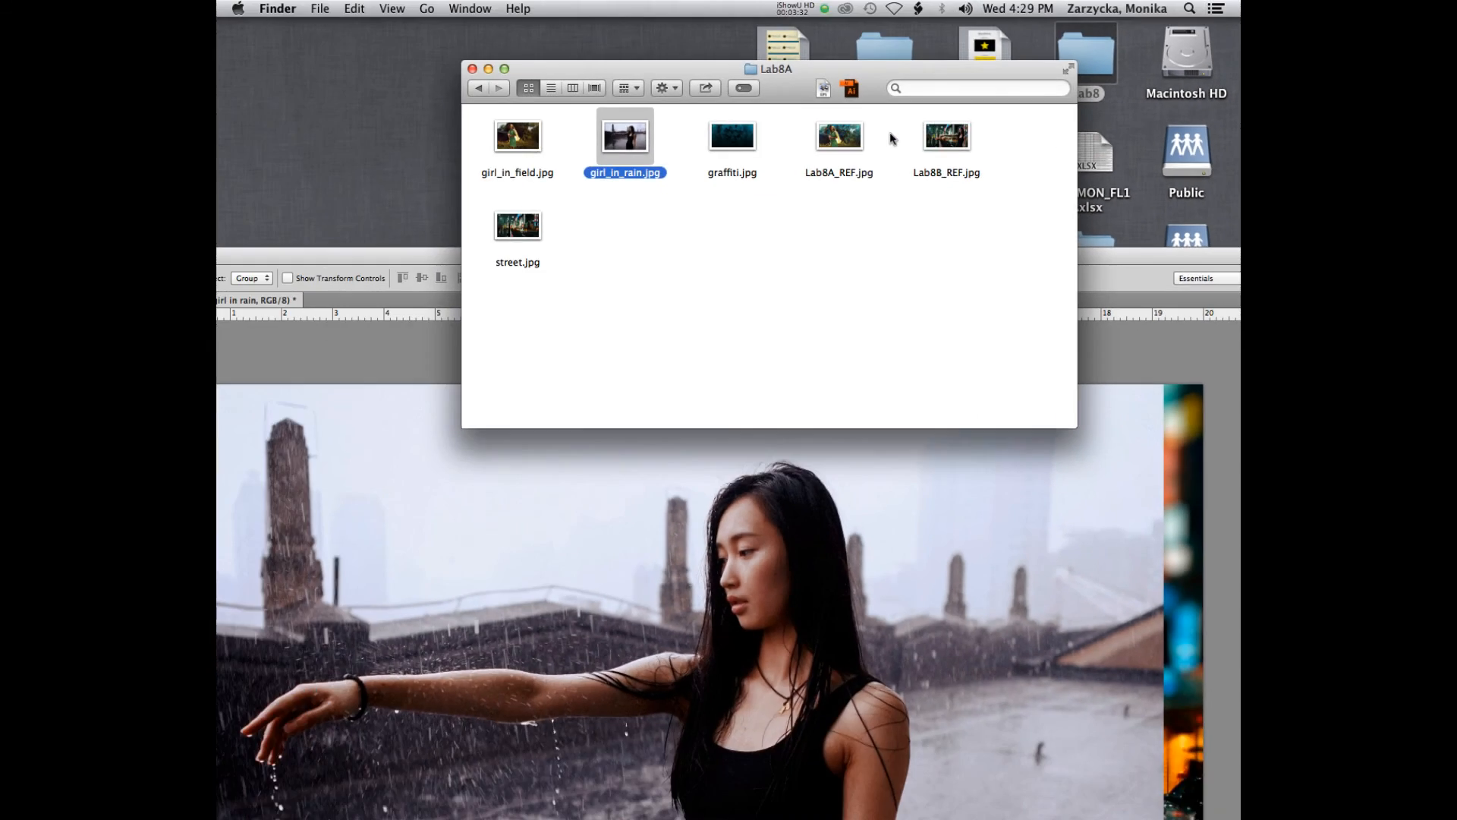
left_click_drag(770, 76, 696, 47)
left_click(795, 9)
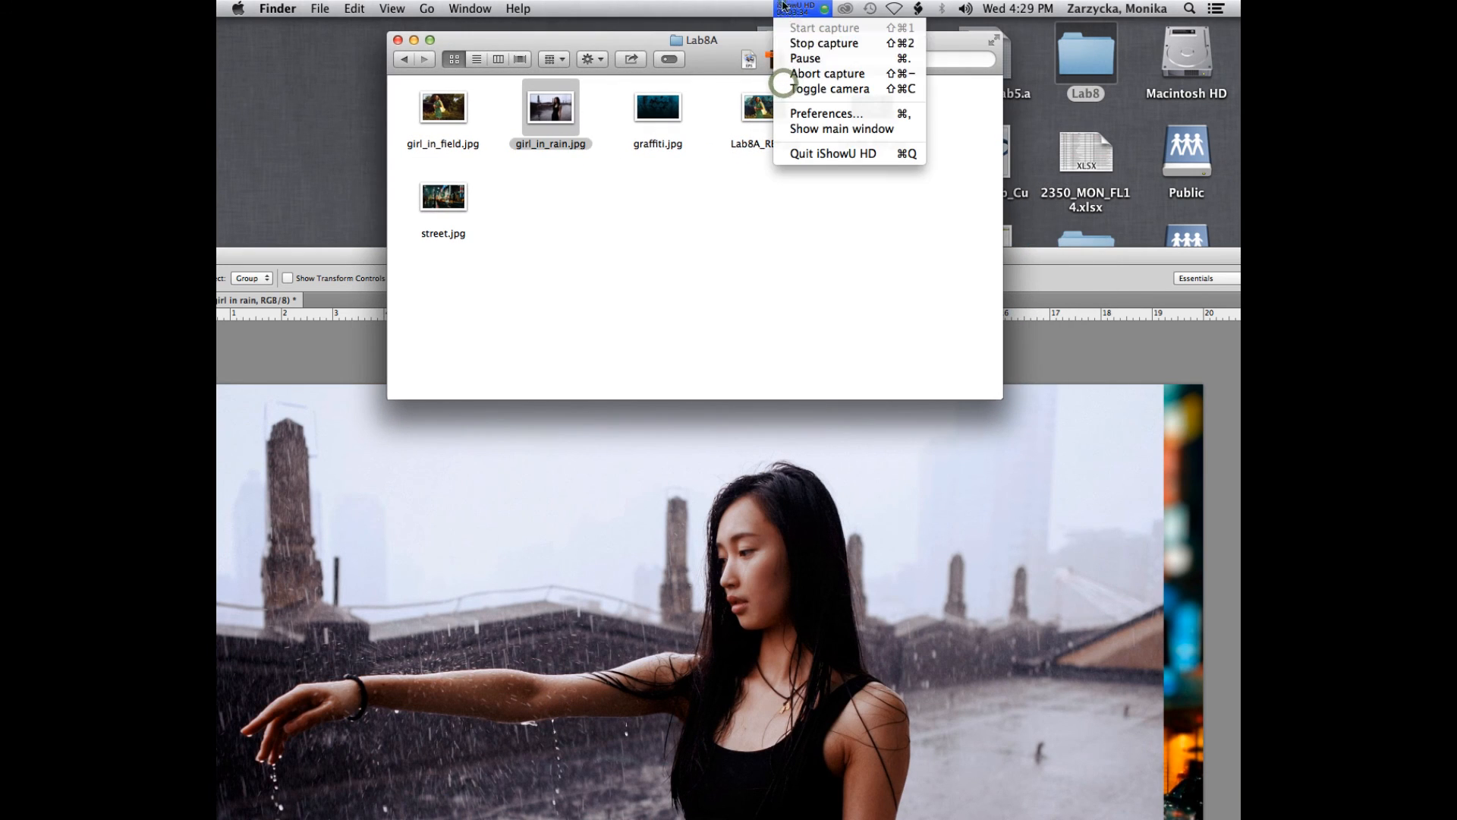
left_click(795, 58)
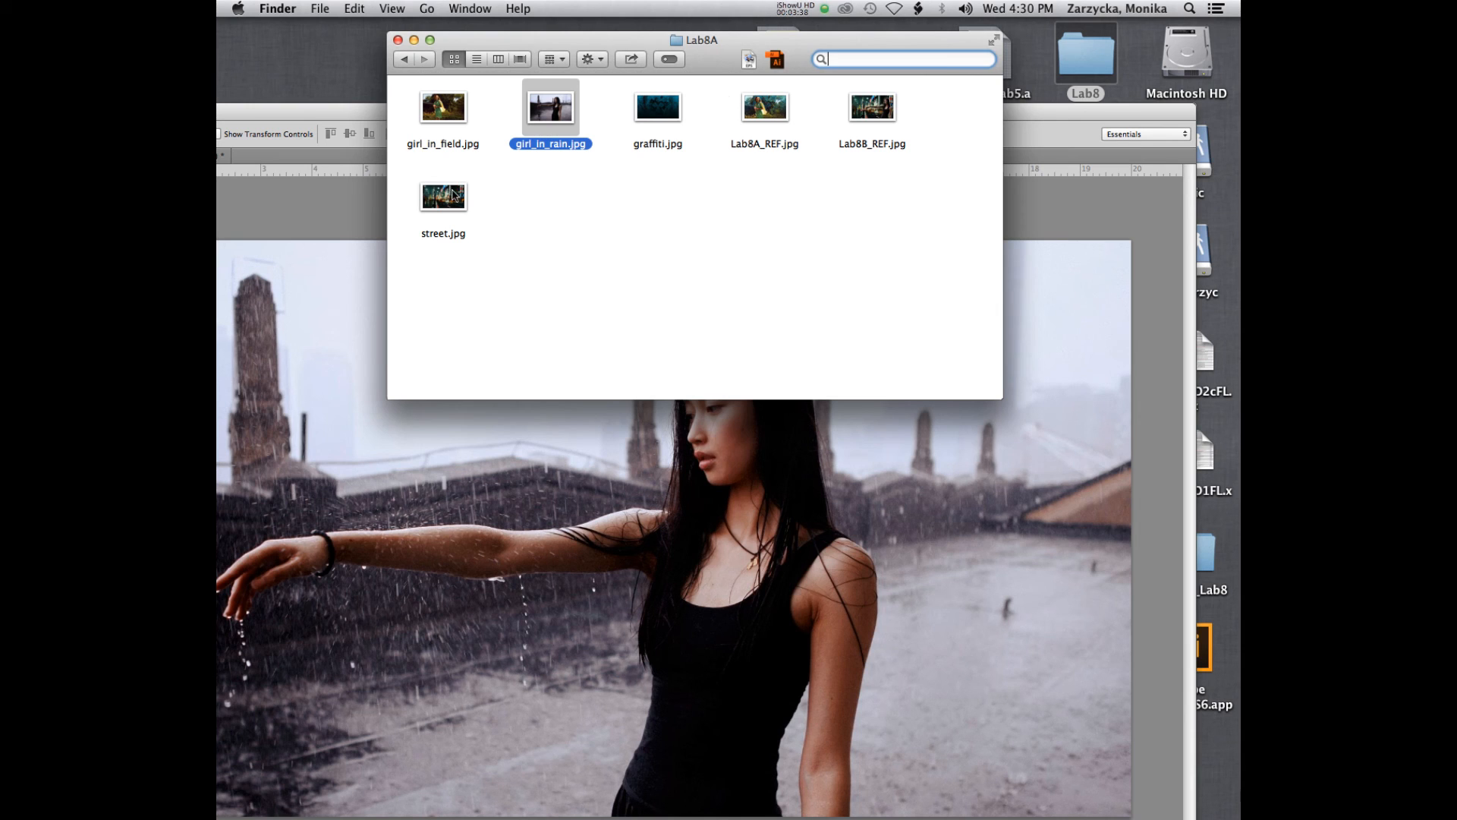
- Open girl_in_field.jpg from Lab8A in Photoshop, assigning the working RGB profile Adobe RGB (1998), and float it in its own window
left_click_drag(440, 102, 768, 789)
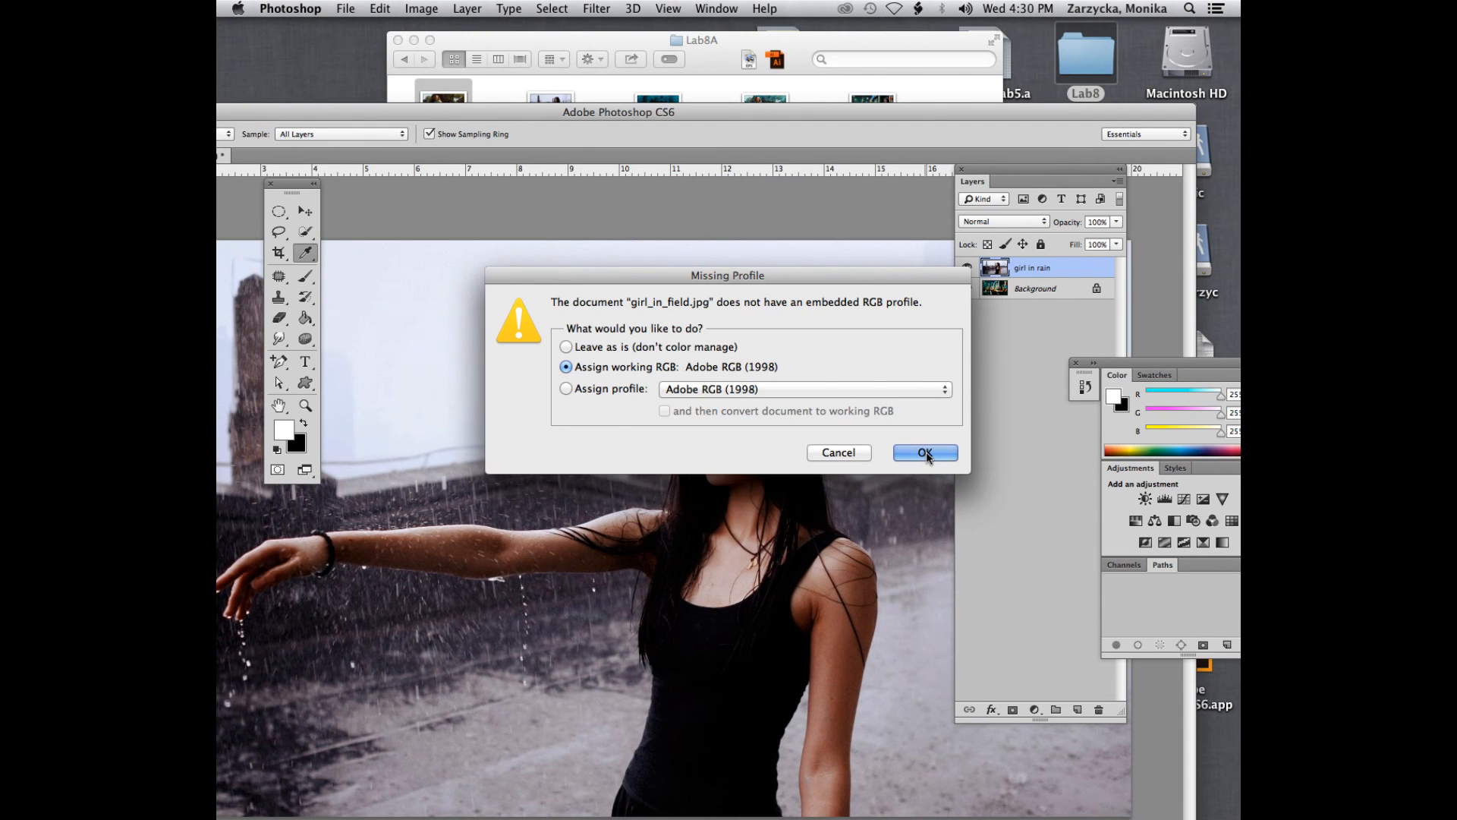
left_click(925, 452)
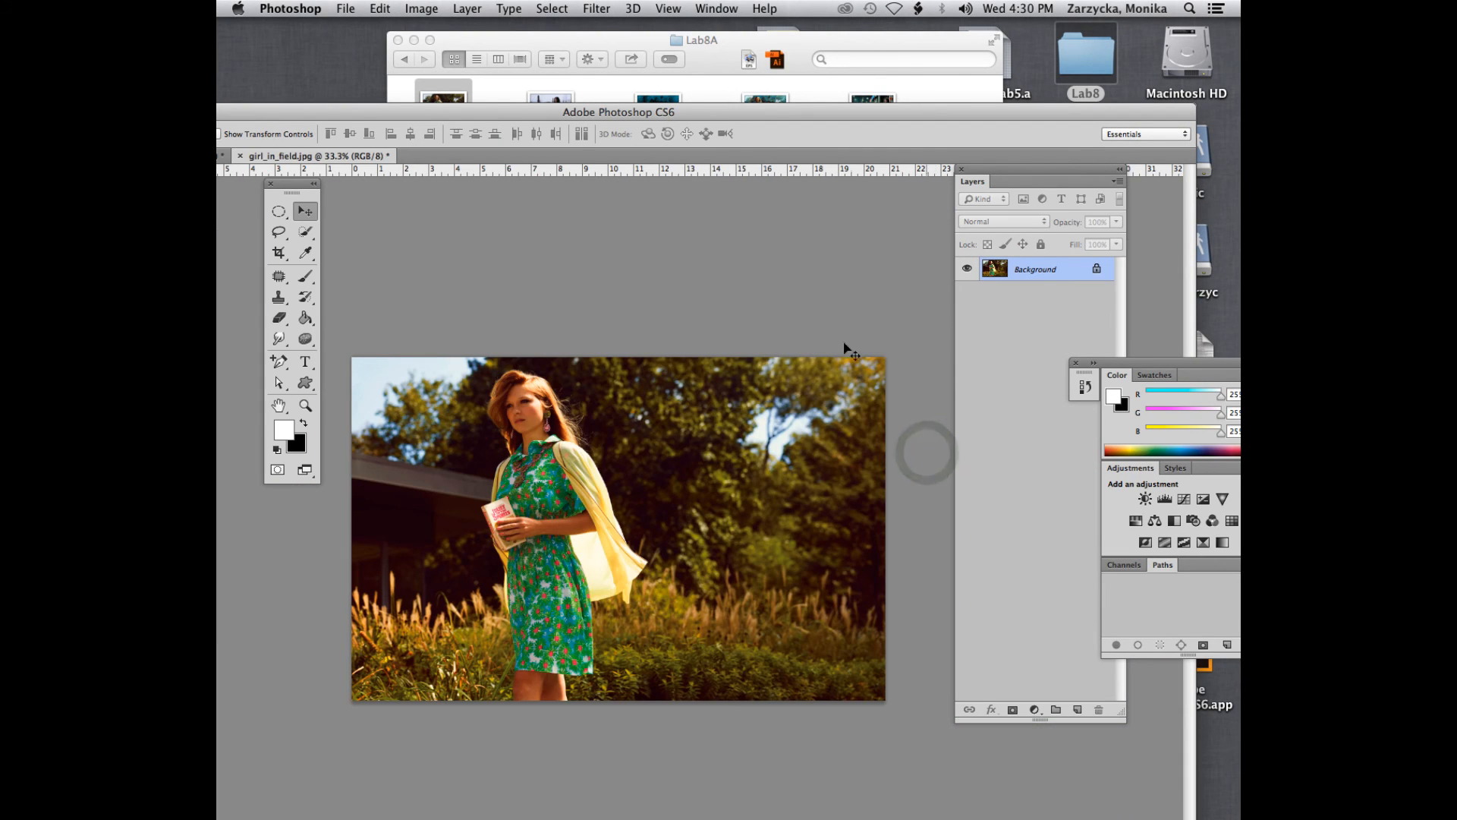
left_click_drag(332, 156, 536, 57)
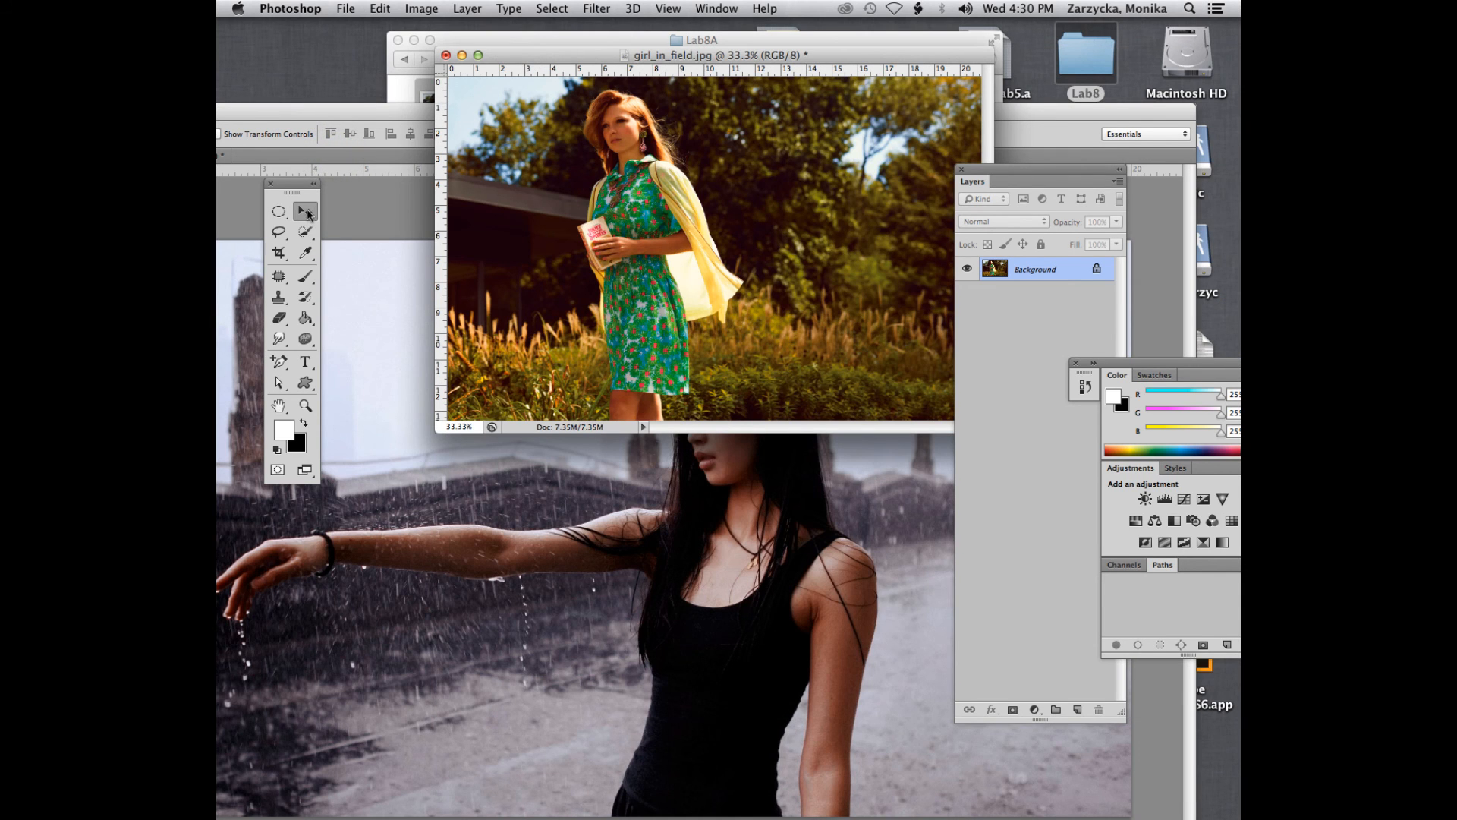
- Copy the girl_in_field.jpg photo into the street.jpg composite with the Move tool and position it over the canvas
left_click_drag(679, 179, 375, 583)
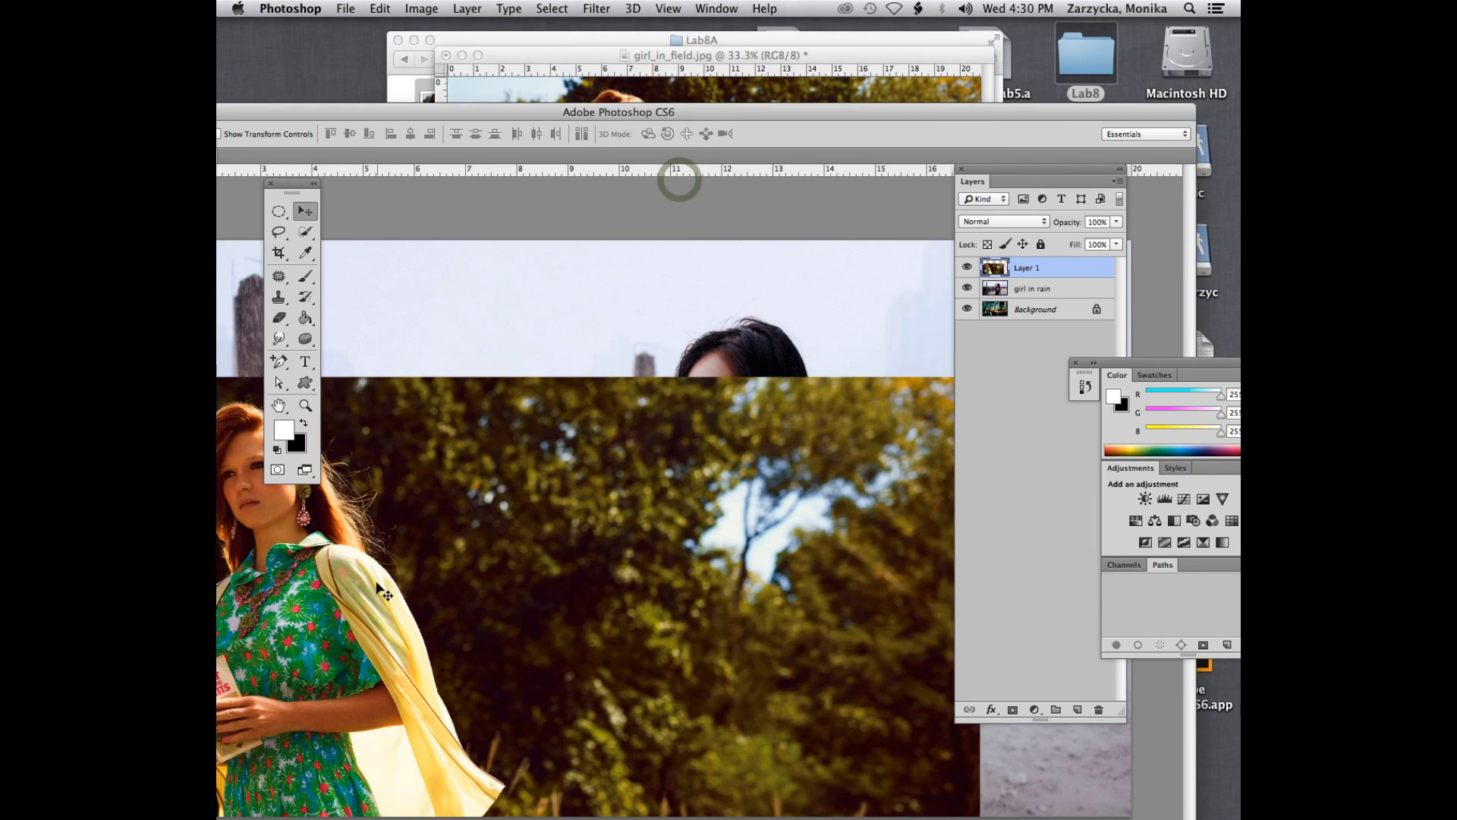
left_click_drag(536, 533, 705, 474)
double_click(597, 110)
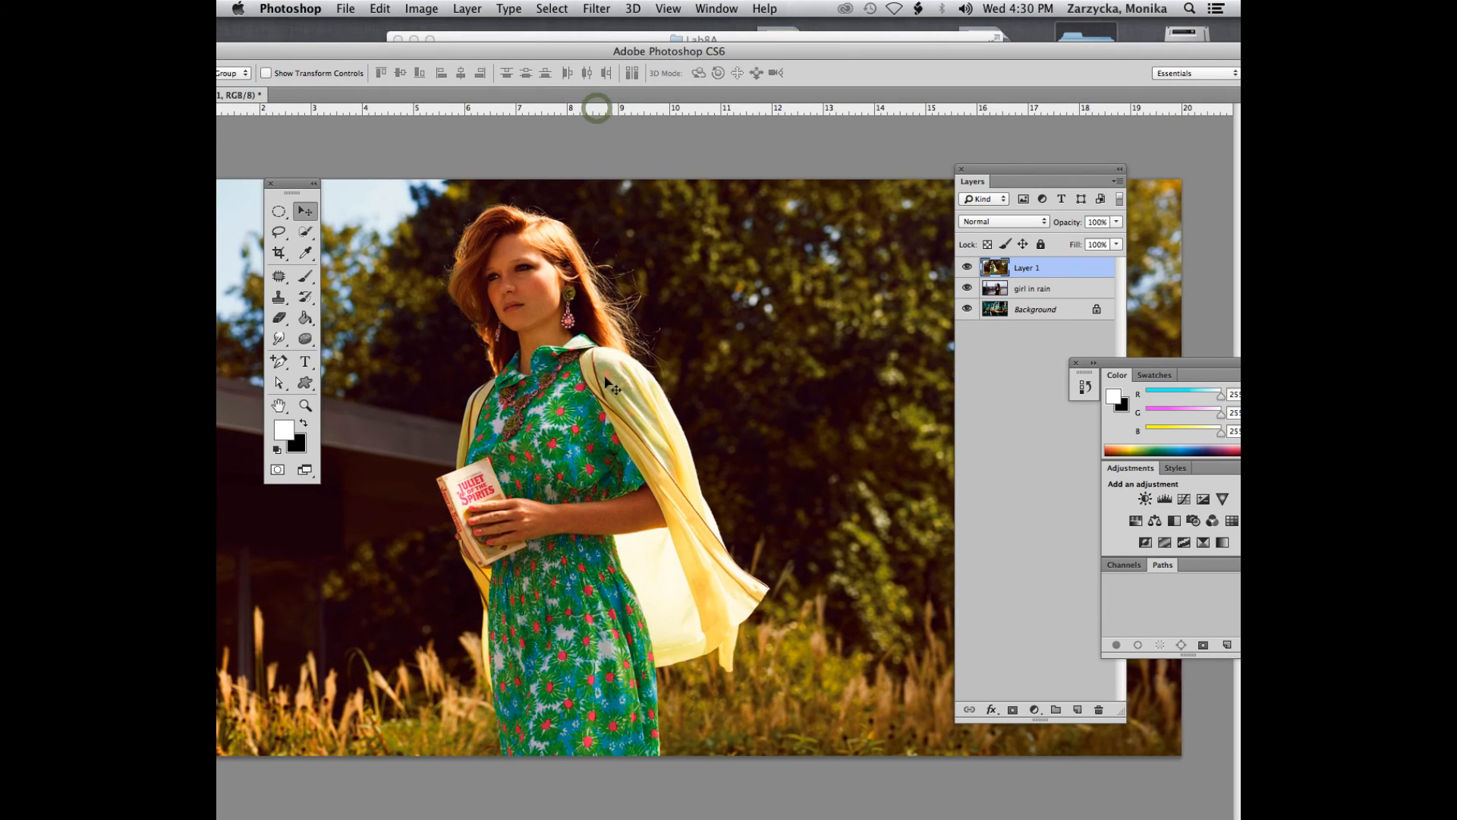
left_click_drag(524, 422, 534, 422)
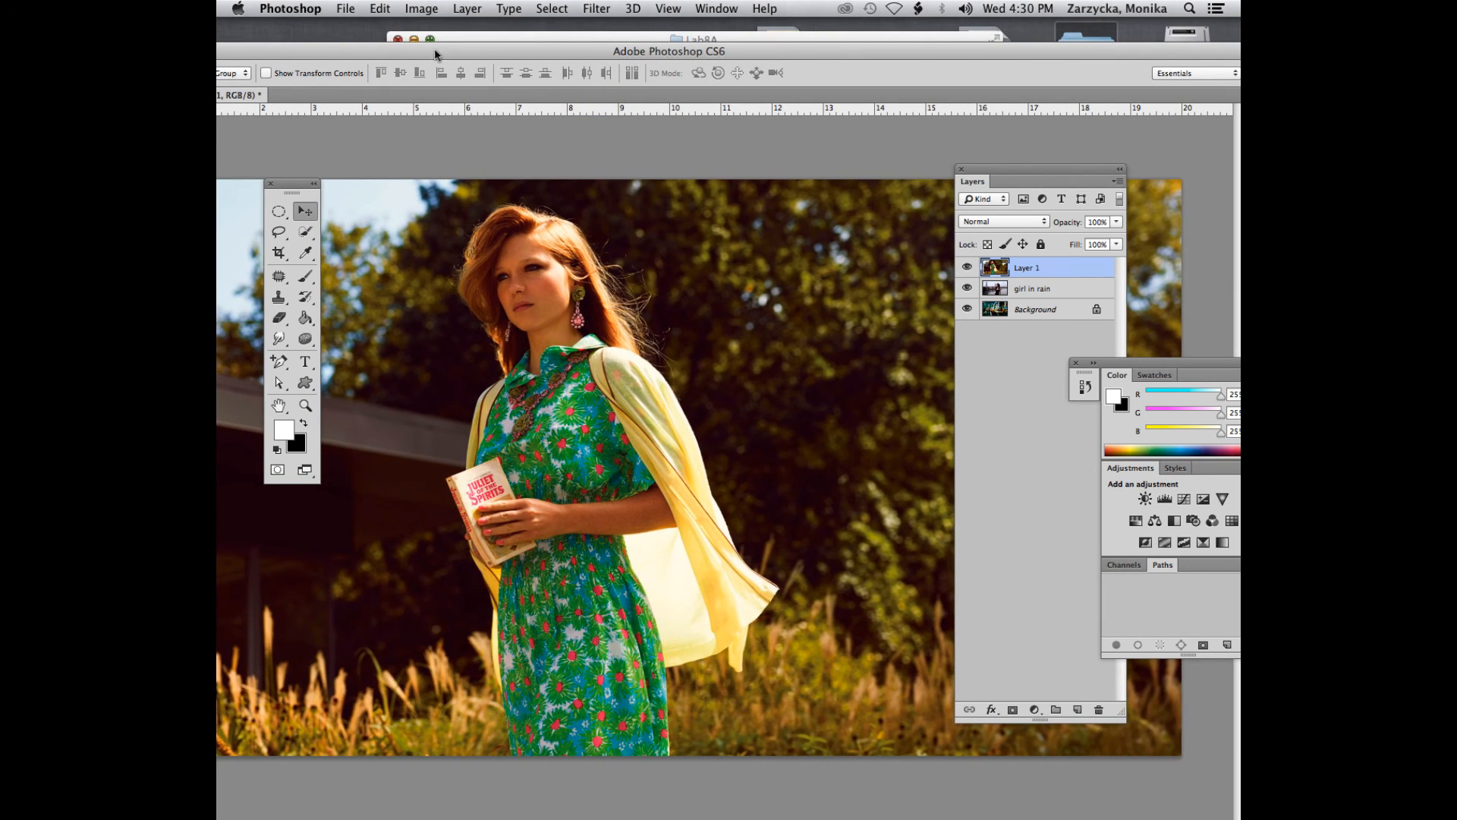
left_click_drag(448, 61, 560, 61)
left_click_drag(361, 57, 441, 57)
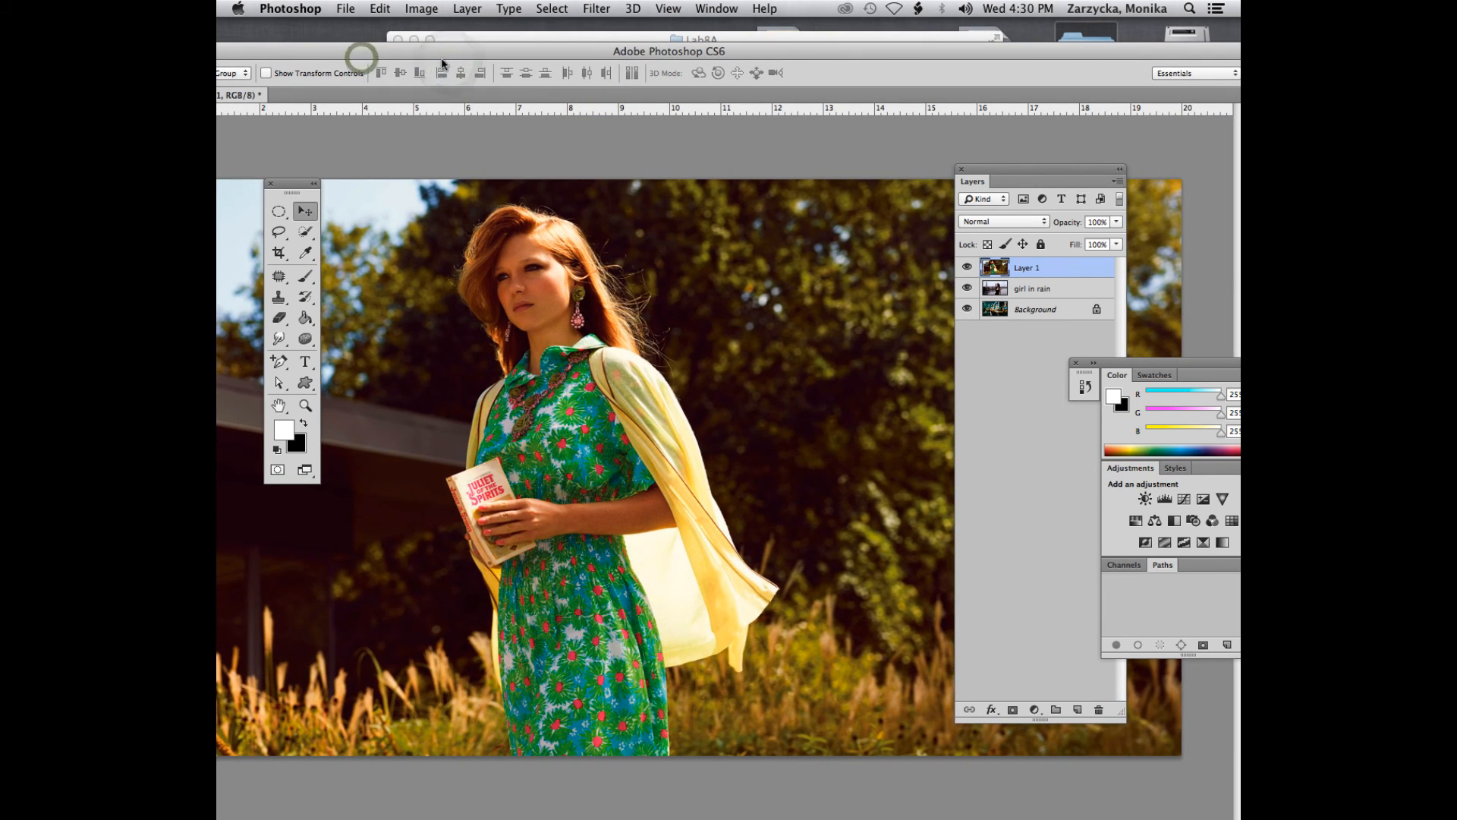
key("super+minus")
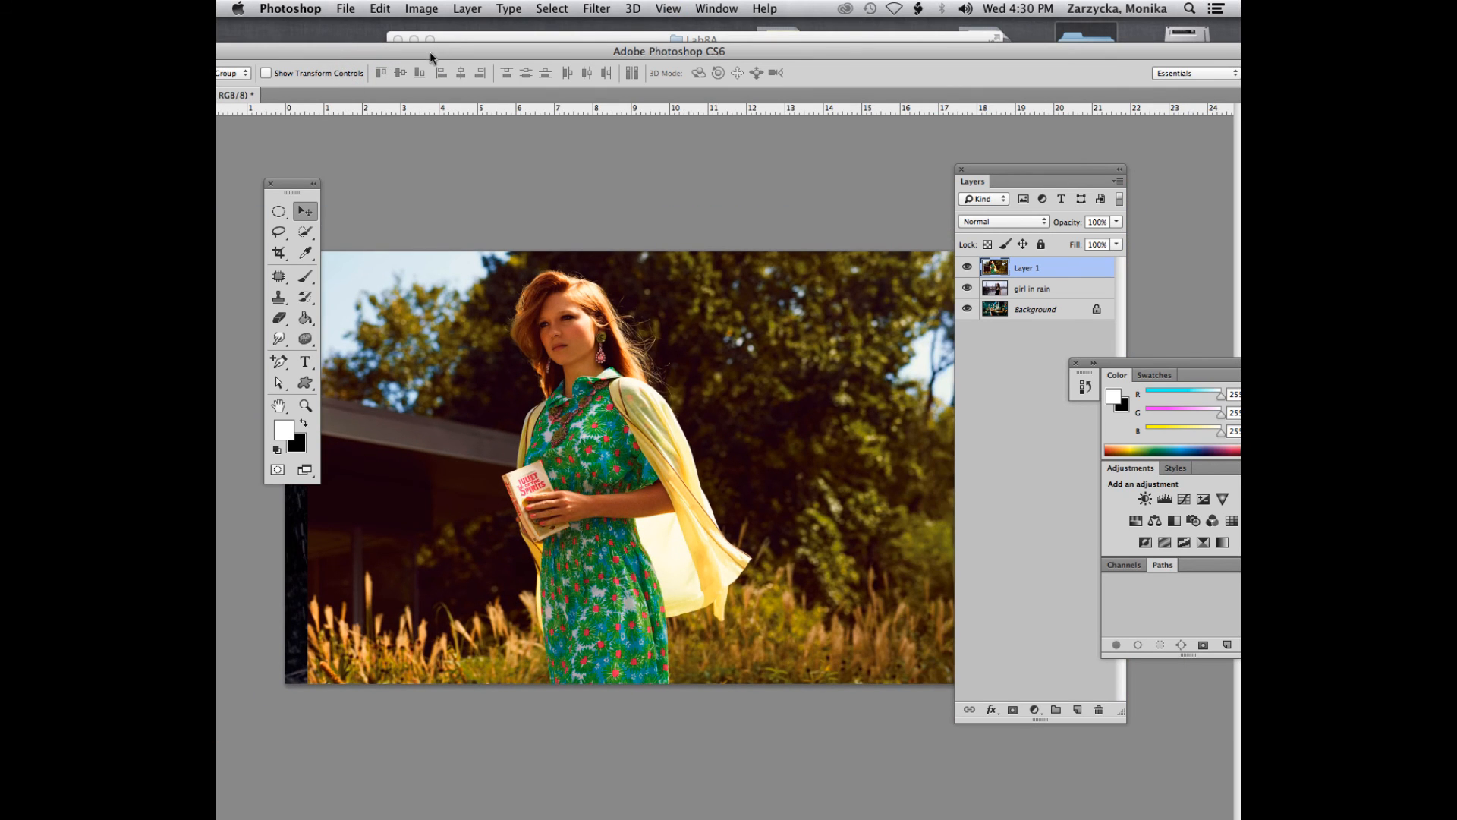
left_click_drag(429, 51, 469, 67)
- Rename the field photo's layer as "girl in the field" and keep that layer selected
double_click(1026, 268)
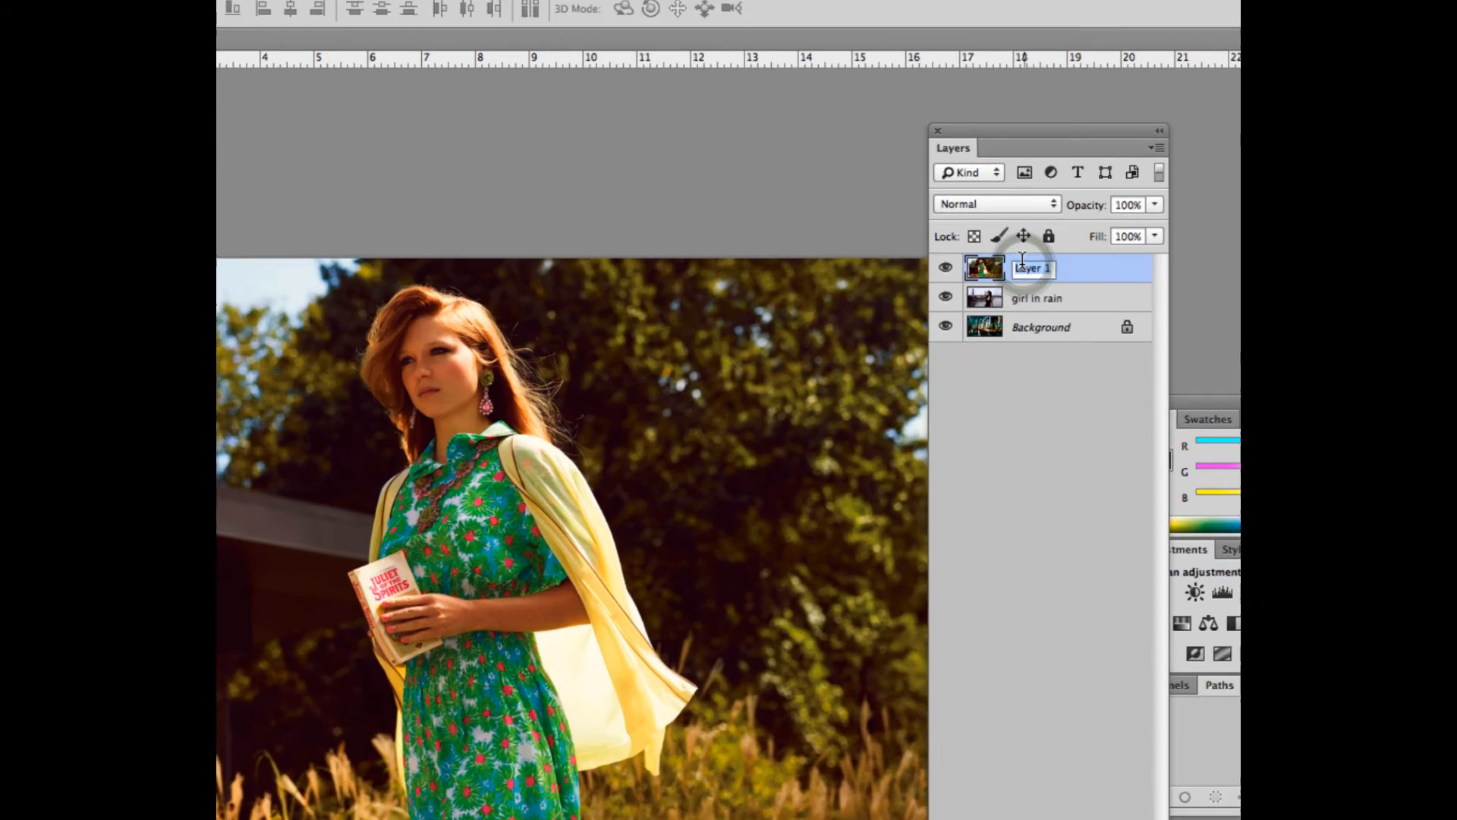
type("gir")
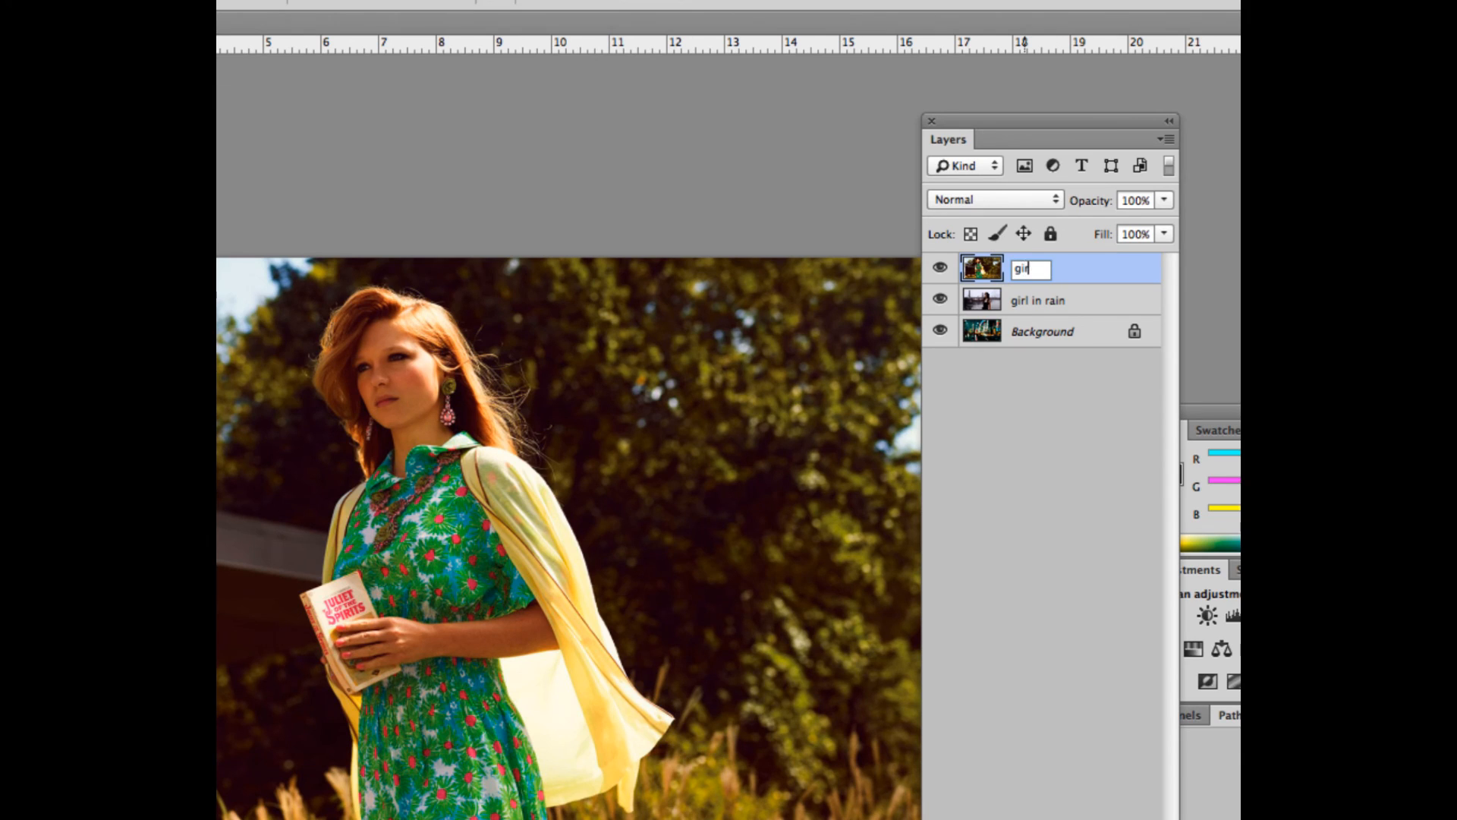
type("l in the field")
left_click(1017, 297)
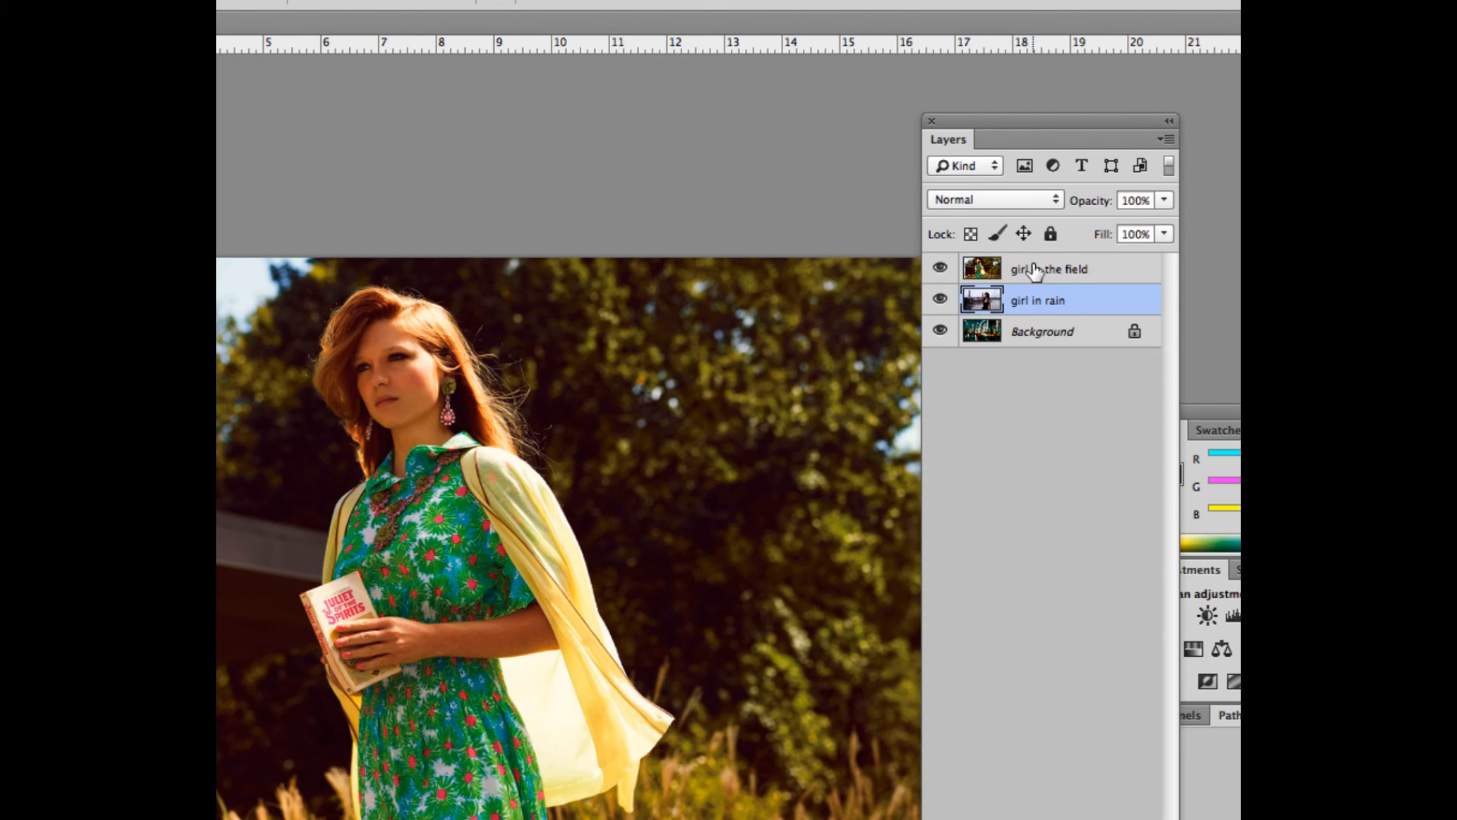
left_click(1029, 269)
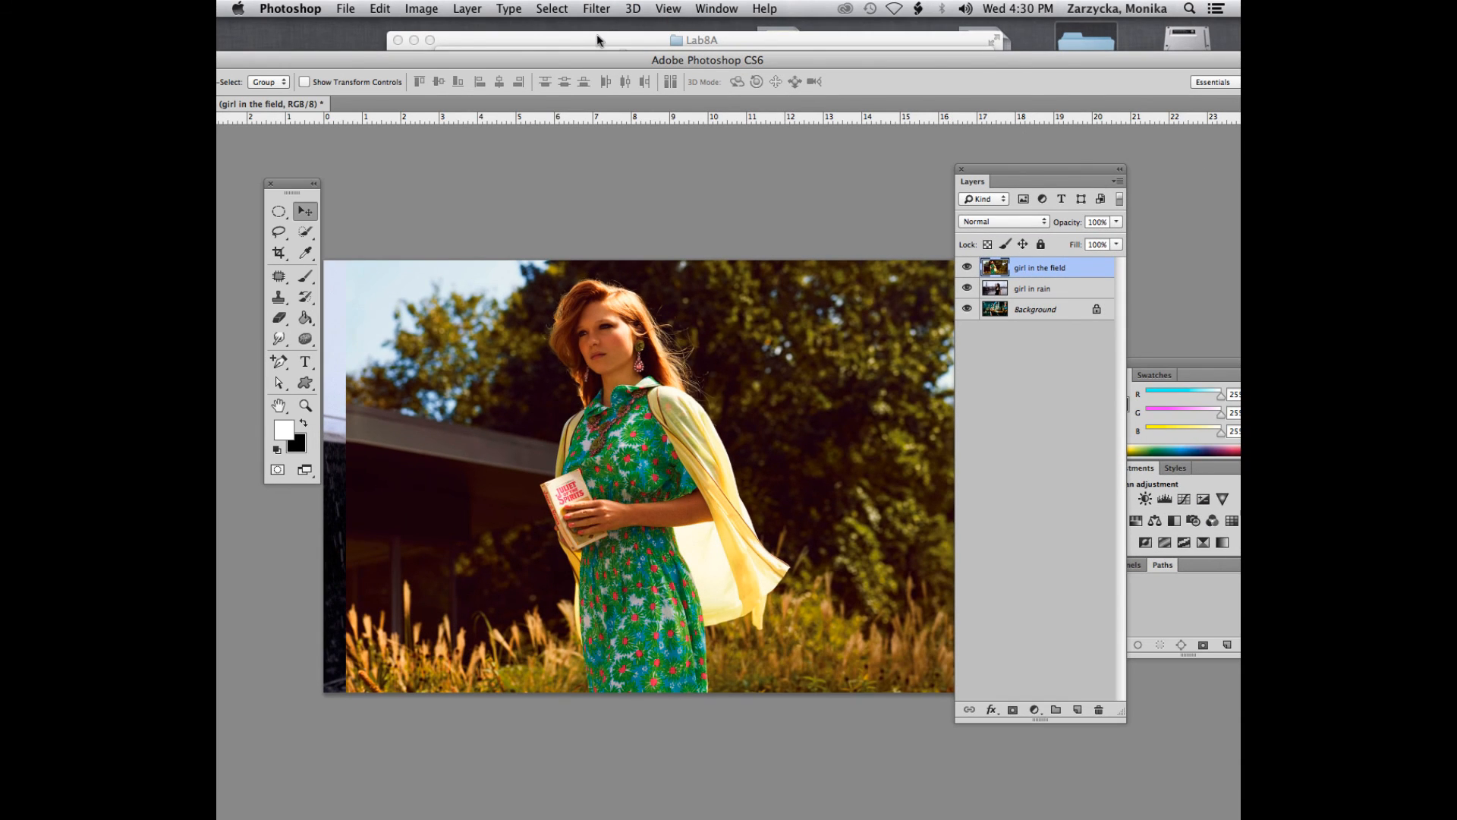
- Open graffiti.jpg from the Lab8A folder in Photoshop and float it in its own window
left_click(597, 40)
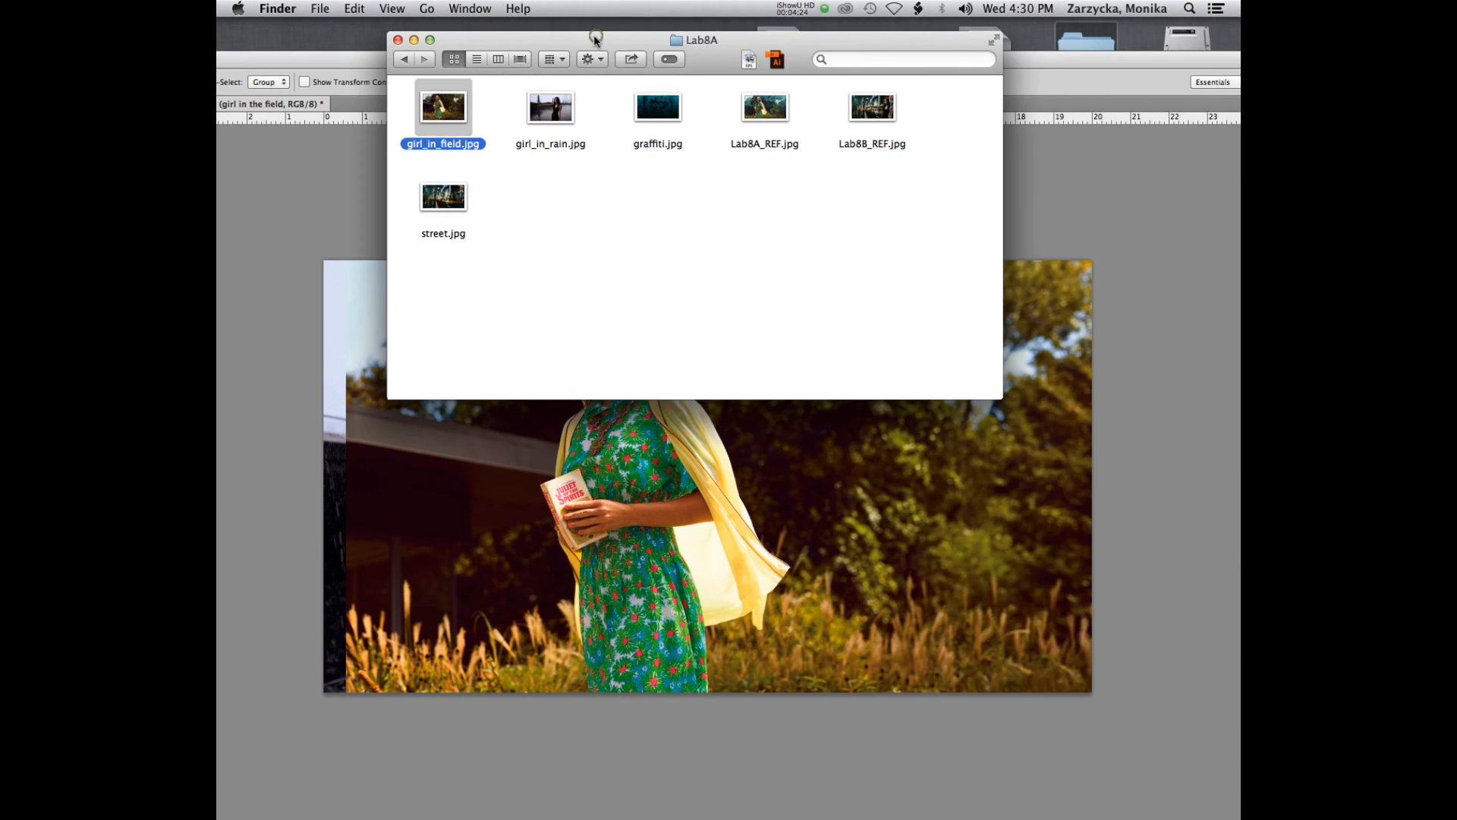
left_click_drag(658, 108, 754, 767)
left_click(923, 453)
key("v")
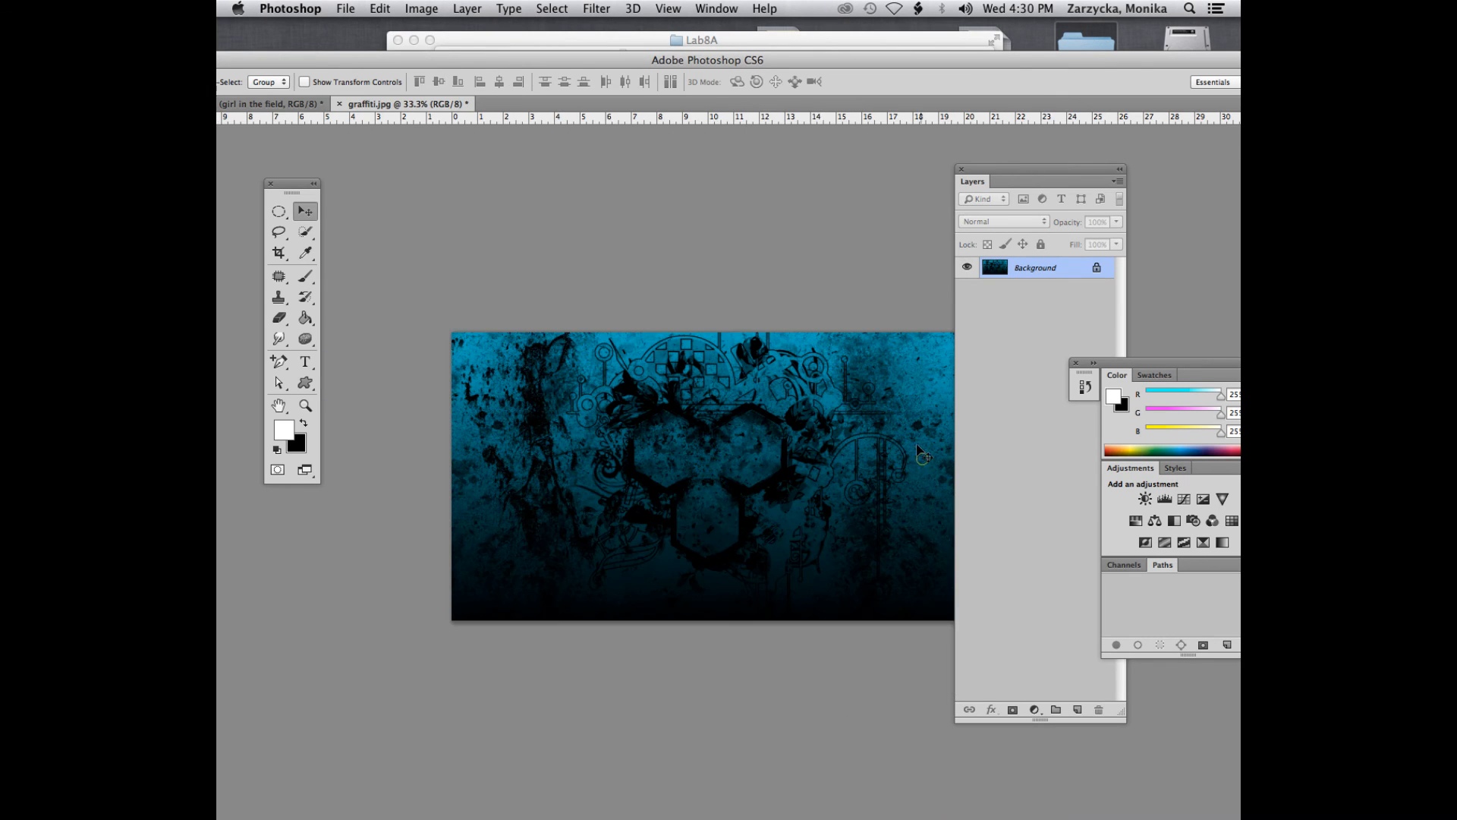
left_click_drag(409, 105, 554, 41)
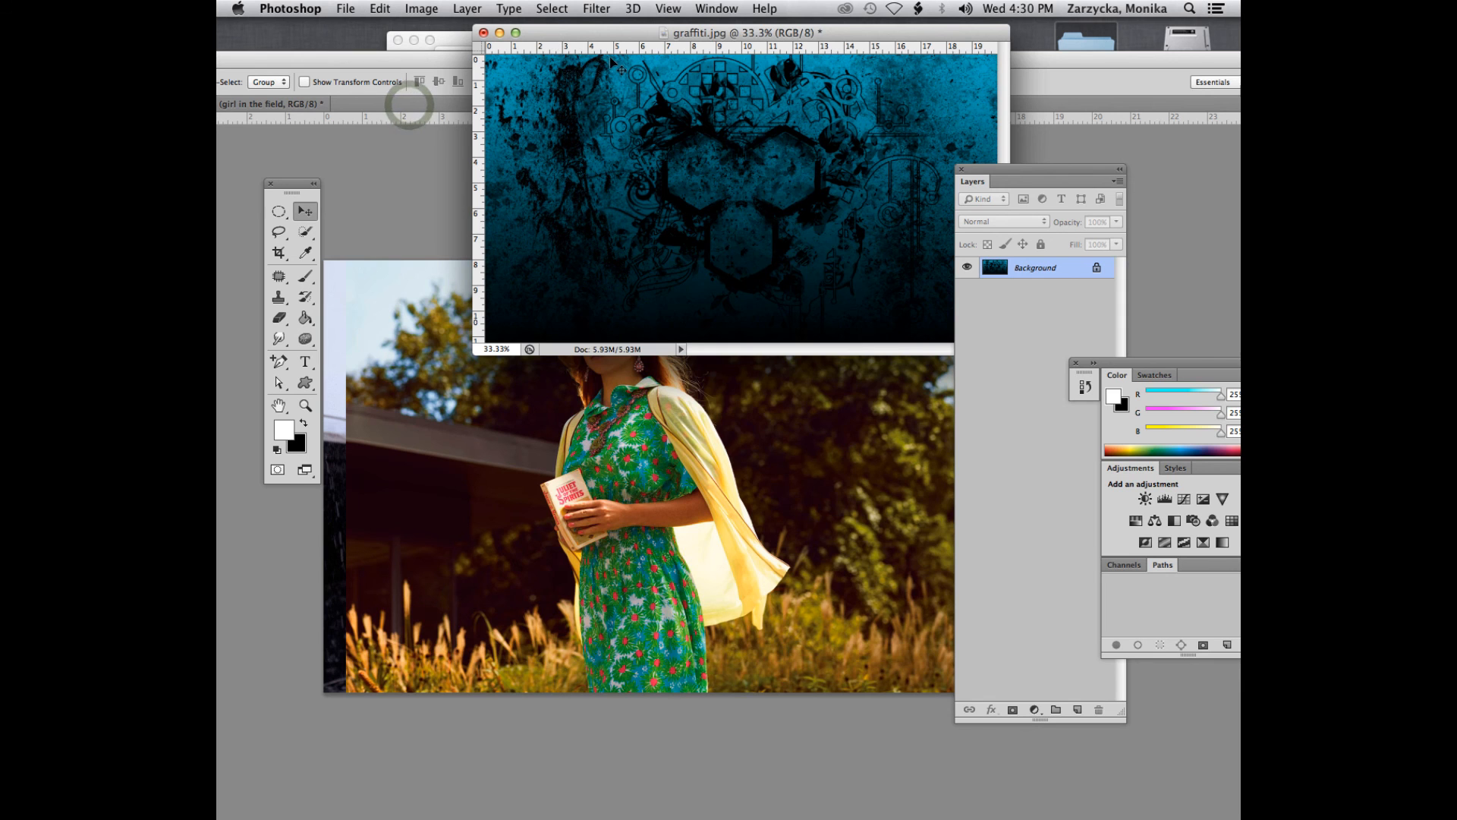
- Copy the graffiti image into the street.jpg composite with the Move tool and position it to cover the canvas
left_click_drag(769, 143, 611, 391)
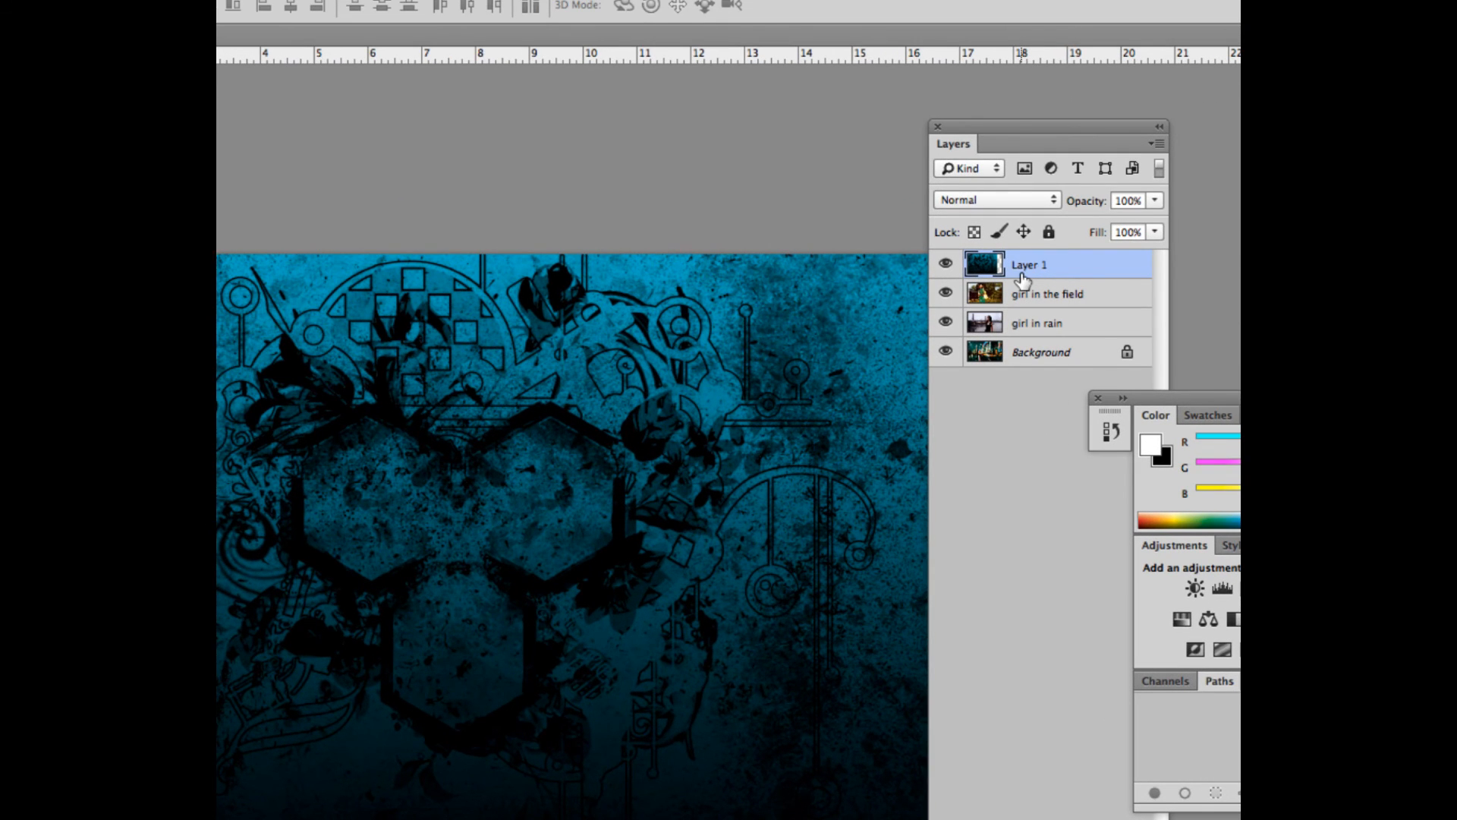
key("super+minus")
left_click_drag(464, 488, 528, 484)
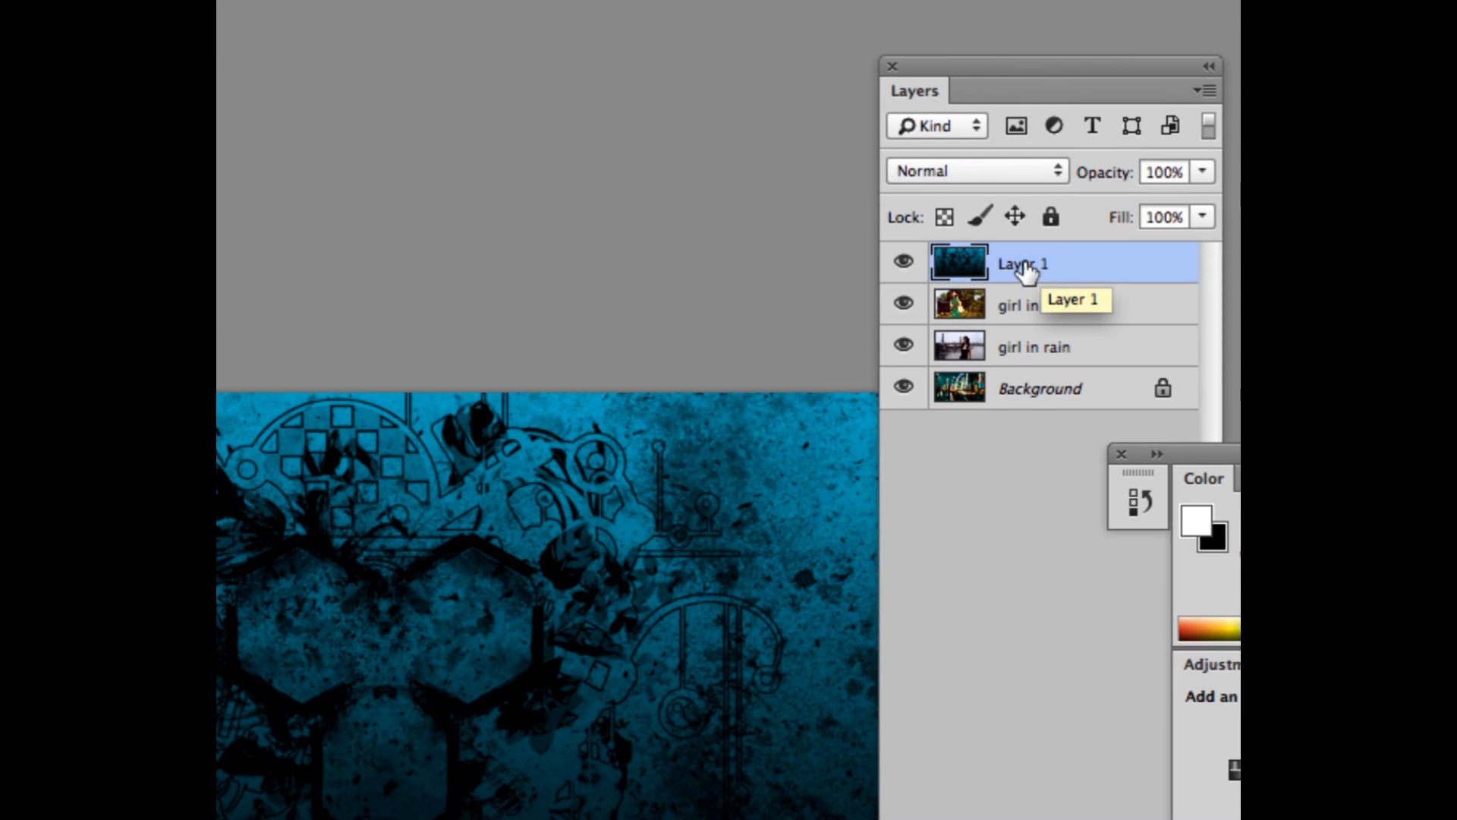
- Rename the graffiti image's layer as "graffiti"
double_click(1020, 266)
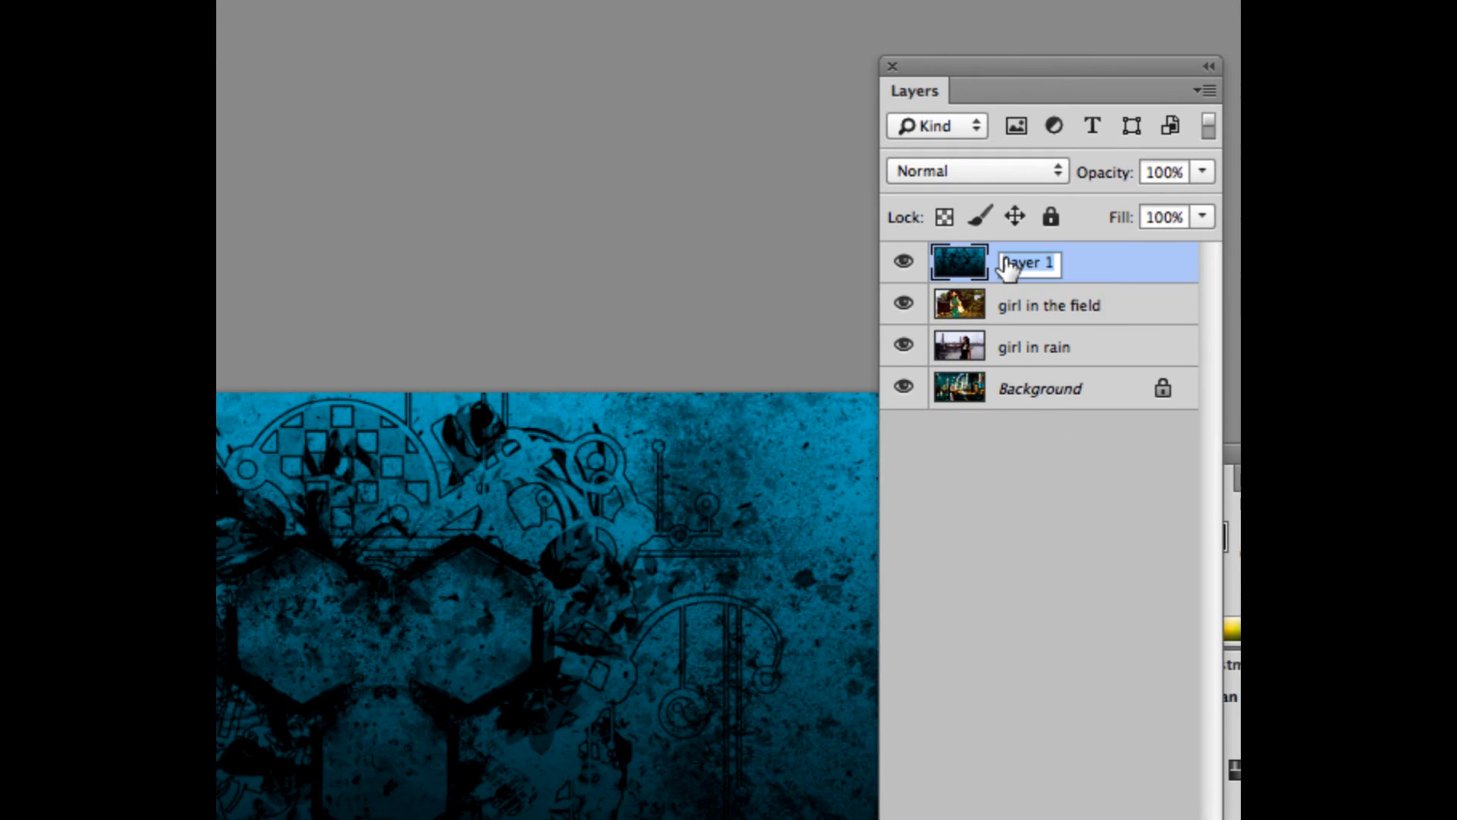
type("a")
type("raffiti")
left_click(1103, 271)
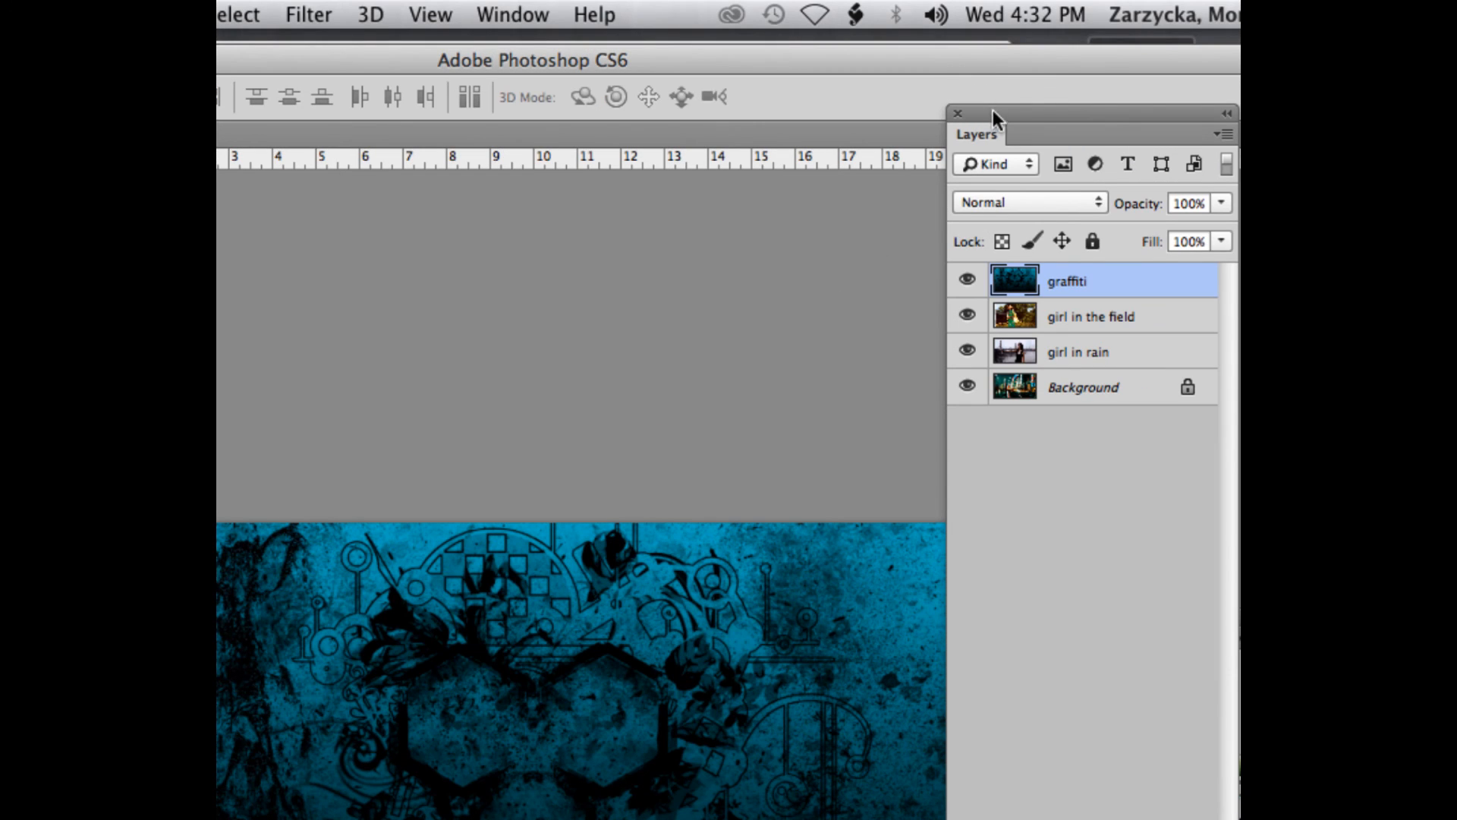
- Reposition the Layers panel and review the available layer filter types, keeping Kind
left_click_drag(992, 111, 994, 81)
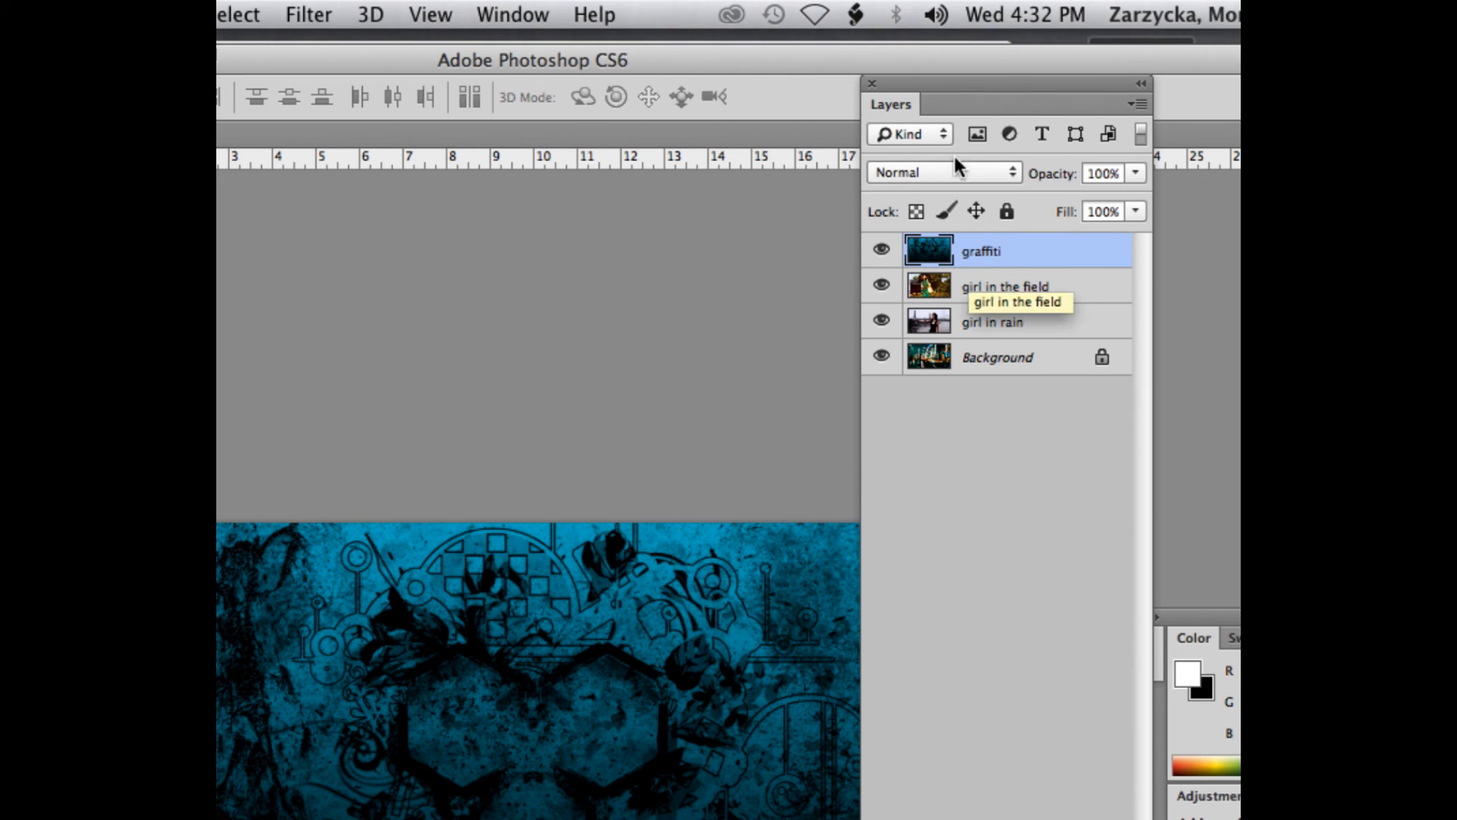
left_click(935, 134)
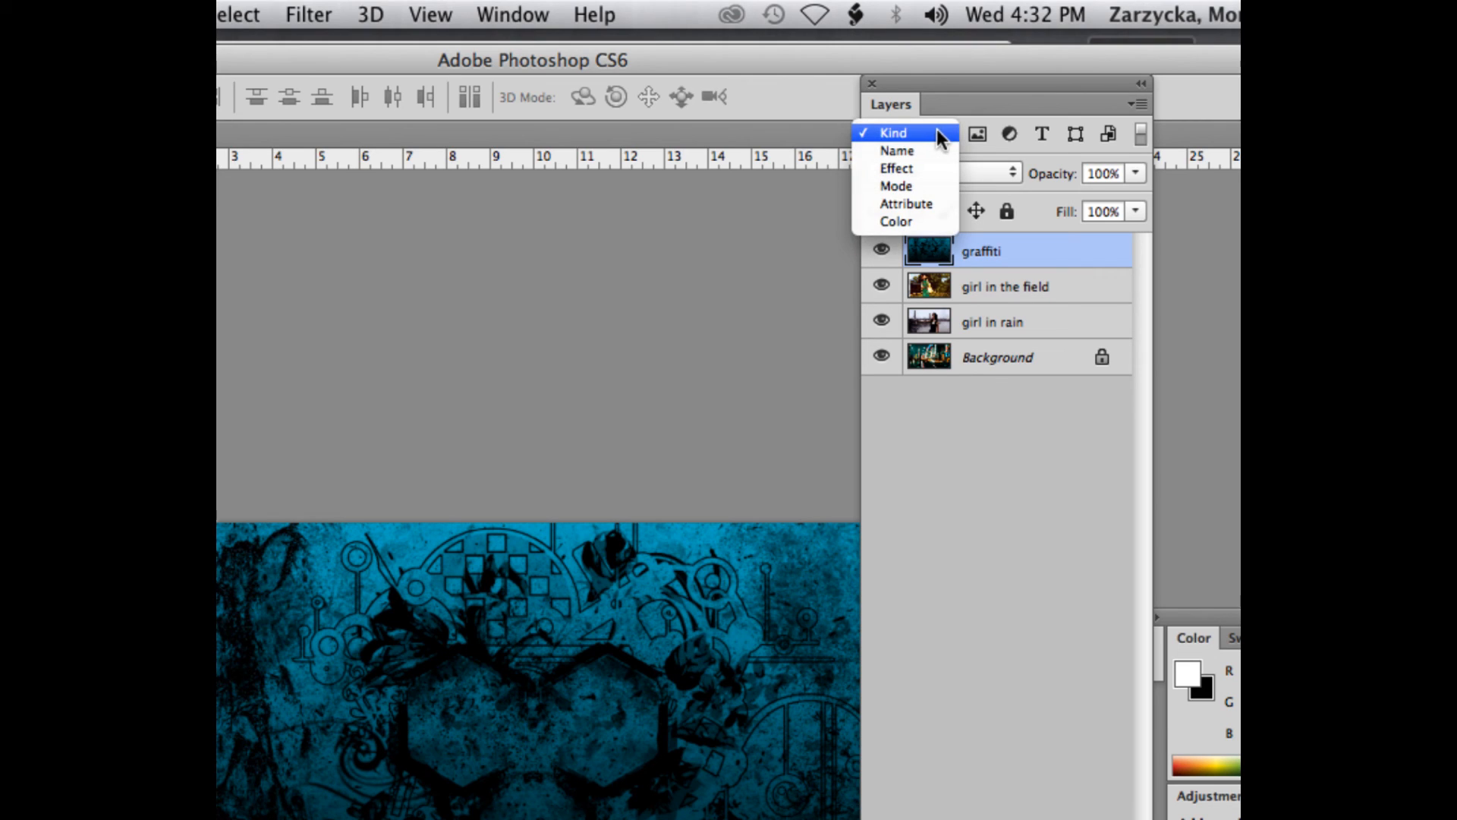
left_click(937, 132)
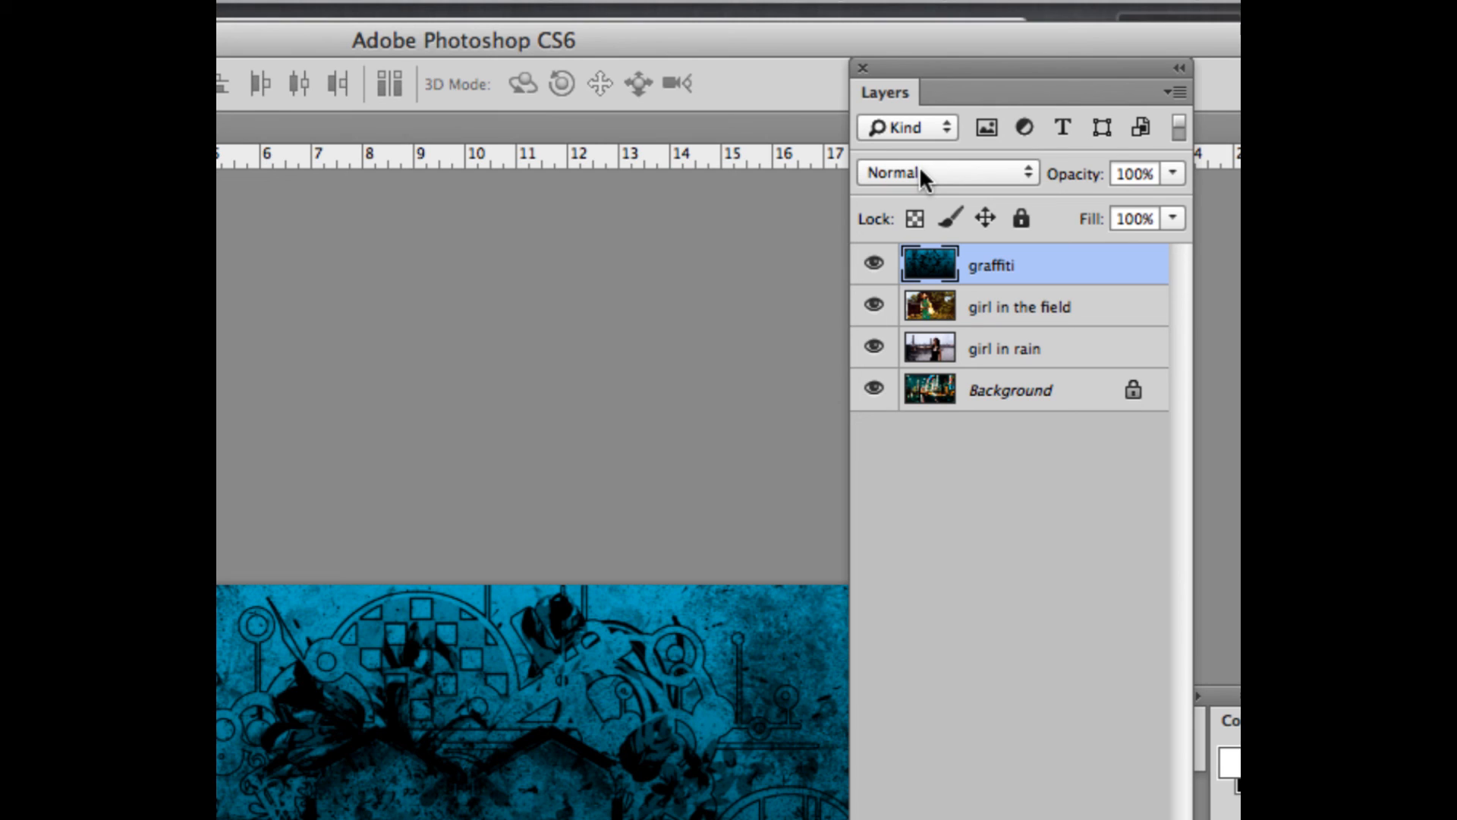
- Try the Darken, Color Burn and Darker Color blend modes on the graffiti layer
left_click(921, 179)
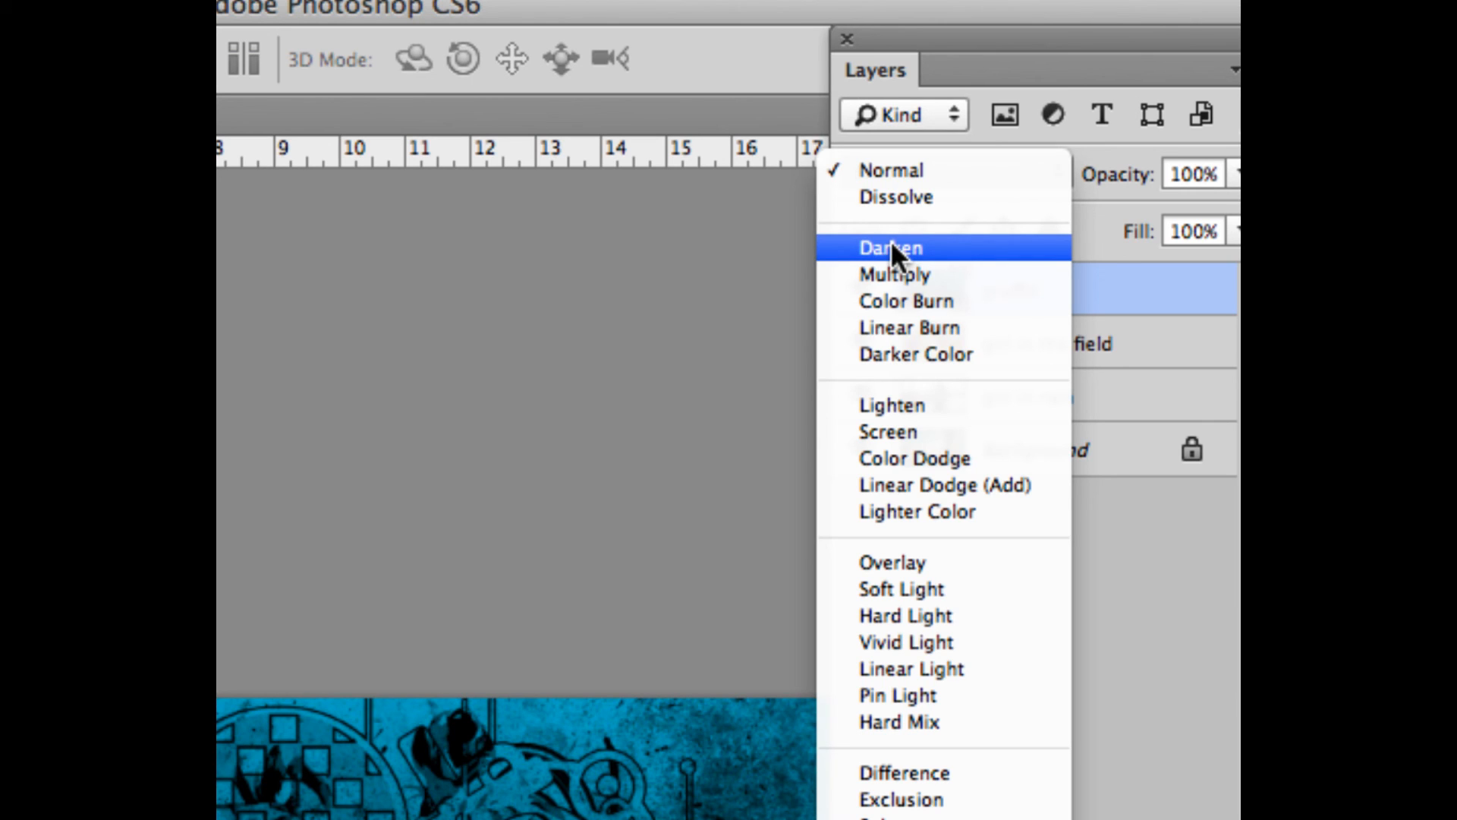
left_click(885, 249)
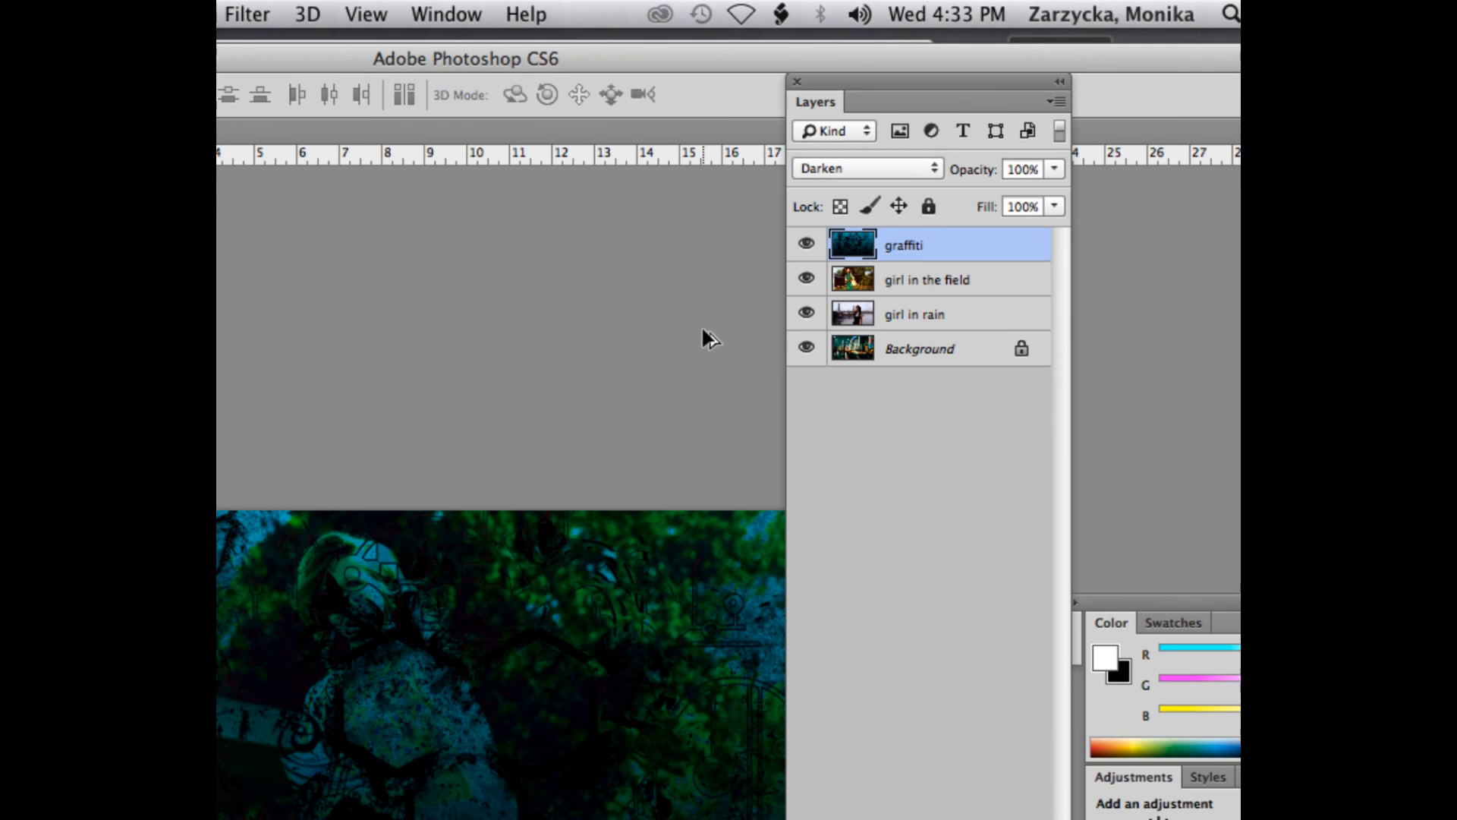
left_click(831, 166)
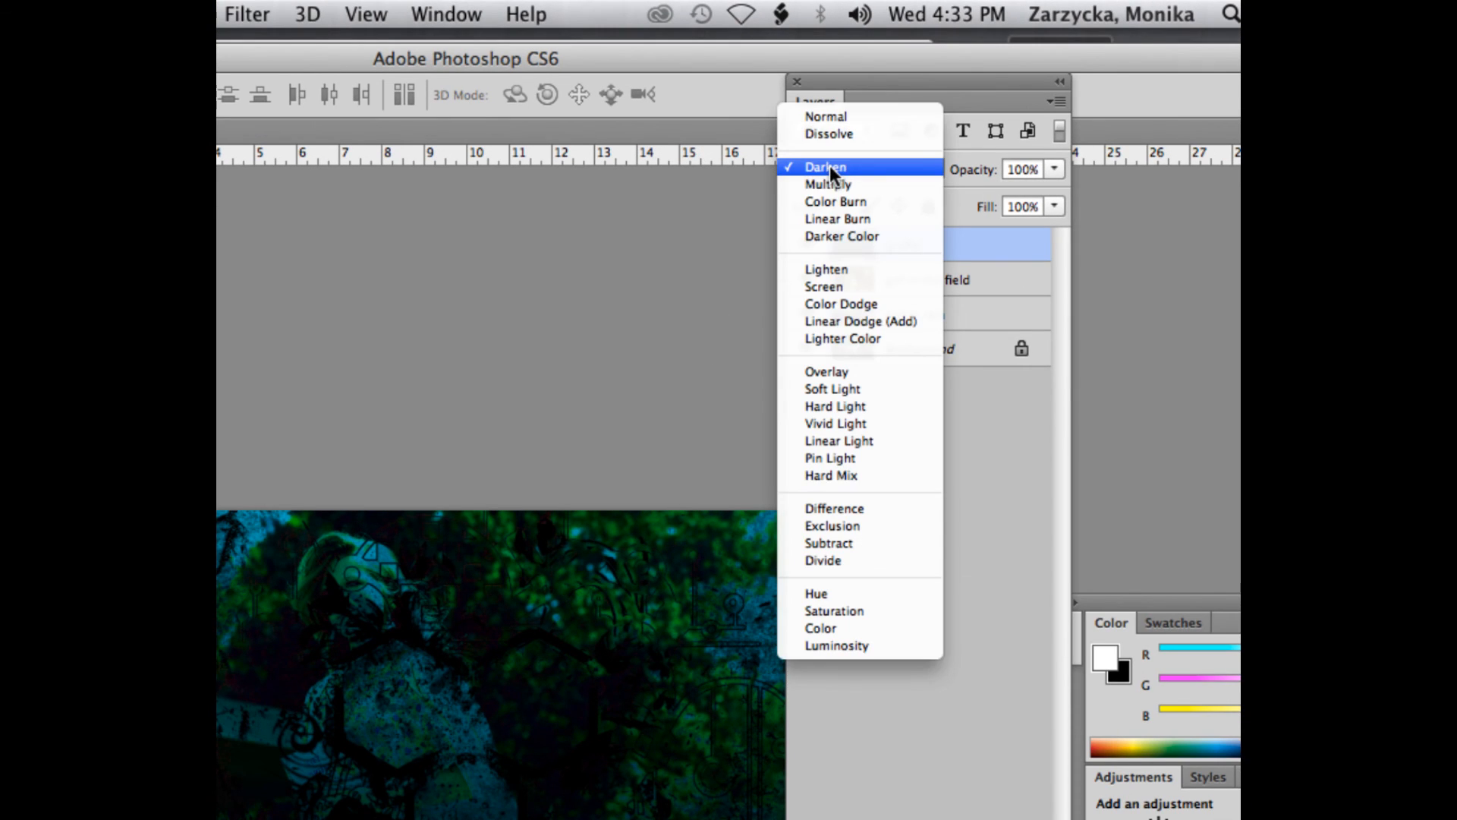
left_click(826, 202)
left_click(838, 166)
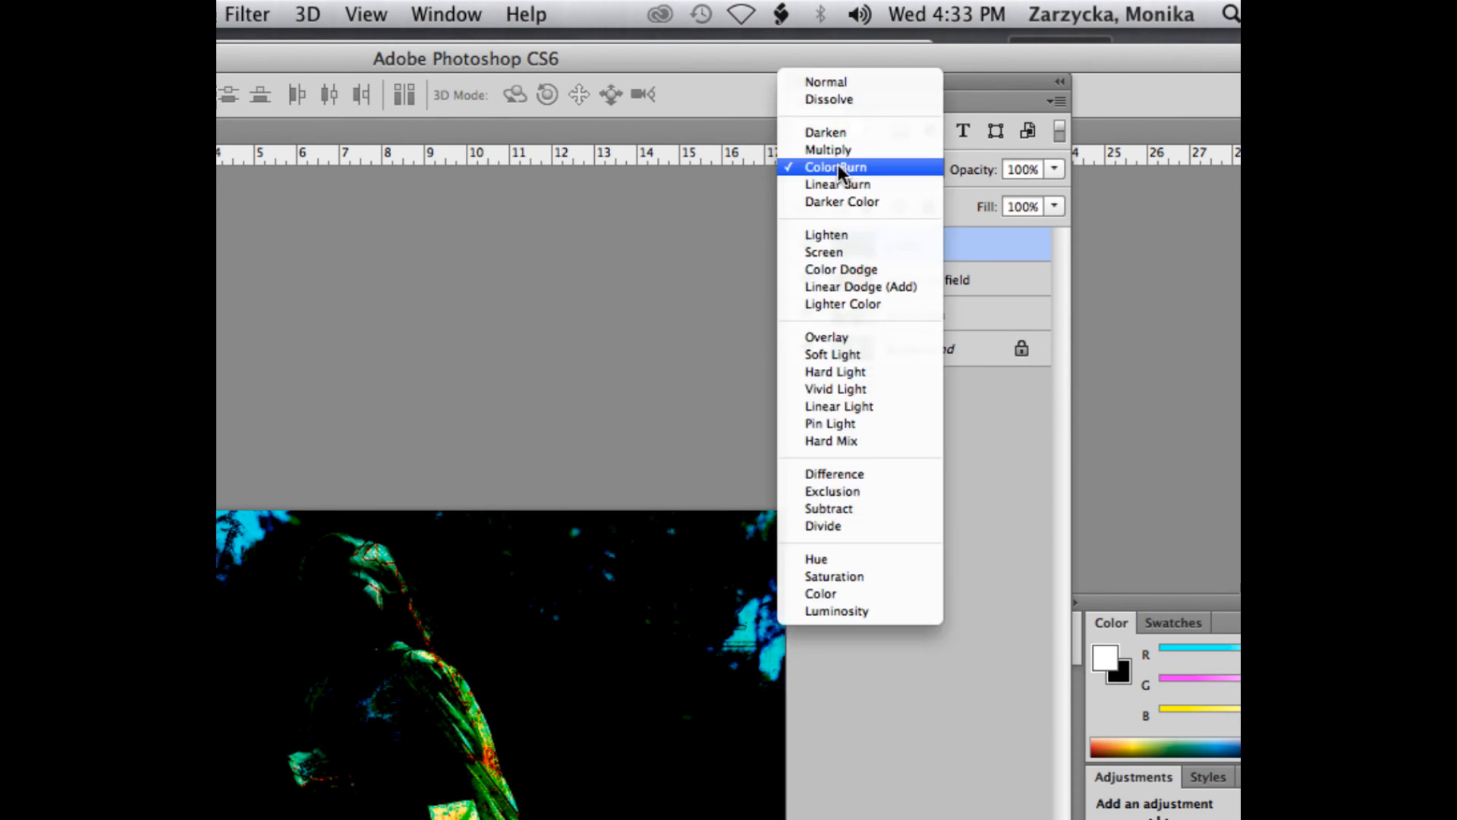
left_click(815, 202)
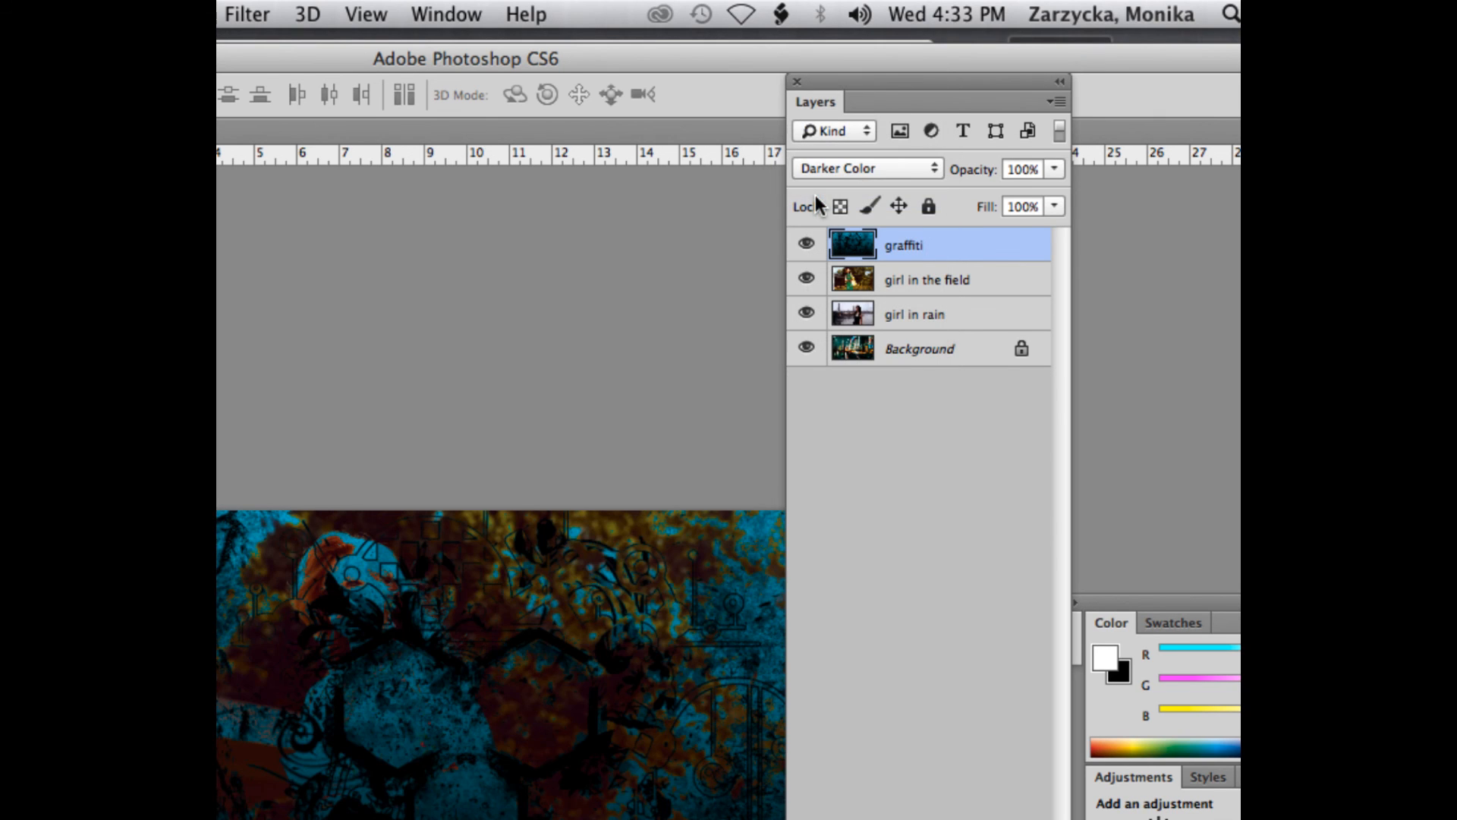
- Try the Lighten, Soft Light and Hard Light blend modes on the graffiti layer
left_click(864, 164)
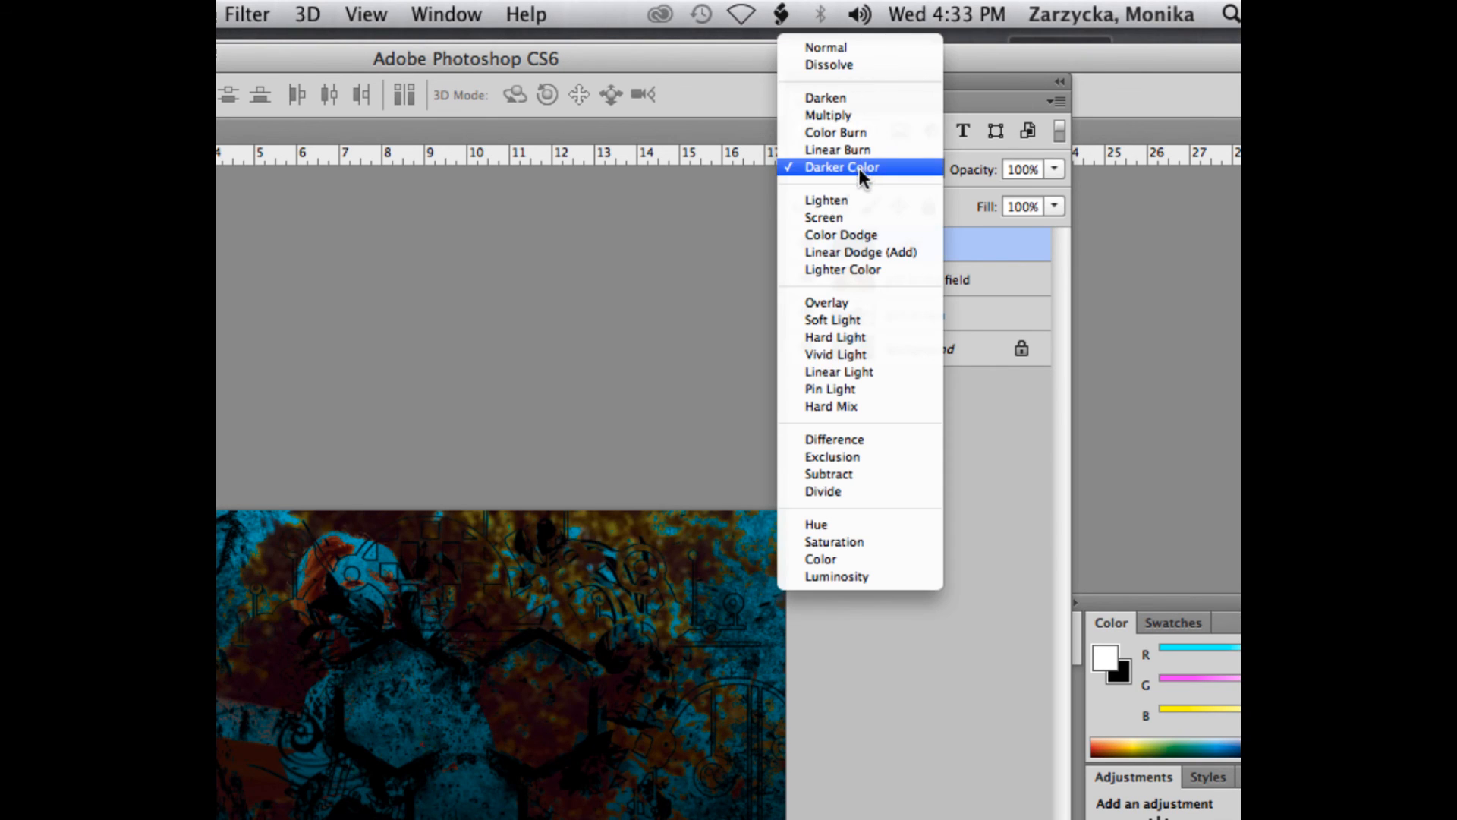
left_click(825, 200)
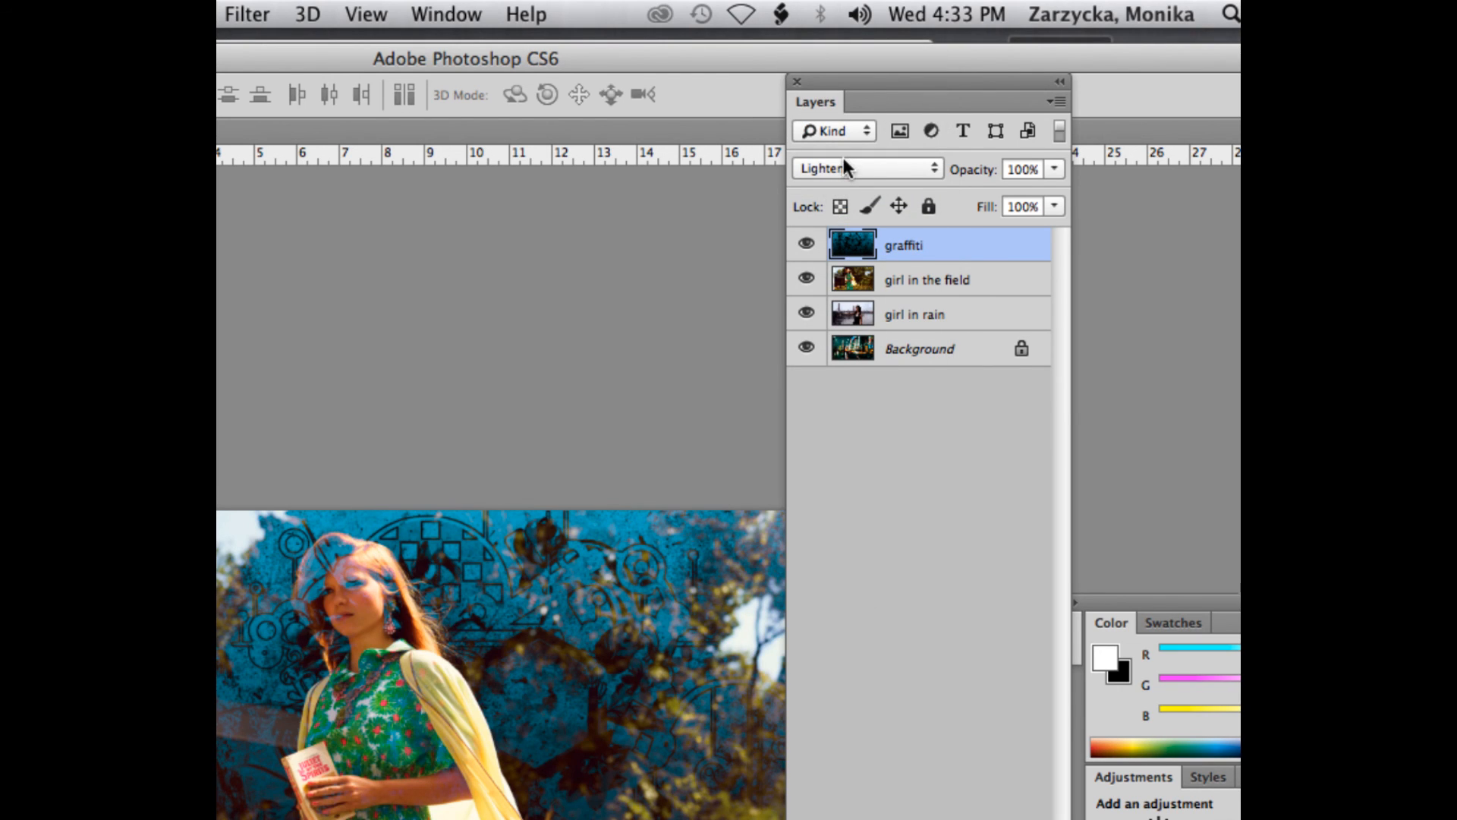
left_click(845, 168)
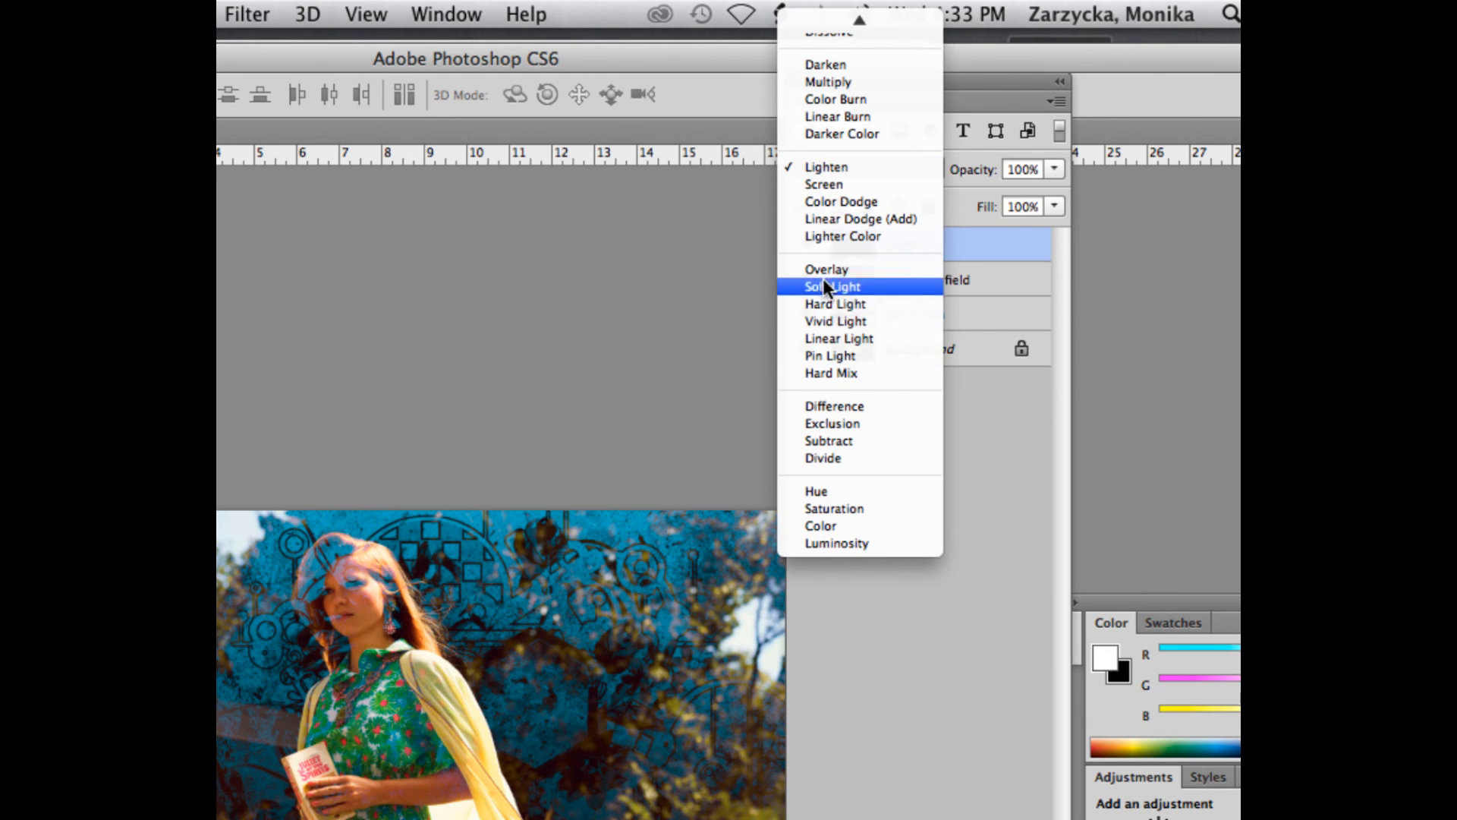
left_click(824, 286)
left_click(840, 170)
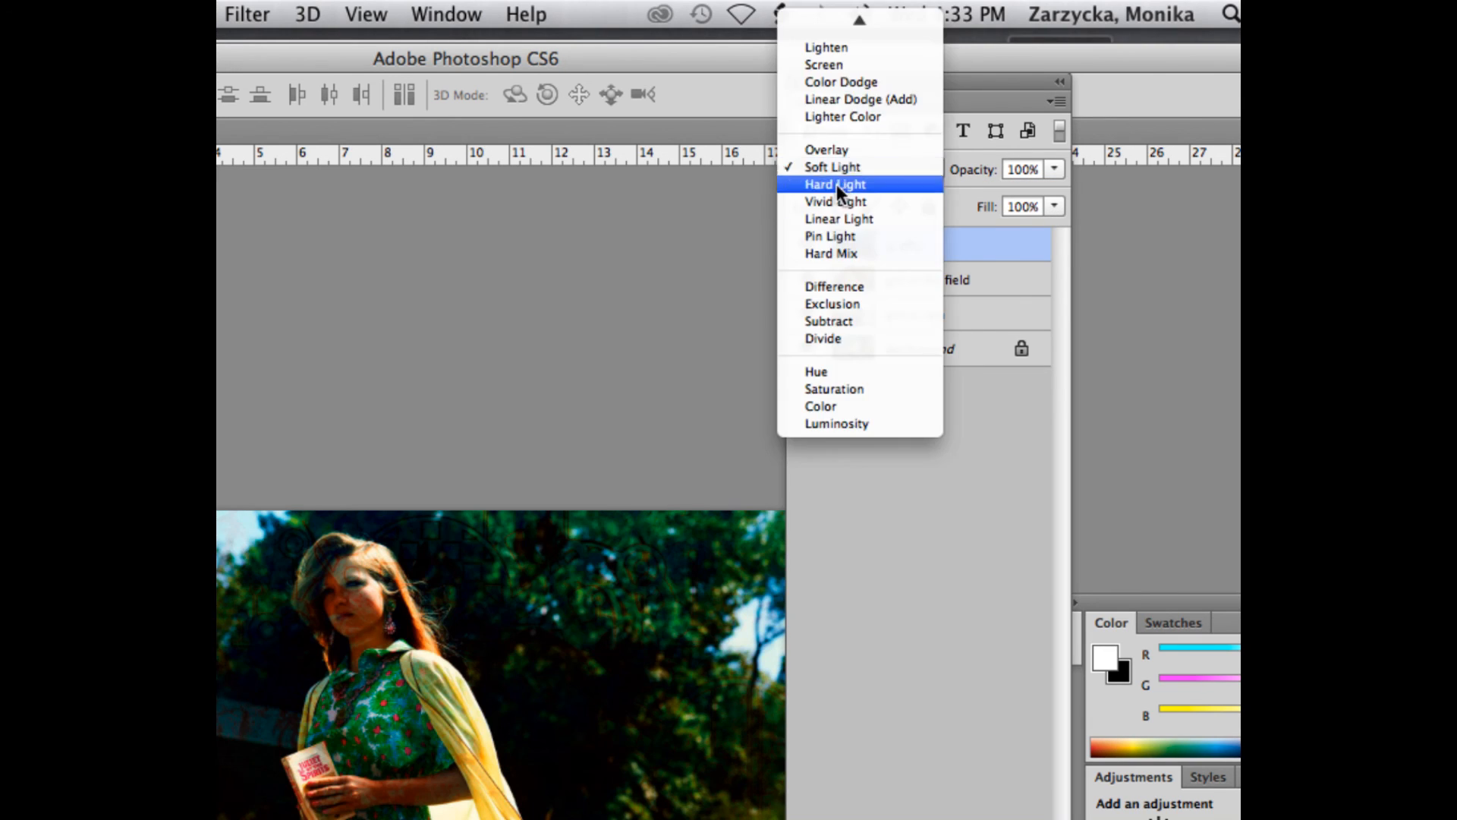
left_click(827, 181)
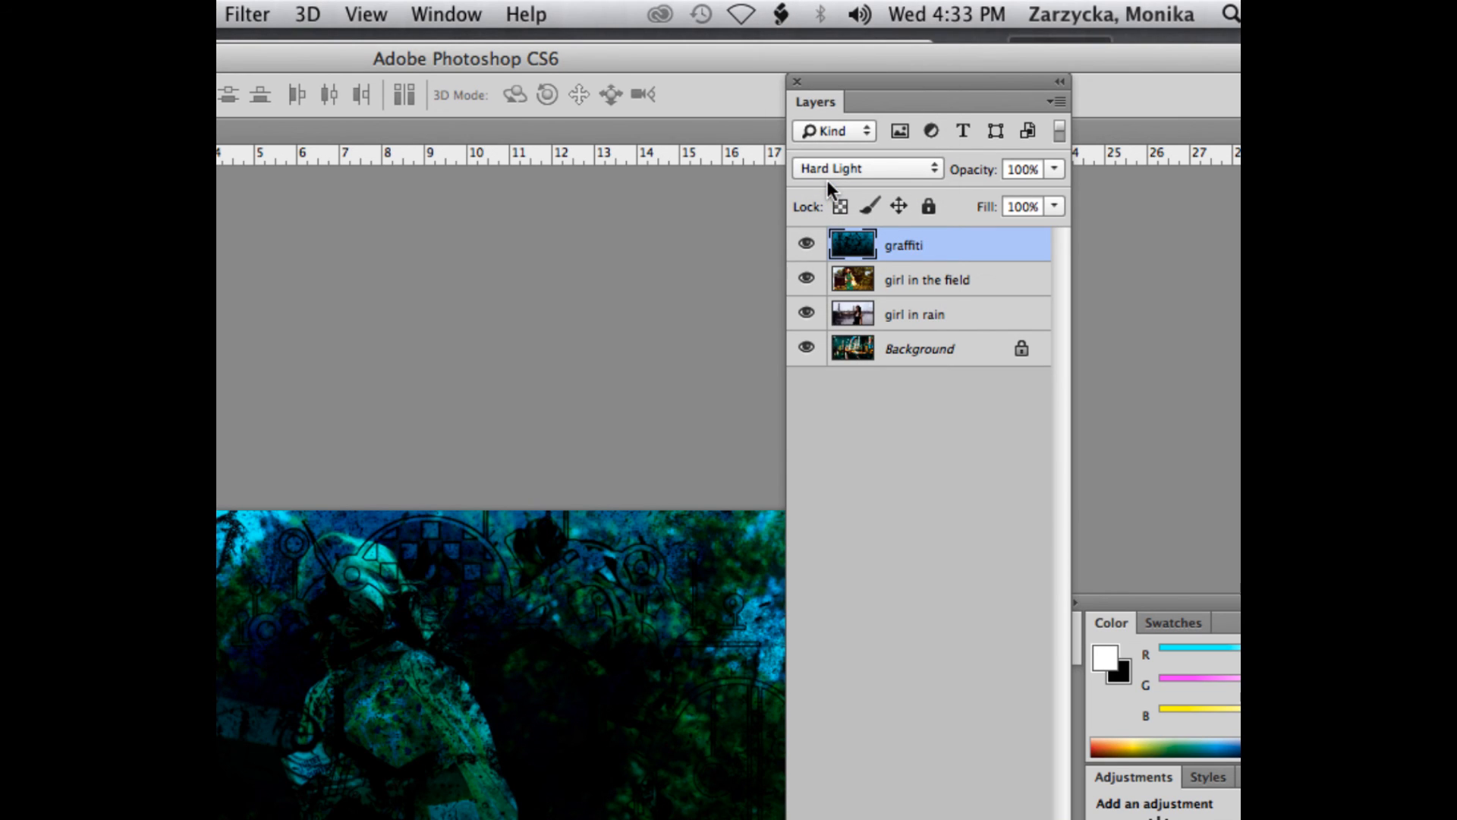
- Set the graffiti layer's blend mode to Screen
left_click(833, 168)
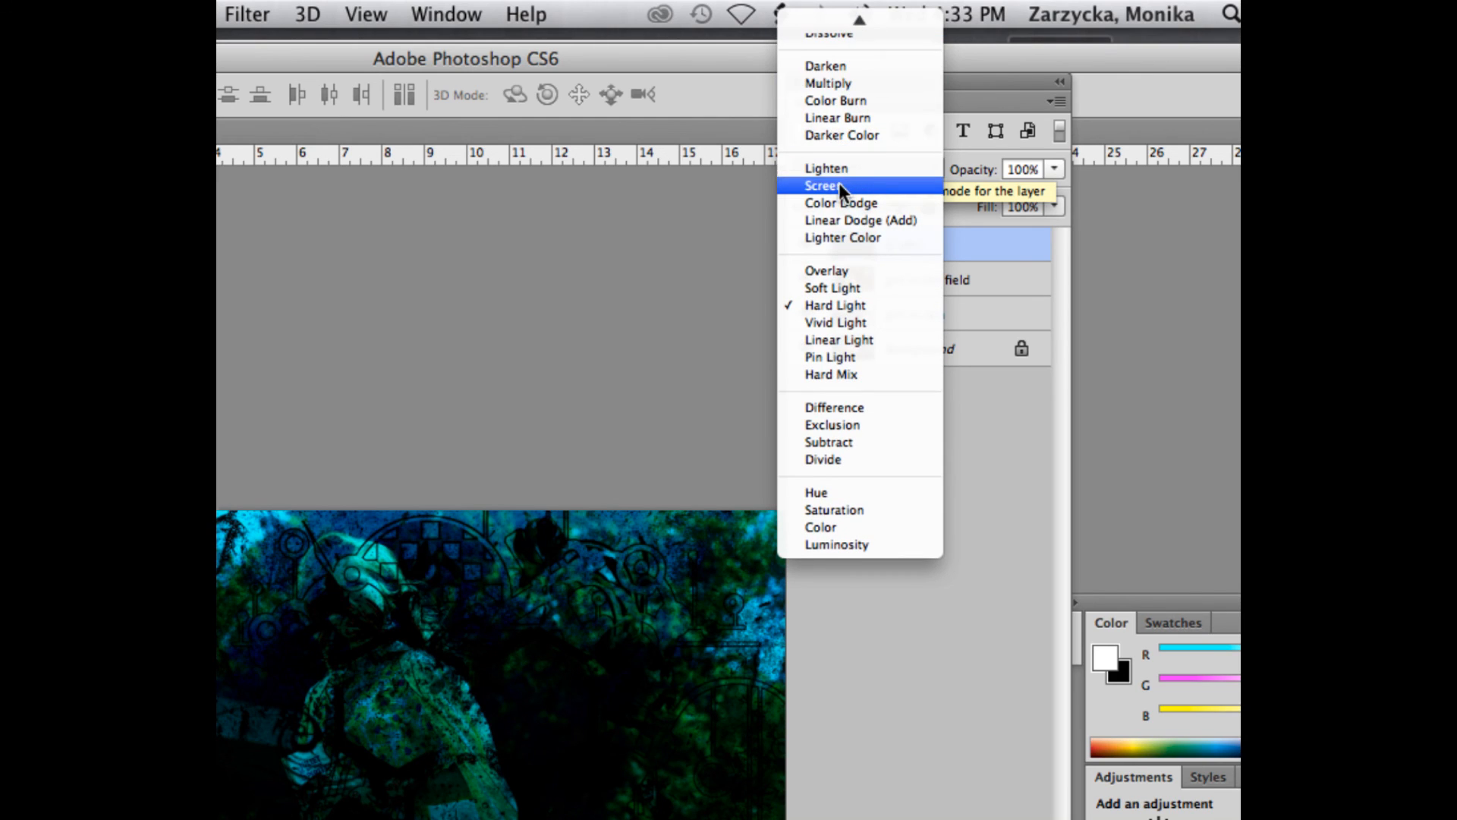
left_click(840, 186)
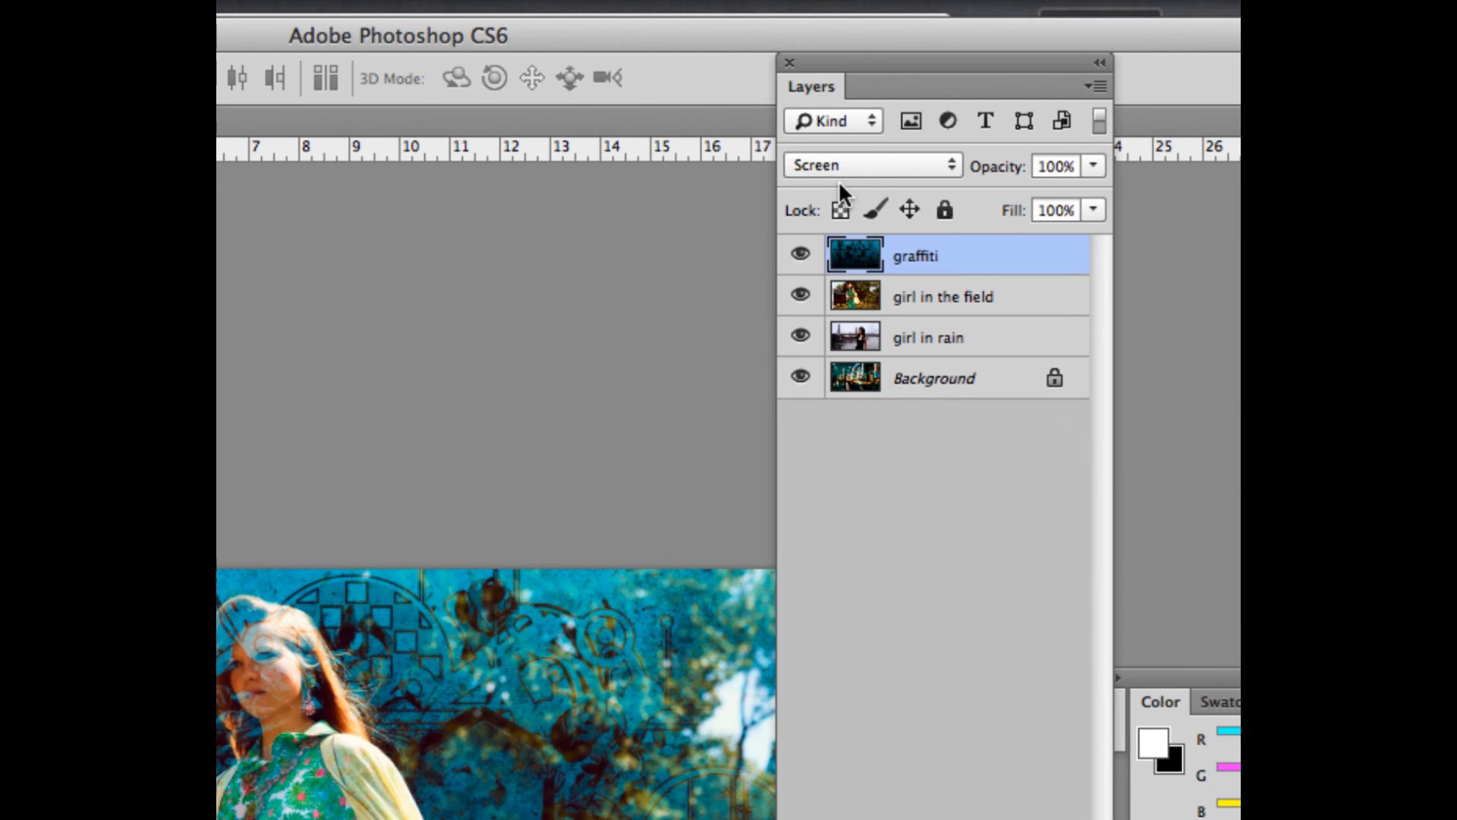
left_click(845, 162)
left_click(844, 163)
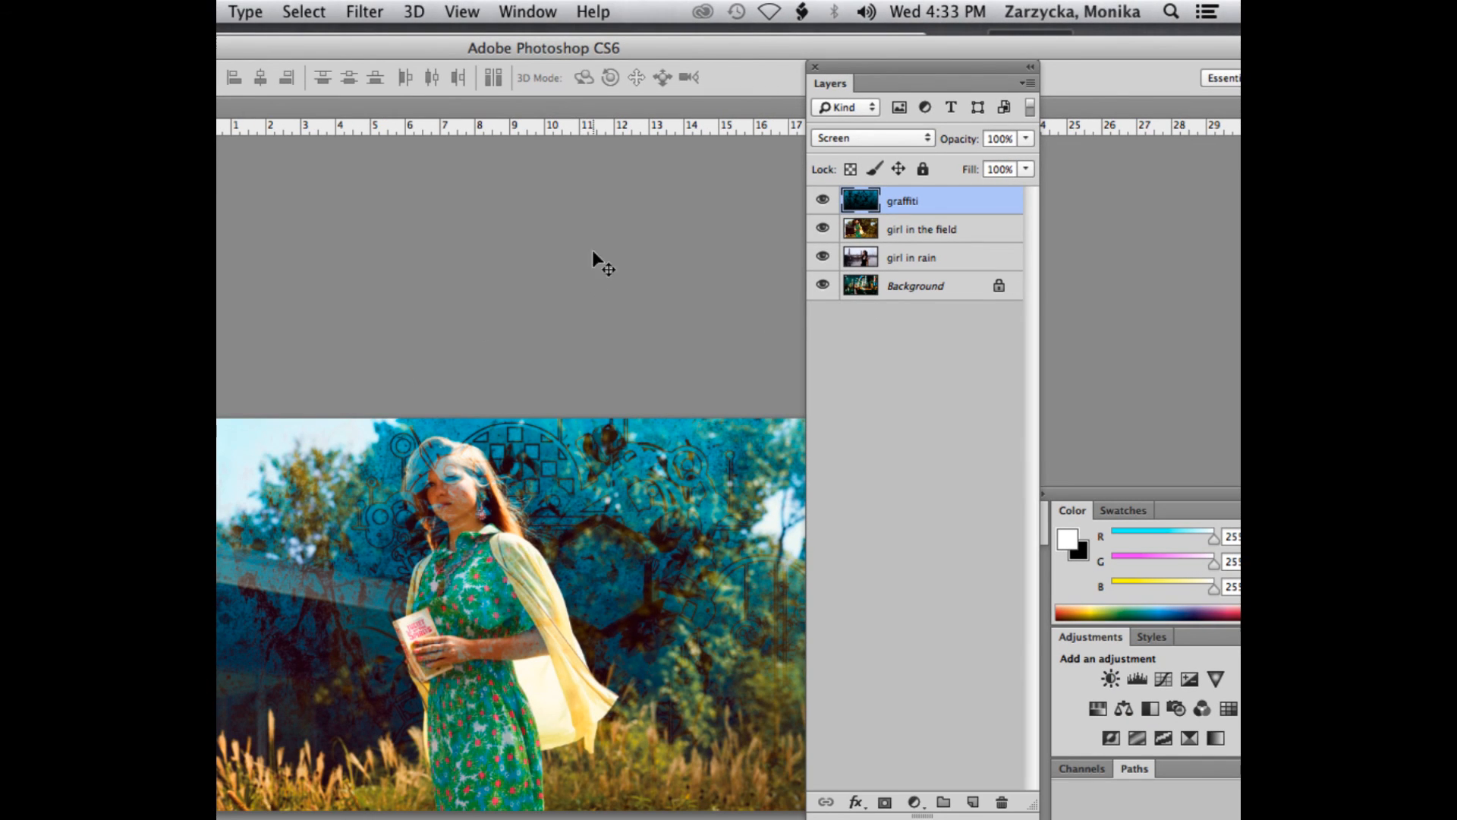
- Hide the graffiti layer and make the girl in the field layer active
left_click_drag(498, 42, 583, 34)
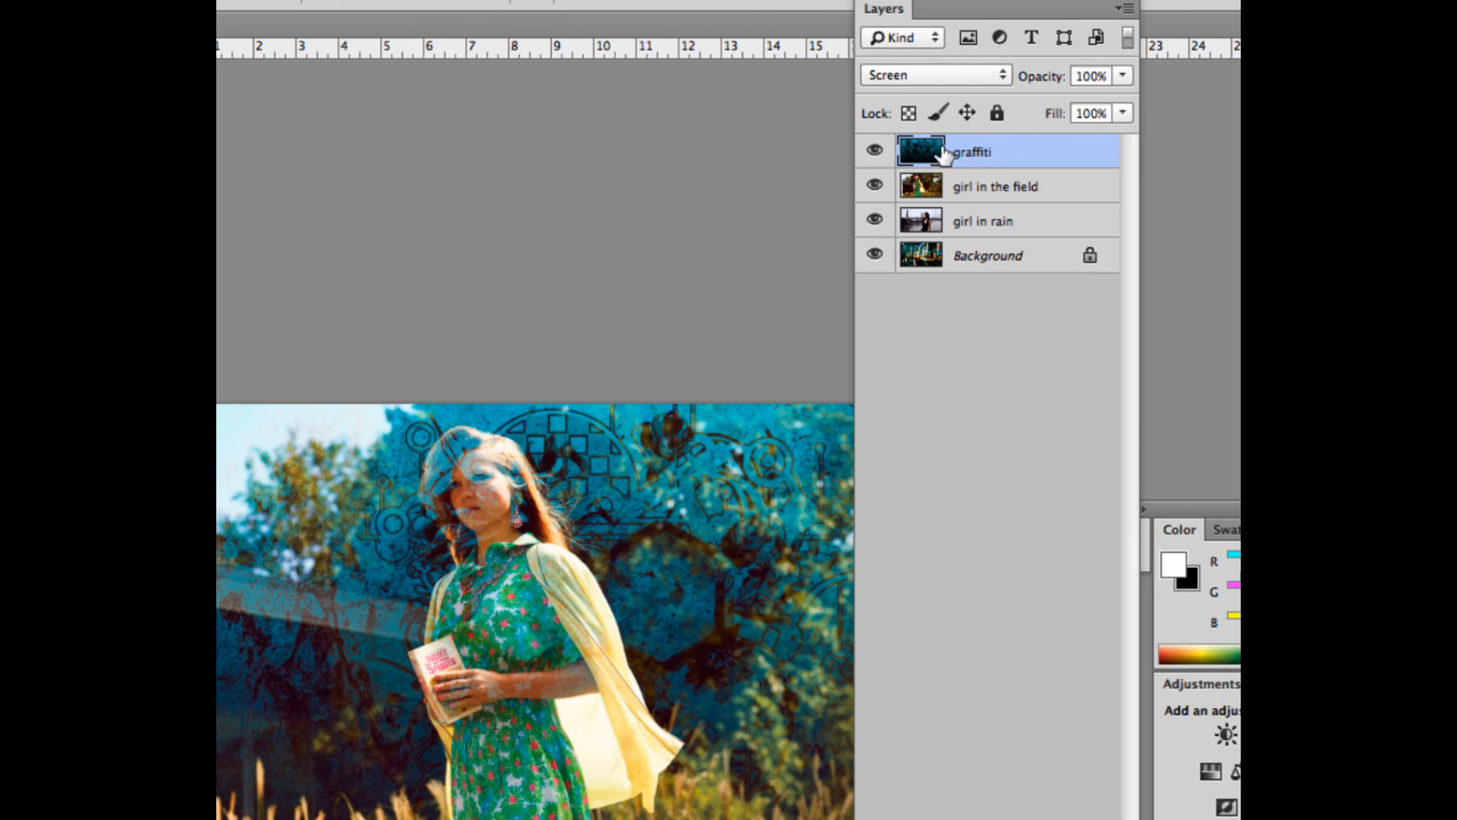
left_click(873, 154)
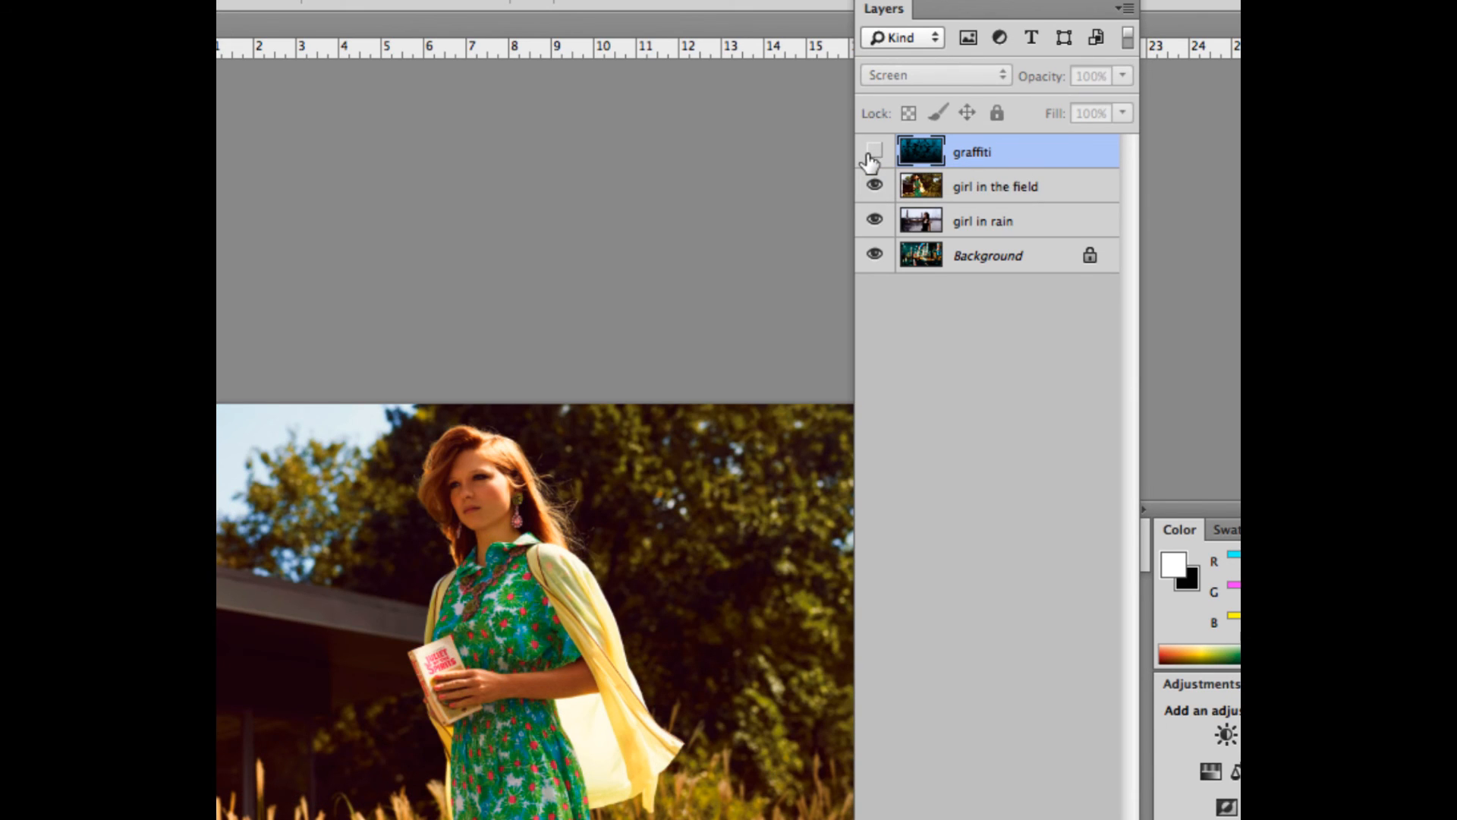
left_click(928, 191)
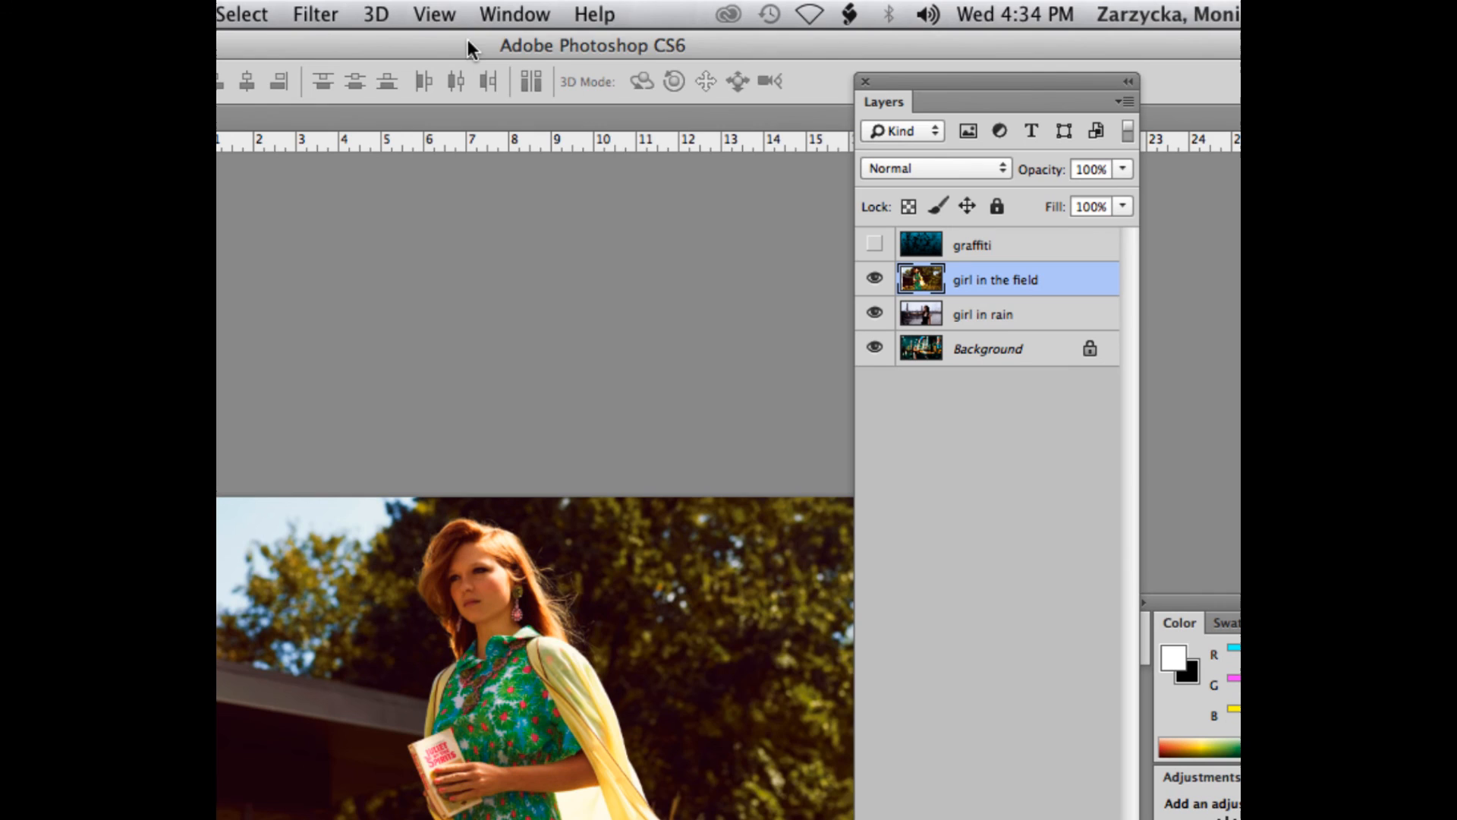
left_click_drag(468, 41, 640, 45)
left_click_drag(914, 80, 963, 67)
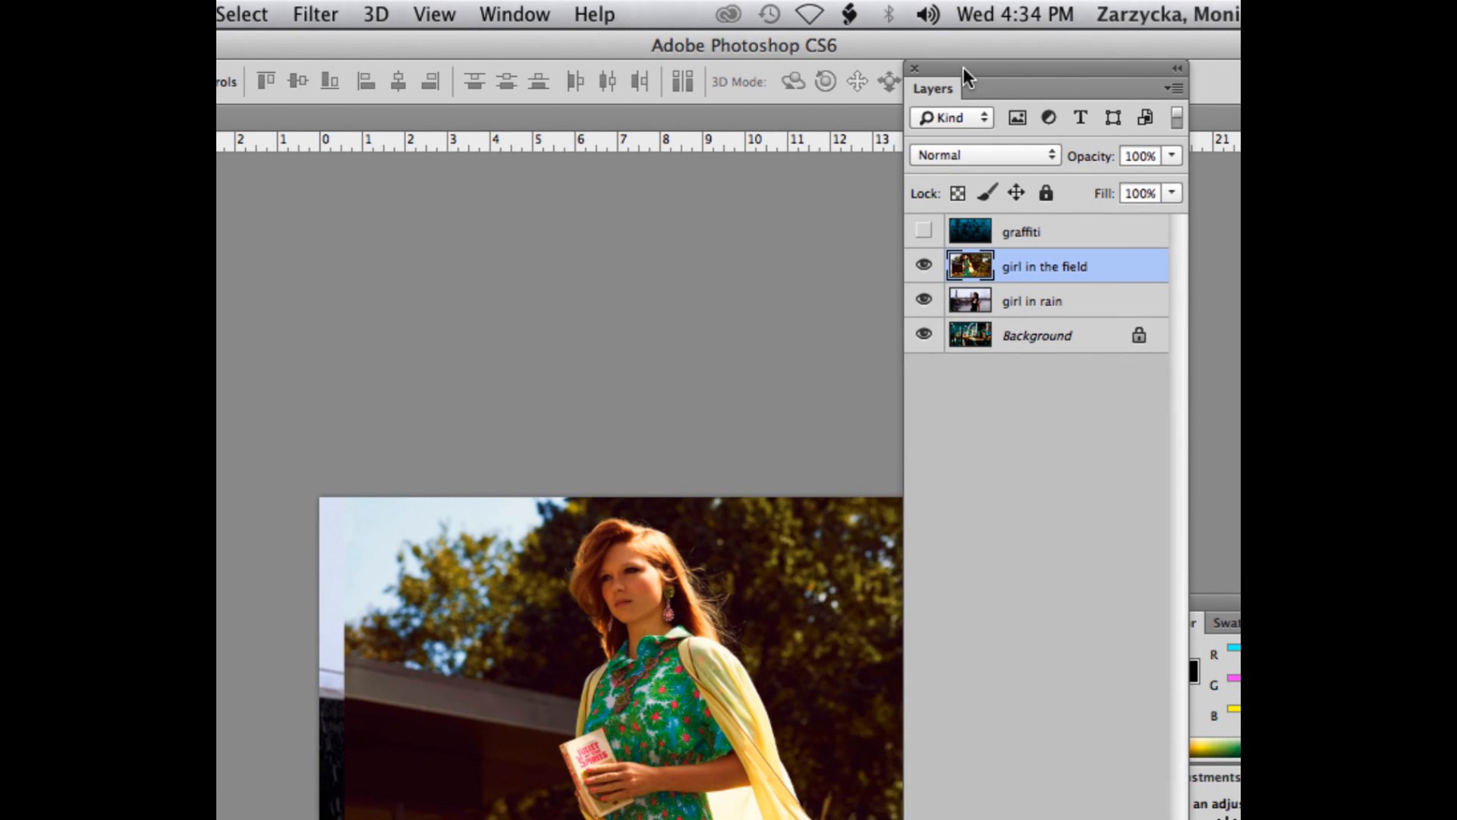
- View the image at 100% and switch to the Pen Tool in Path mode
key("super+space")
key("super+space")
key("super+minus")
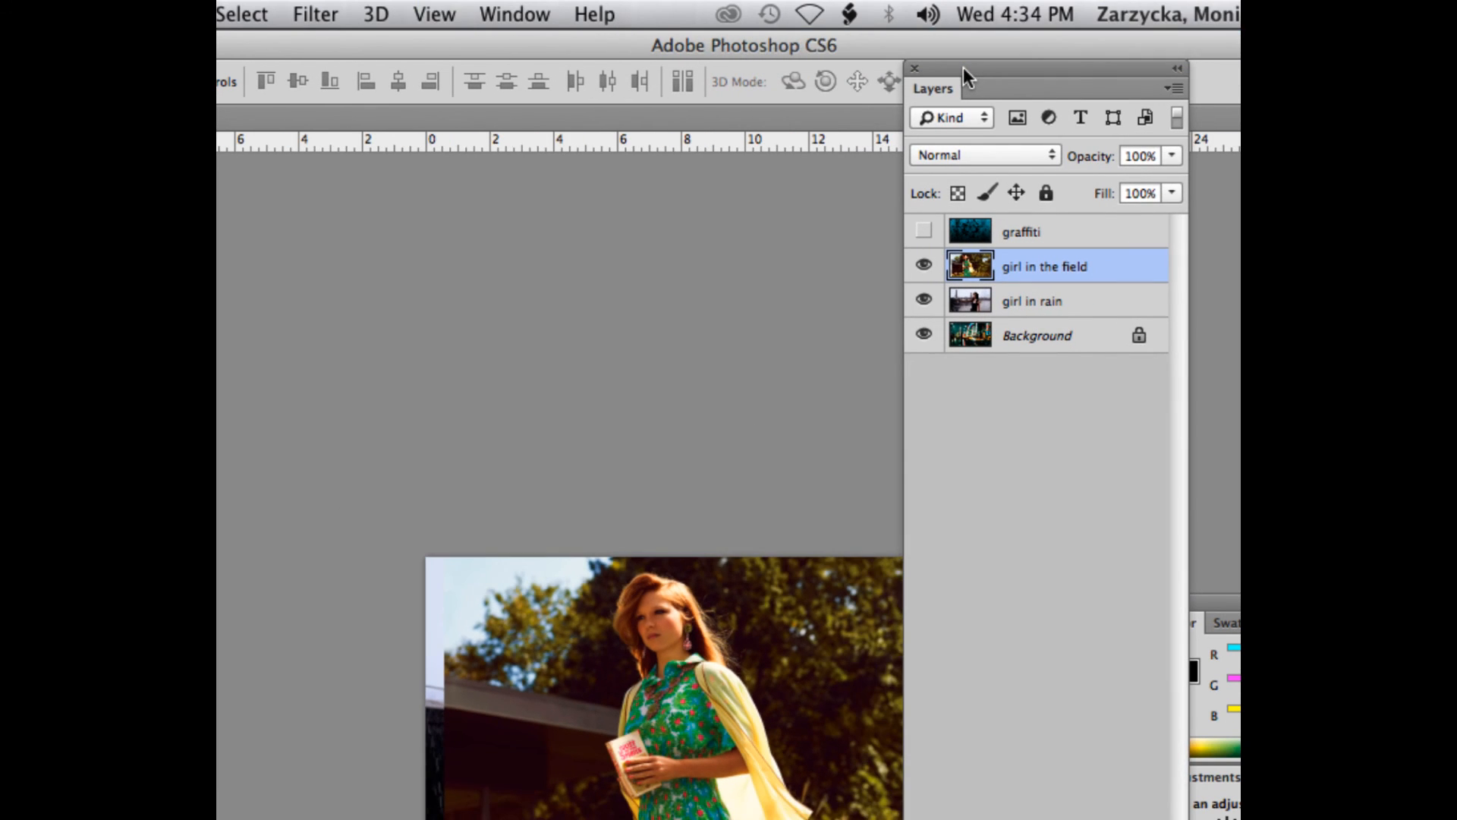
key("super+1")
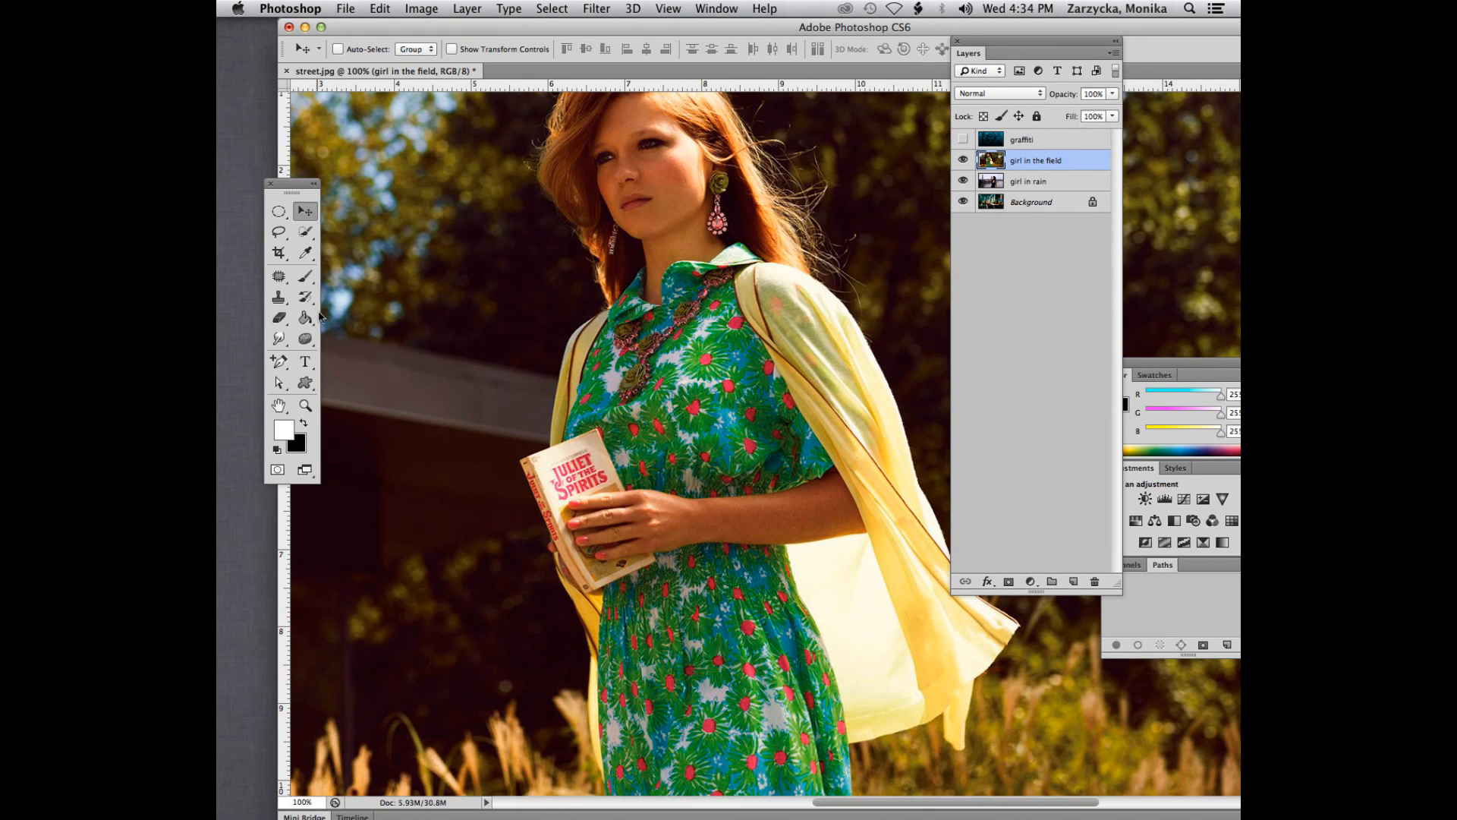
left_click(280, 361)
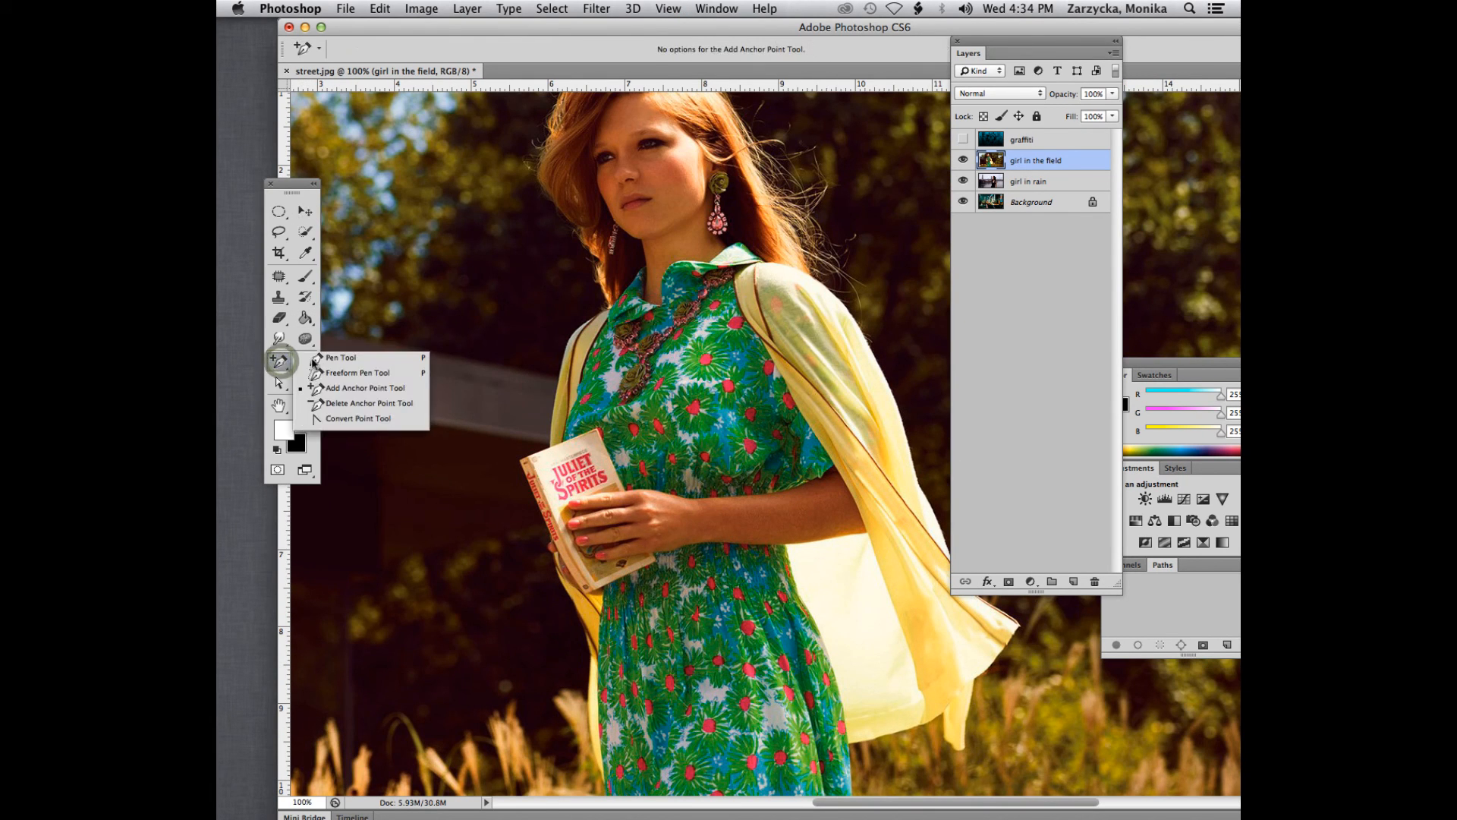
left_click(332, 359)
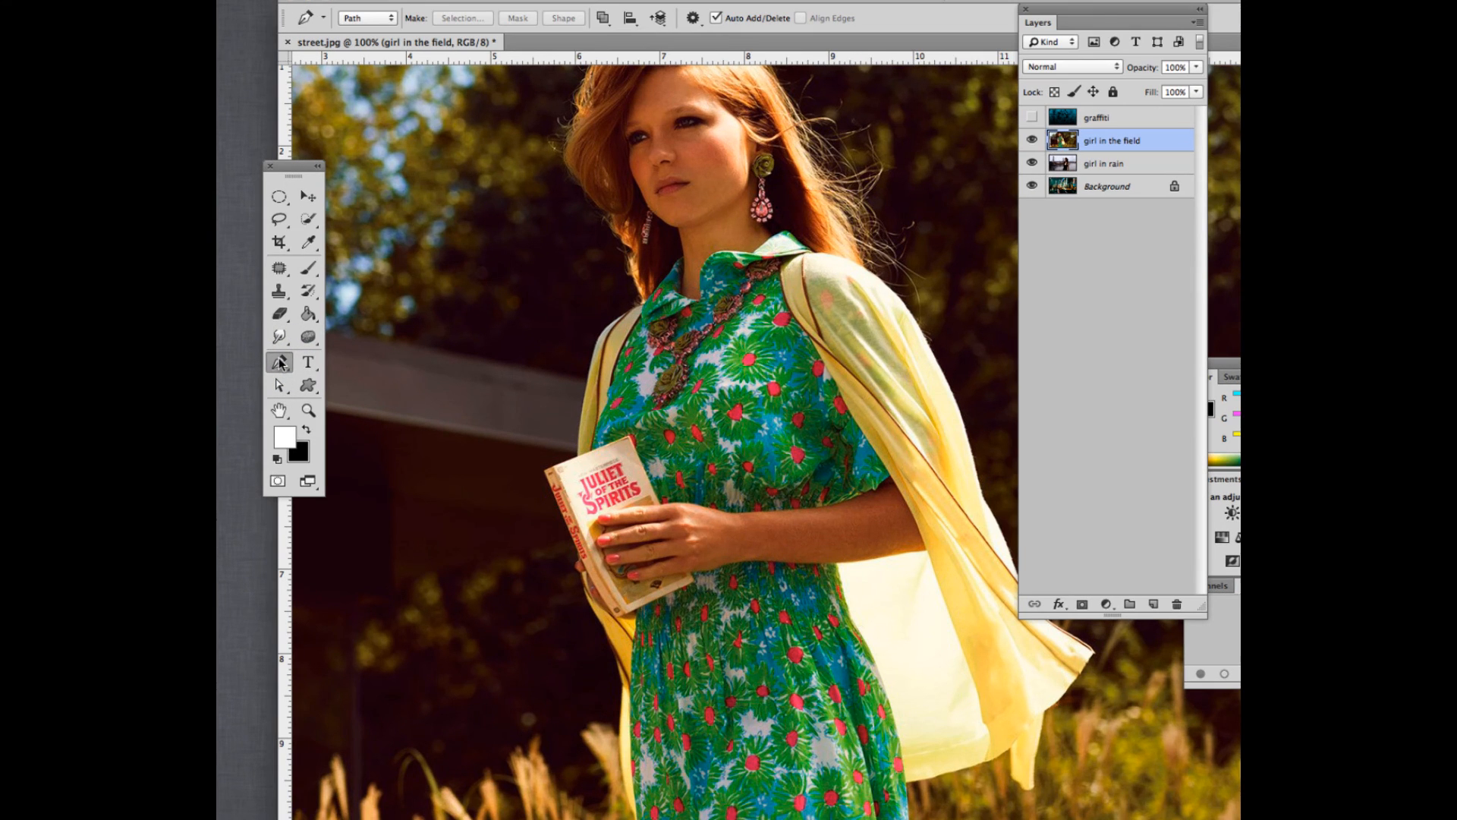
- Start a path at the top of the girl's hair and trace down the hair's outer edge to her shoulder
scroll(605, 283, "up", 3)
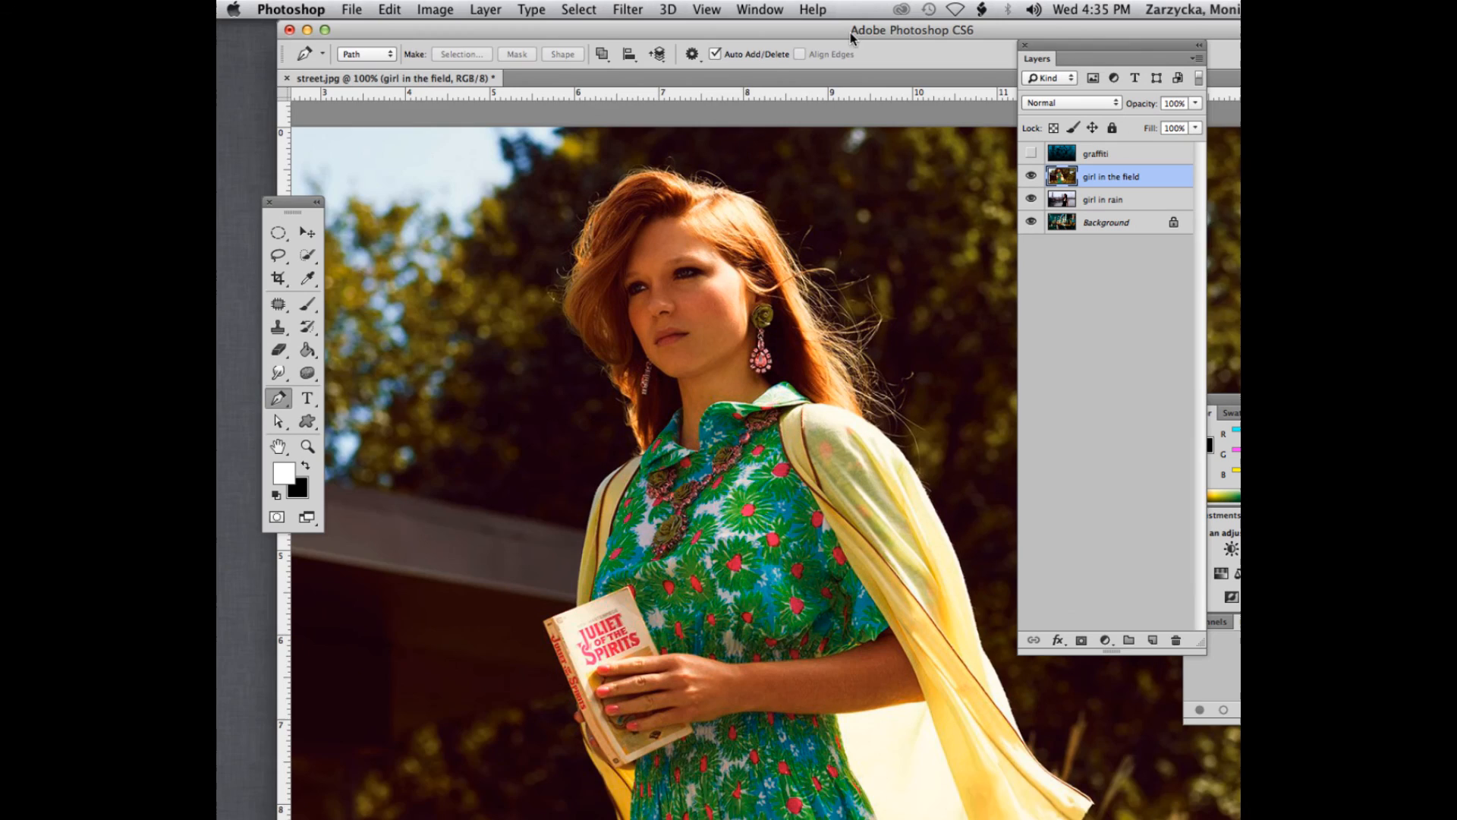
left_click_drag(852, 38, 720, 63)
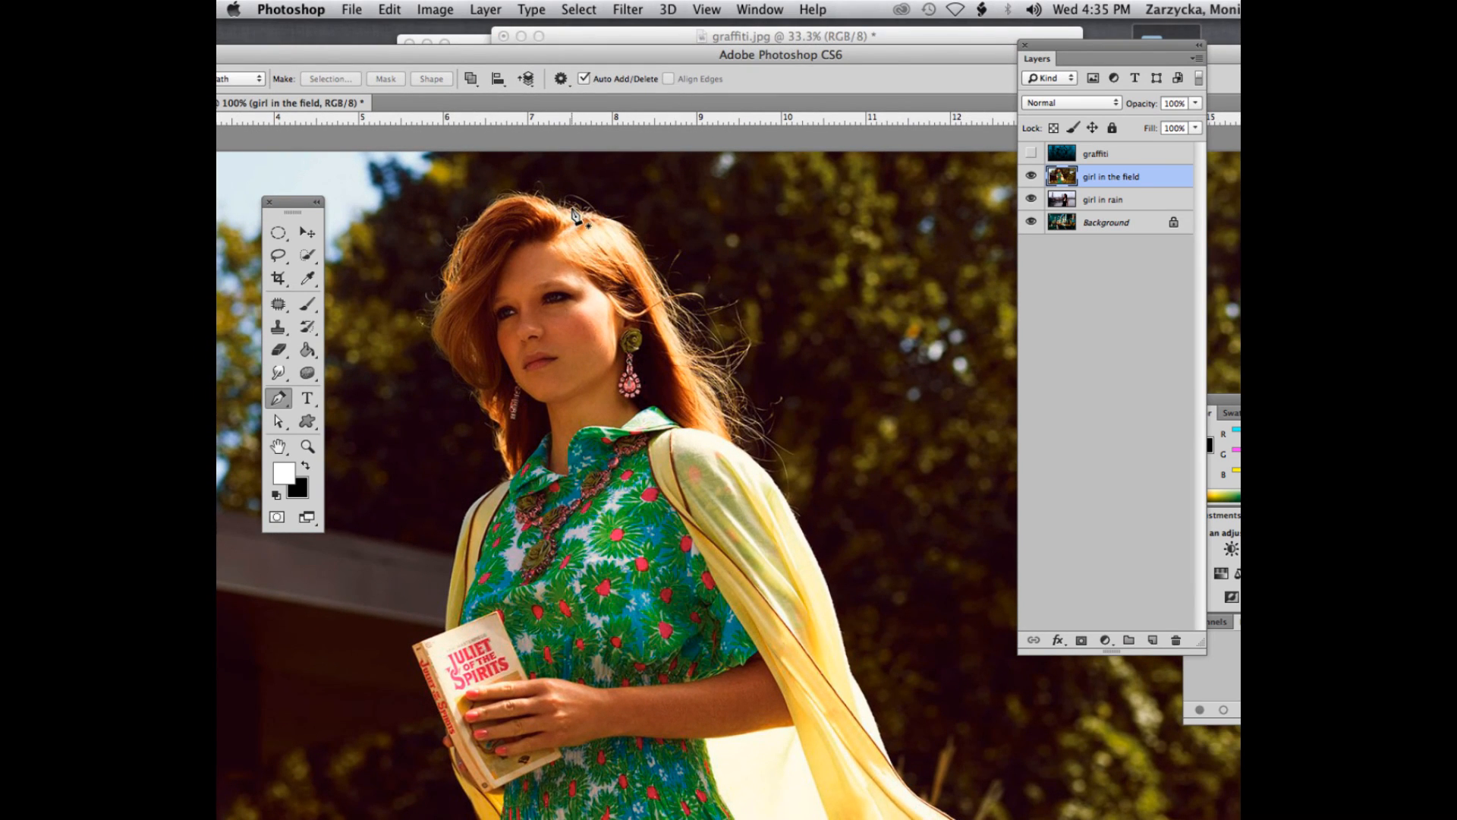
key("super+plus")
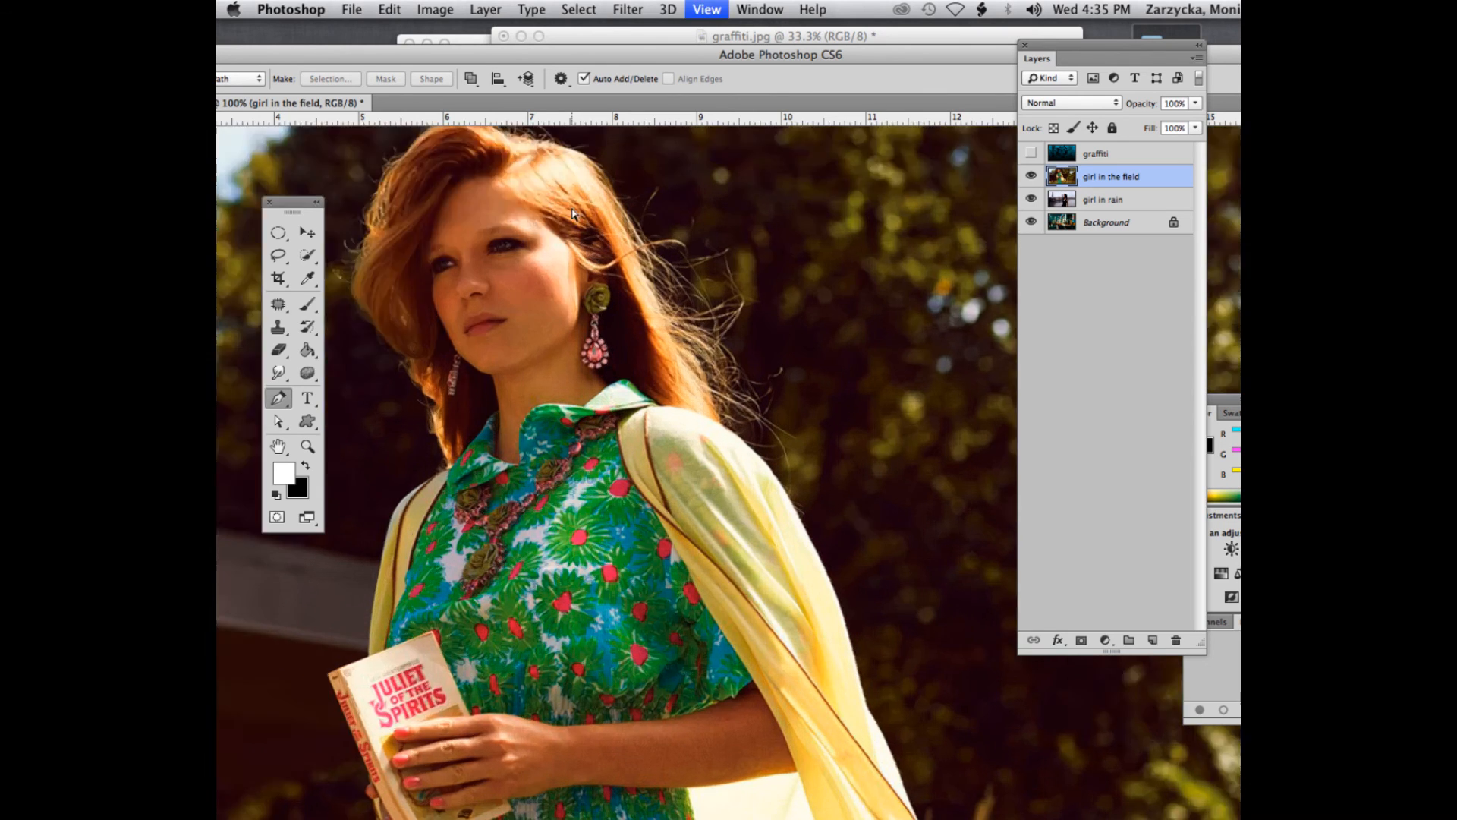
scroll(545, 266, "up", 10)
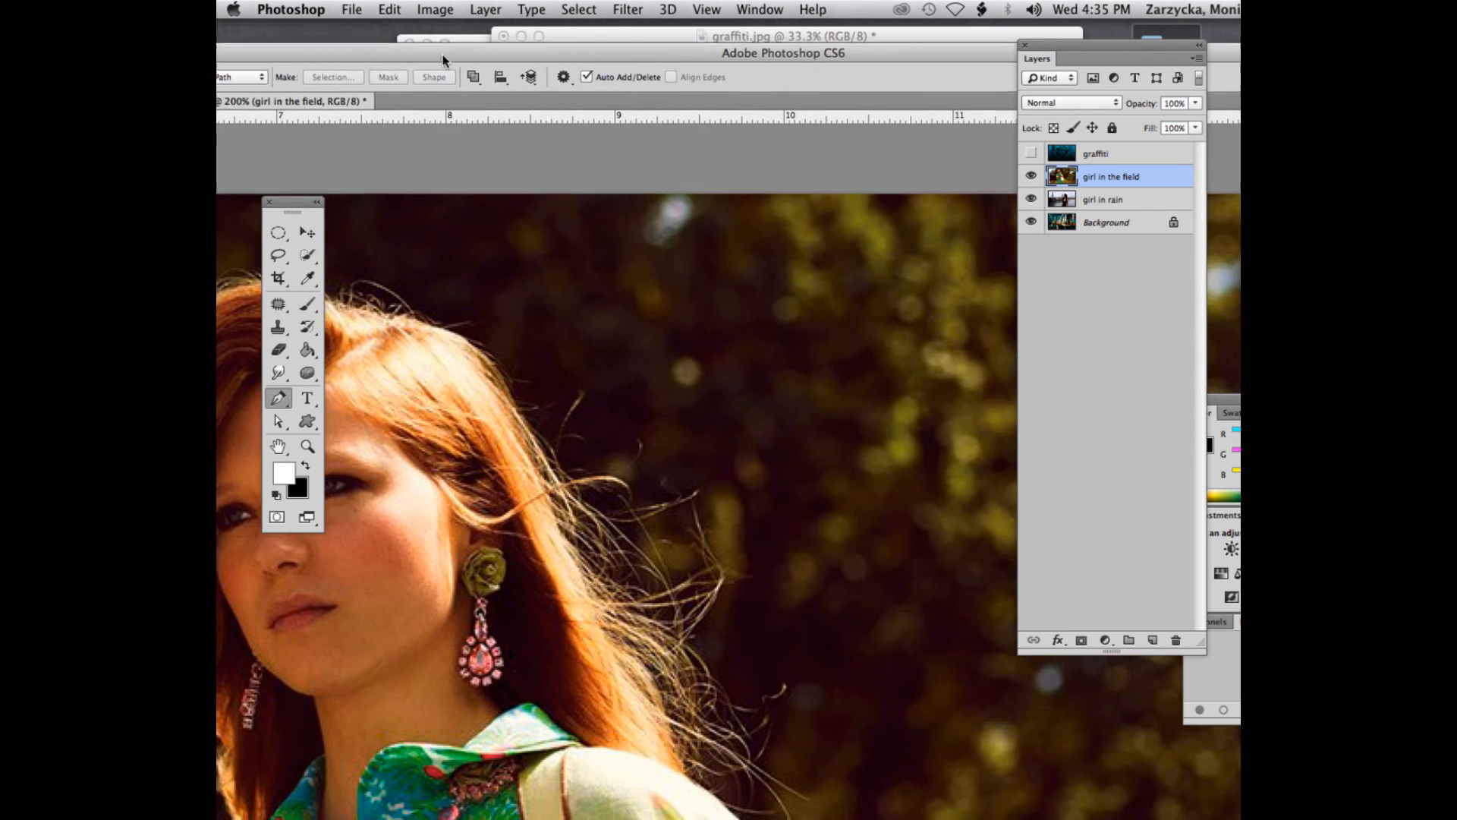
left_click_drag(451, 50, 620, 26)
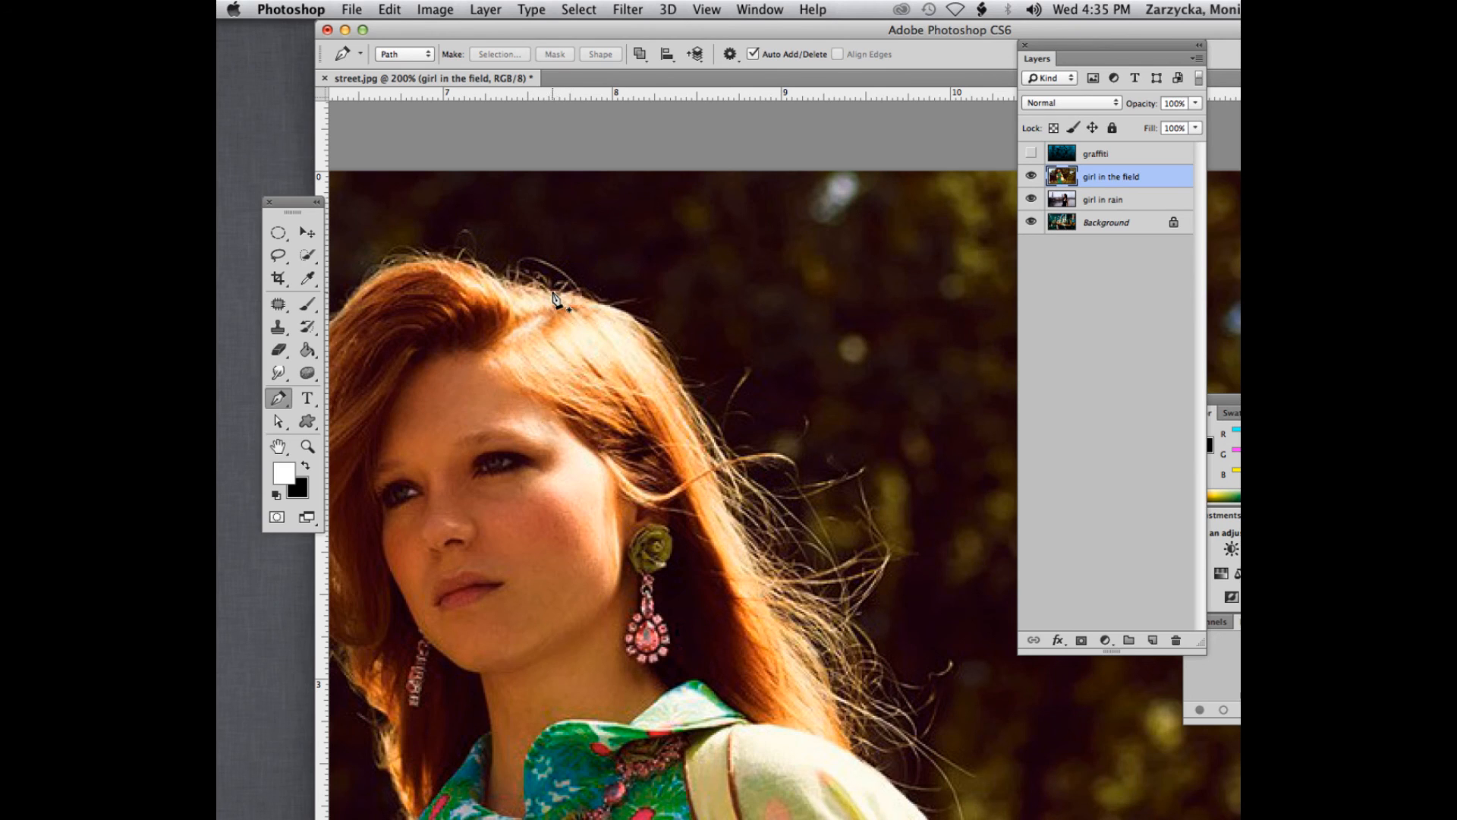
left_click(555, 292)
left_click_drag(633, 315, 657, 334)
left_click_drag(721, 478, 745, 522)
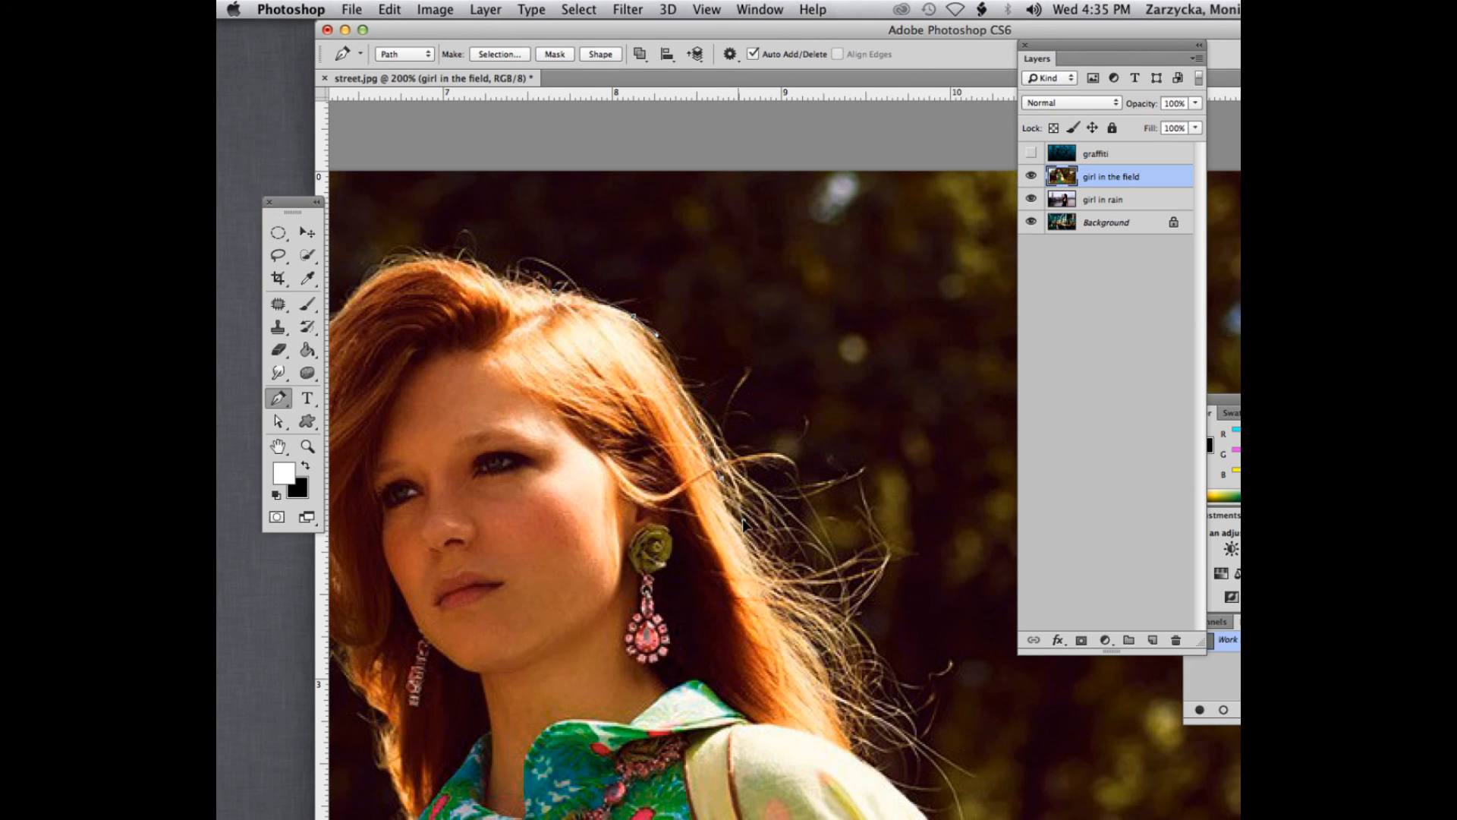
scroll(835, 698, "down", 5)
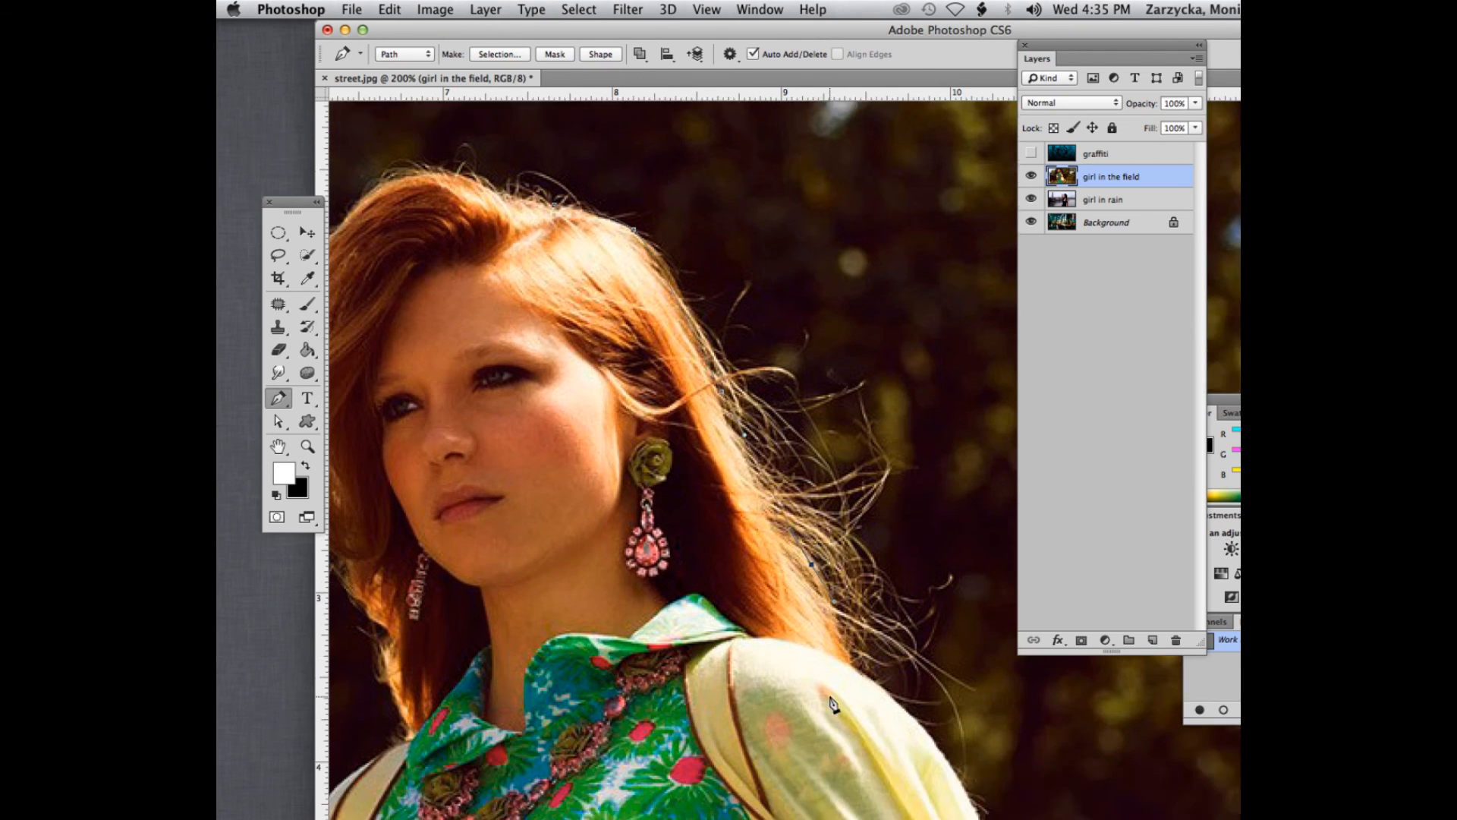
left_click_drag(839, 338, 865, 359)
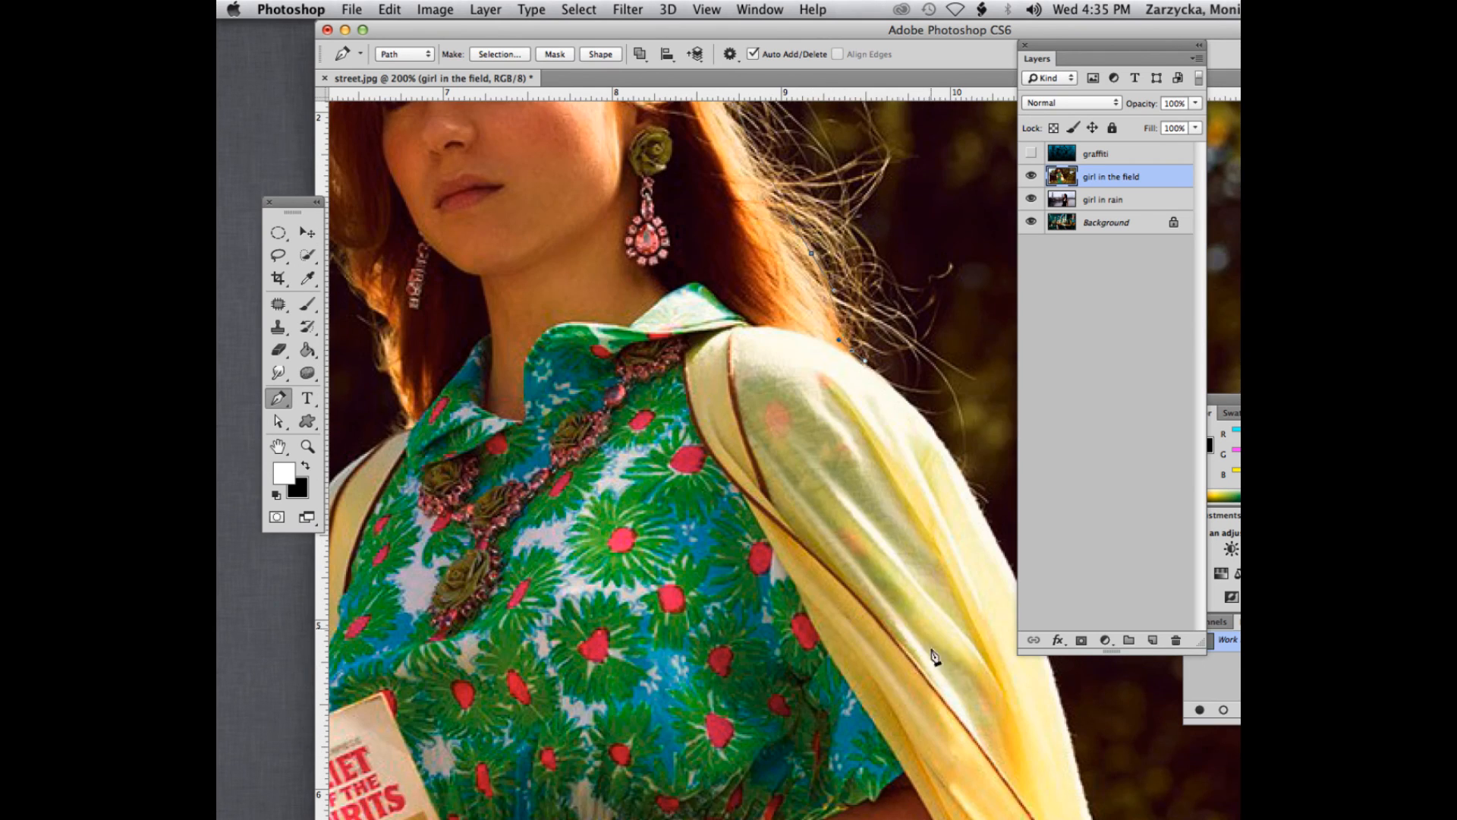
- Continue the path over the shoulder and along the upper outer edge of the yellow cardigan, undoing the overlong curve segment
left_click_drag(832, 39, 597, 41)
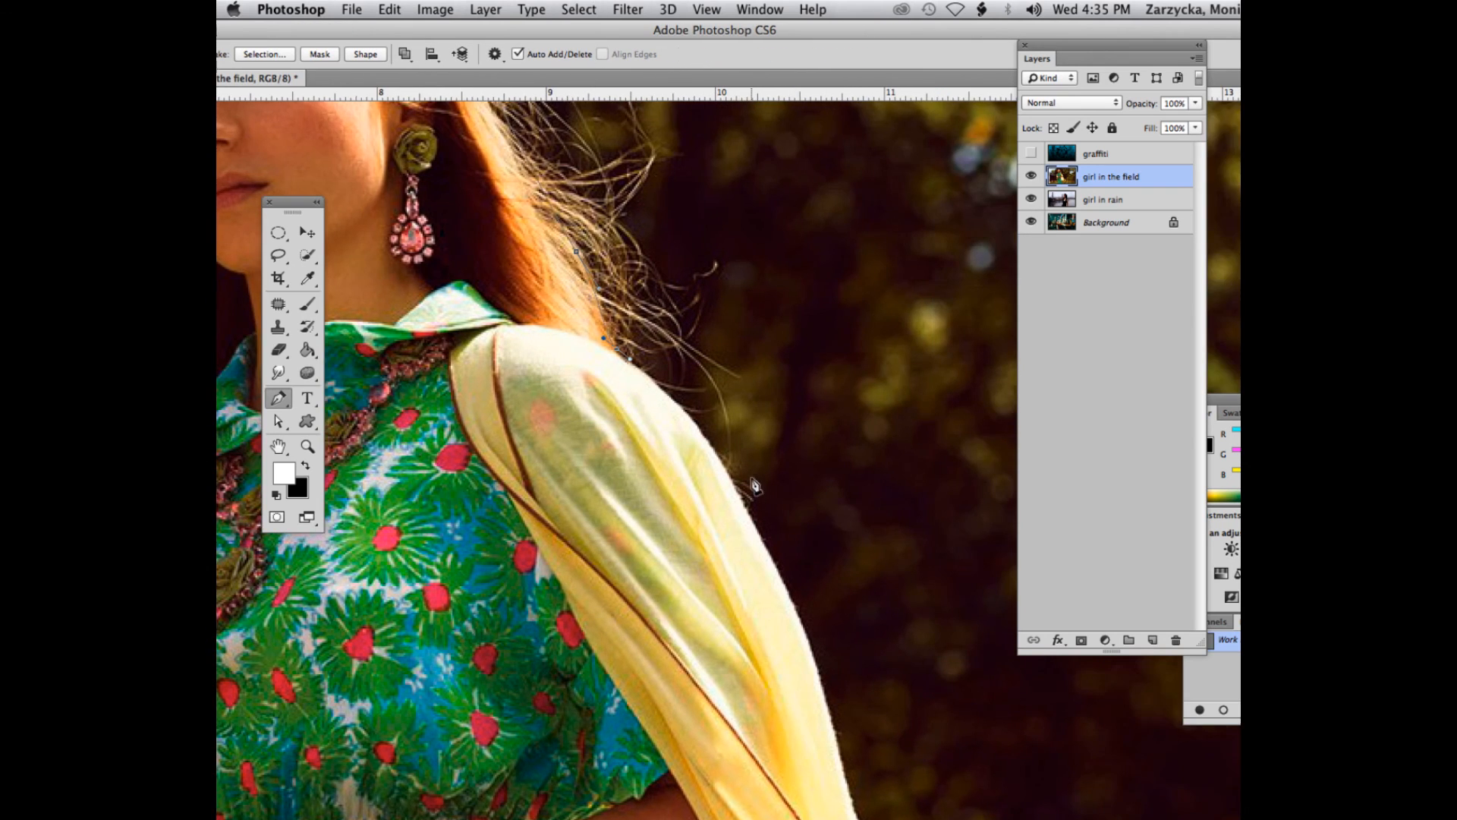
scroll(756, 485, "down", 2)
left_click_drag(757, 392, 799, 476)
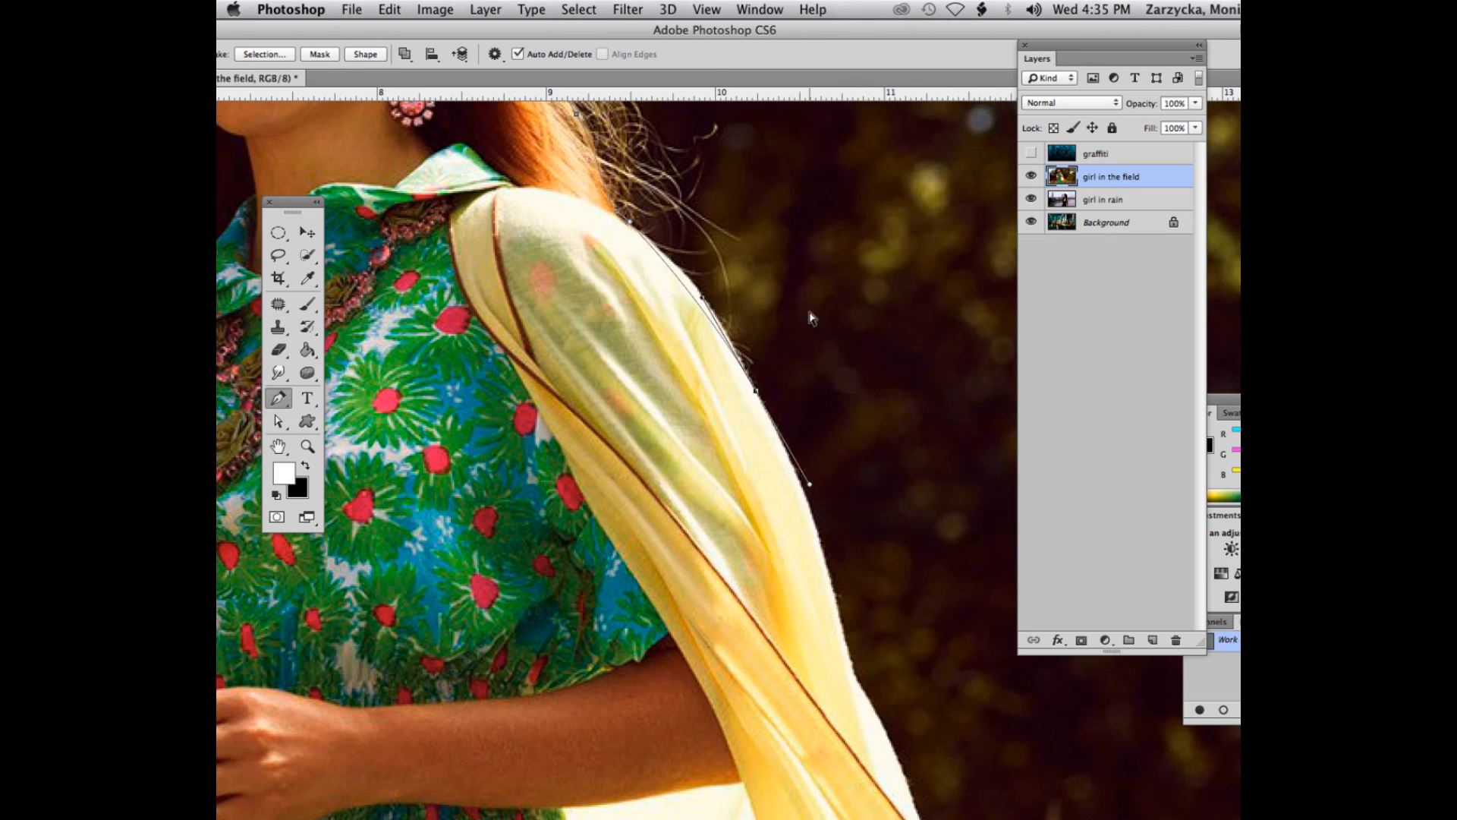
key("super+z")
left_click_drag(699, 292, 730, 331)
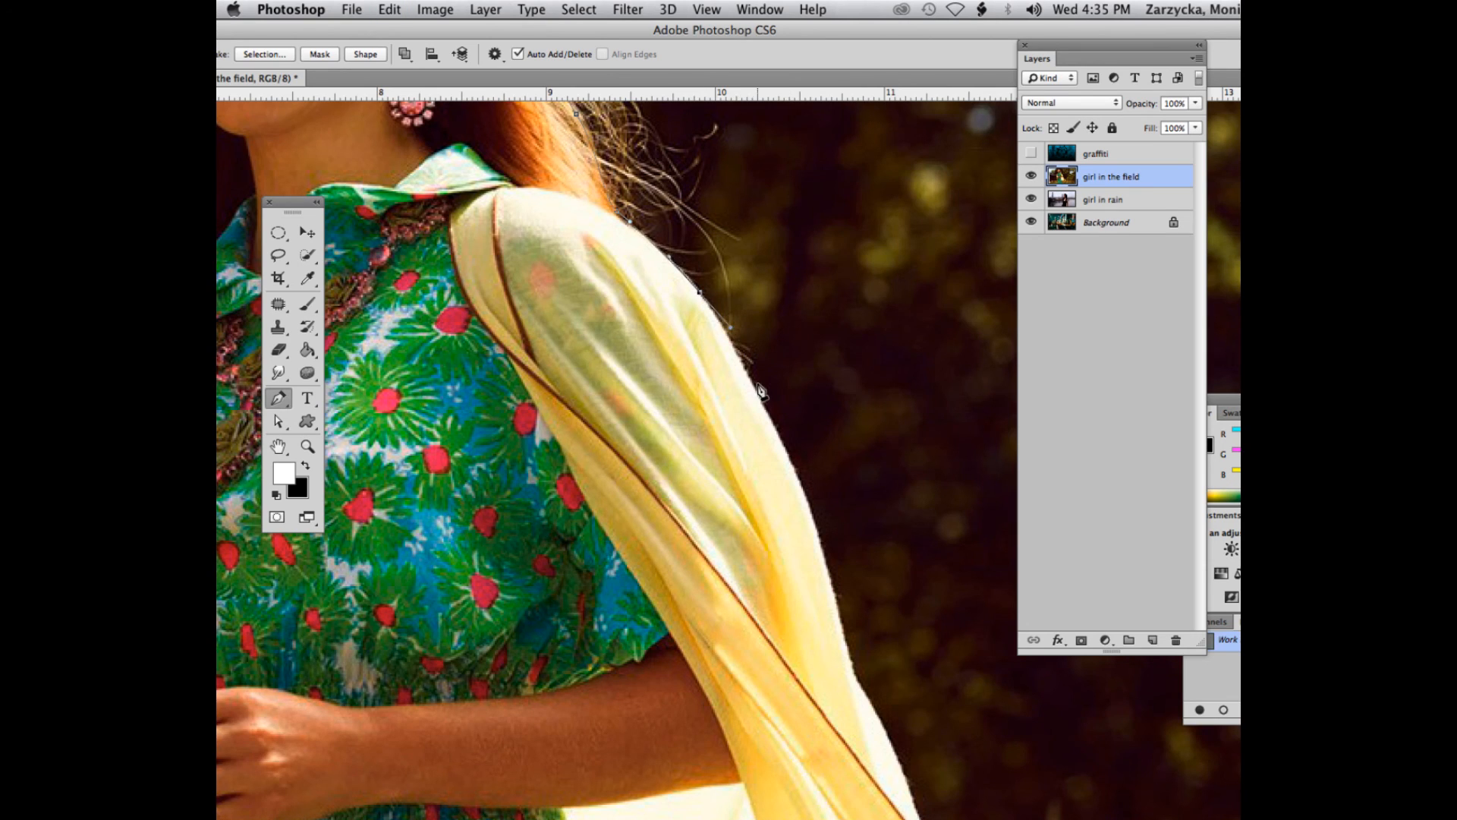
left_click(737, 363)
left_click(766, 415)
- Continue the path down the outer edge of the yellow cardigan toward the flared lower part, undoing the overlong last segment
scroll(843, 584, "down", 5)
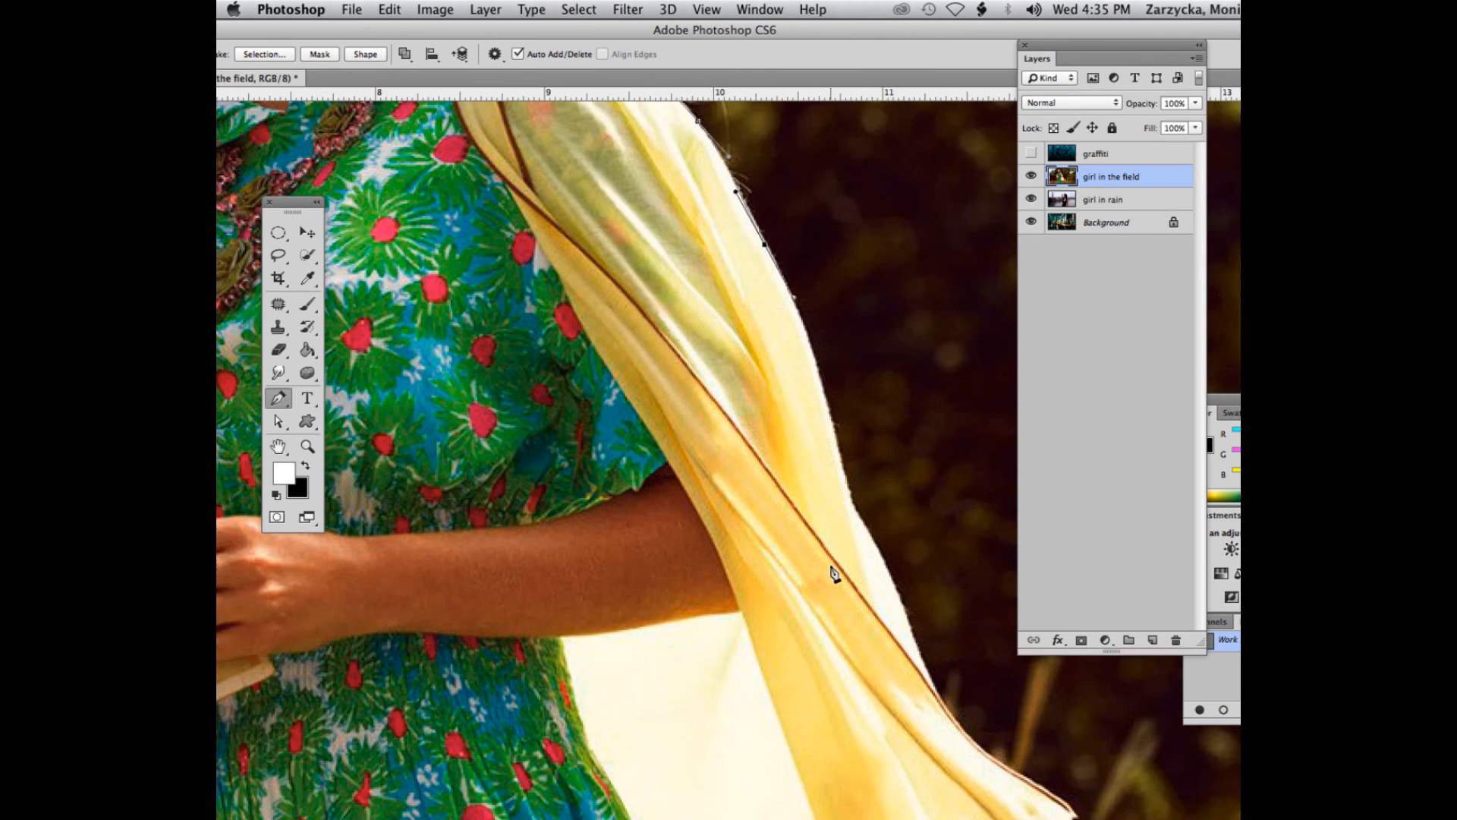
left_click(807, 339)
left_click(822, 392)
left_click(839, 445)
scroll(840, 450, "down", 3)
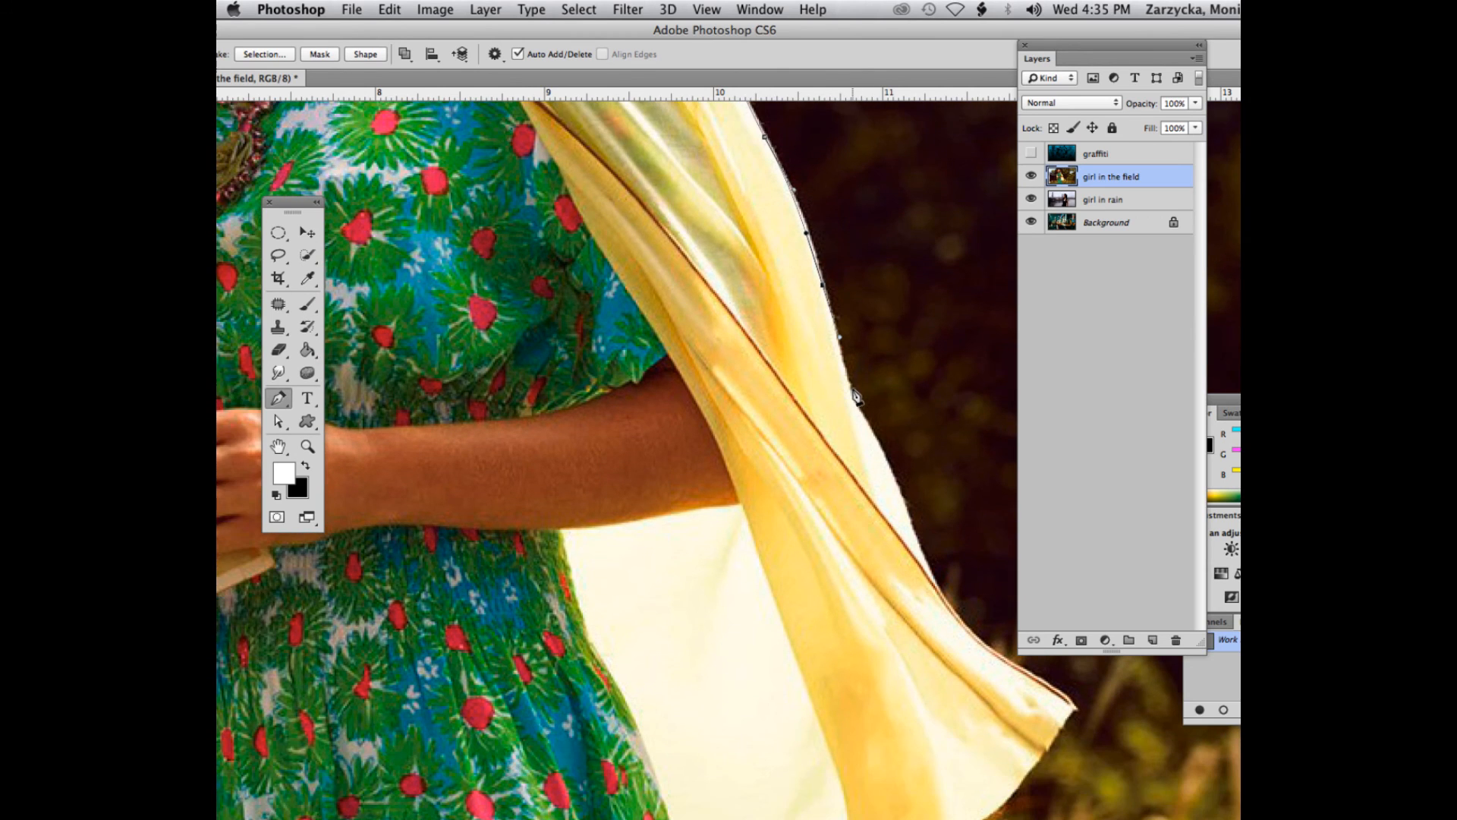
left_click(841, 370)
left_click(854, 398)
left_click(941, 595)
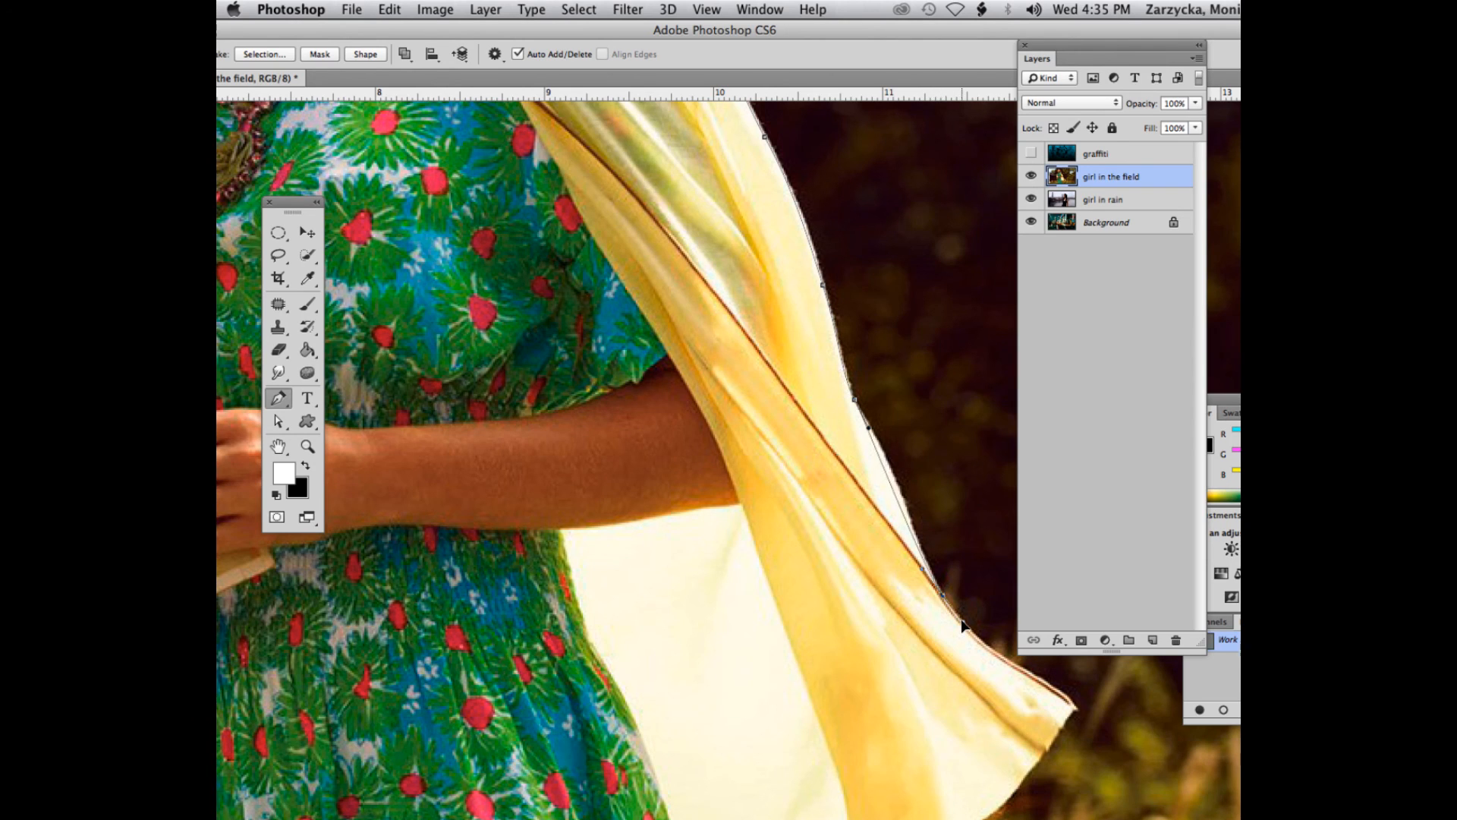
key("super+z")
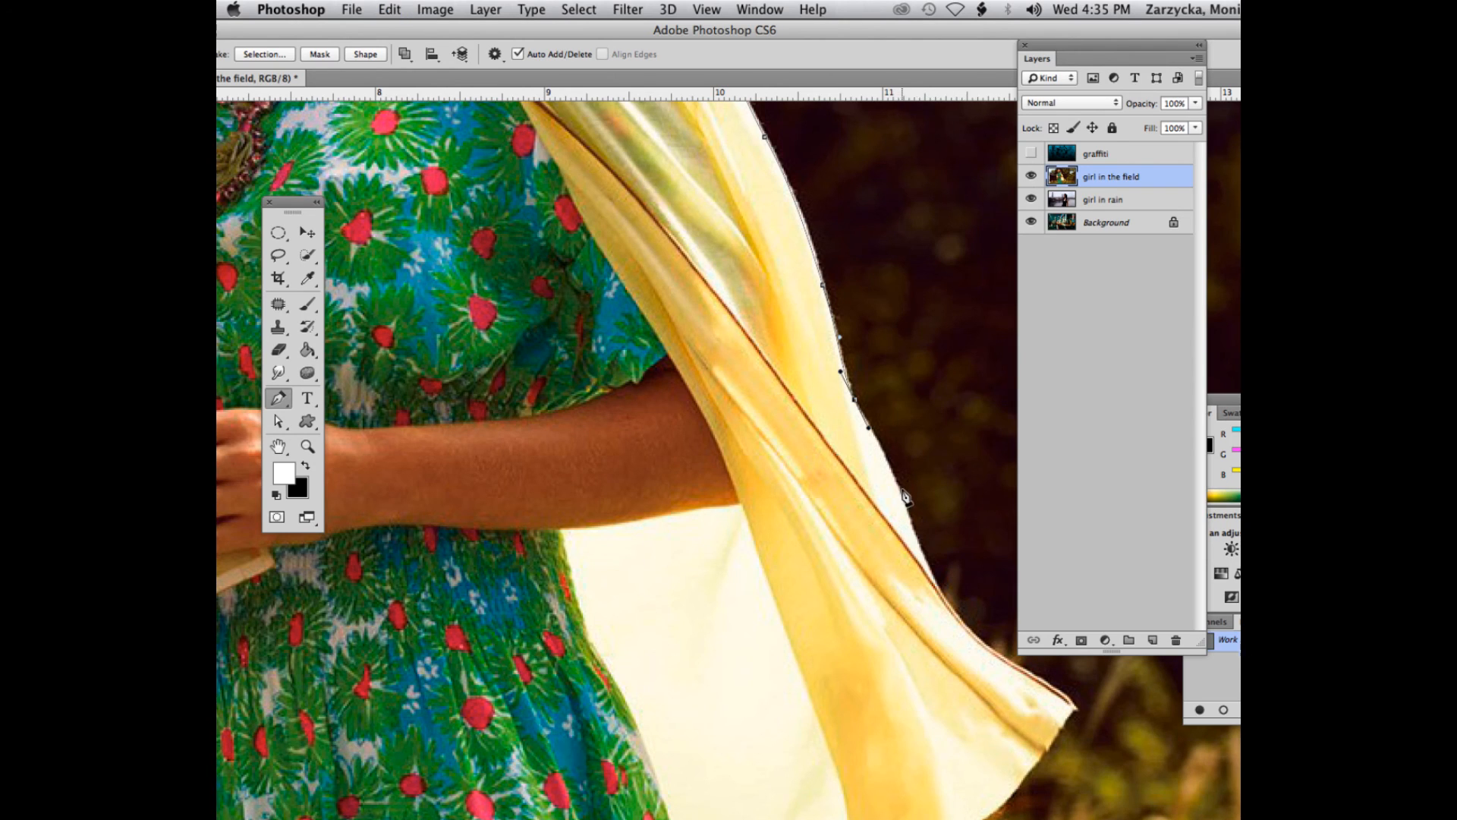
- Trace the path along the cardigan's brown-trimmed edge to its outermost pointed tip, retrying the misplaced segment
left_click_drag(900, 491, 914, 517)
key("super+z")
left_click_drag(960, 616, 985, 641)
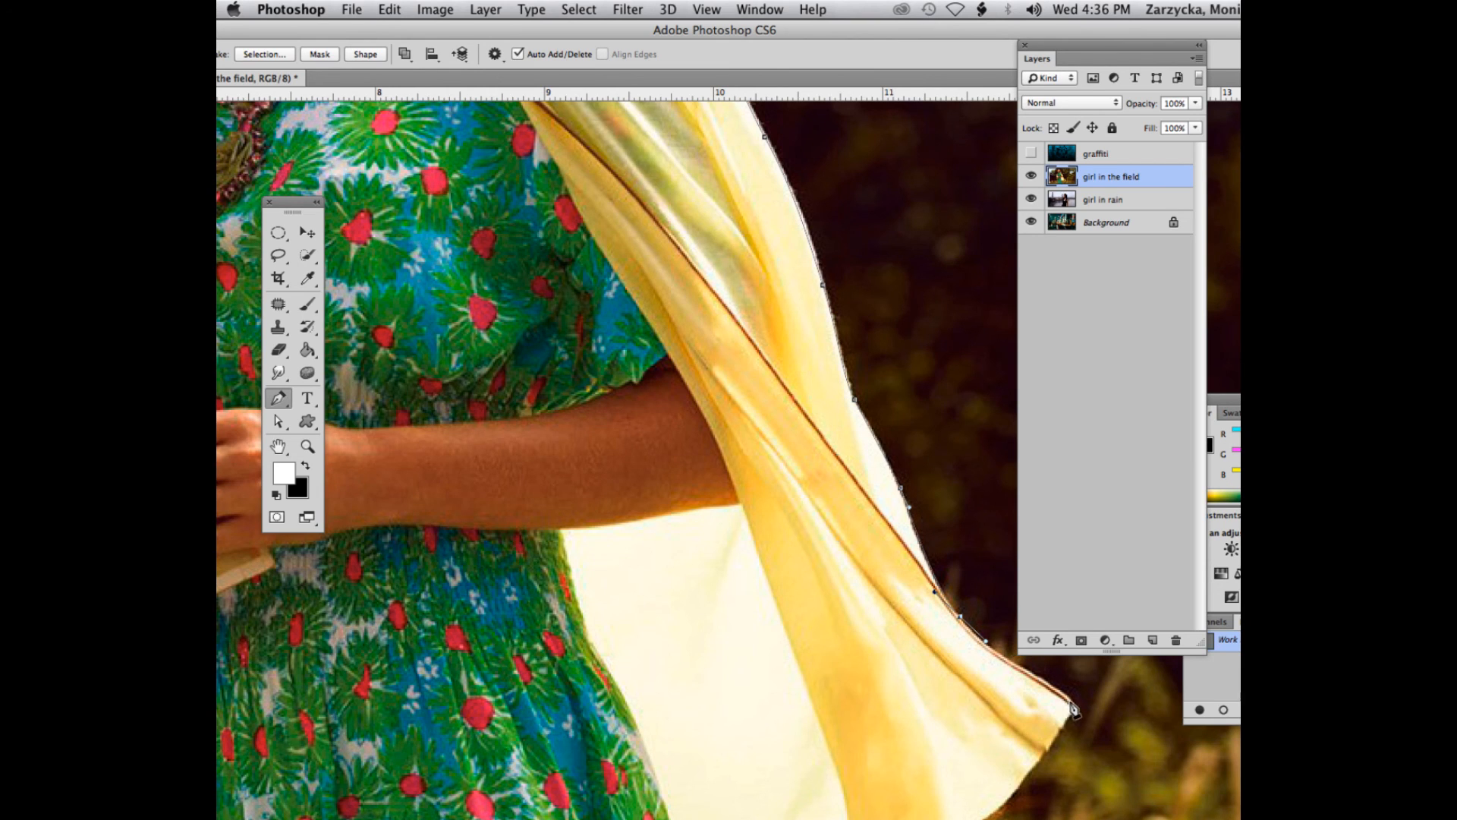
left_click_drag(1071, 704, 1081, 715)
- Move the Layers panel clear and trace the path around the cardigan's lower hem and hanging flap back to the dress
scroll(1053, 722, "down", 5)
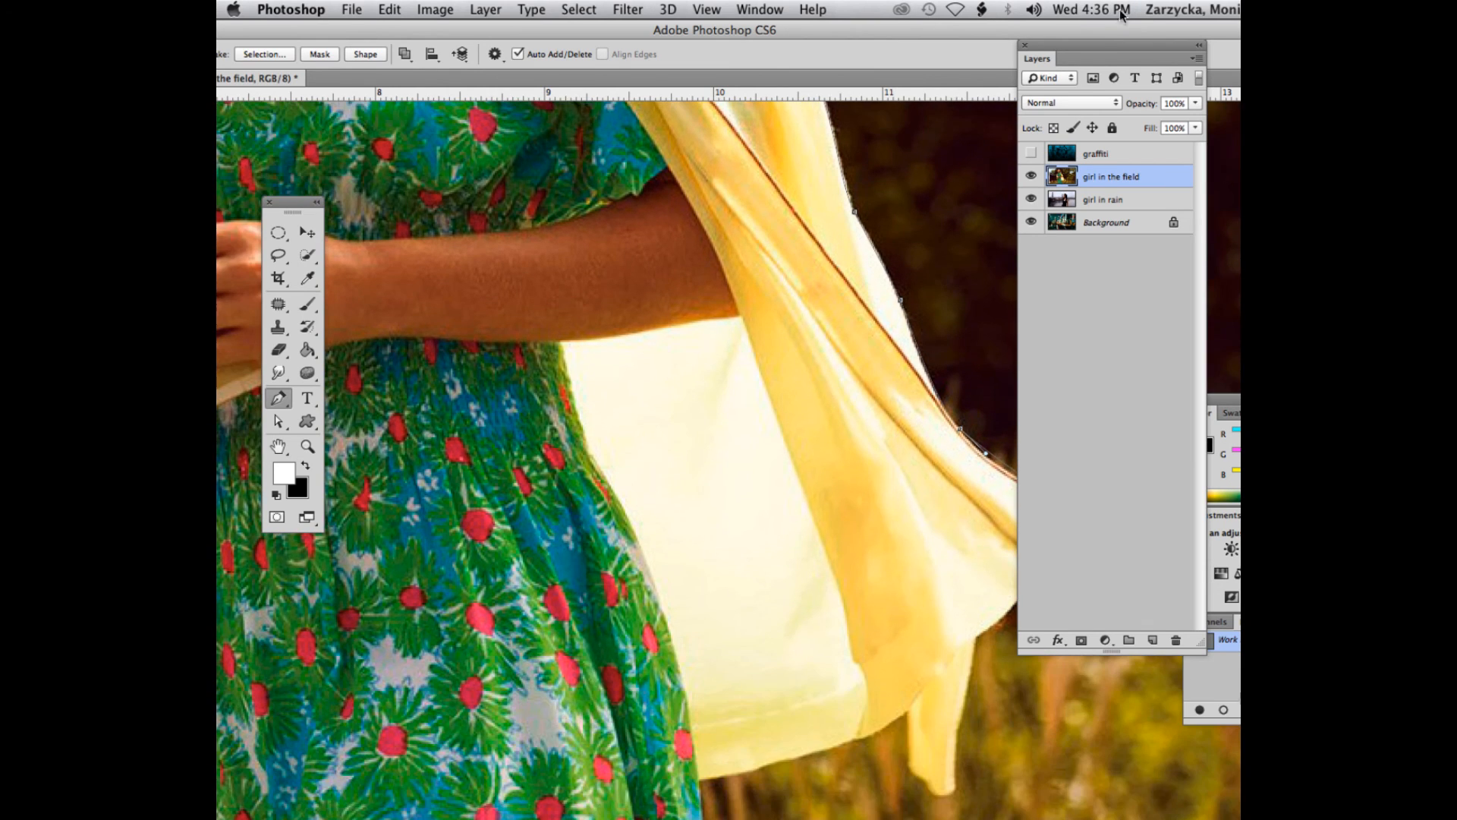
left_click_drag(1091, 45, 1157, 46)
scroll(895, 638, "down", 3)
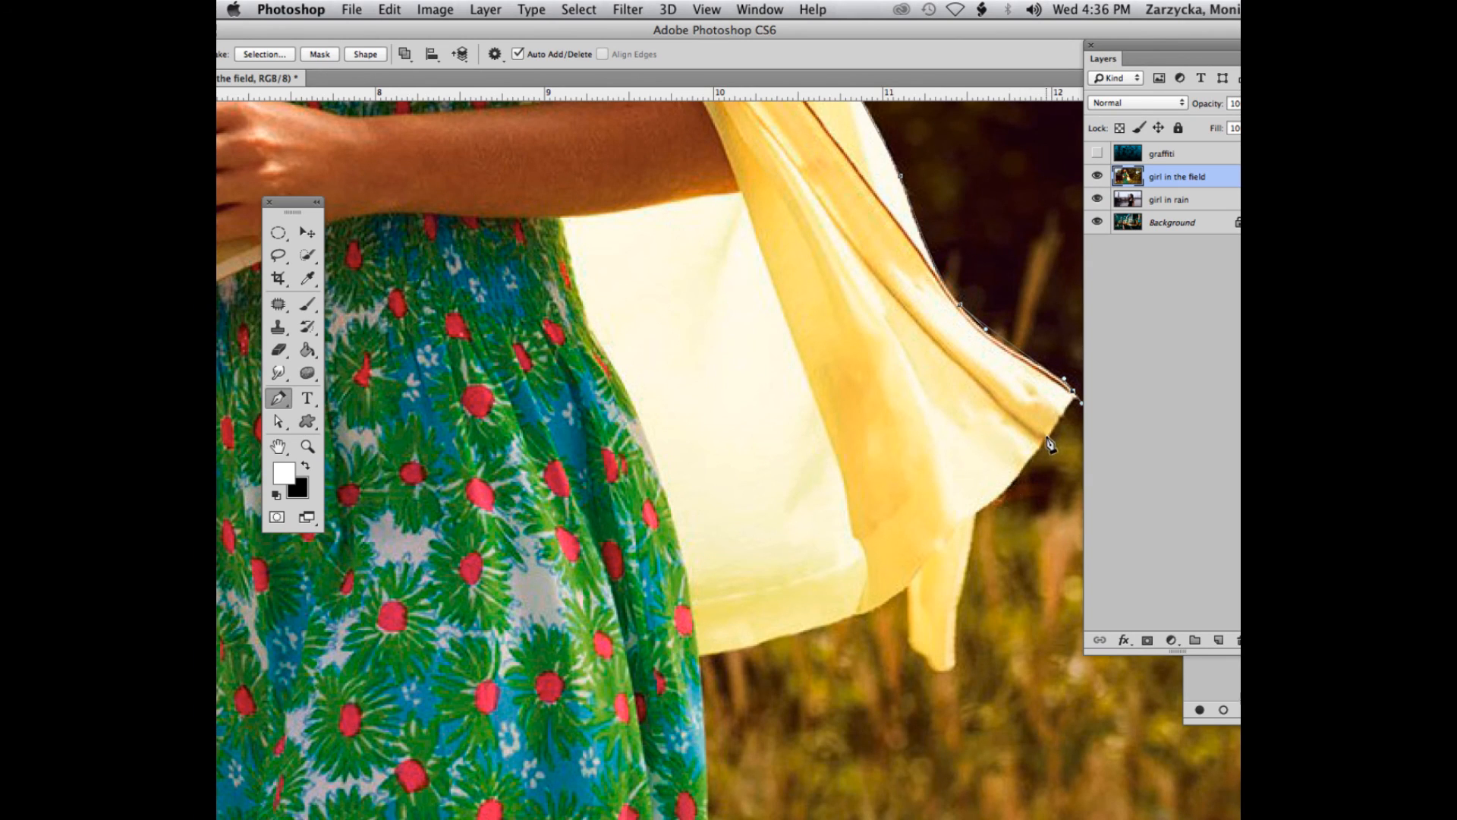
left_click_drag(1049, 431, 1036, 446)
mouse_move(979, 510)
left_mouse_down()
mouse_move(963, 526)
mouse_move(980, 539)
mouse_move(995, 501)
left_mouse_up()
key("super+z")
left_click(978, 516)
left_click_drag(926, 660, 915, 654)
left_click_drag(852, 613, 776, 639)
left_click_drag(702, 656, 691, 659)
- Extend the path down the side of the flowered dress toward the lower edge of the image
scroll(691, 672, "down", 5)
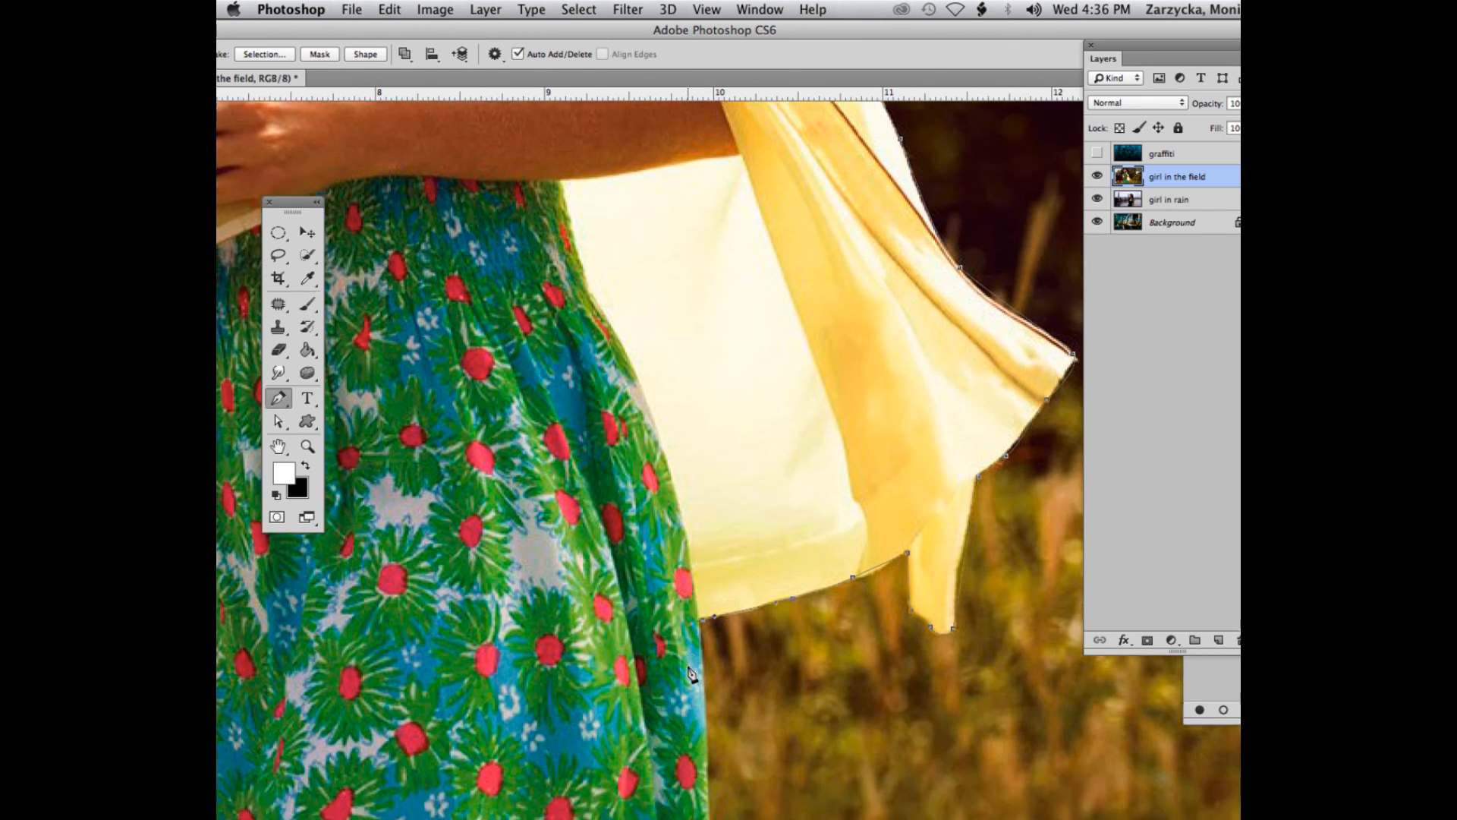
scroll(691, 672, "down", 6)
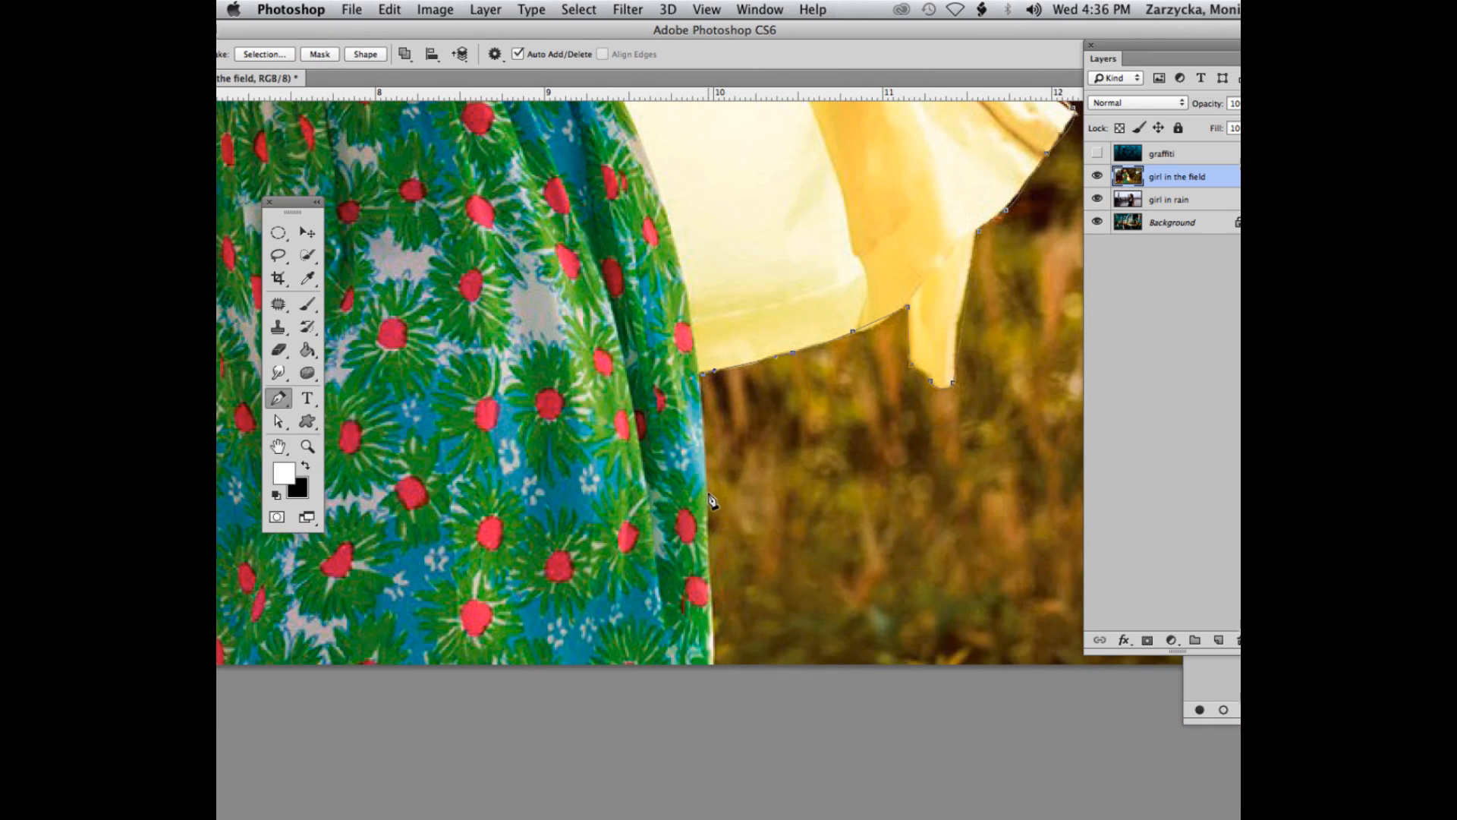
left_click_drag(707, 486, 710, 514)
- Uncover the dress's opposite side and extend the path across the image's lower edge, up the dress and along the cardigan
left_click_drag(528, 35, 734, 64)
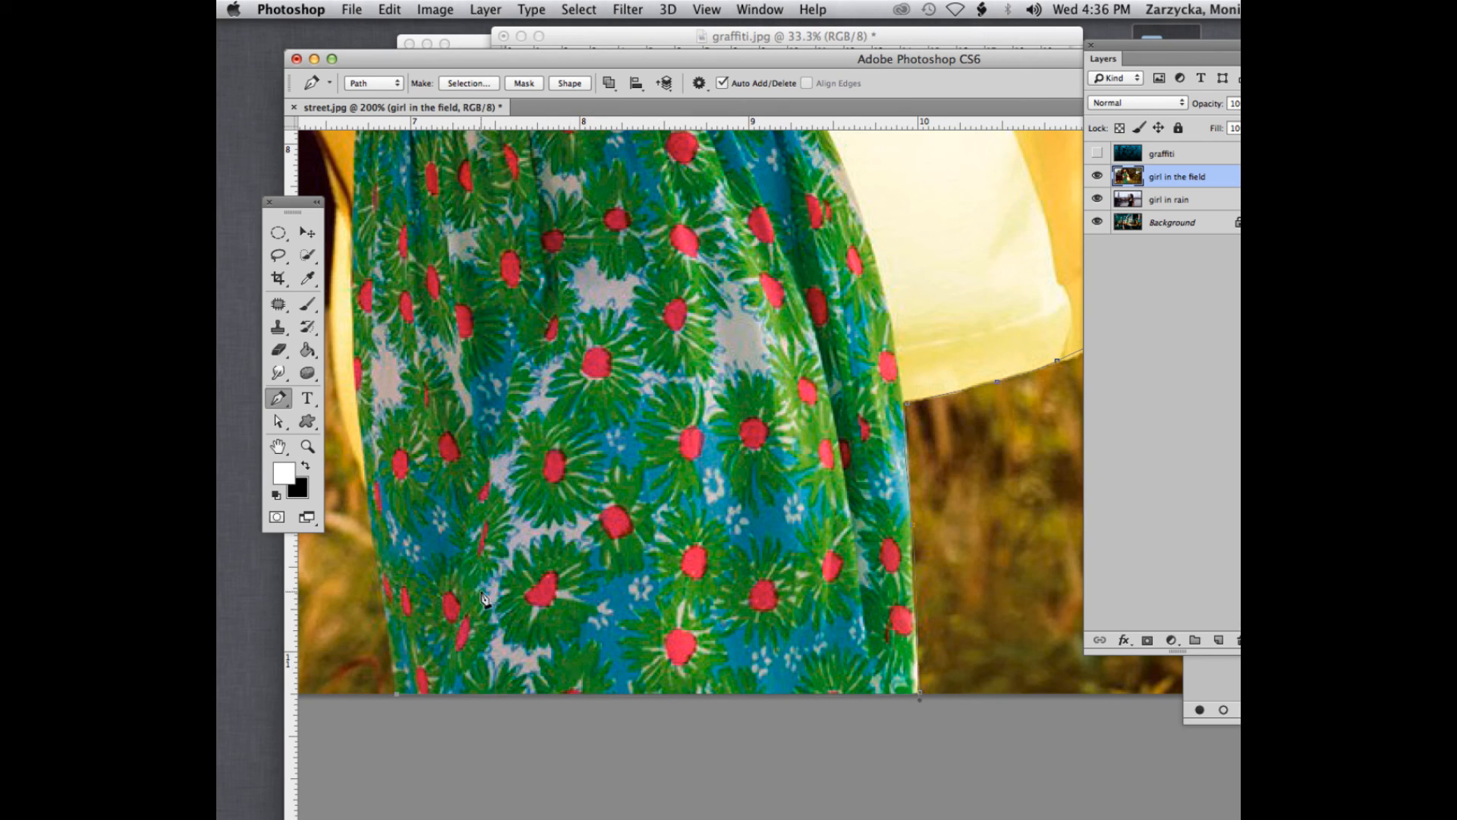
scroll(483, 480, "up", 1)
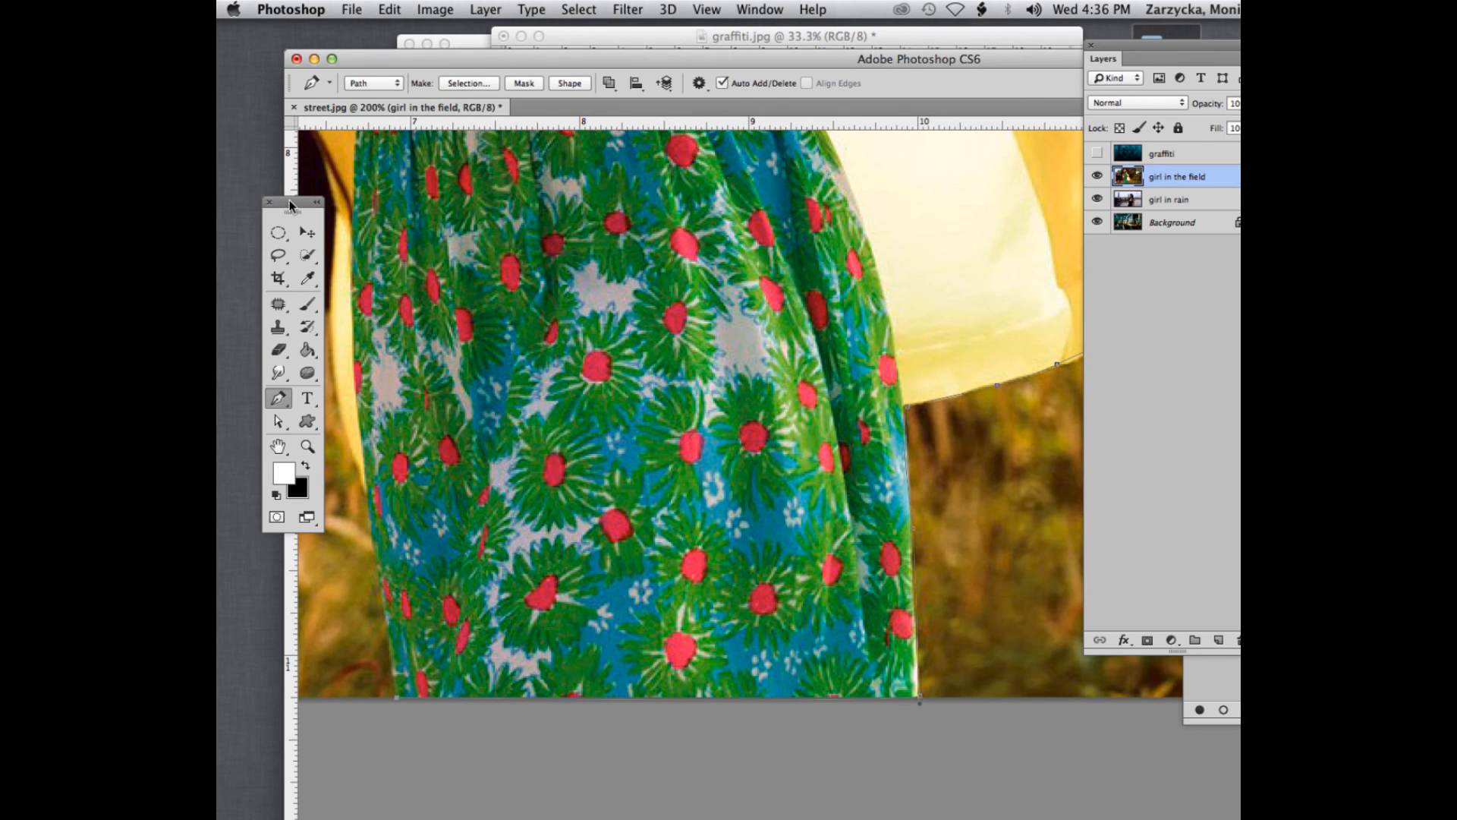
left_click_drag(292, 206, 241, 203)
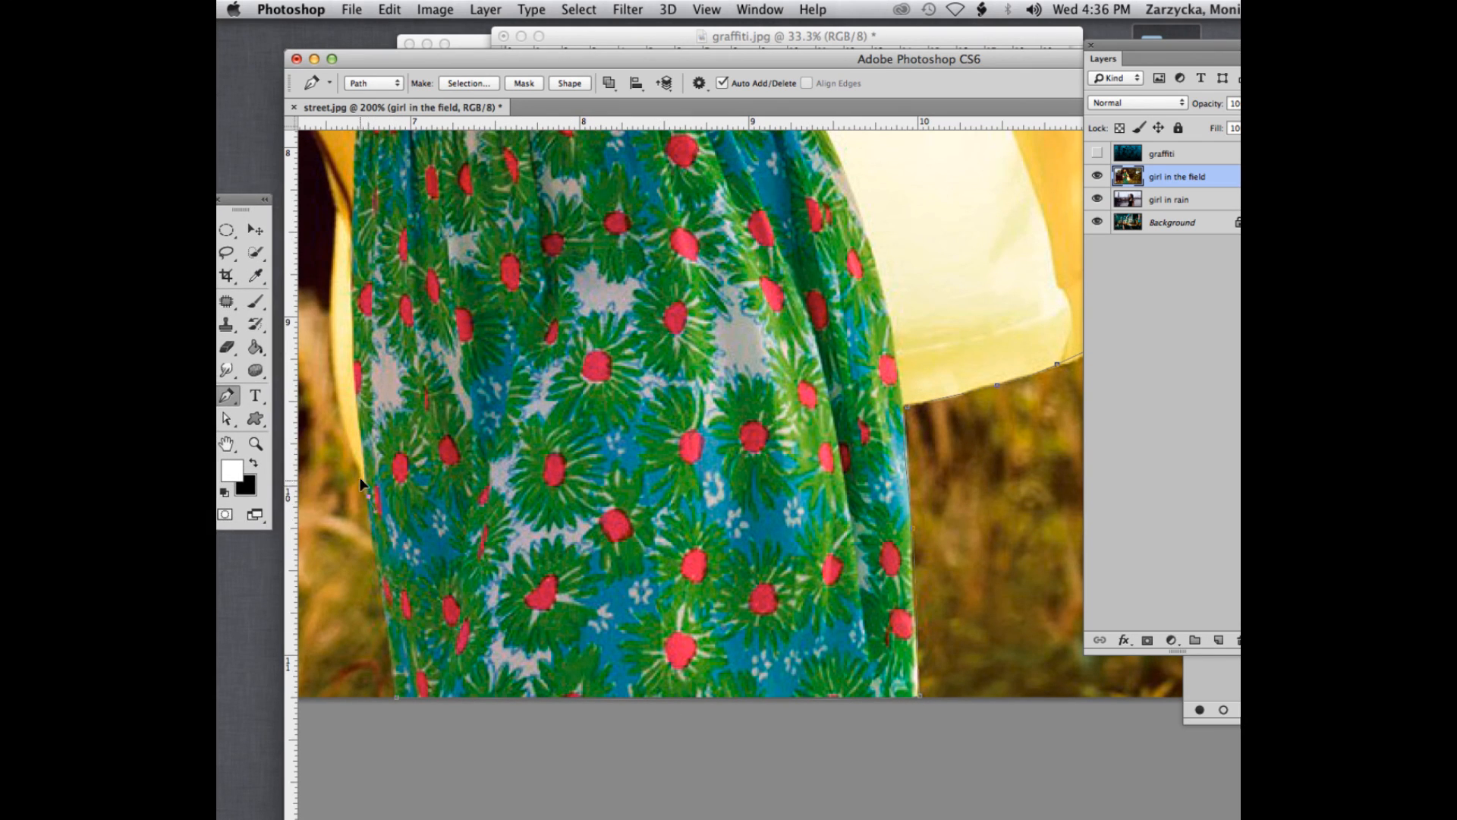
left_click_drag(369, 497, 361, 481)
left_click_drag(334, 240, 338, 209)
- Trace the path up the cardigan's outer edge to the fingertip behind the book spine
left_click_drag(577, 60, 579, 31)
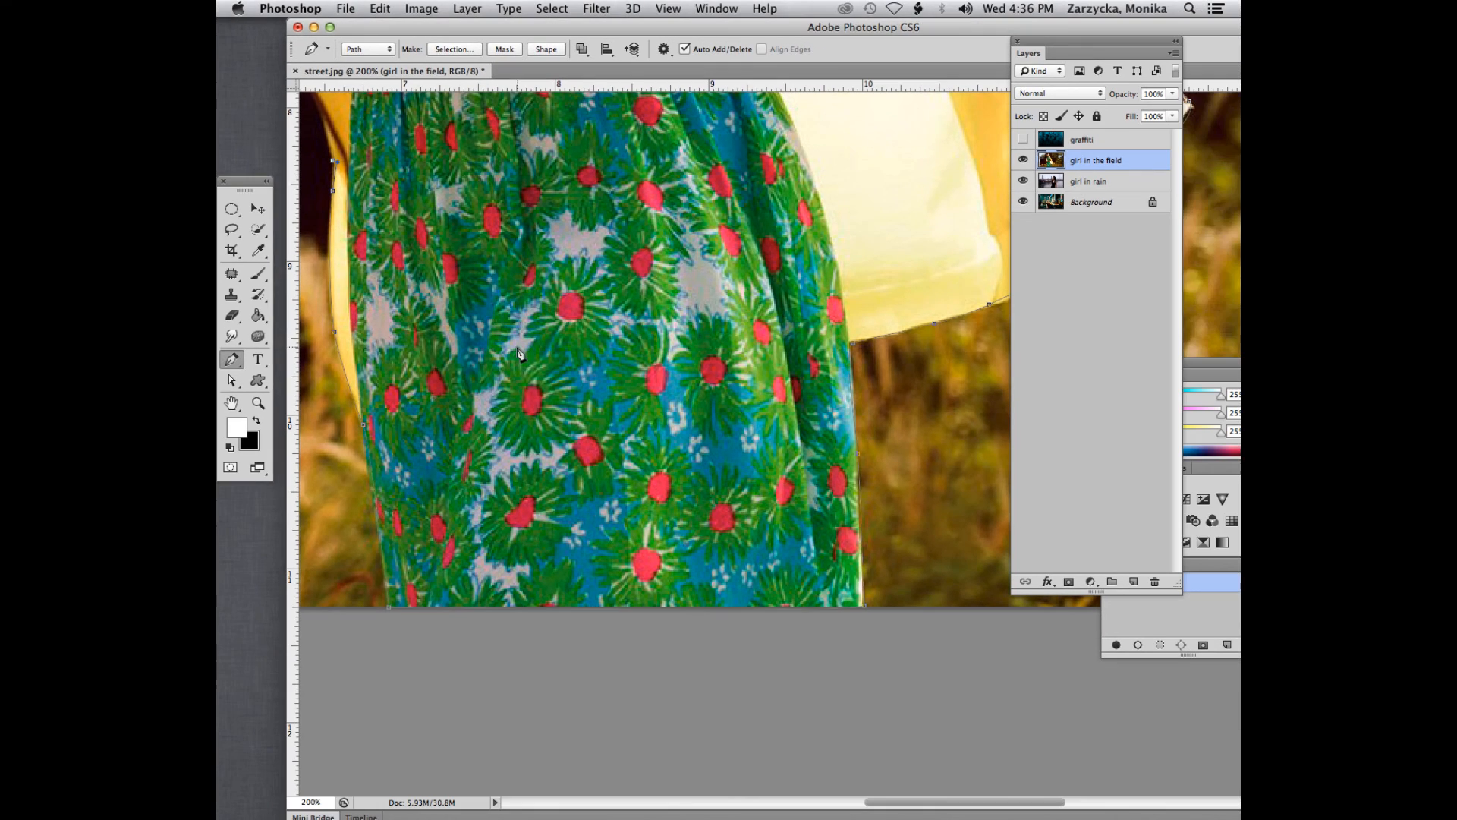
left_click_drag(990, 804, 953, 802)
scroll(979, 800, "up", 6)
scroll(572, 428, "up", 2)
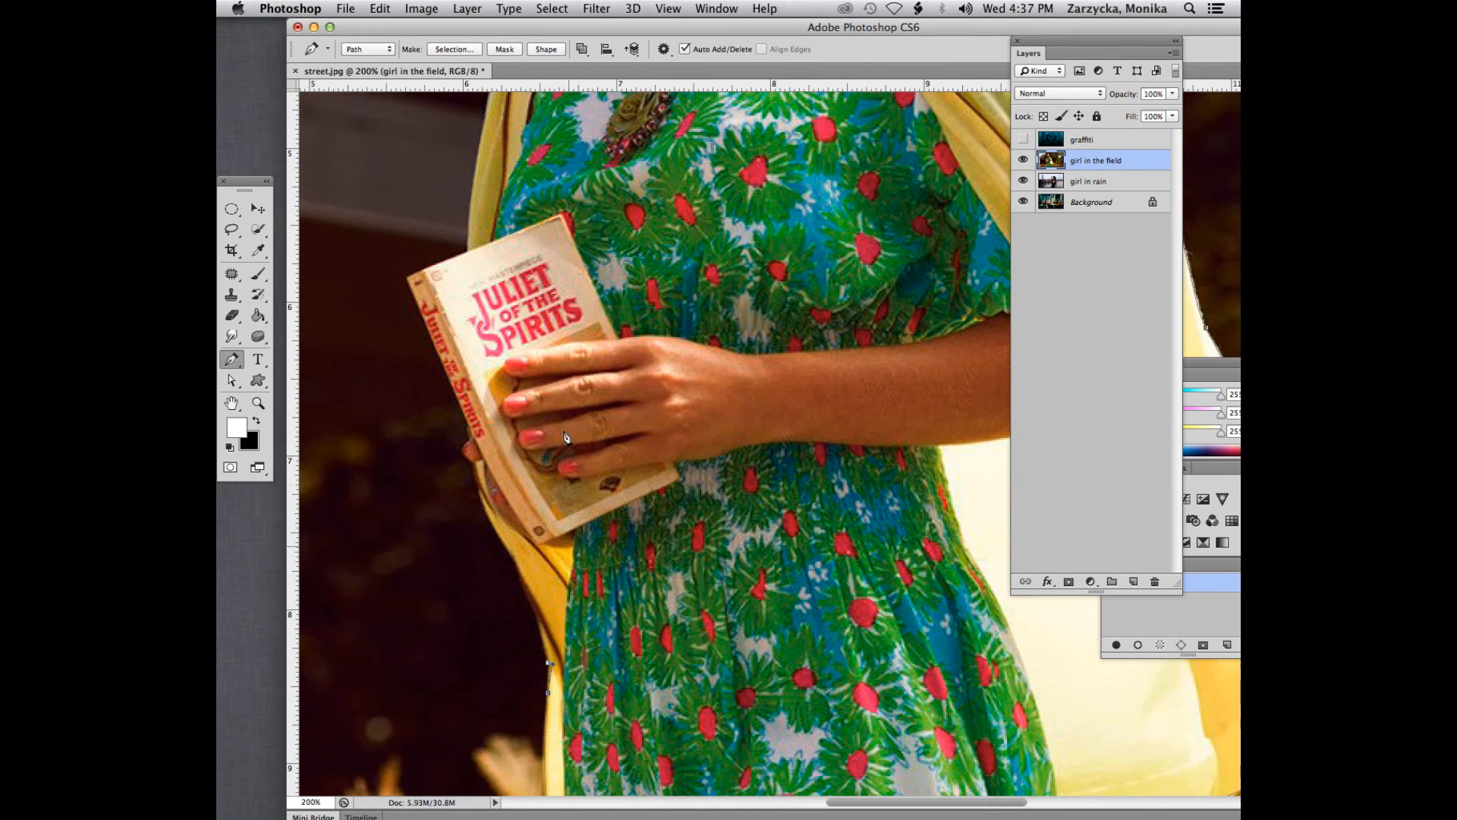
left_click_drag(519, 575, 471, 439)
left_click(475, 462)
- At 300% view, trace the path up the book's spine and along its upper edge to the cardigan
key("super+plus")
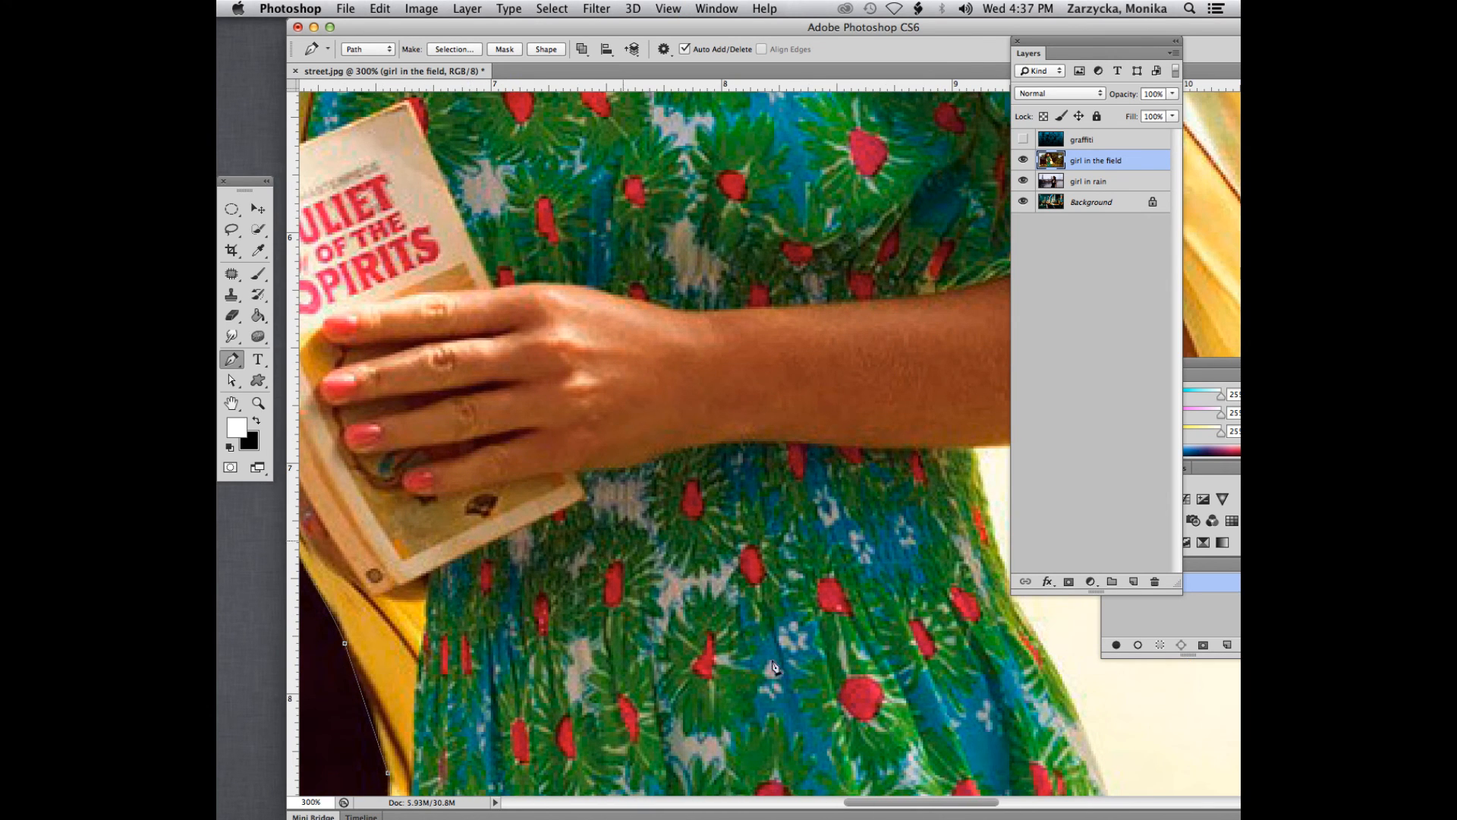
mouse_move(909, 805)
left_mouse_down()
mouse_move(831, 805)
mouse_move(882, 803)
left_mouse_up()
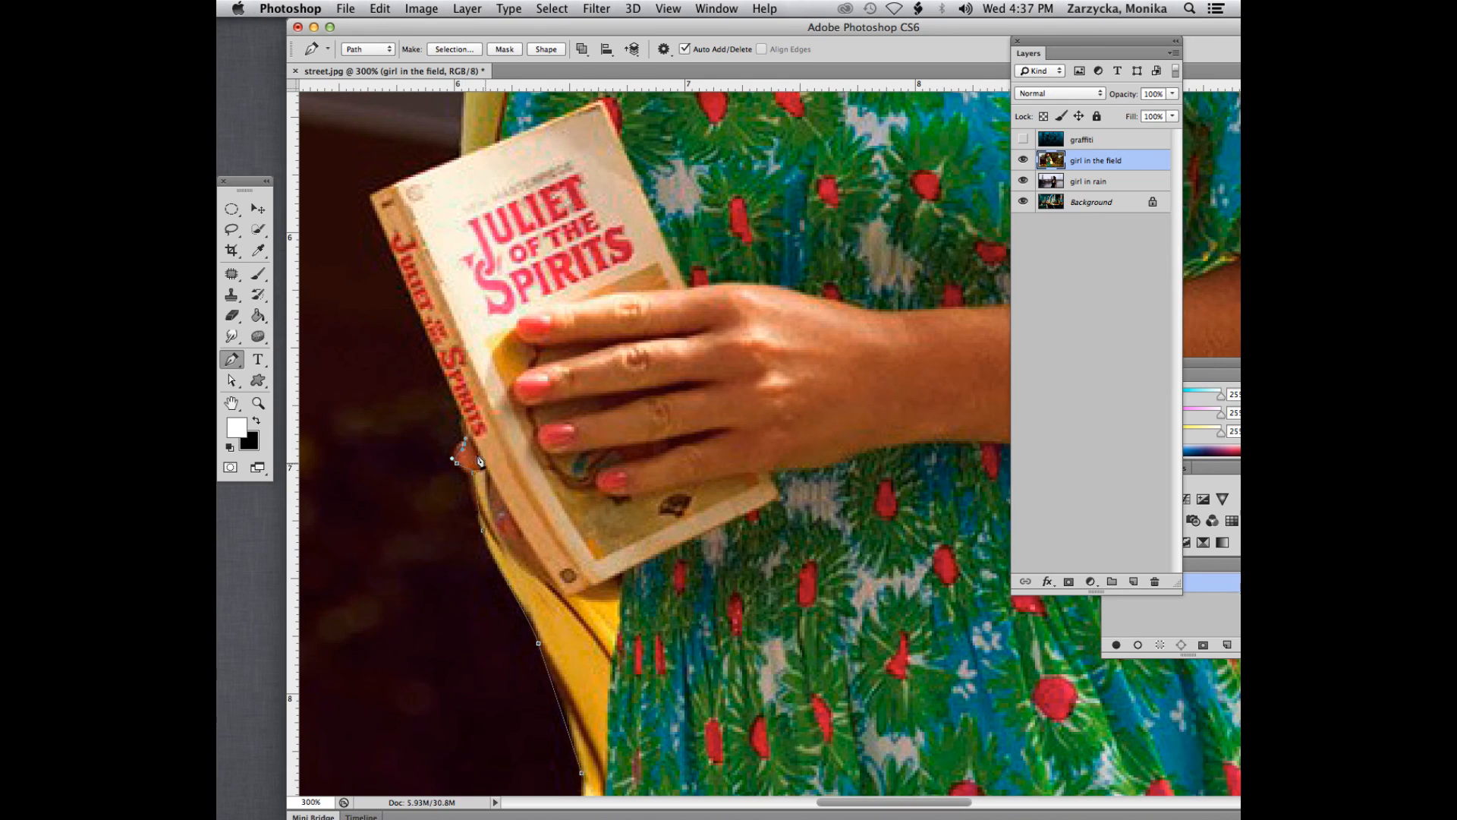
left_click_drag(442, 371, 428, 334)
left_click(370, 199)
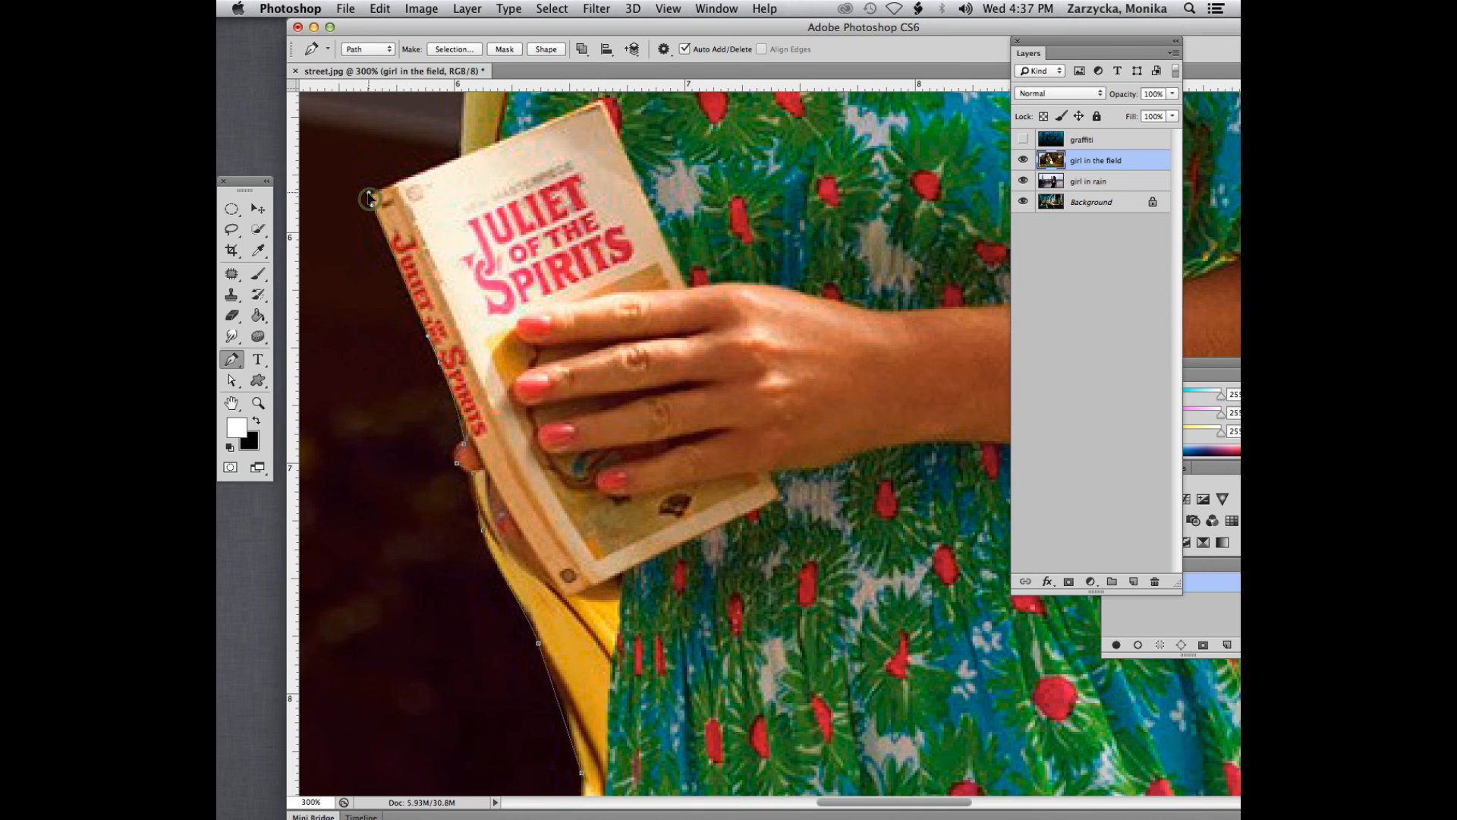
left_click(459, 160)
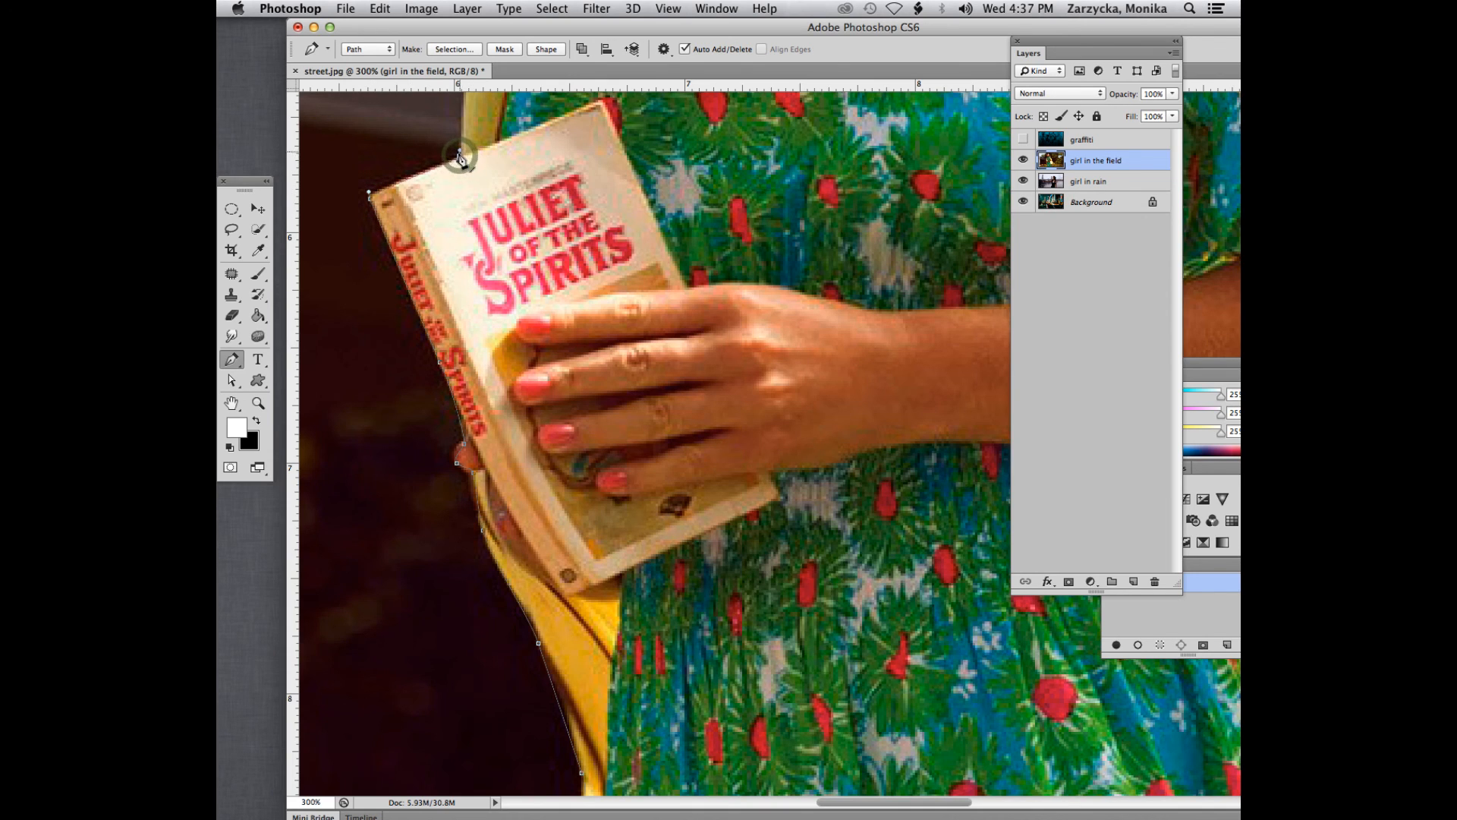
- Trace the path from the book up the cardigan sleeve and over the shoulder to the girl's hair
scroll(461, 161, "up", 5)
scroll(460, 160, "up", 2)
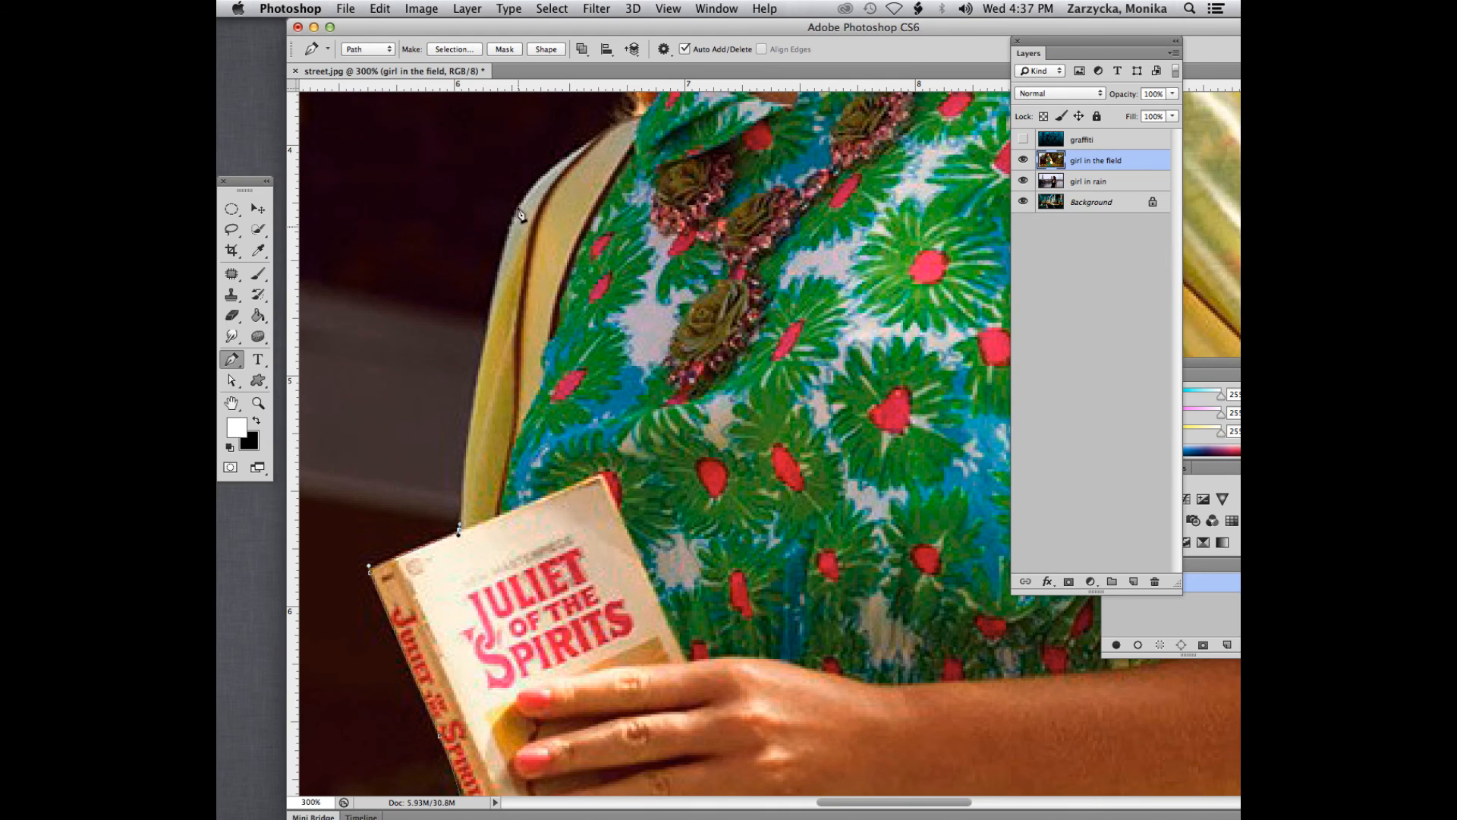
left_click_drag(499, 283, 509, 235)
scroll(539, 219, "up", 2)
scroll(541, 221, "up", 1)
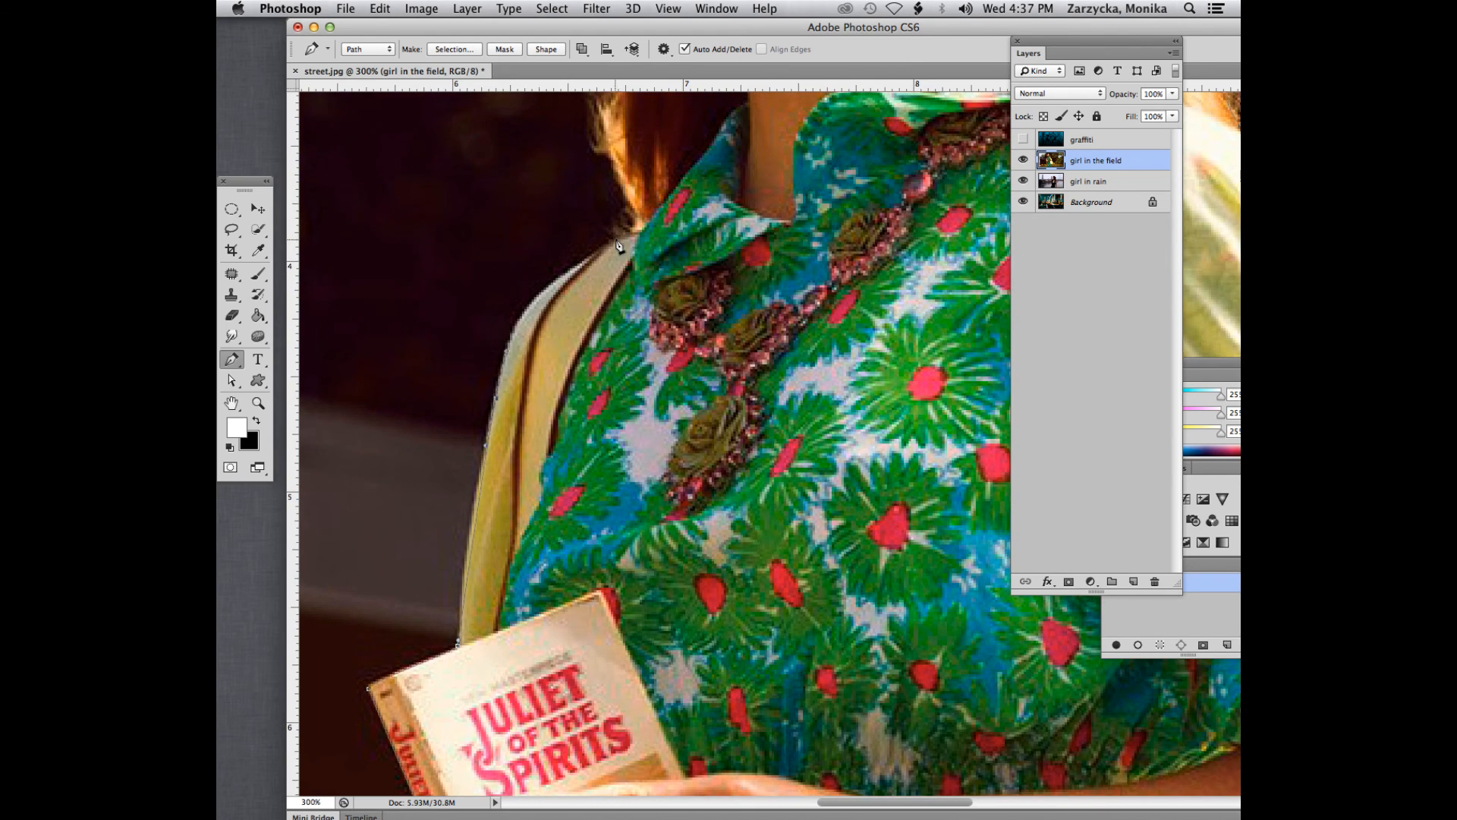
left_click_drag(618, 245, 638, 208)
- Trace the path up the outer edge of the hair from the shoulder to beside the girl's cheek
scroll(638, 210, "up", 1)
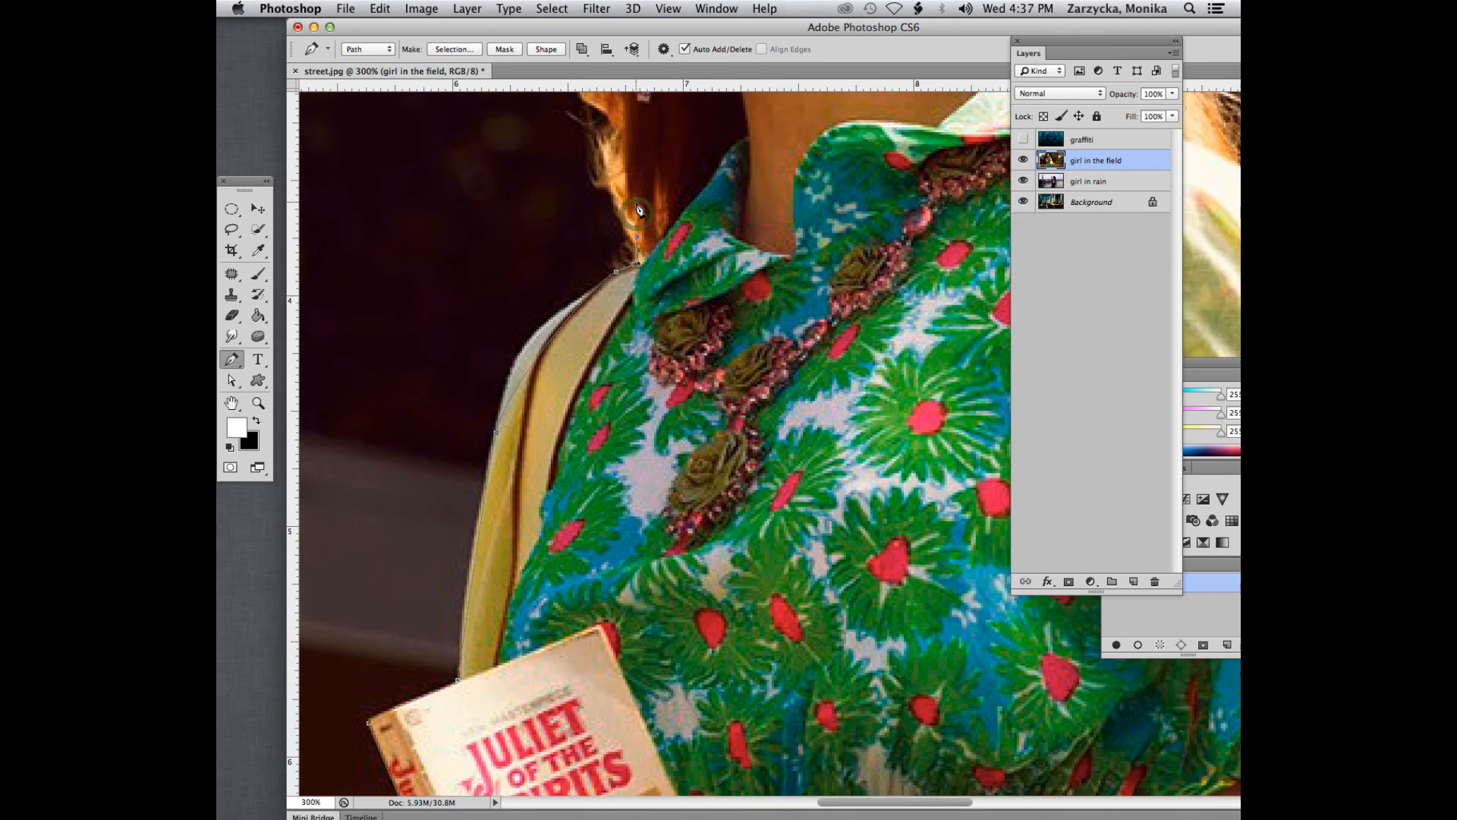
scroll(638, 210, "up", 4)
scroll(638, 212, "up", 2)
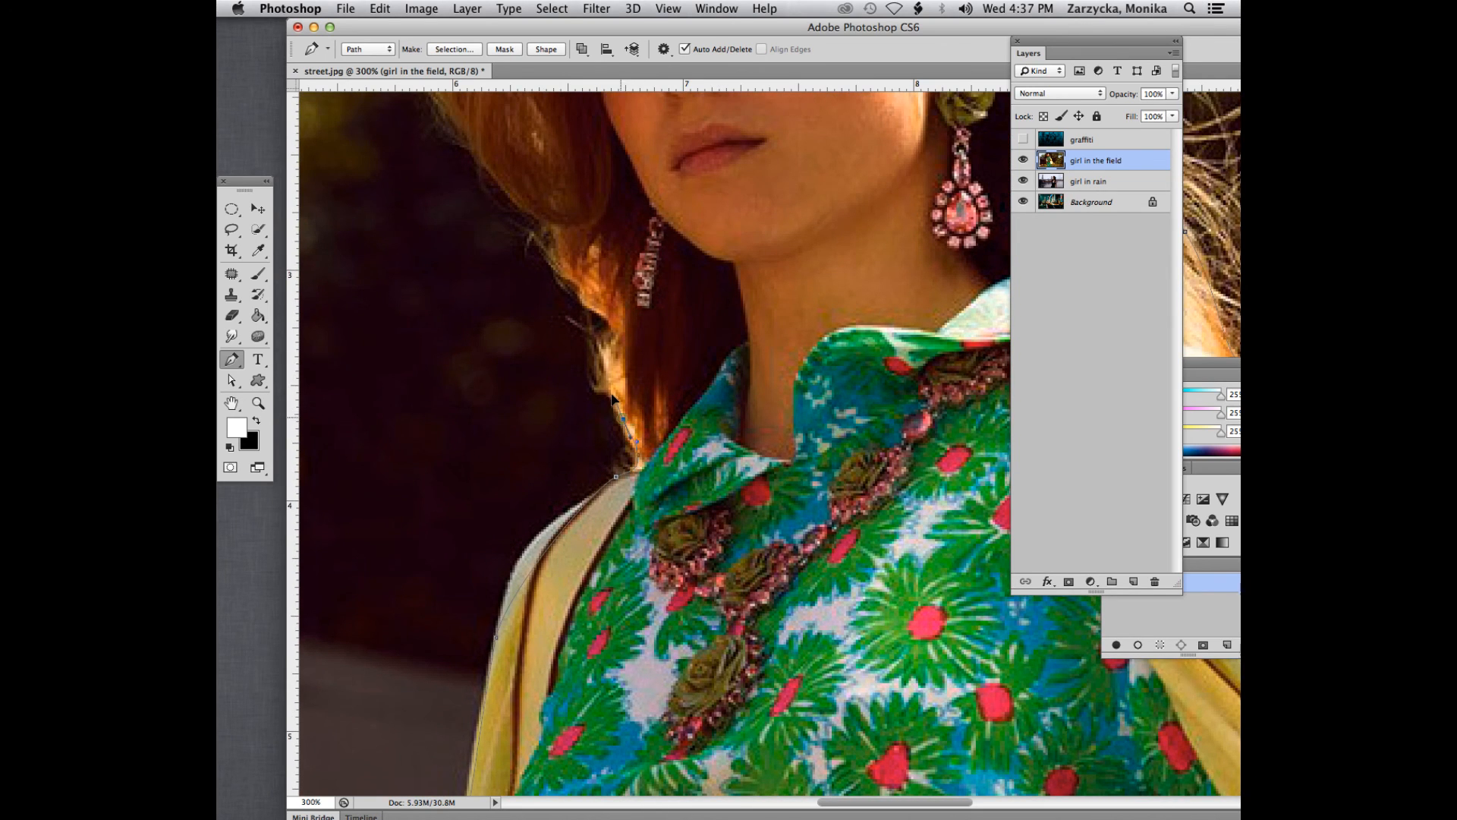
left_click(623, 419, "alt")
left_click_drag(612, 394, 550, 233)
scroll(564, 279, "up", 5)
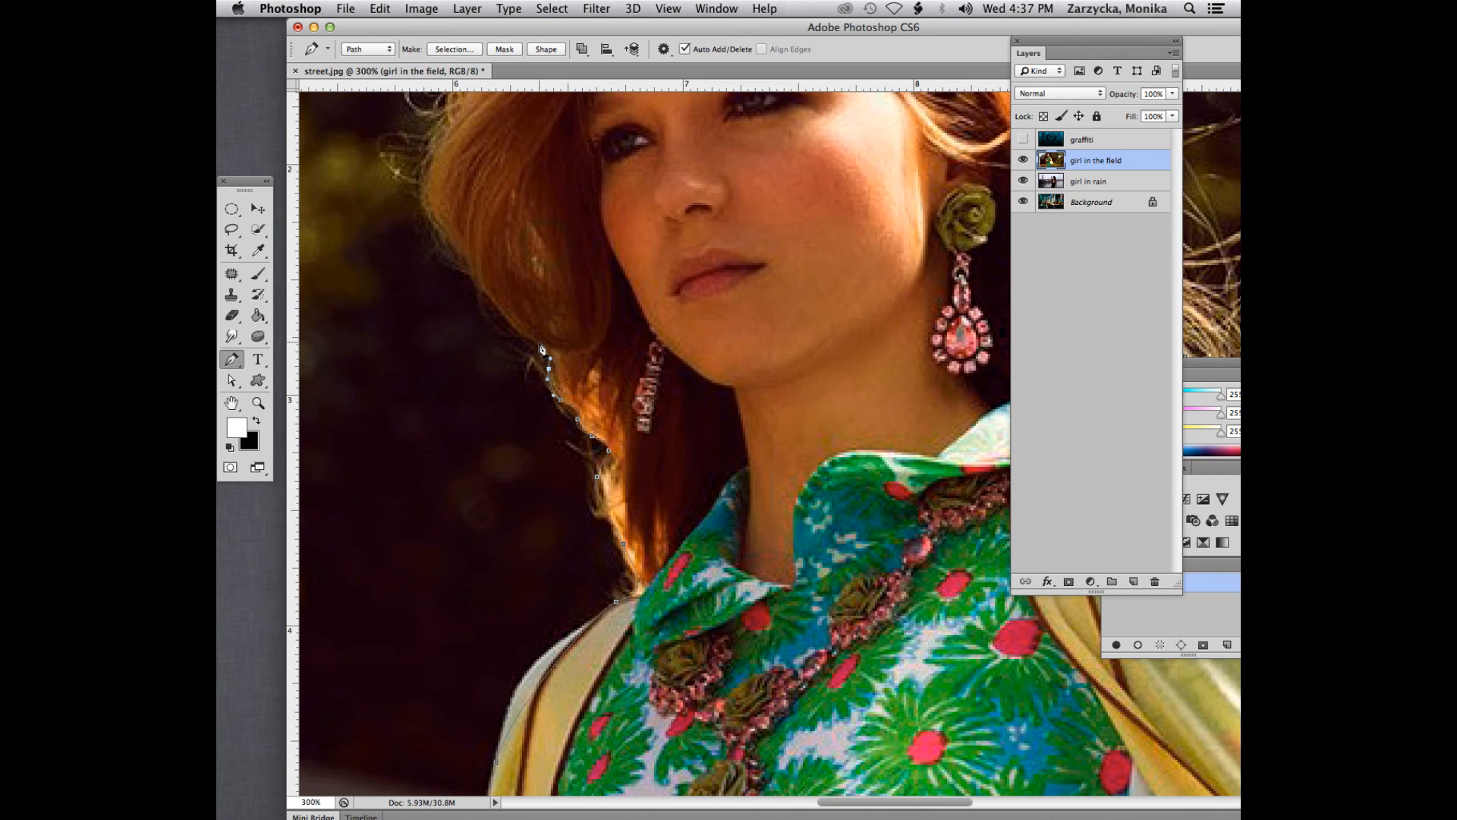
left_click_drag(501, 311, 434, 220)
- Continue the path up the side of the hair and over the crown back to its starting point
scroll(441, 230, "up", 5)
scroll(444, 233, "up", 5)
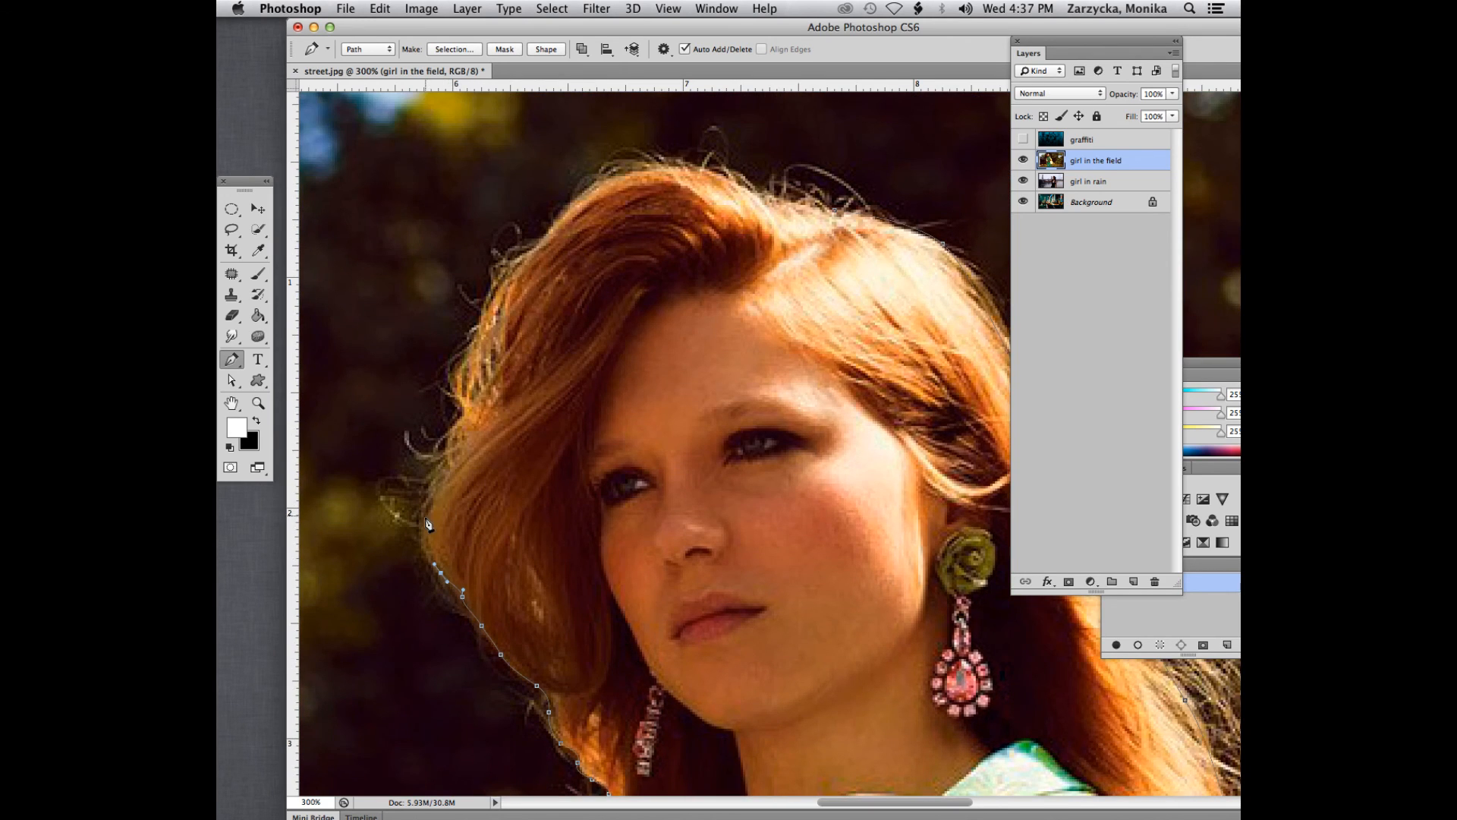
left_click_drag(431, 484, 456, 366)
left_click_drag(481, 310, 525, 247)
left_click_drag(586, 192, 611, 176)
left_click_drag(550, 231, 551, 231)
left_click_drag(607, 178, 727, 176)
left_click_drag(806, 206, 806, 205)
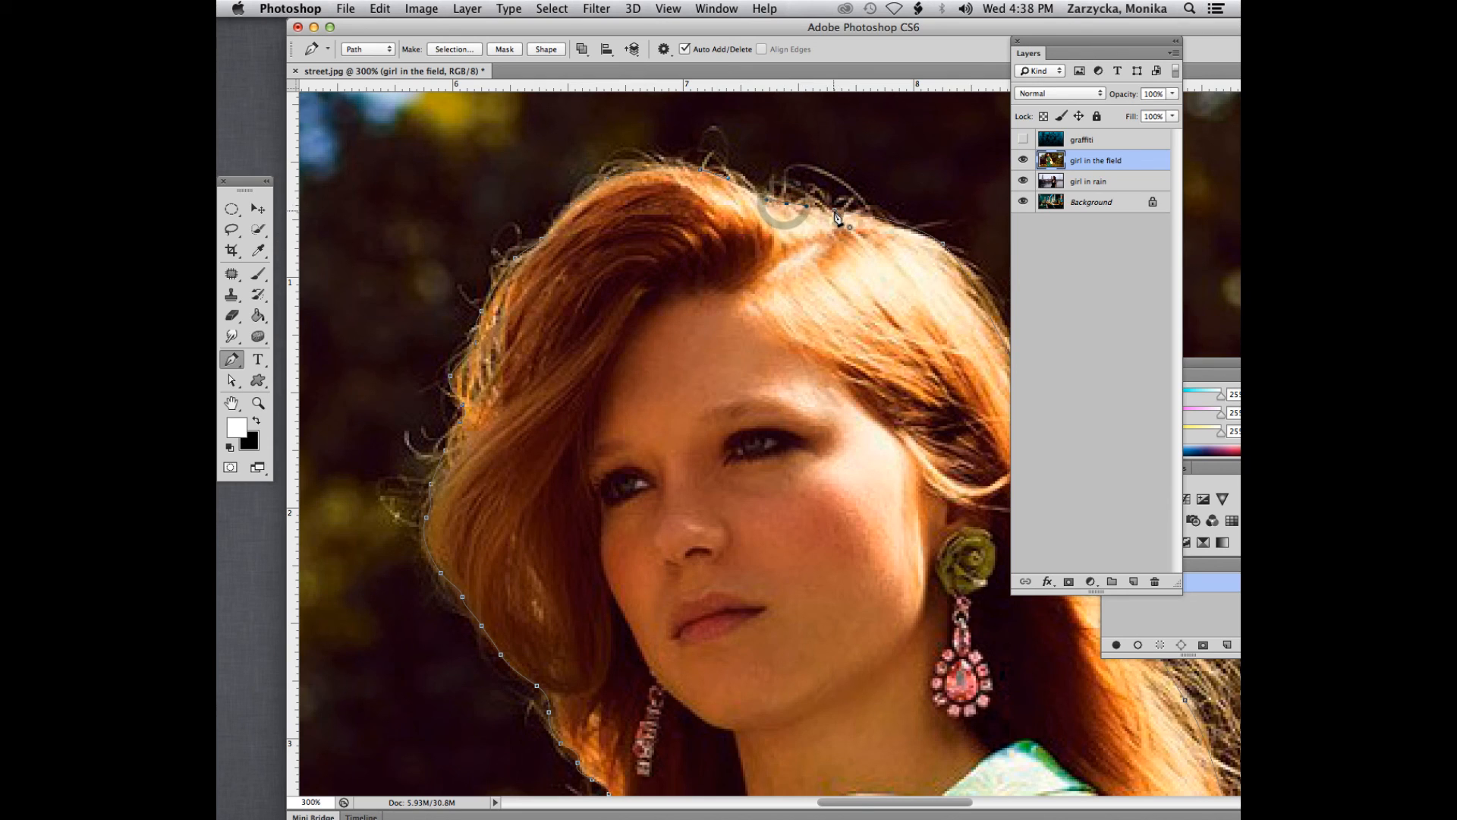
left_click(833, 211)
- At 400% view, add an anchor point to the path segment that cuts across the cardigan's shoulder
scroll(742, 308, "down", 10)
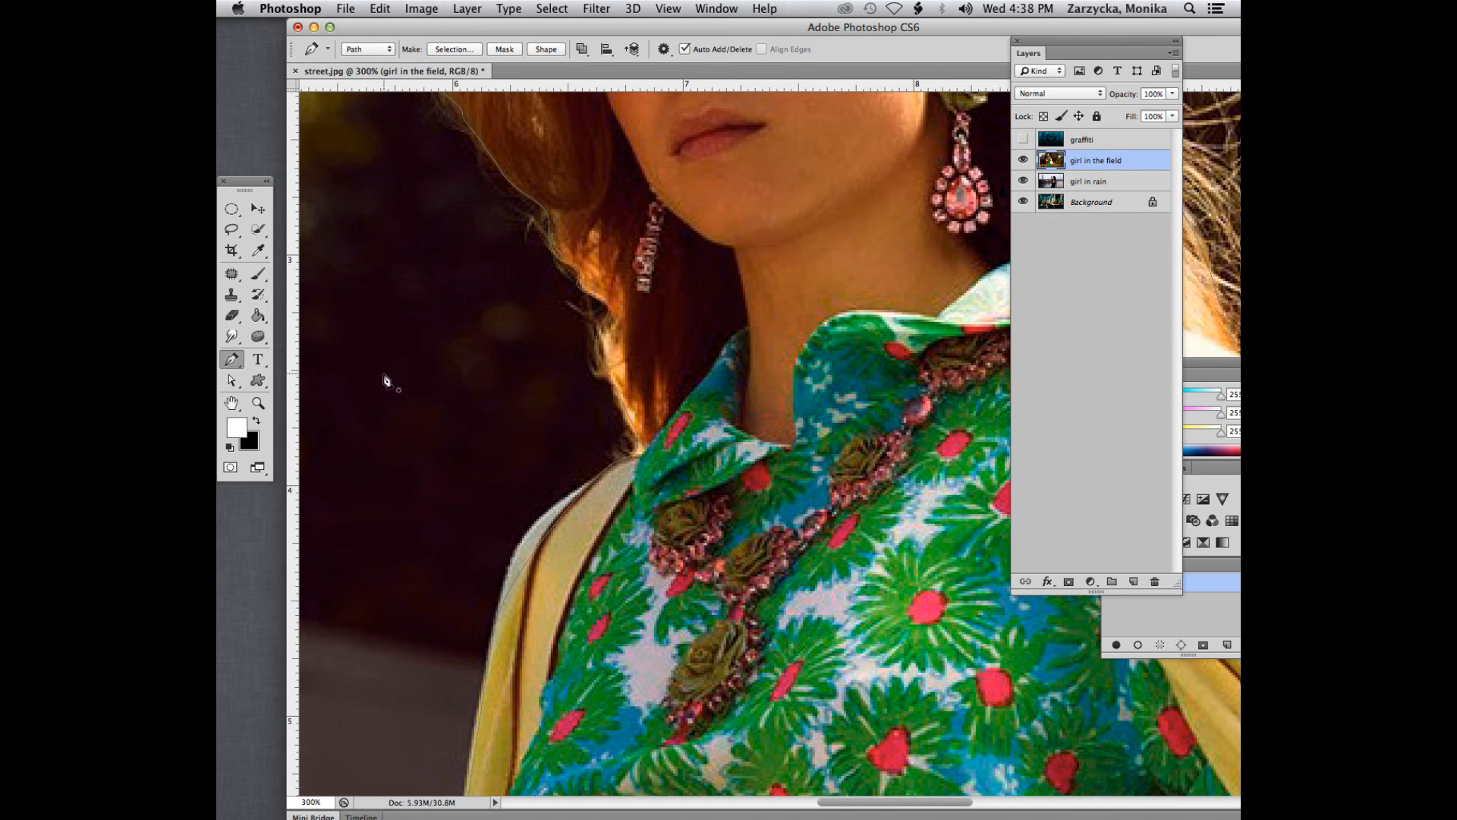
key("super+equal")
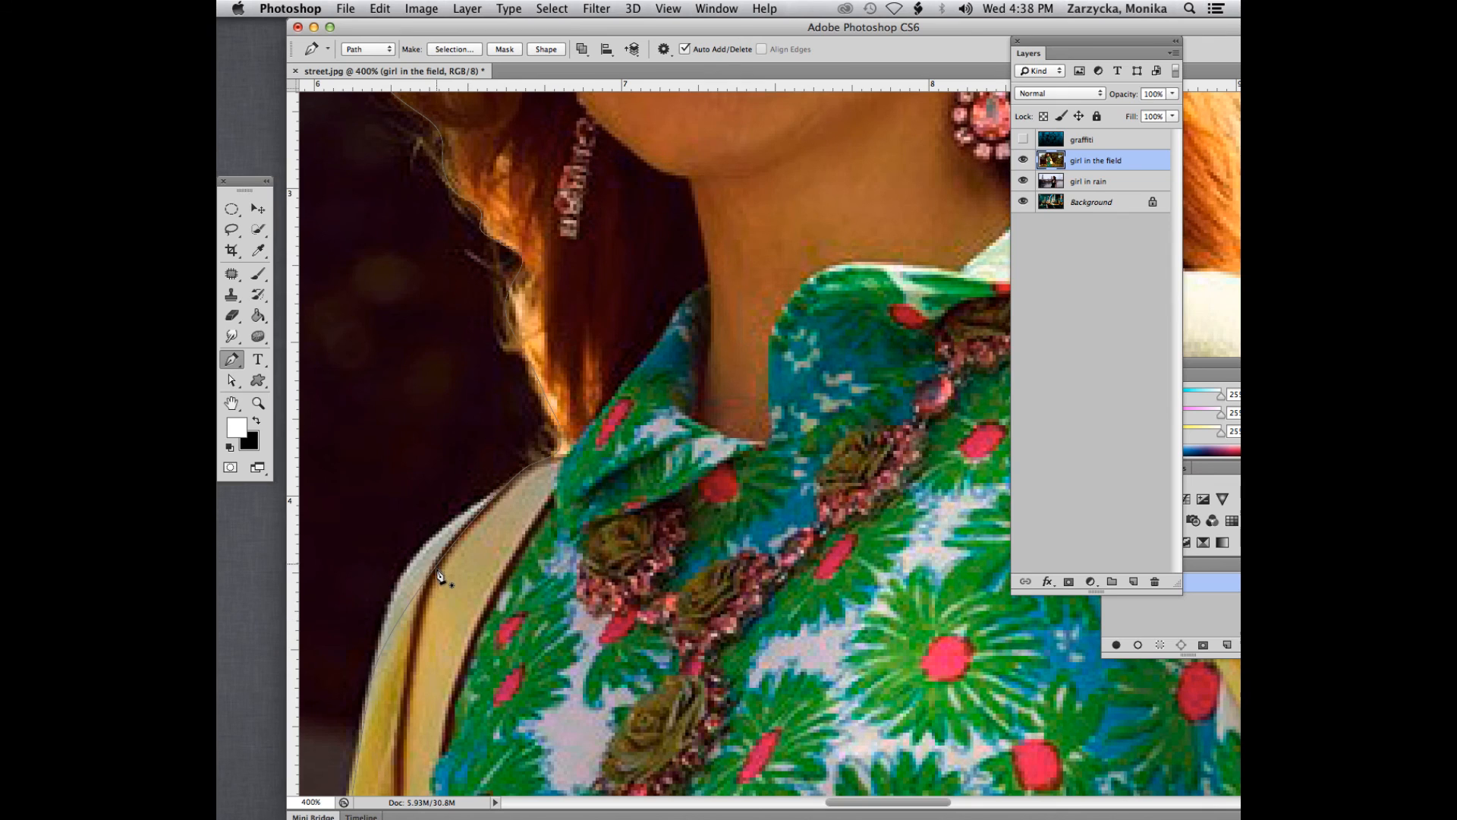
left_click(233, 358)
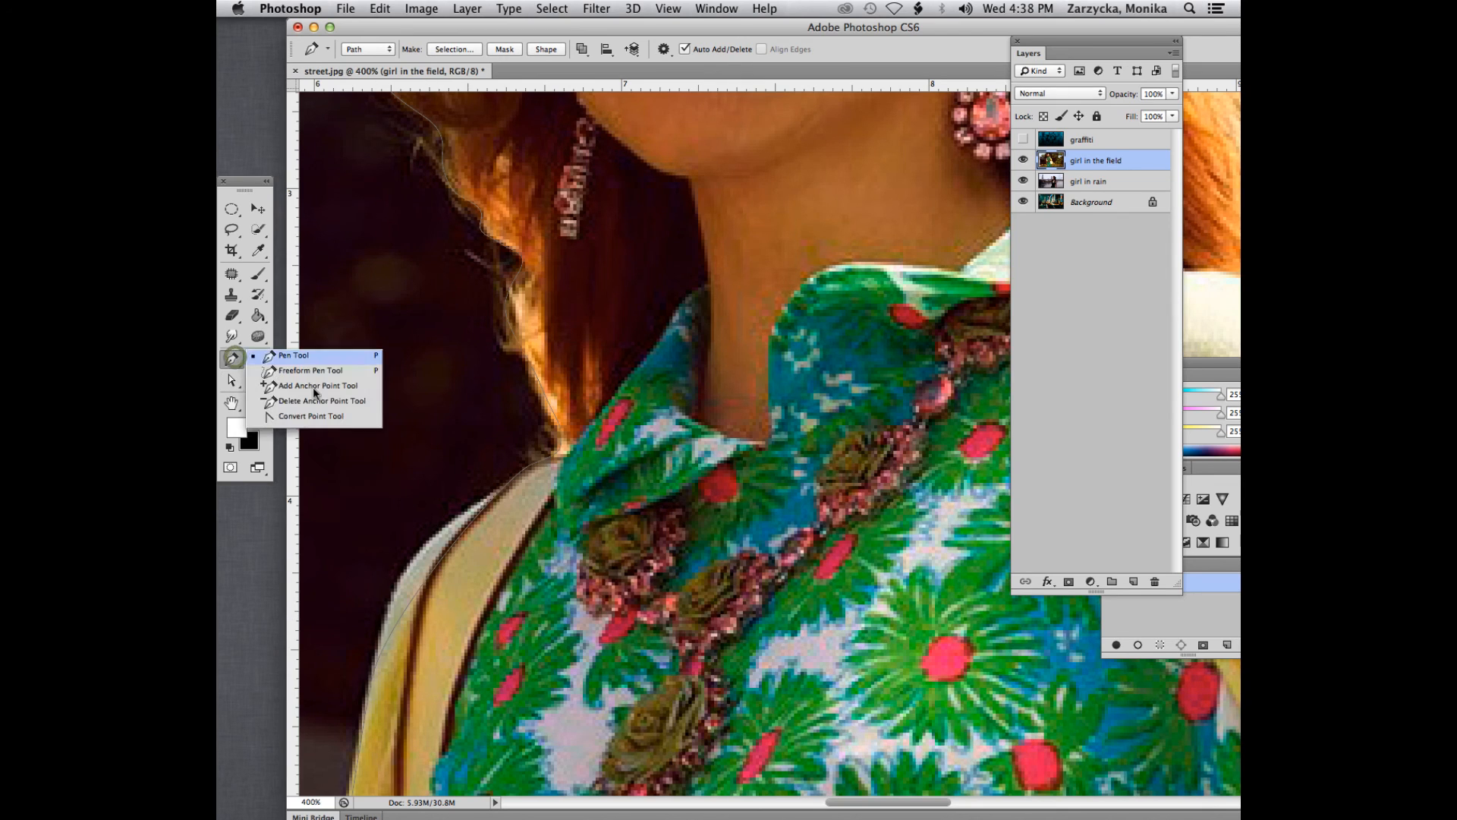
left_click(305, 386)
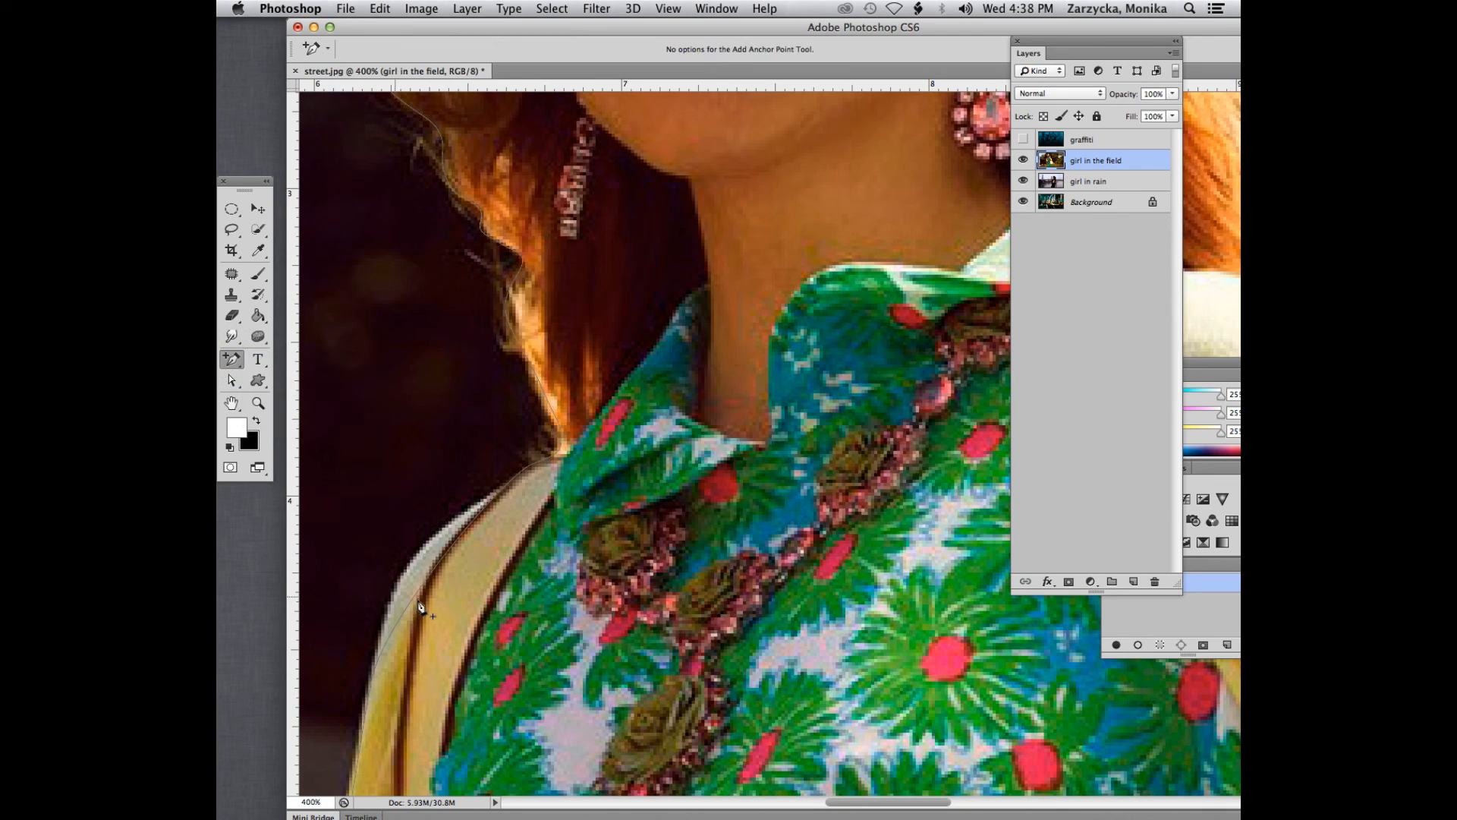
mouse_move(432, 573)
left_mouse_down()
mouse_move(422, 563)
mouse_move(448, 560)
left_mouse_up()
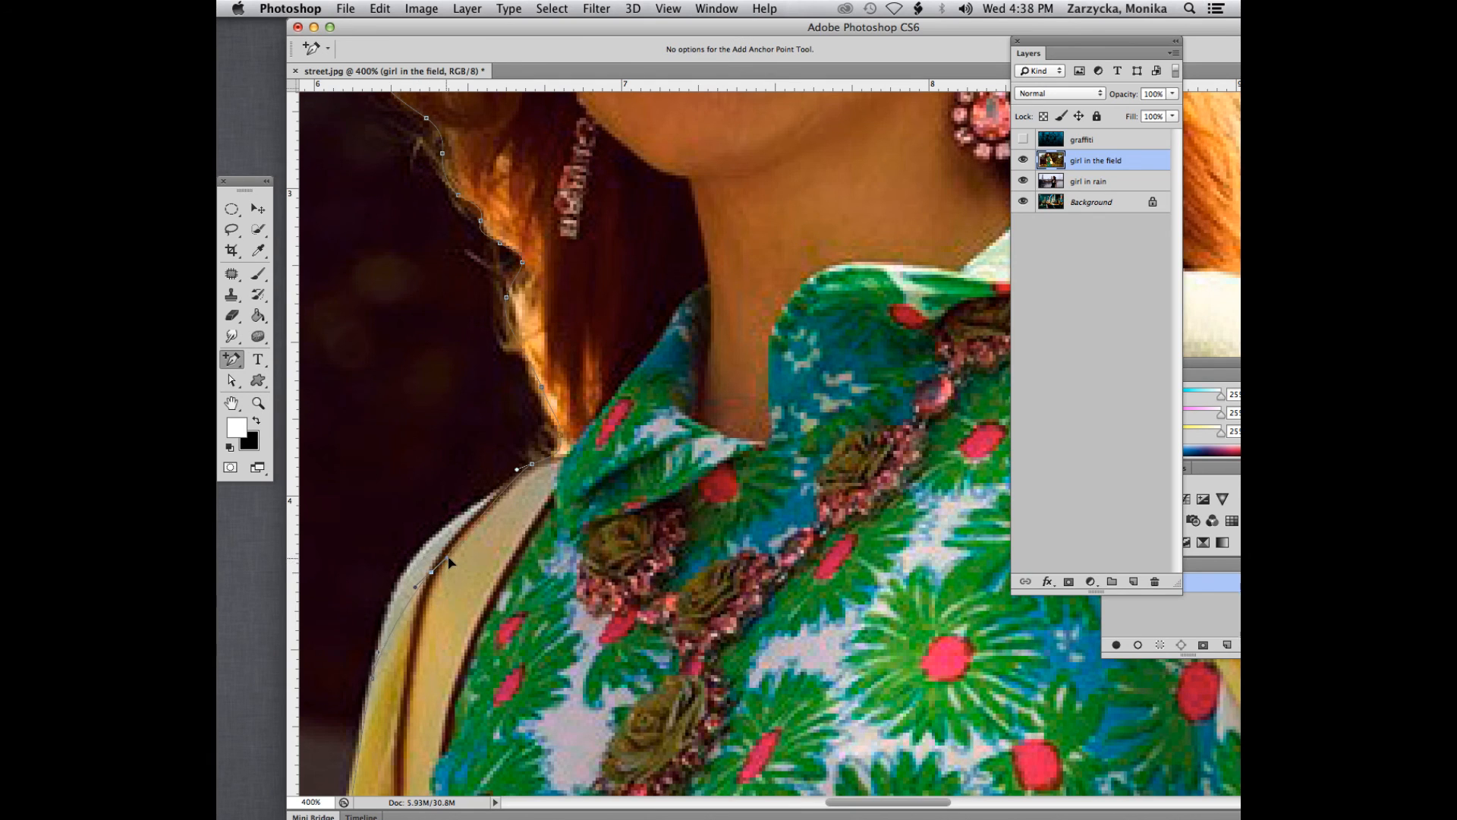
- Move the new shoulder anchor point onto the cardigan's outer edge with the Direct Selection Tool
left_click(232, 379)
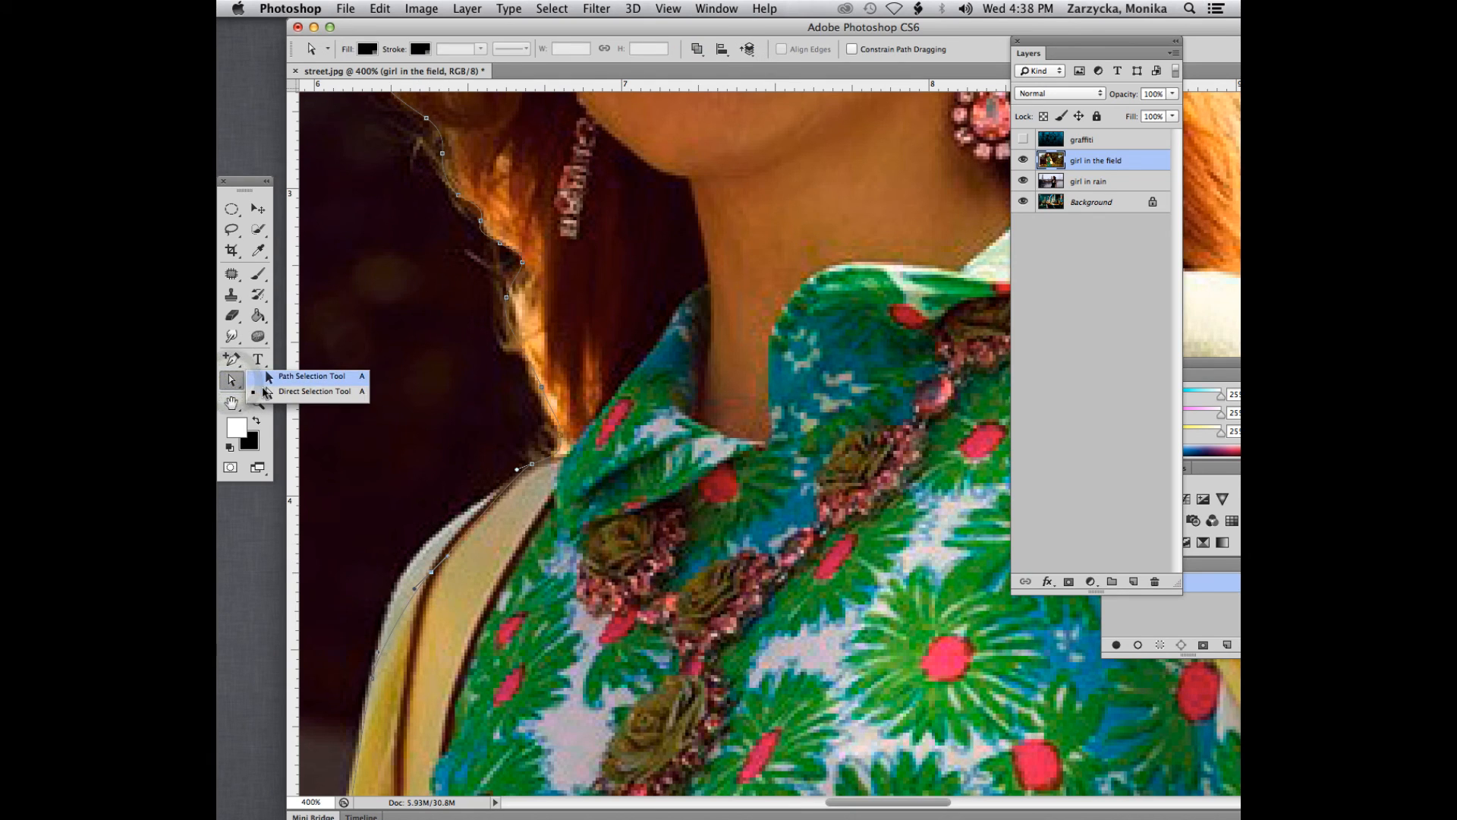
left_click(304, 392)
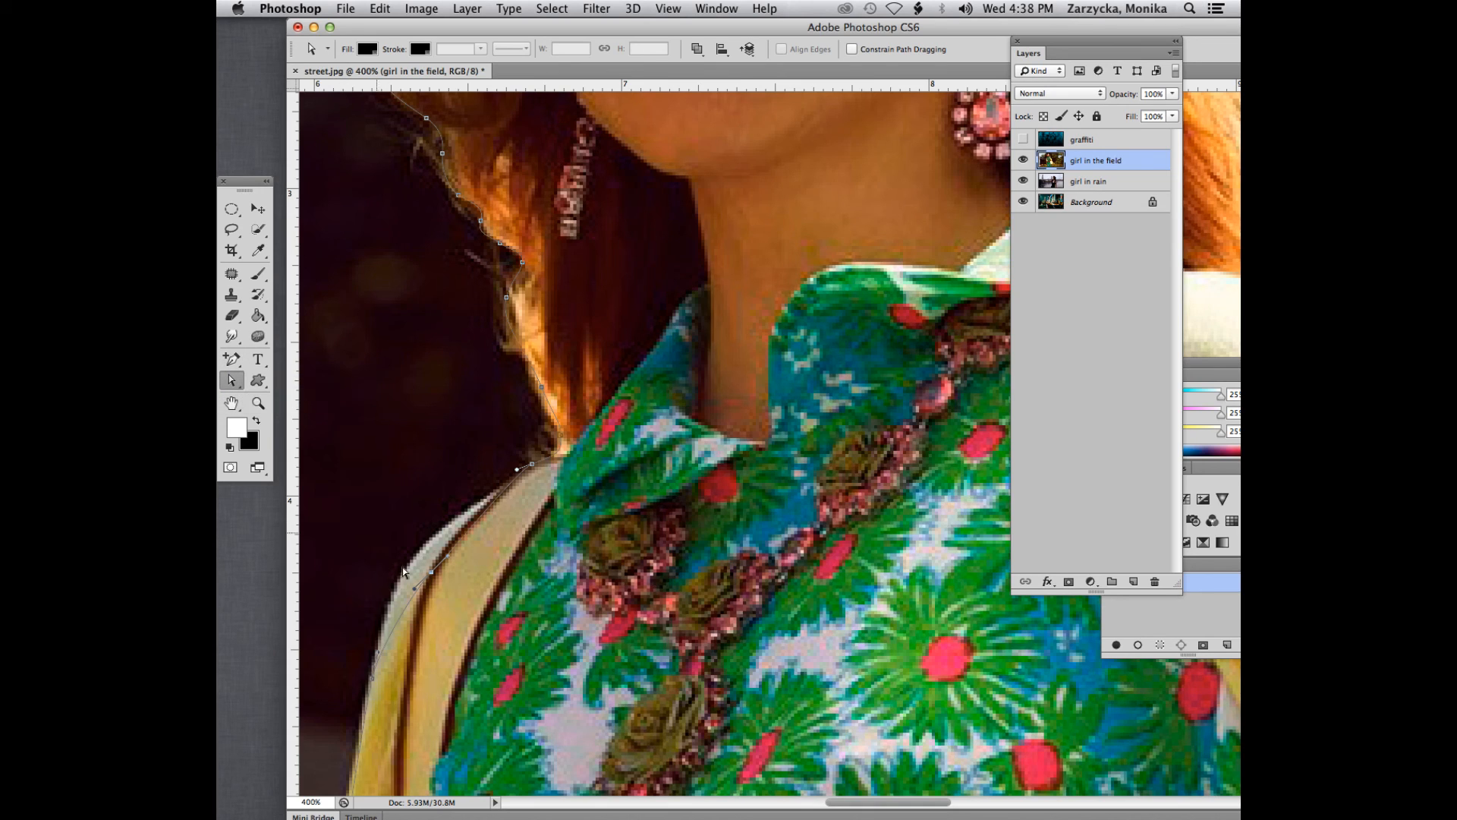
left_click_drag(432, 577, 414, 559)
- Add an anchor point on the cardigan sleeve's outer edge just above the book and nudge it onto the edge with the Direct Selection Tool
scroll(570, 360, "down", 10)
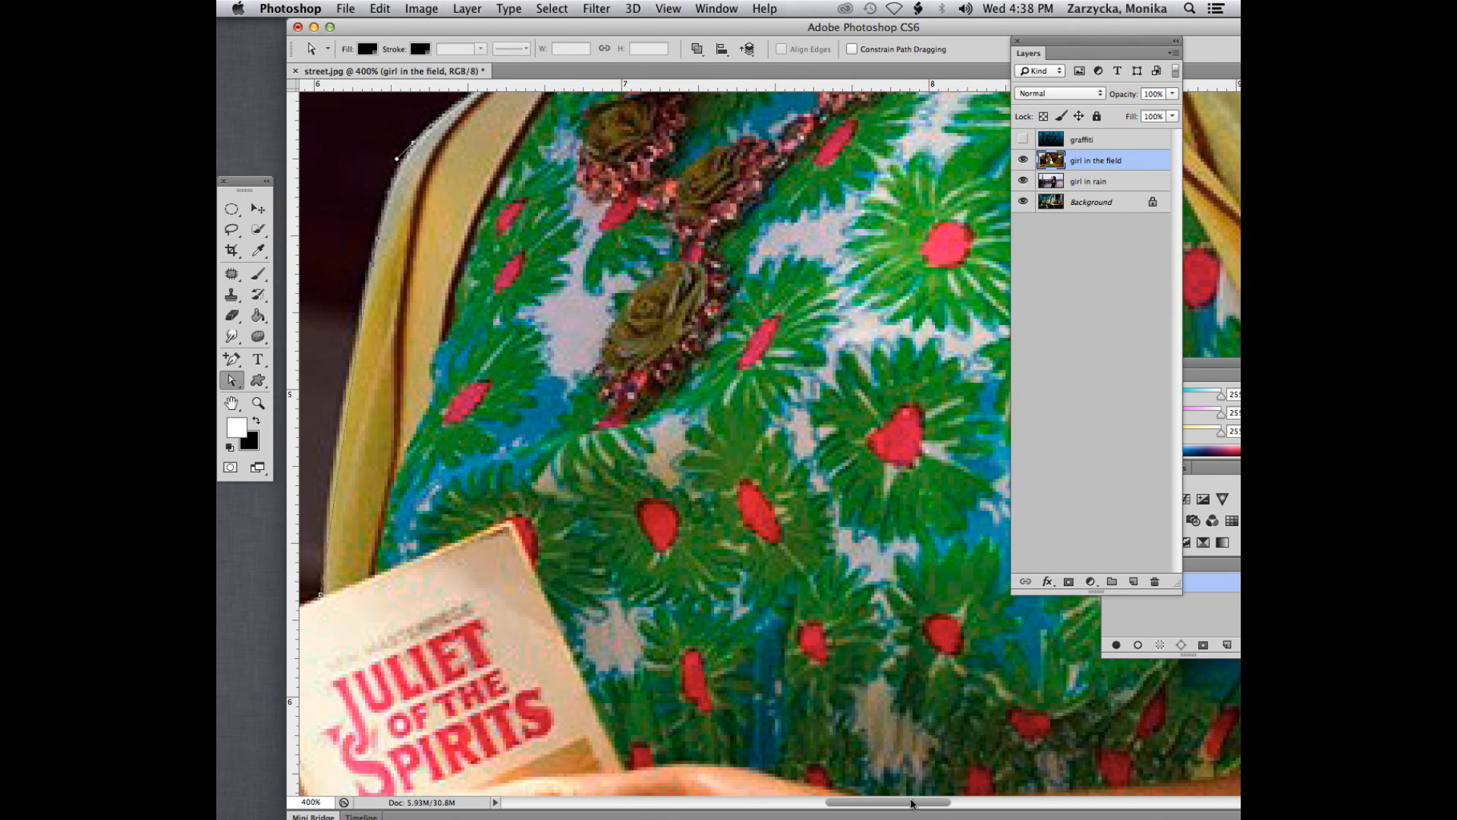
left_click_drag(912, 804, 886, 804)
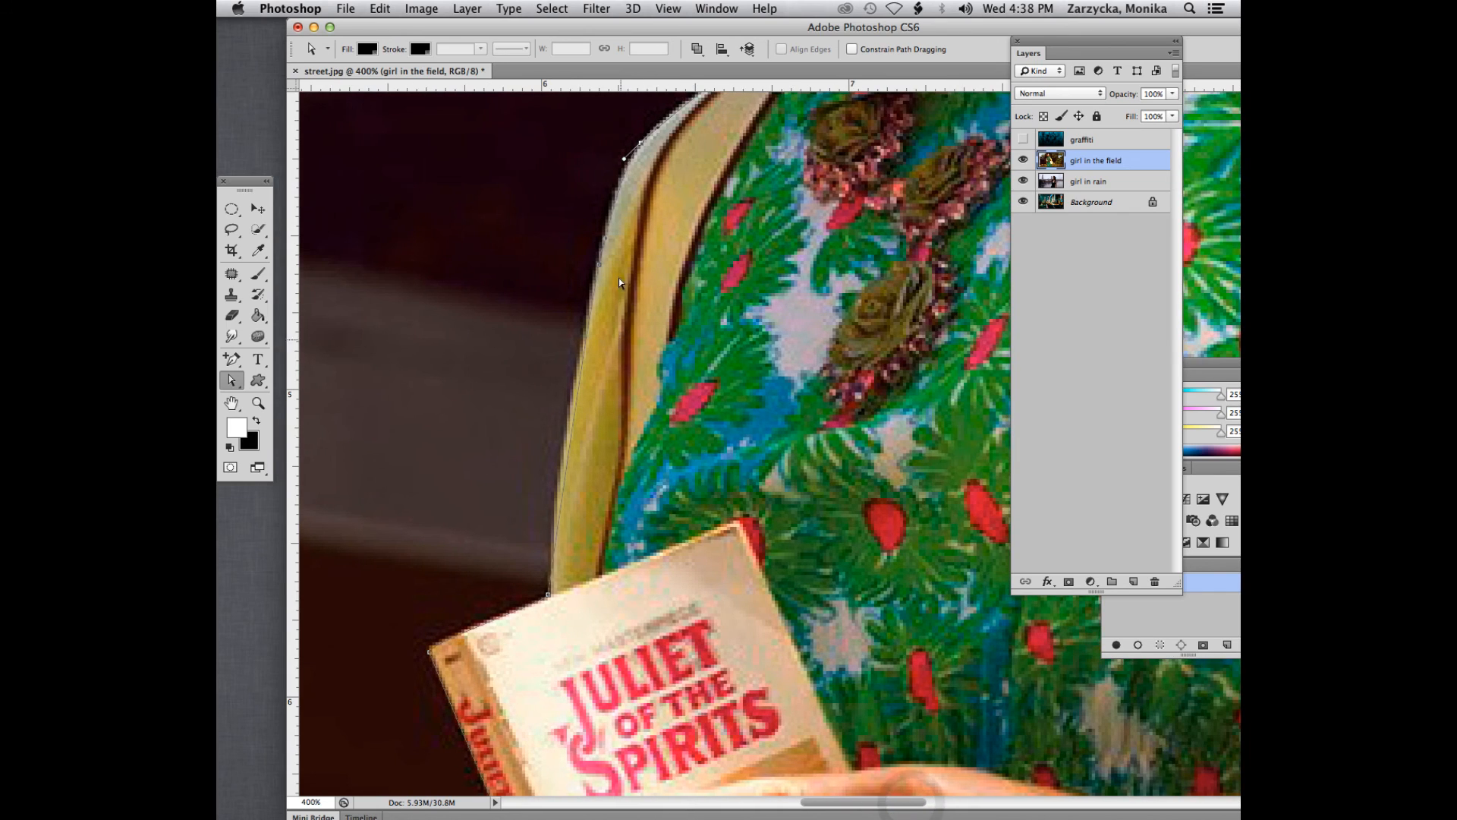
left_click(597, 265)
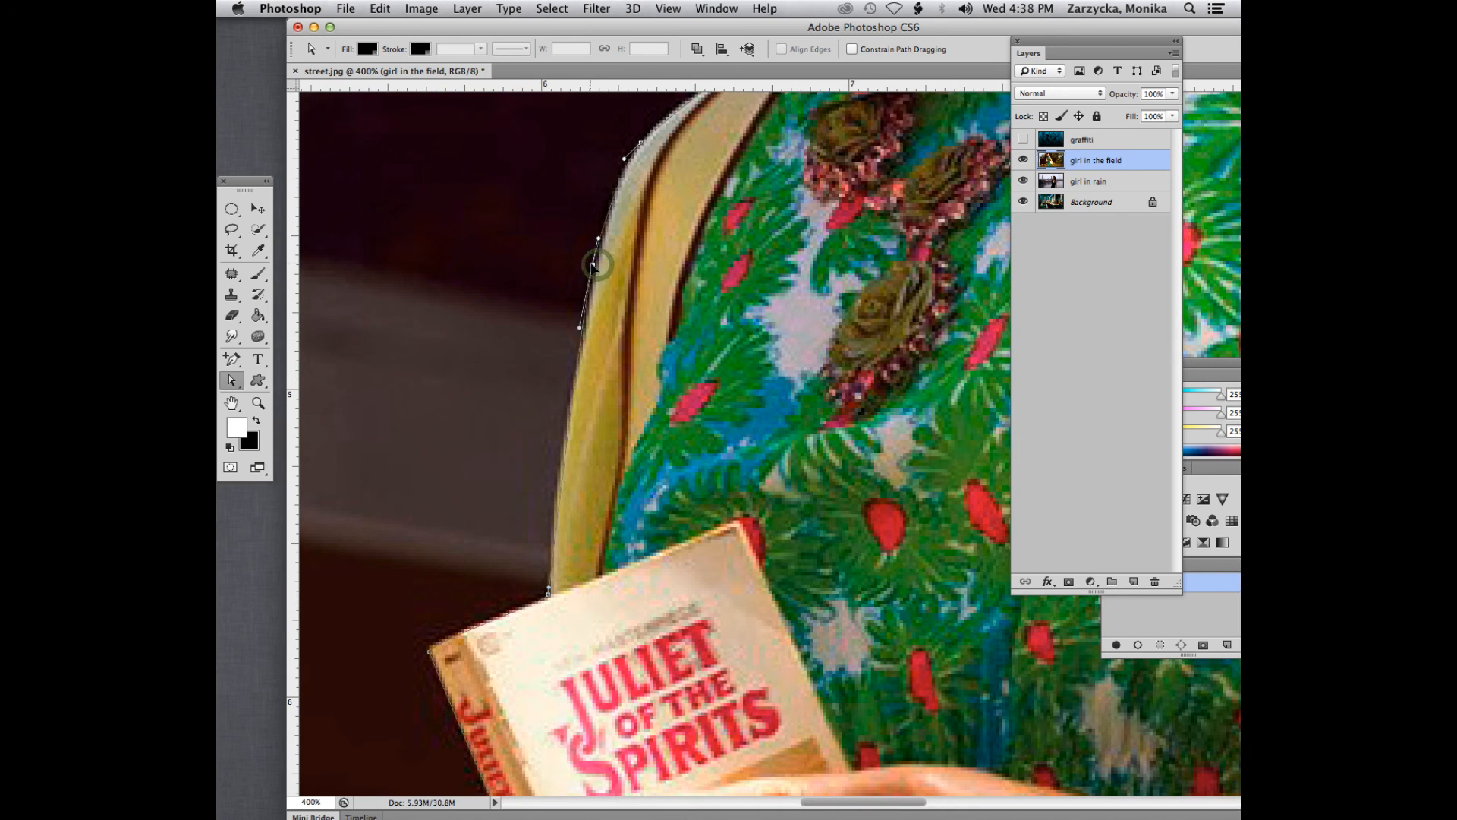
left_click(234, 363)
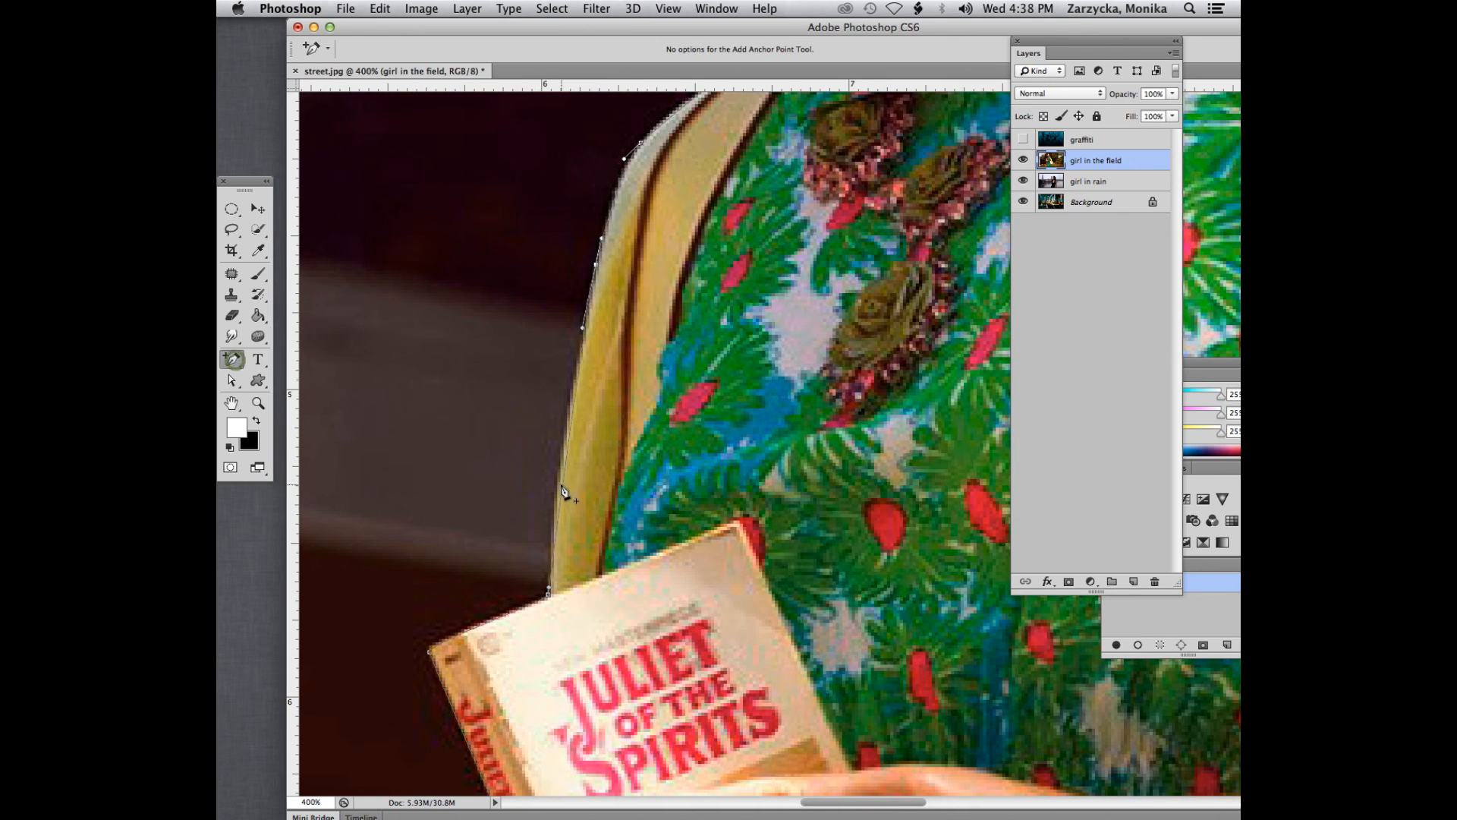
left_click(563, 483)
left_click(232, 381)
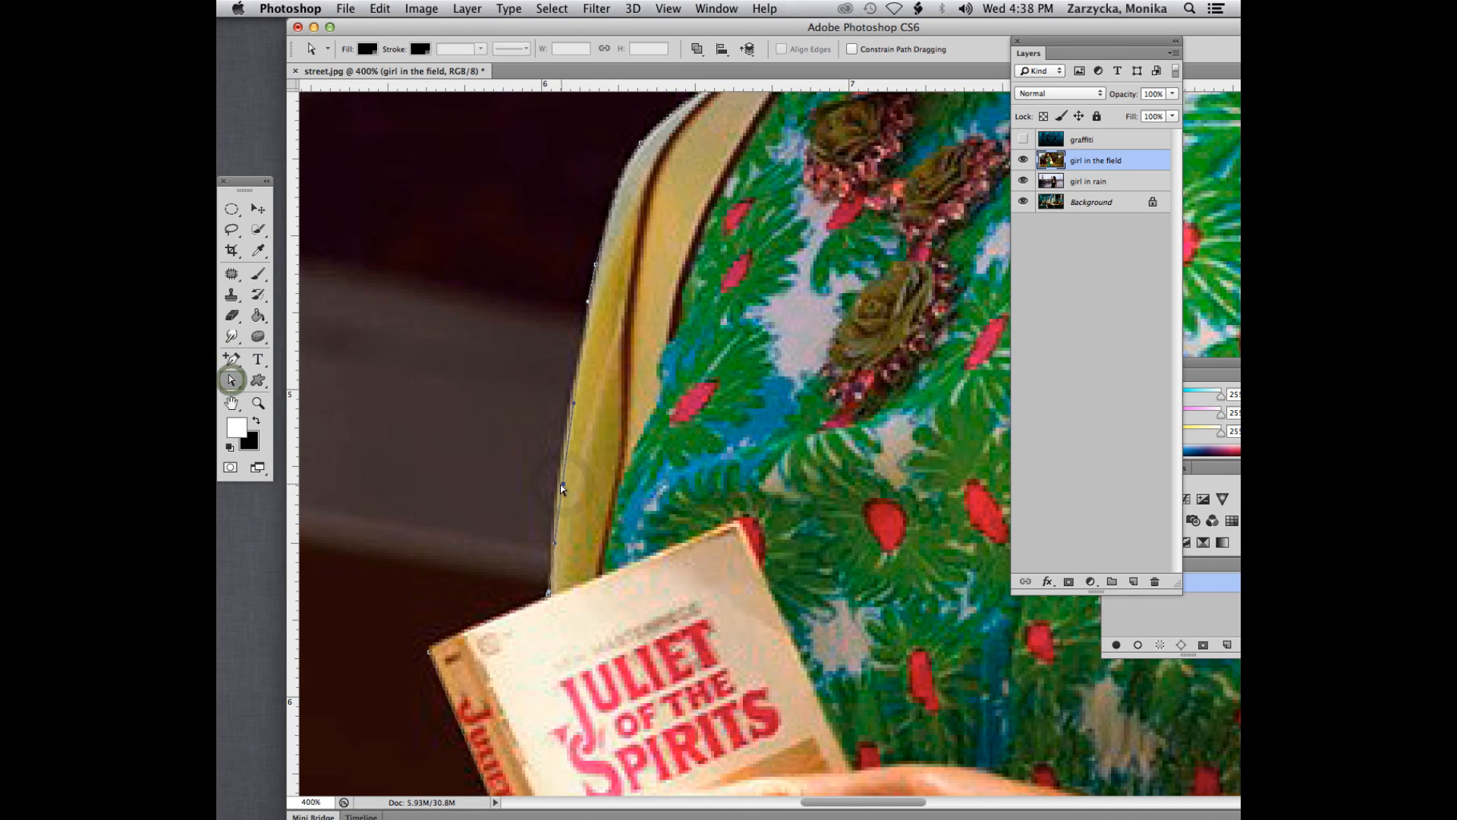
left_click_drag(560, 483, 558, 487)
- Adjust the path around the fingertip that shows behind the book's spine
scroll(508, 571, "down", 4)
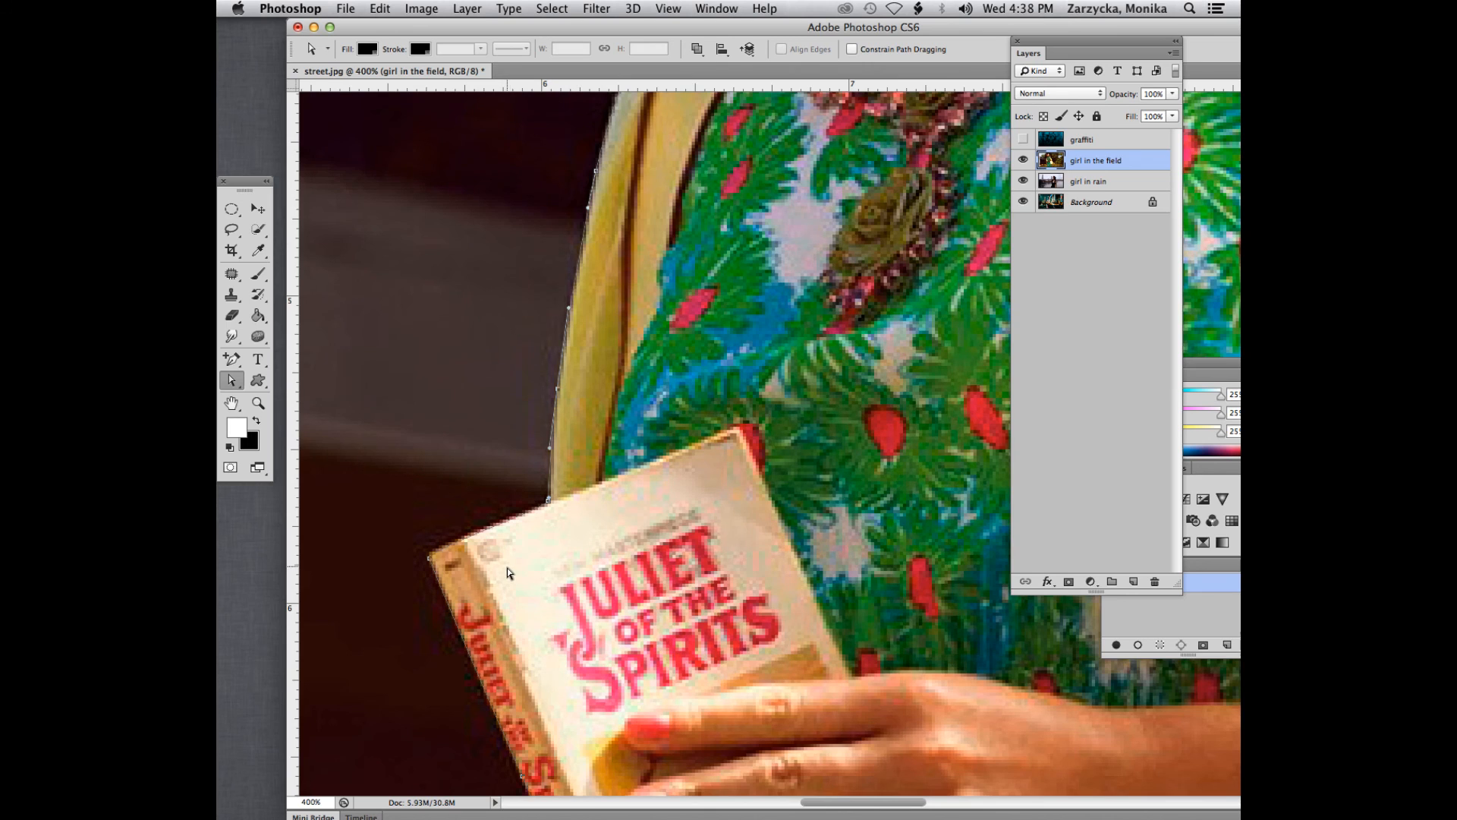
scroll(507, 567, "down", 4)
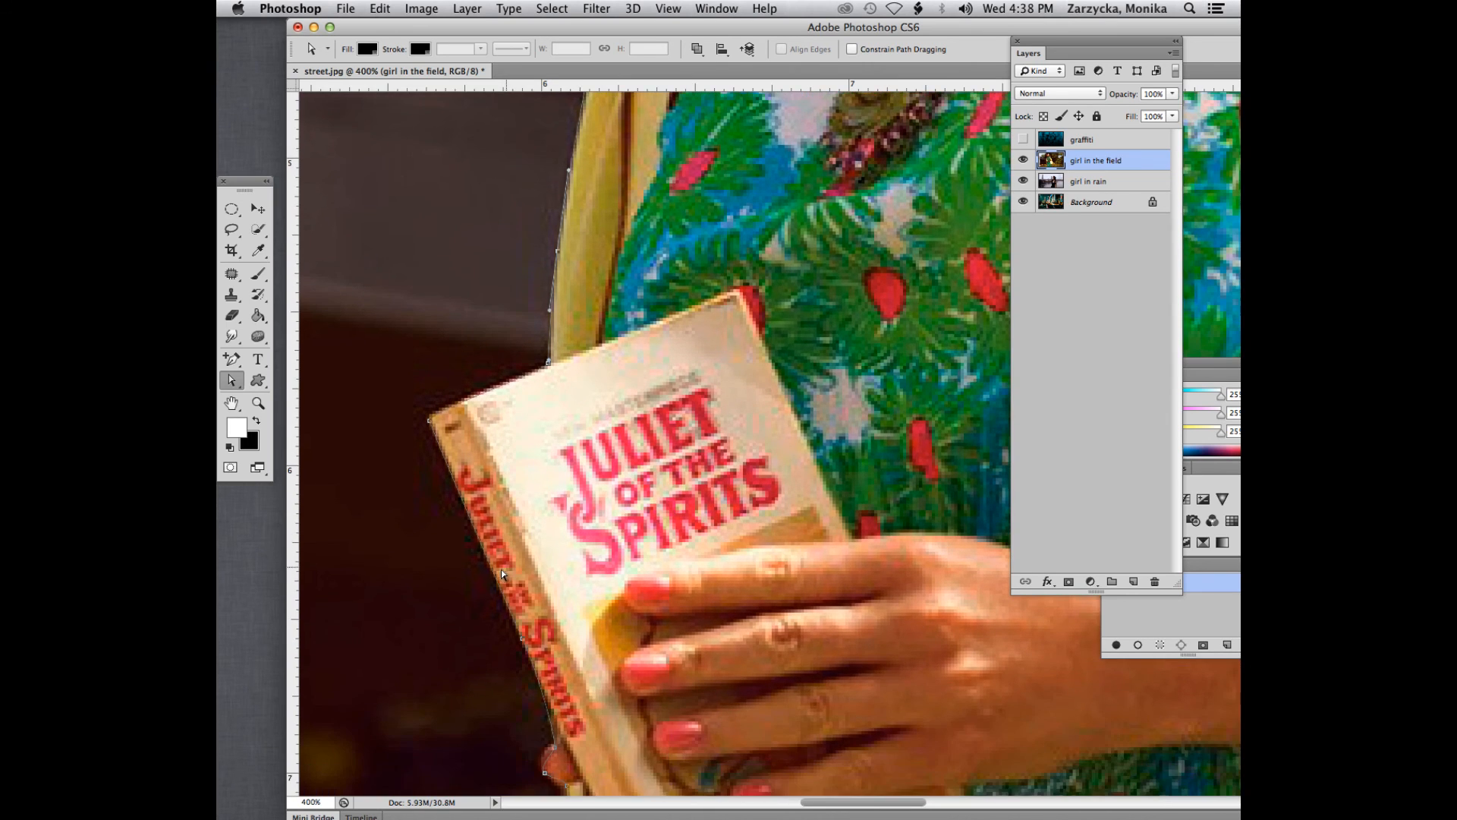
scroll(449, 444, "down", 5)
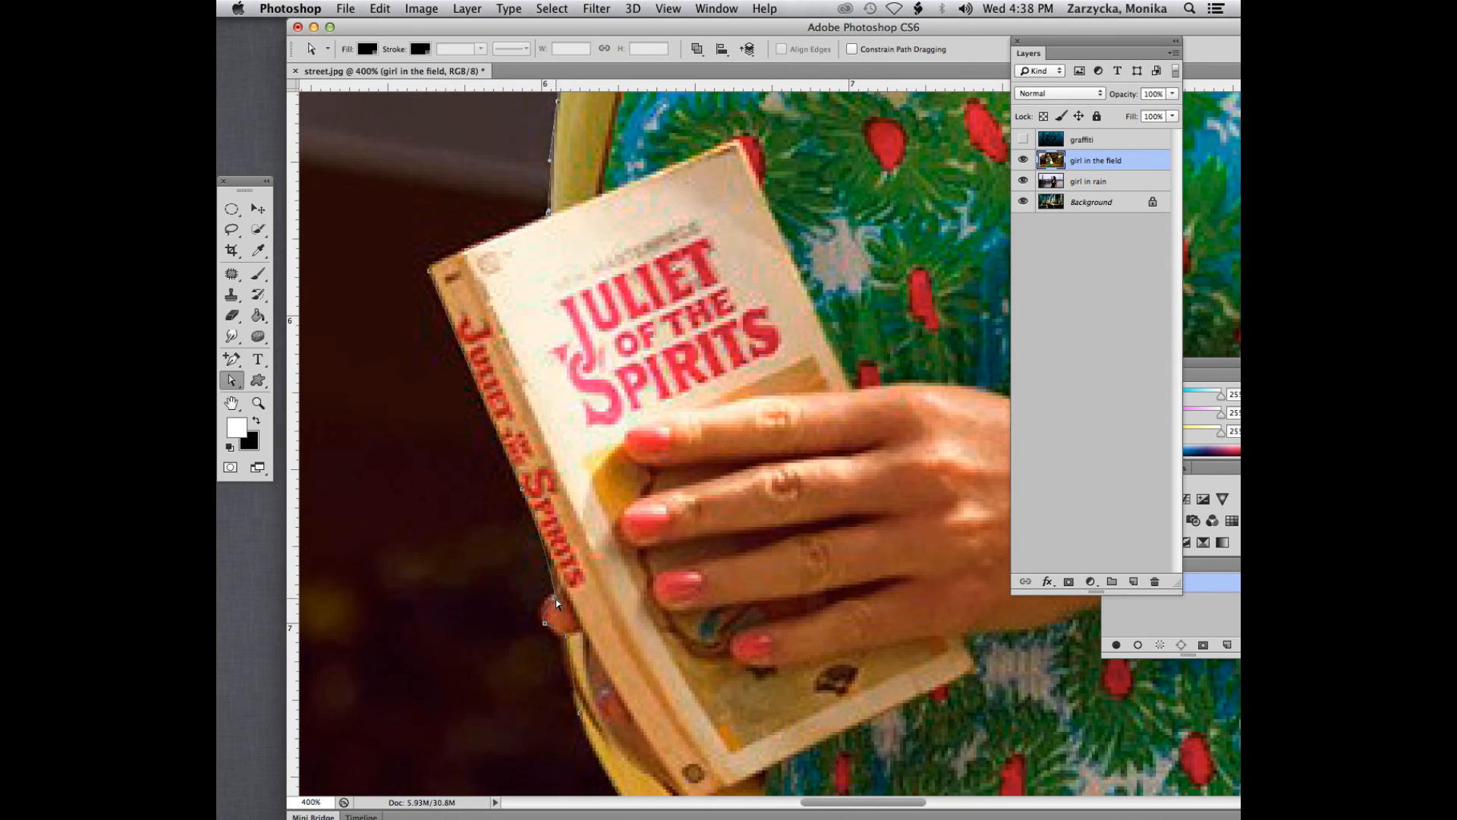
left_click_drag(554, 602, 546, 646)
- Add an anchor point on the cardigan's outer edge below the book and shift it slightly to follow the curve
scroll(544, 656, "down", 5)
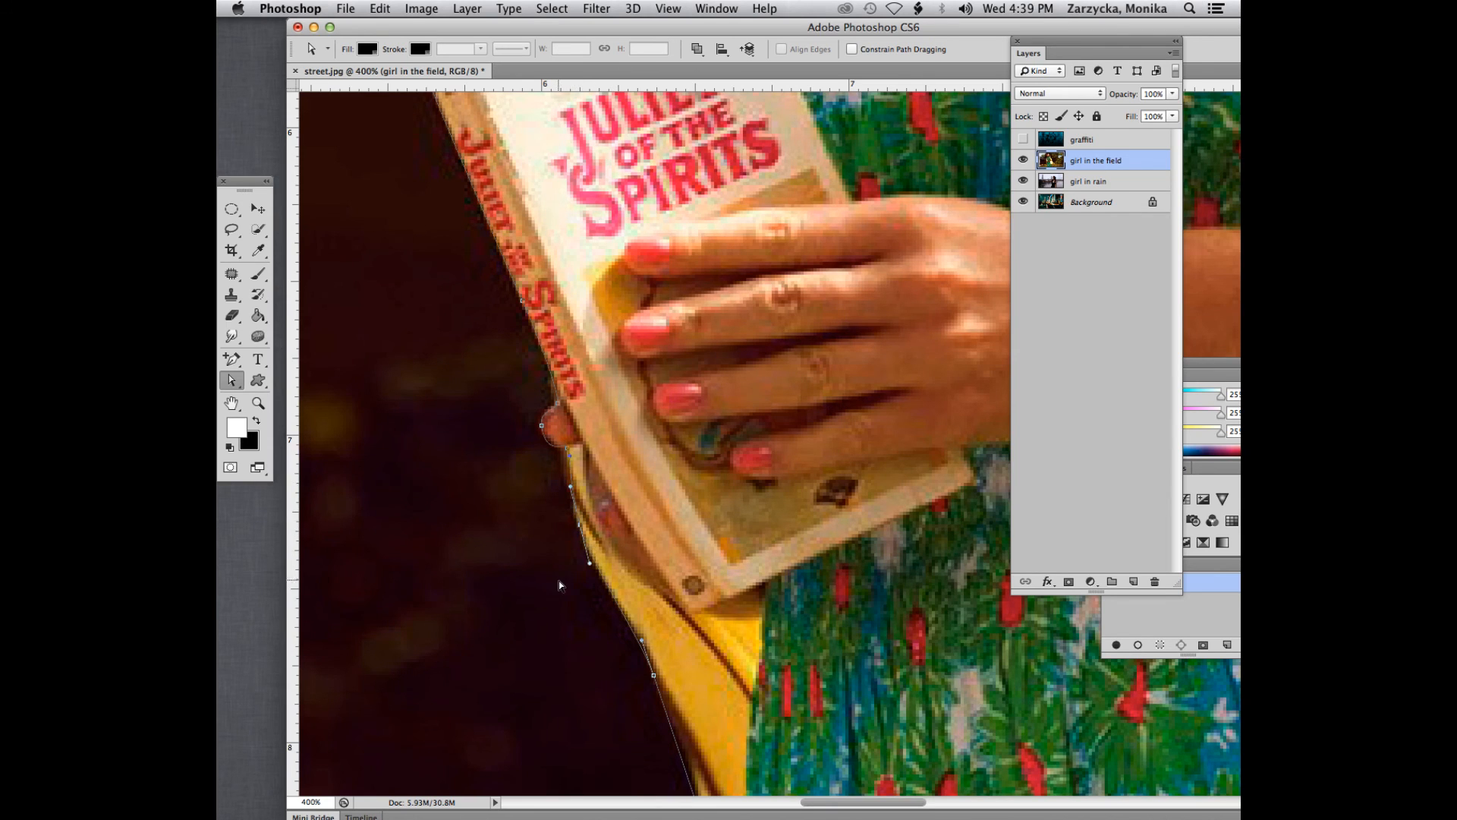
scroll(560, 585, "down", 10)
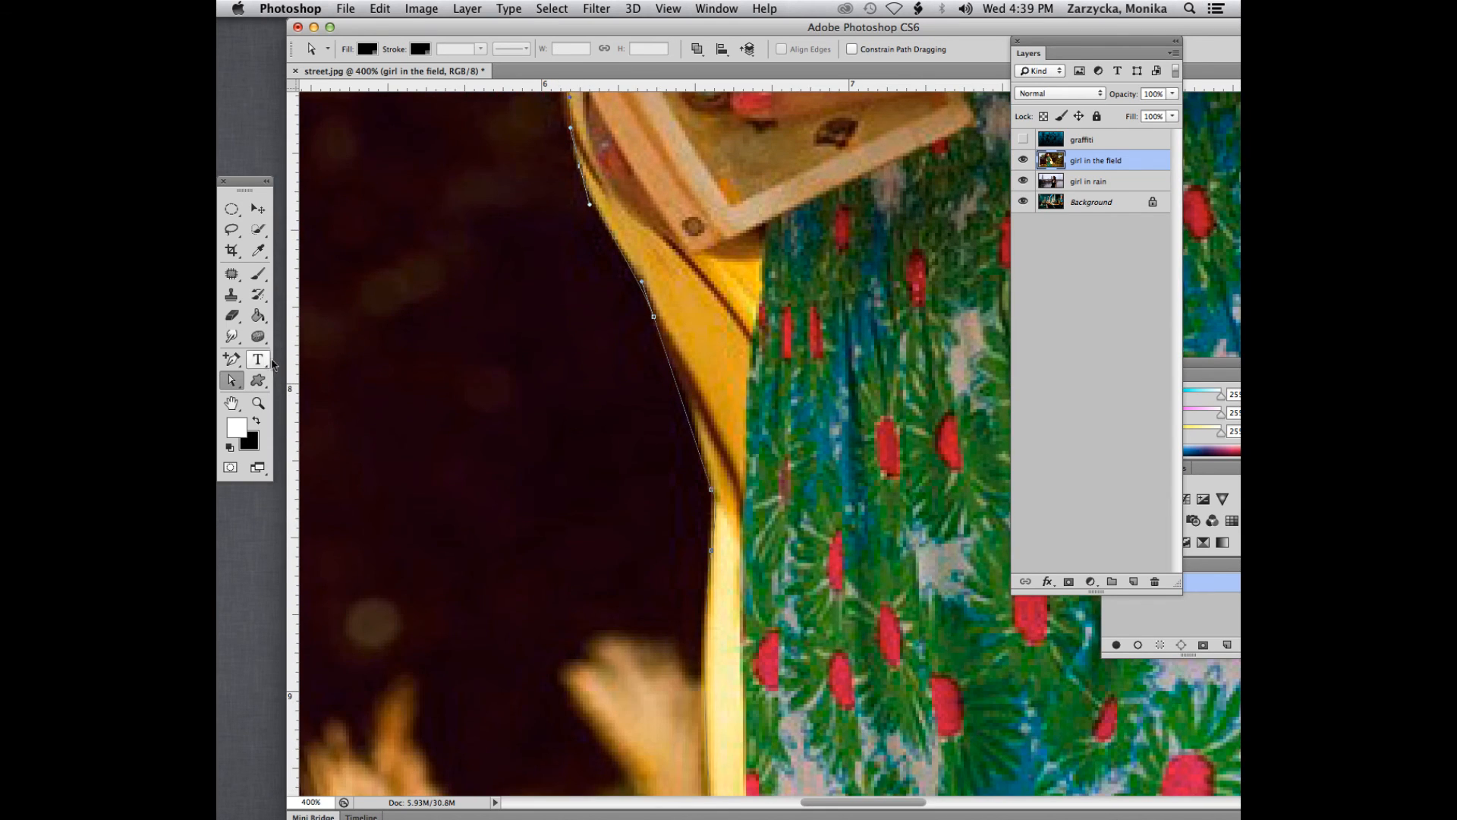
key("p")
left_click(685, 410)
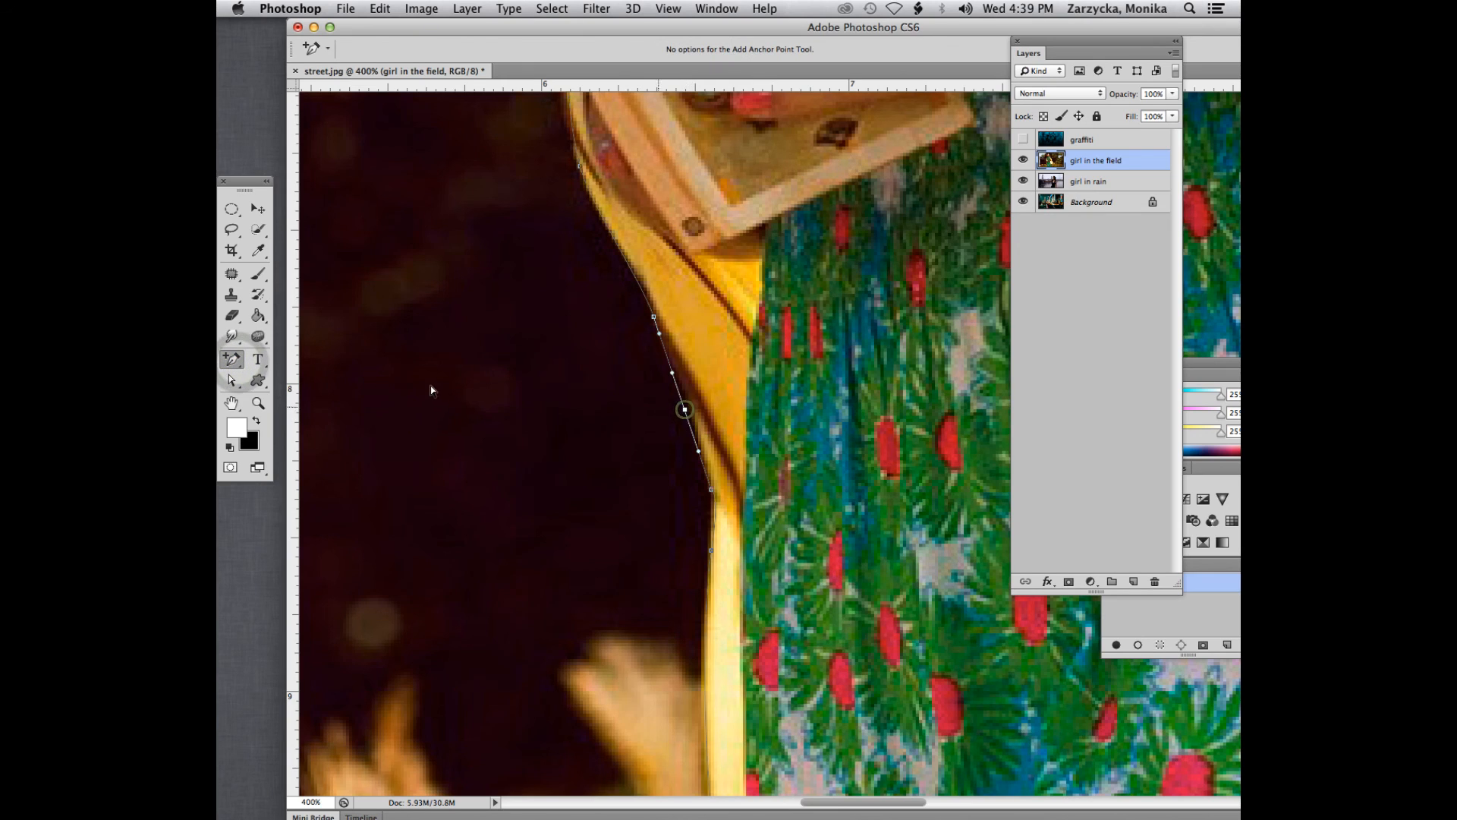
key("a")
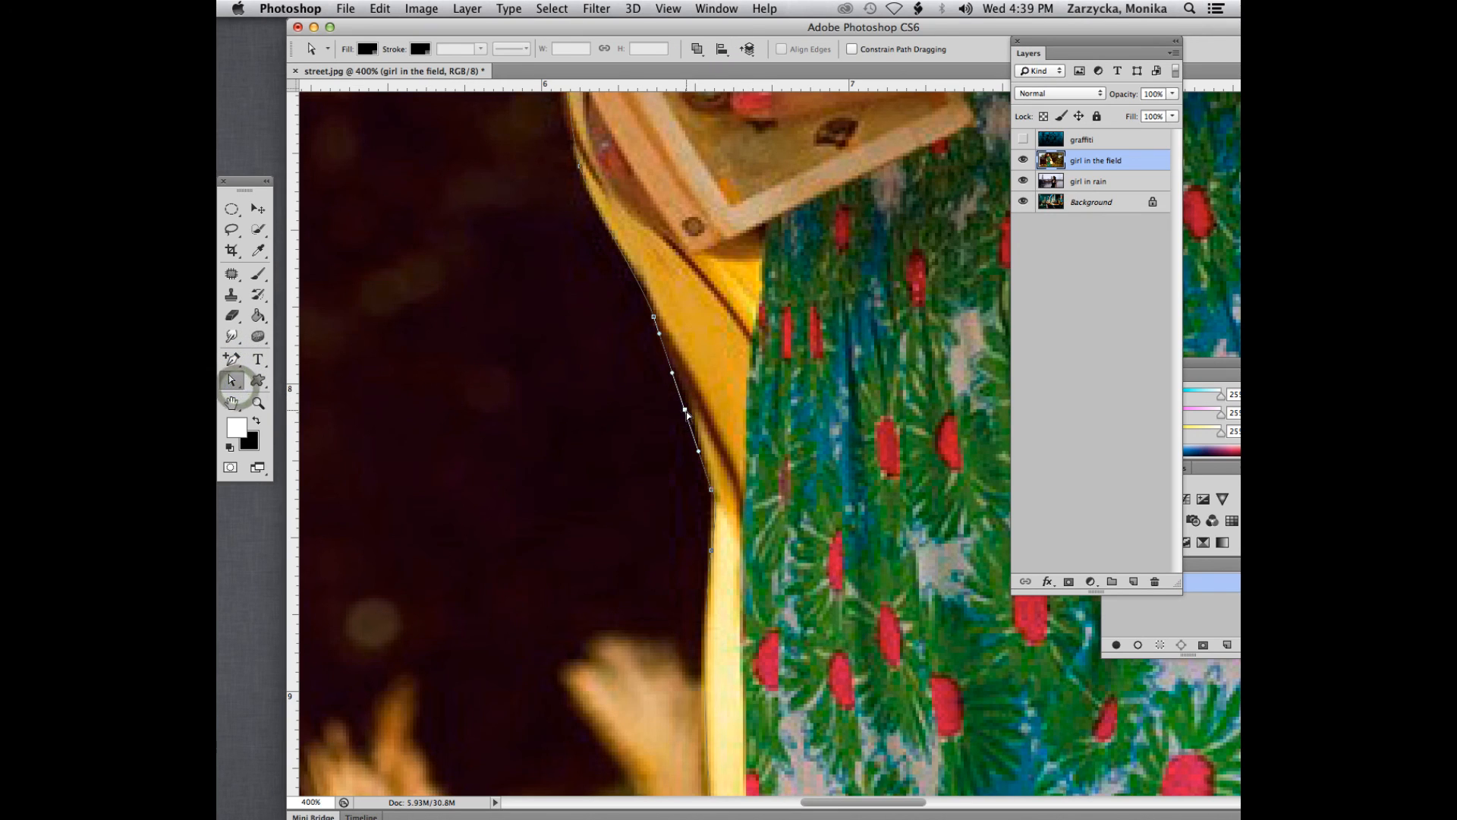
left_click_drag(686, 411, 688, 406)
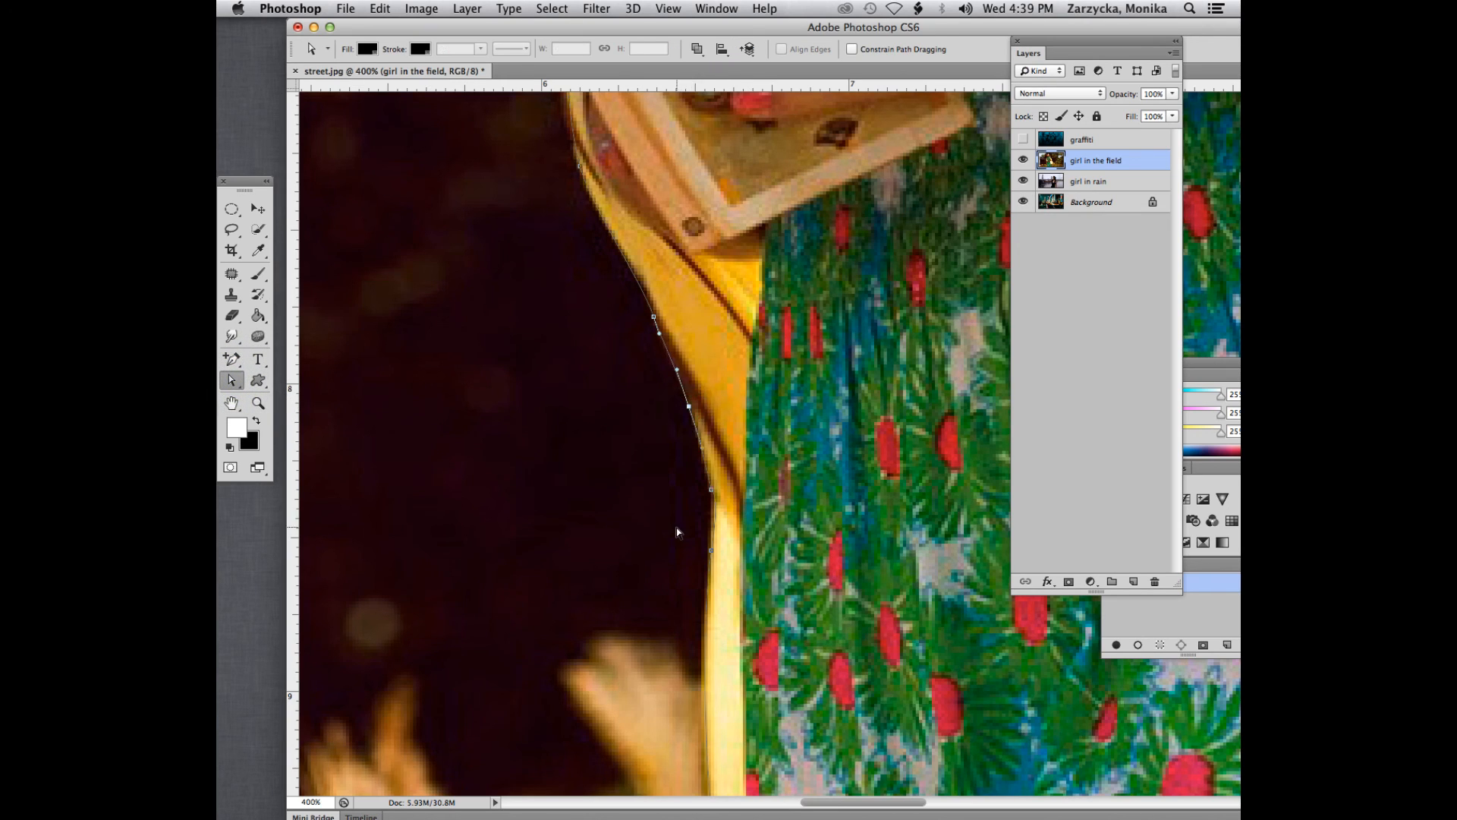
- Reshape the curve along the cardigan's lower hem beside the hanging flap by adjusting the anchor point's direction handle
scroll(676, 531, "down", 5)
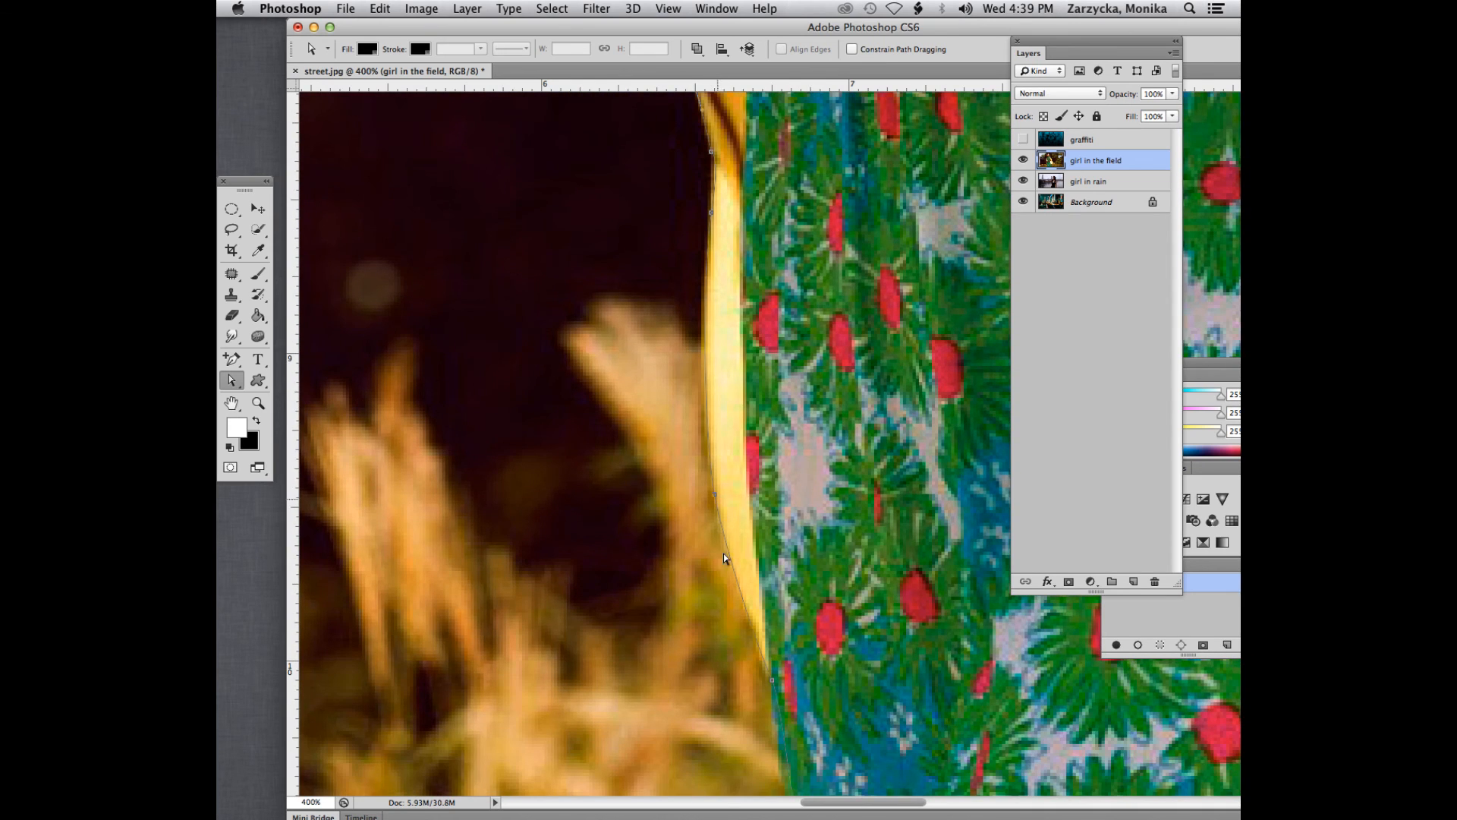
scroll(724, 554, "down", 5)
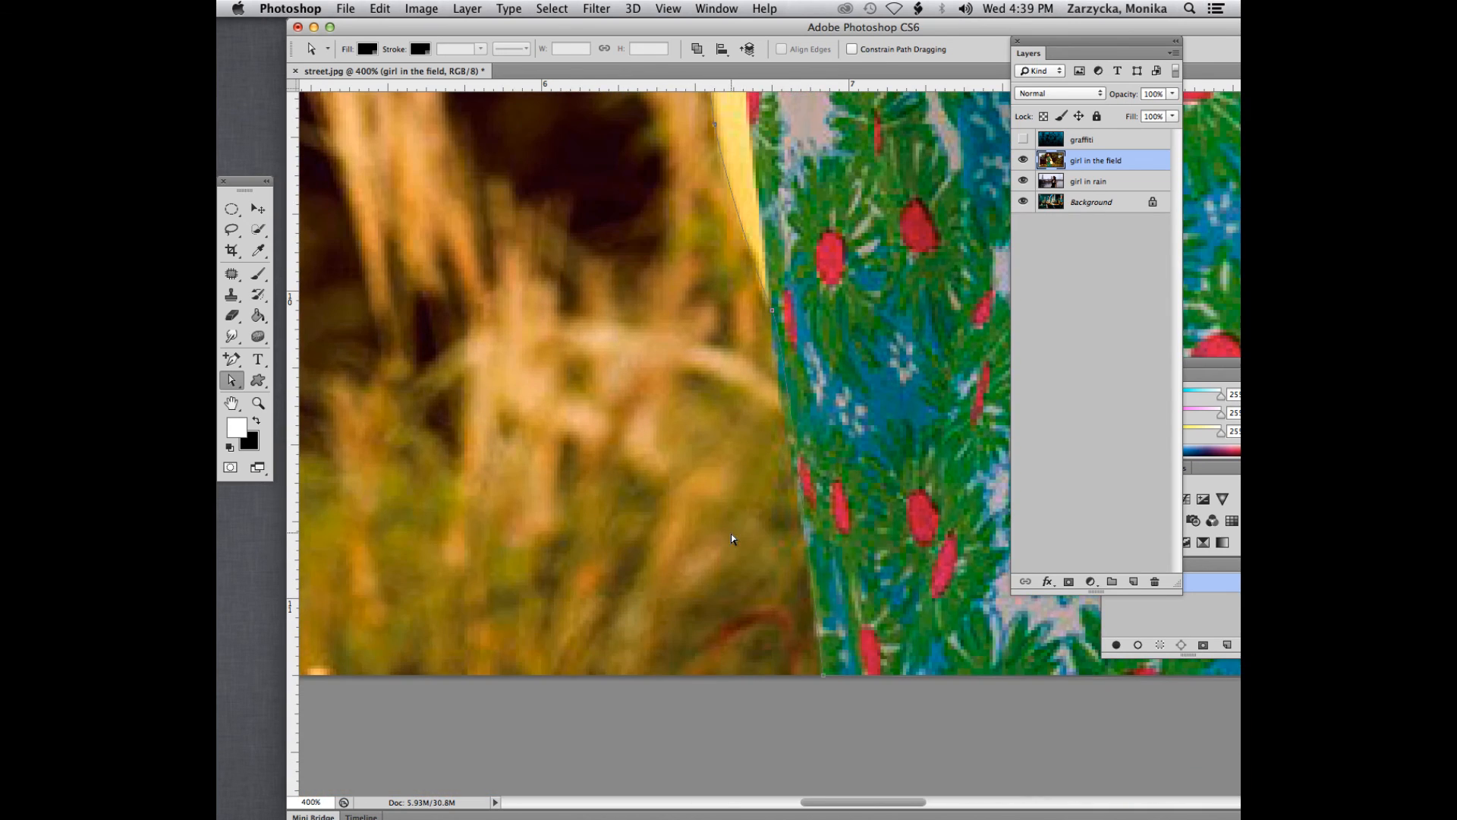
left_click_drag(770, 312, 808, 346)
left_click_drag(876, 800, 1017, 774)
scroll(835, 424, "up", 4)
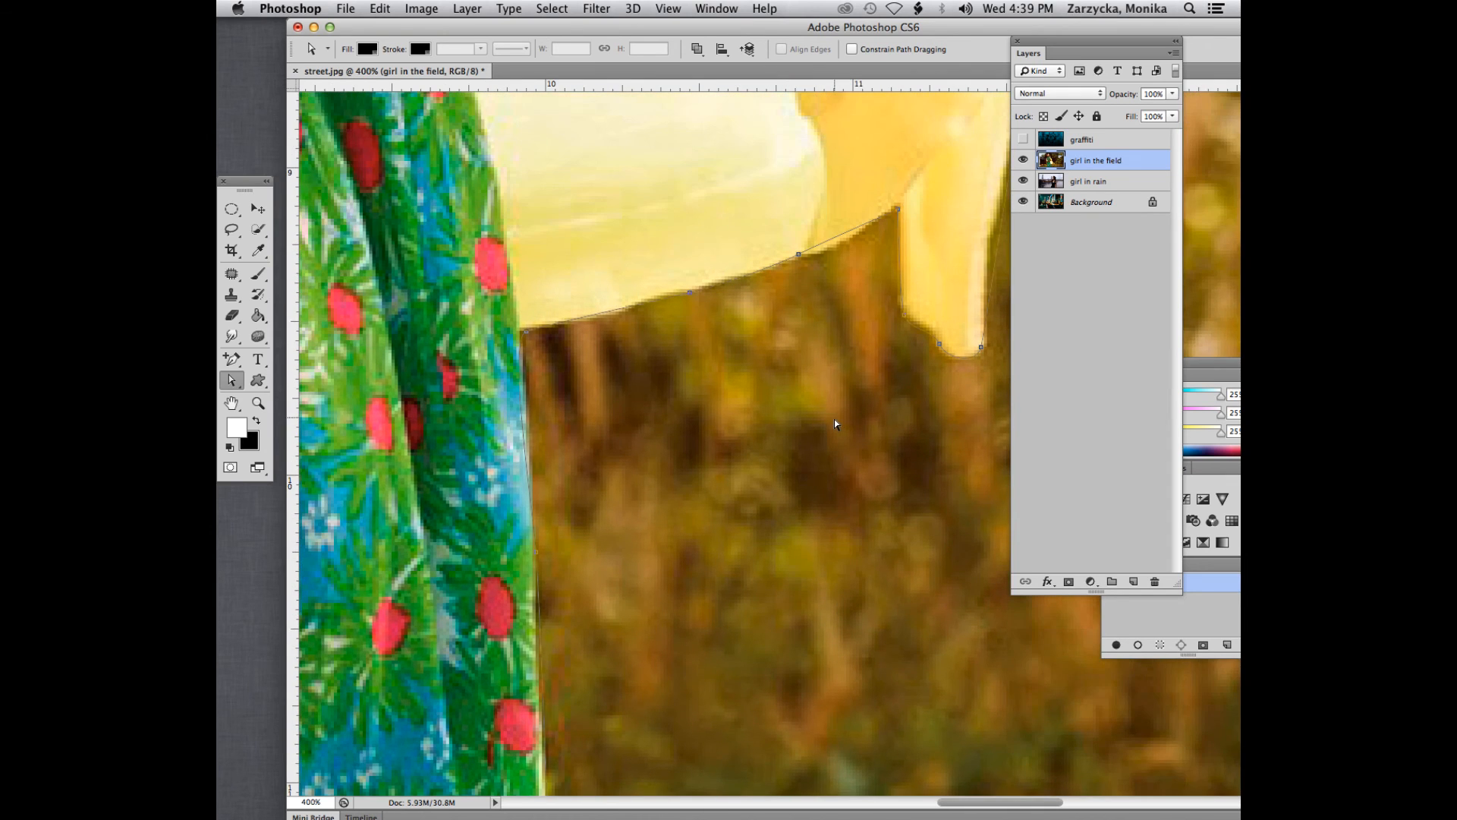
scroll(842, 456, "up", 1)
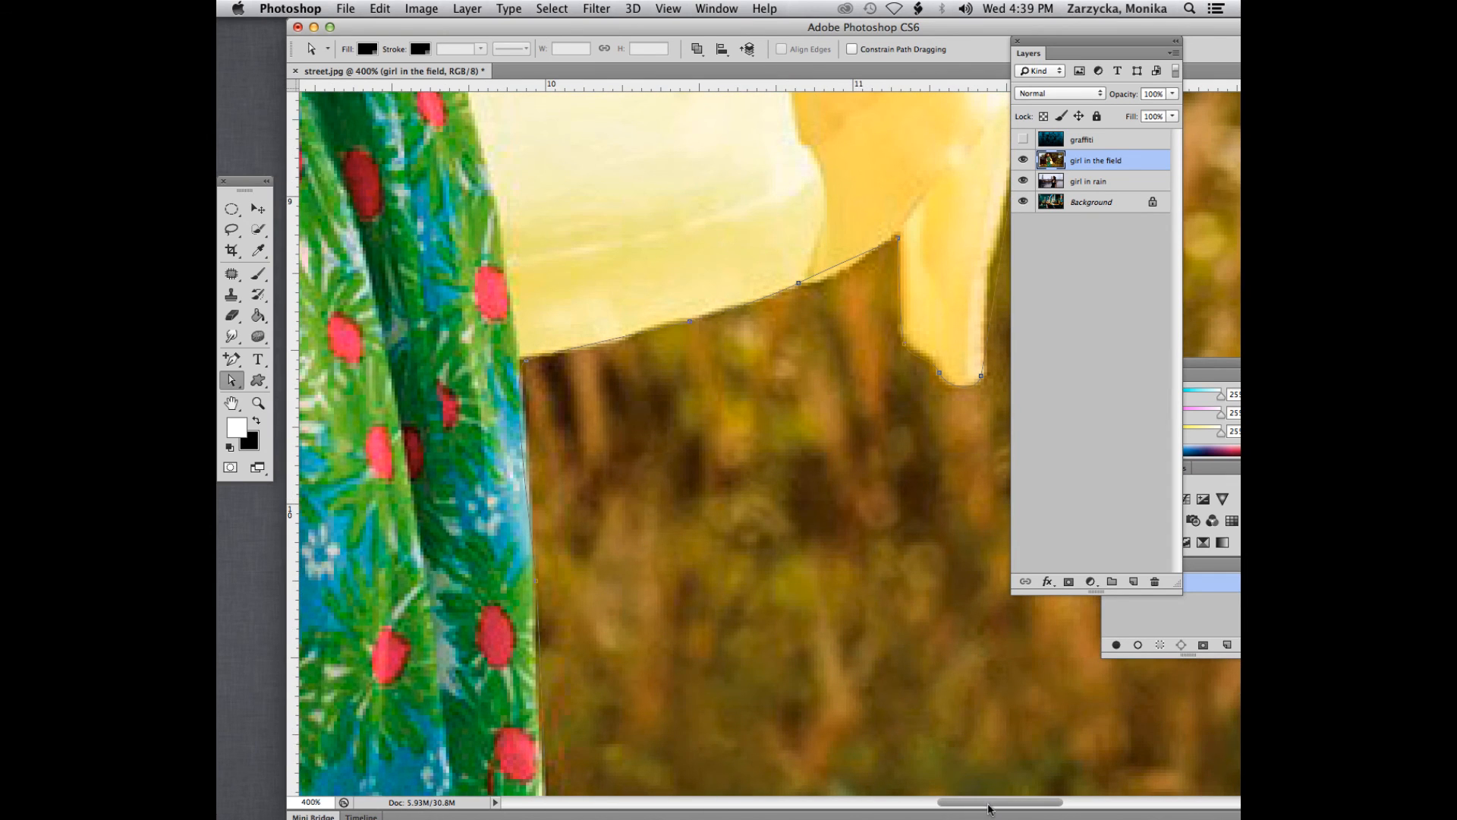
left_click_drag(988, 806, 1020, 804)
scroll(624, 334, "up", 2)
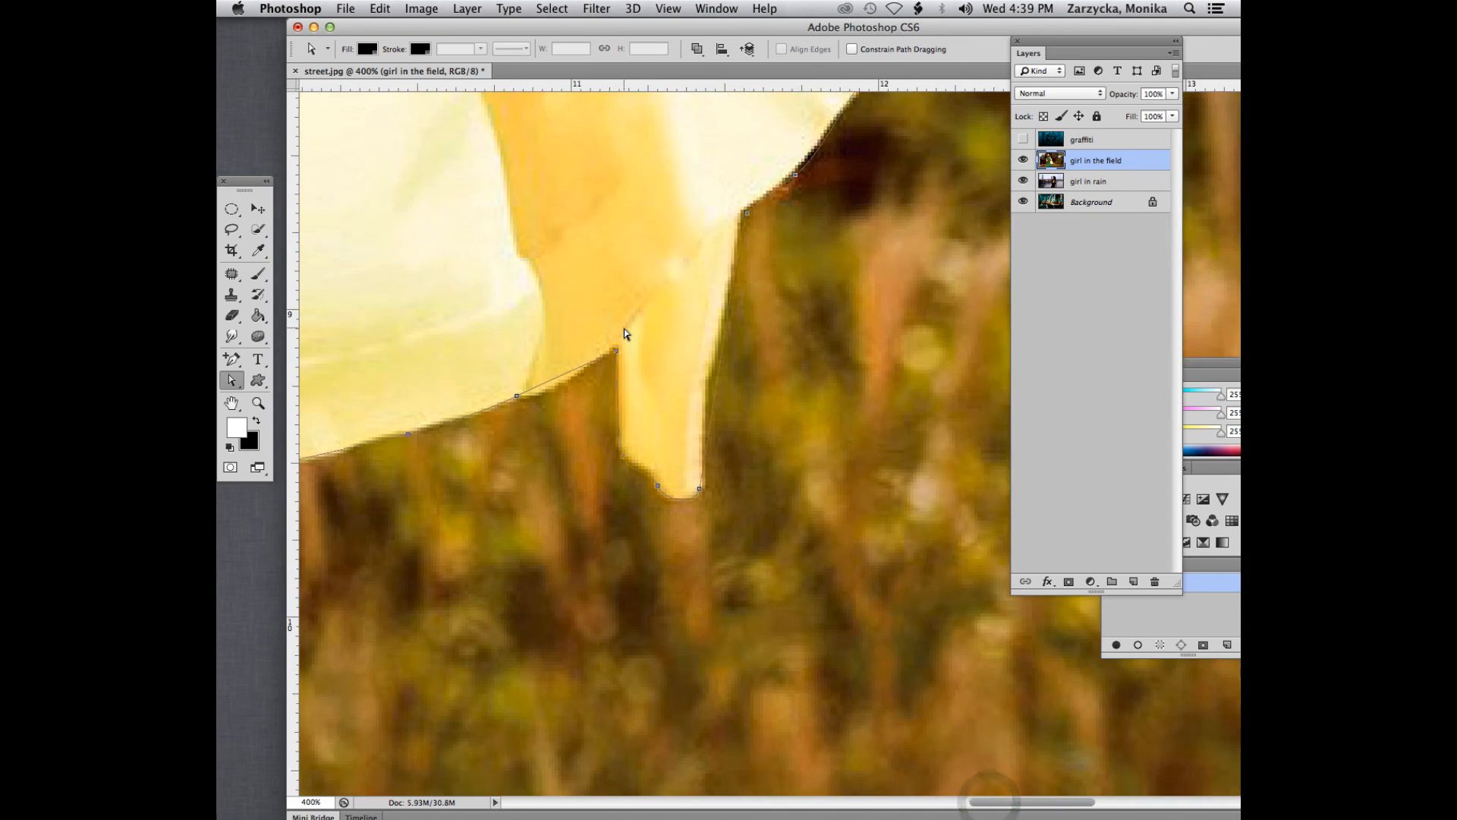
left_click(518, 395)
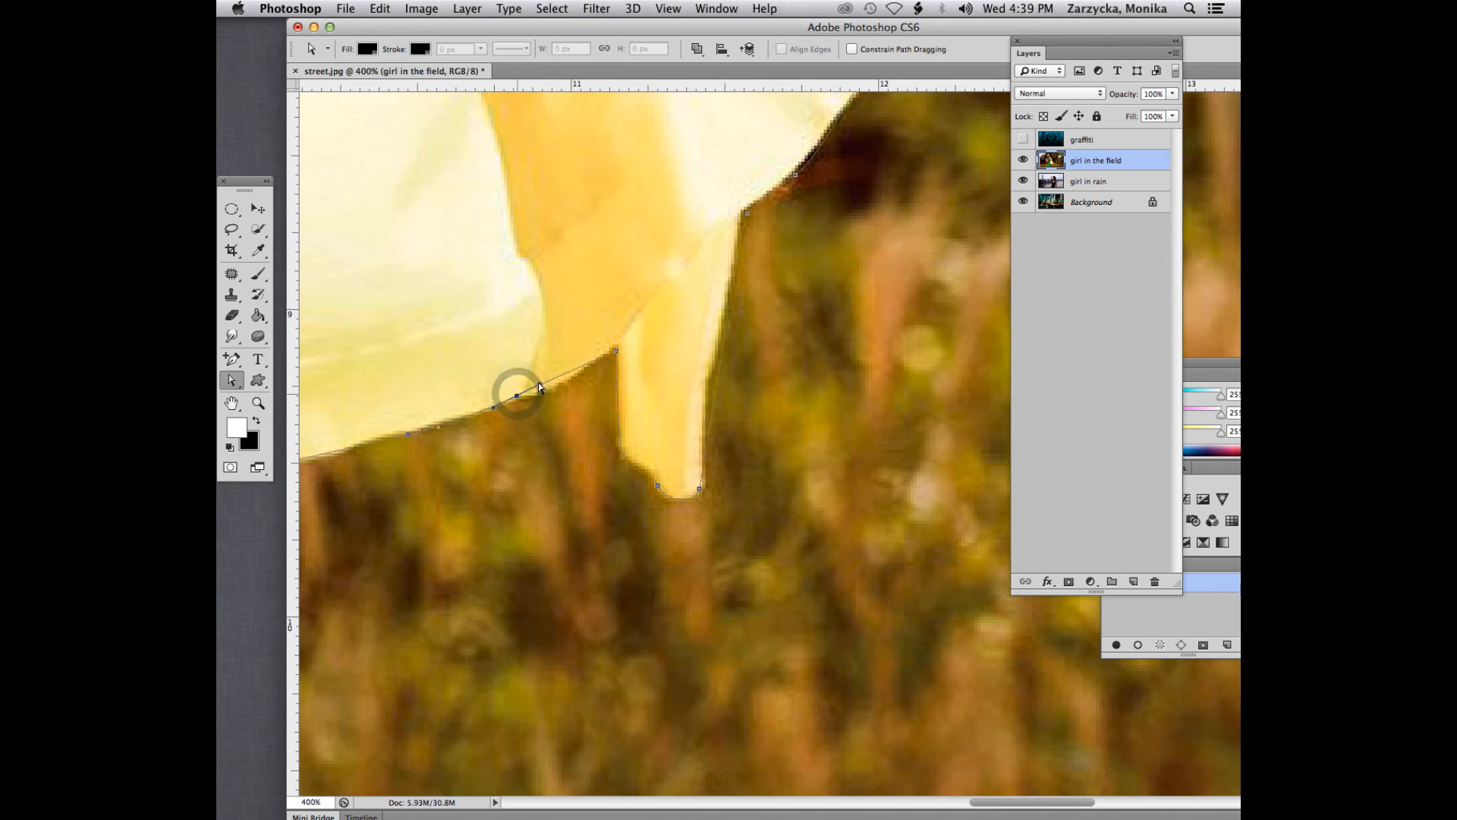
left_click_drag(541, 385, 515, 399)
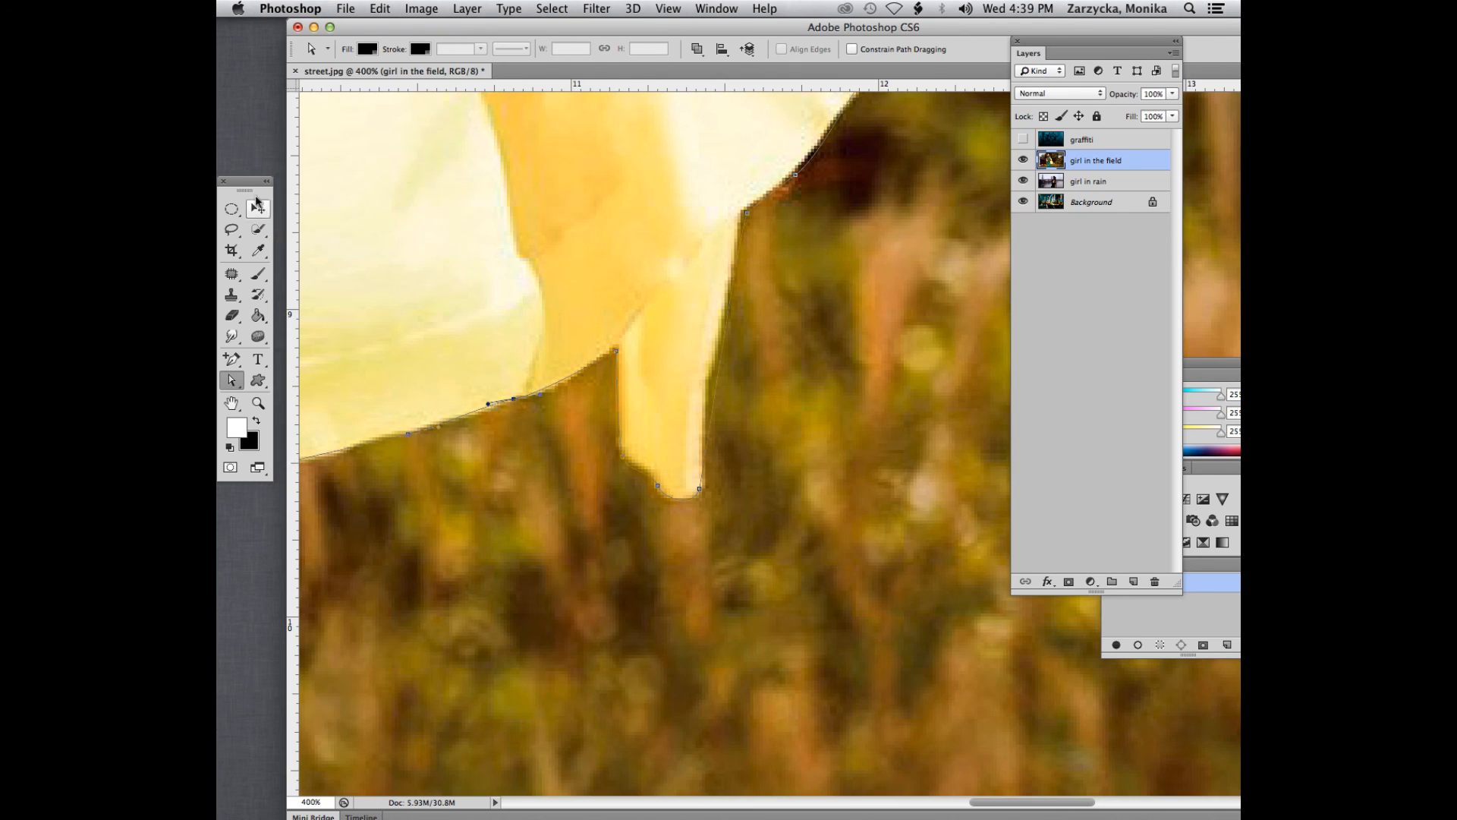
- Move the toolbox closer to the hanging cardigan flap and refine the anchor points at its lower tip and upper corner
left_click_drag(245, 181, 359, 174)
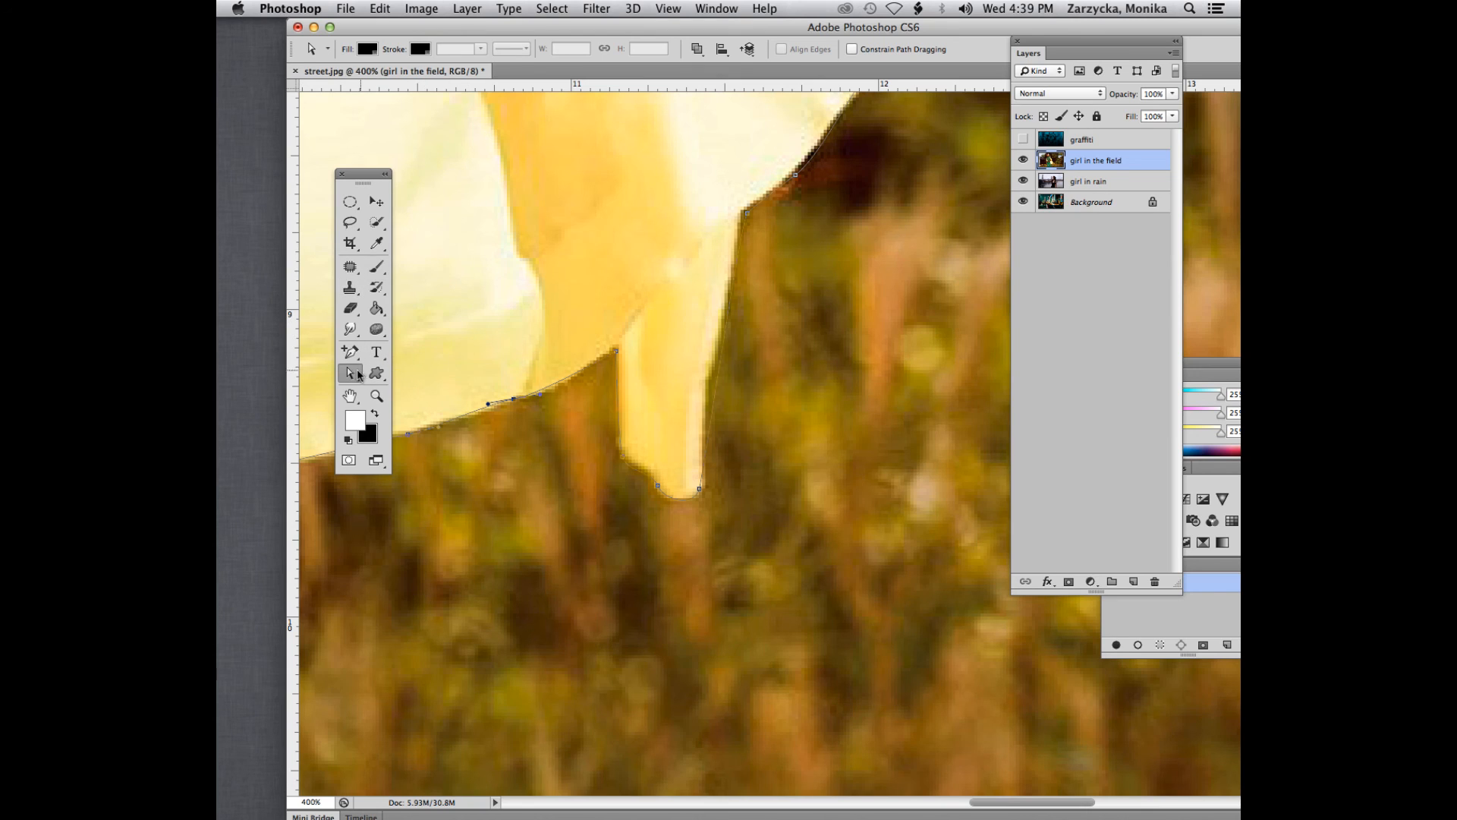
left_click(658, 486)
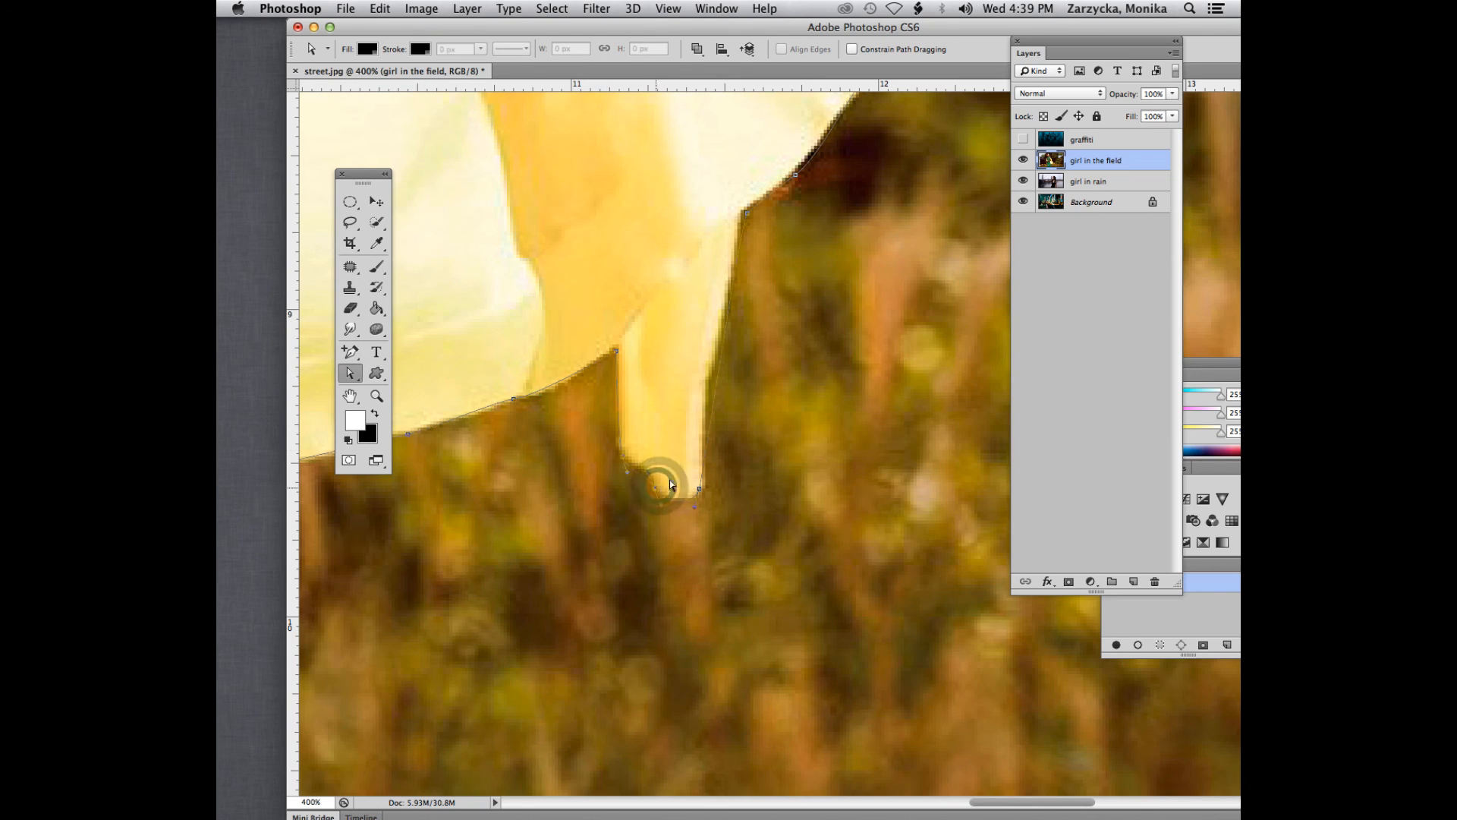
scroll(657, 487, "up", 3)
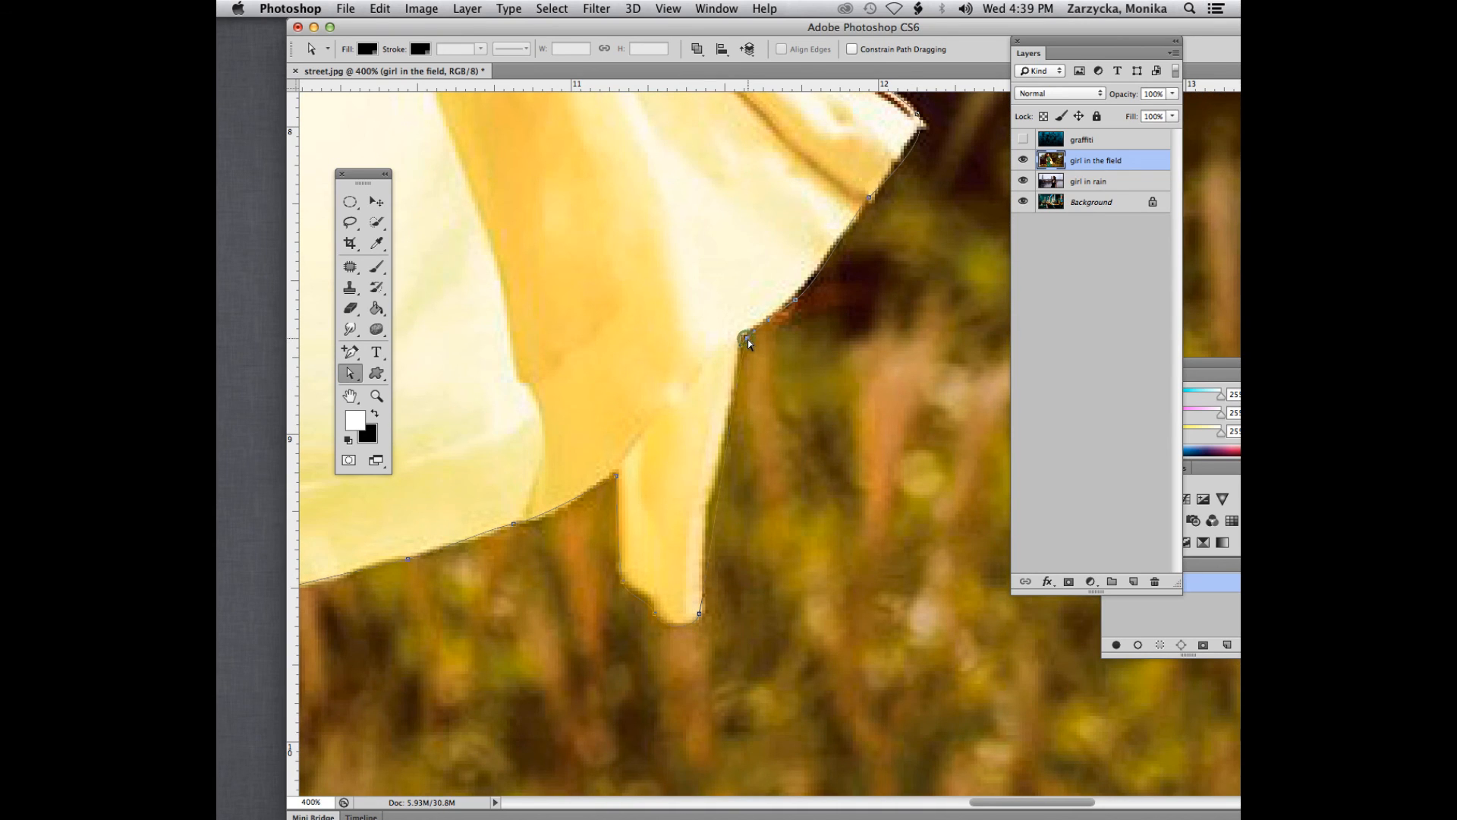
left_click(746, 339)
- Add an anchor point along the hanging flap's outer edge and fit the point and its handles to the fabric
left_click(350, 353)
left_click(714, 508)
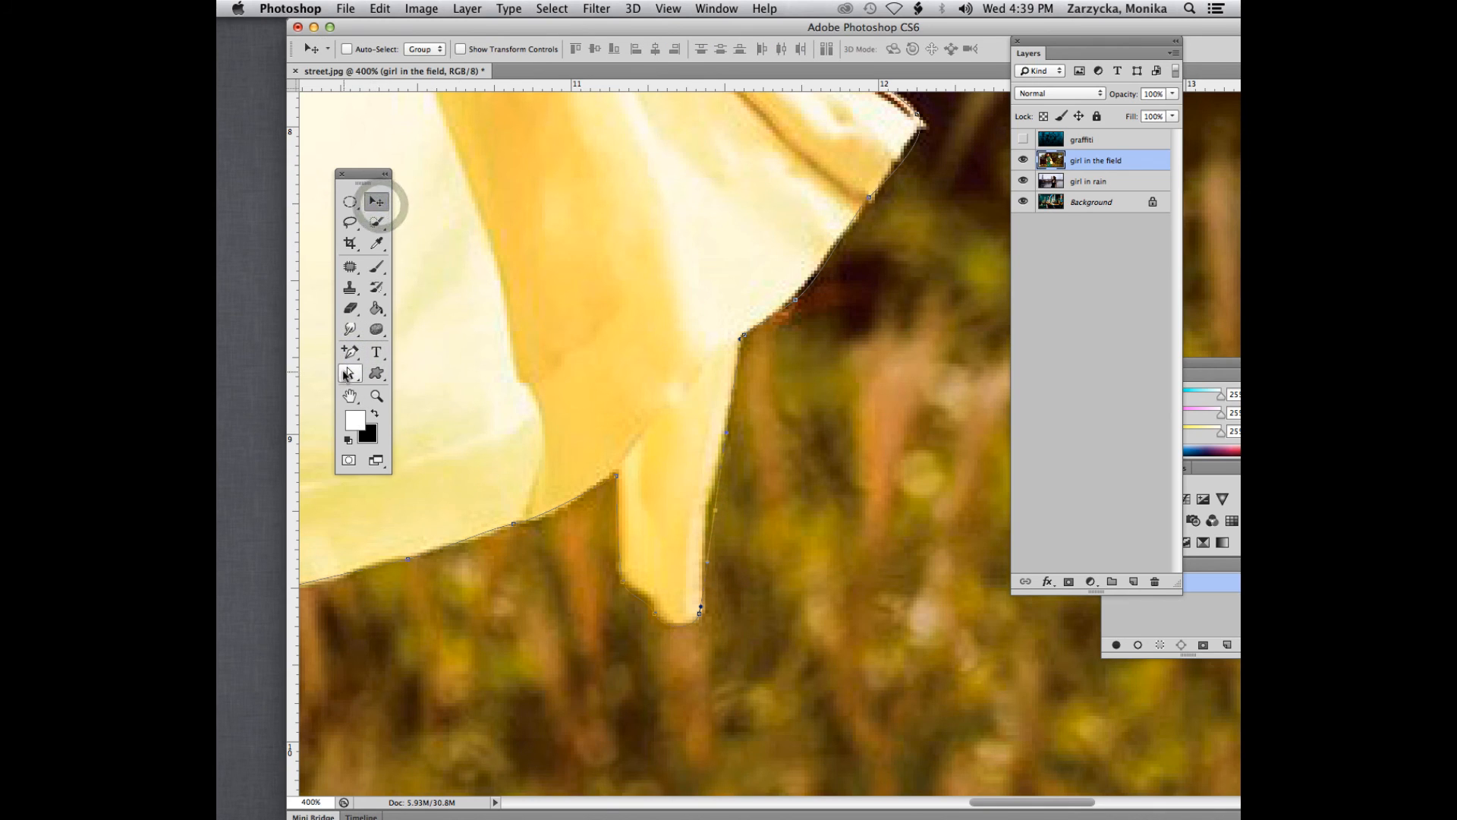
left_click(349, 372)
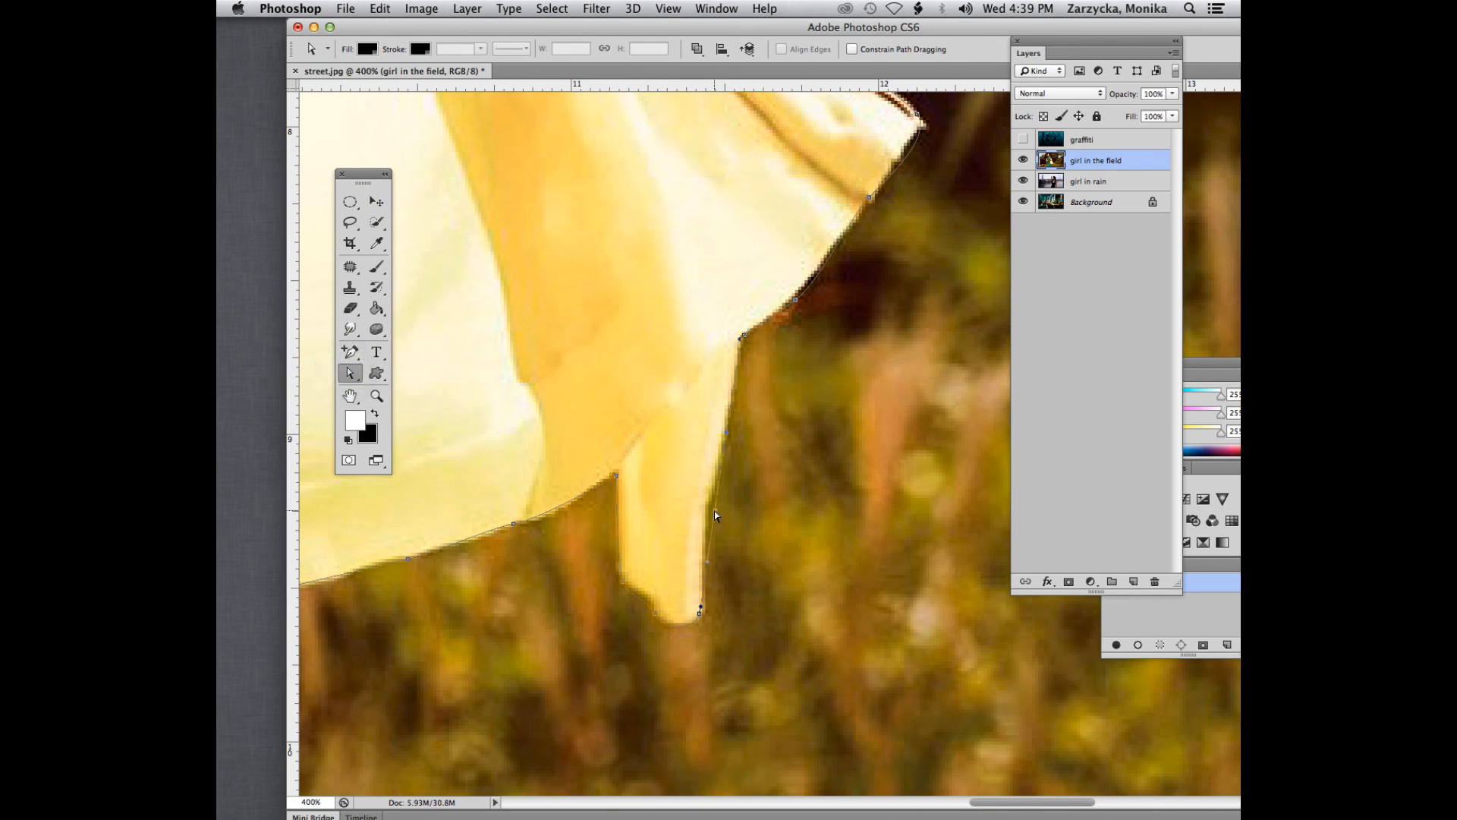
left_click_drag(713, 511, 706, 510)
left_click(707, 510)
left_click_drag(718, 429, 729, 437)
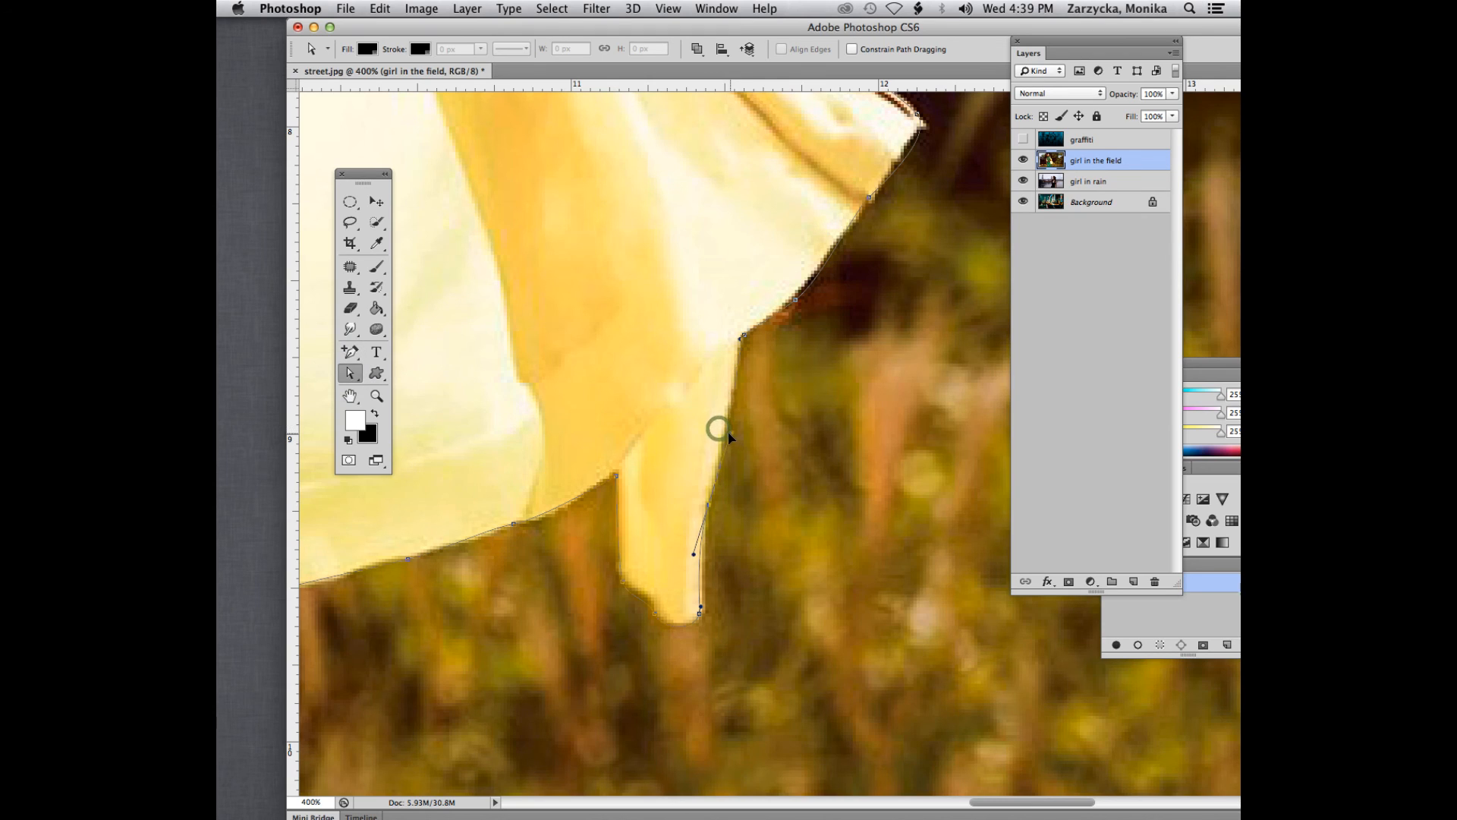
left_click(700, 613)
- Refine the path at the cardigan's outermost pointed corner and along the short edge below it
scroll(776, 480, "up", 5)
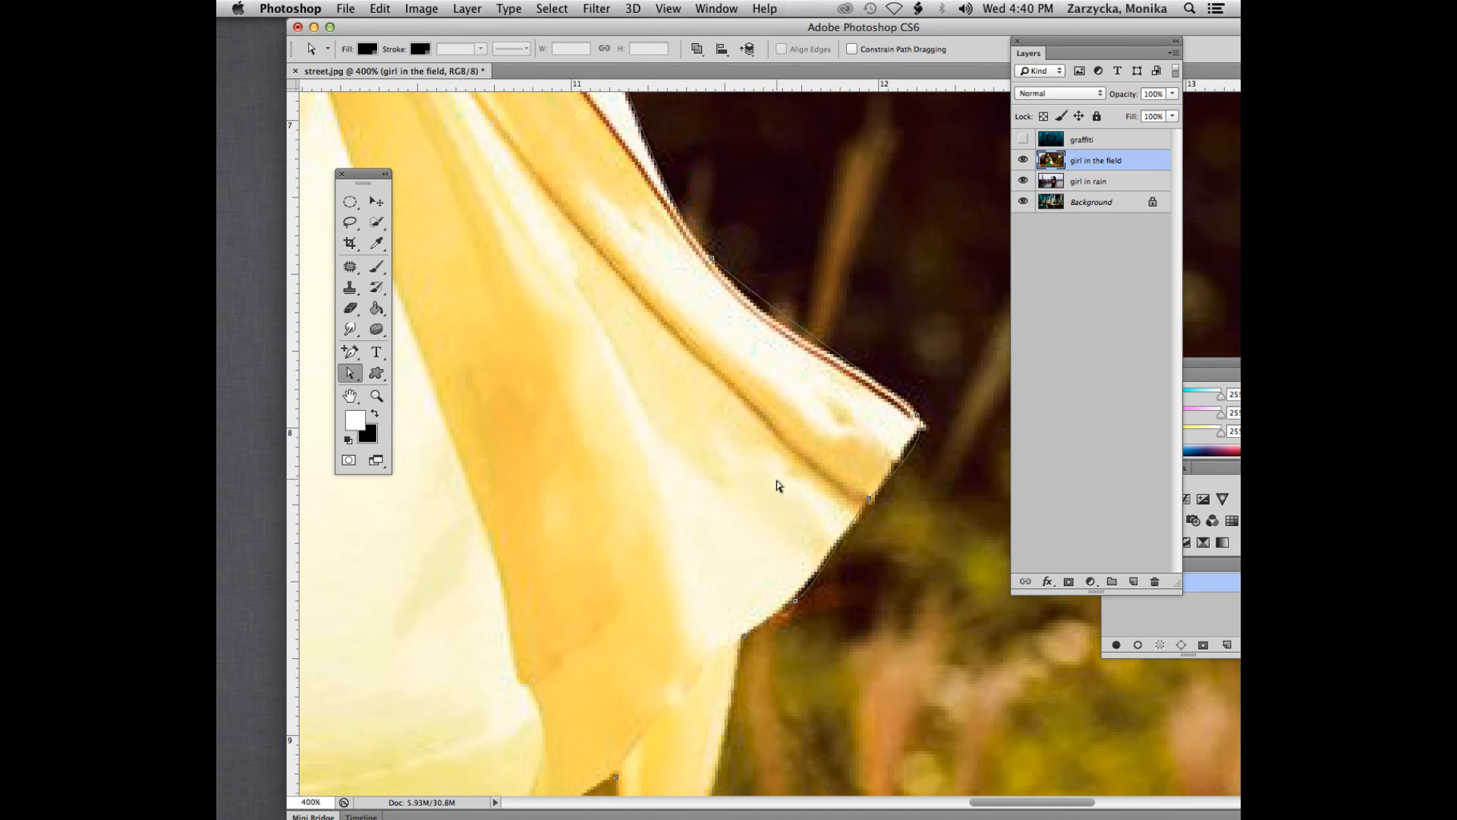
left_click_drag(934, 435, 926, 425)
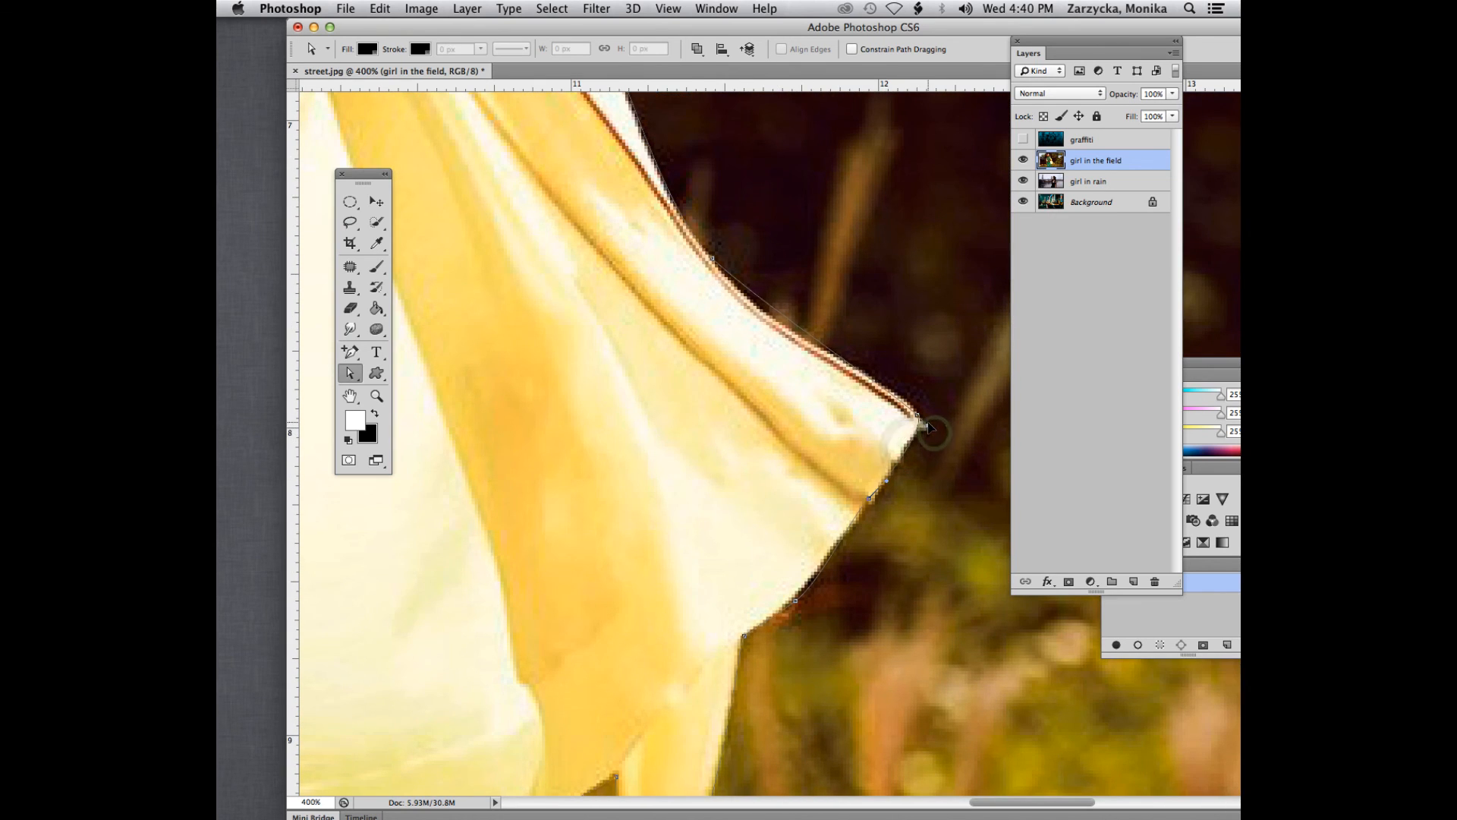
left_click(869, 495)
left_click(820, 581)
- Move the anchor points along the cardigan's curved edge above the pointed corner so the path hugs the red-trimmed and white fabric
scroll(820, 581, "up", 4)
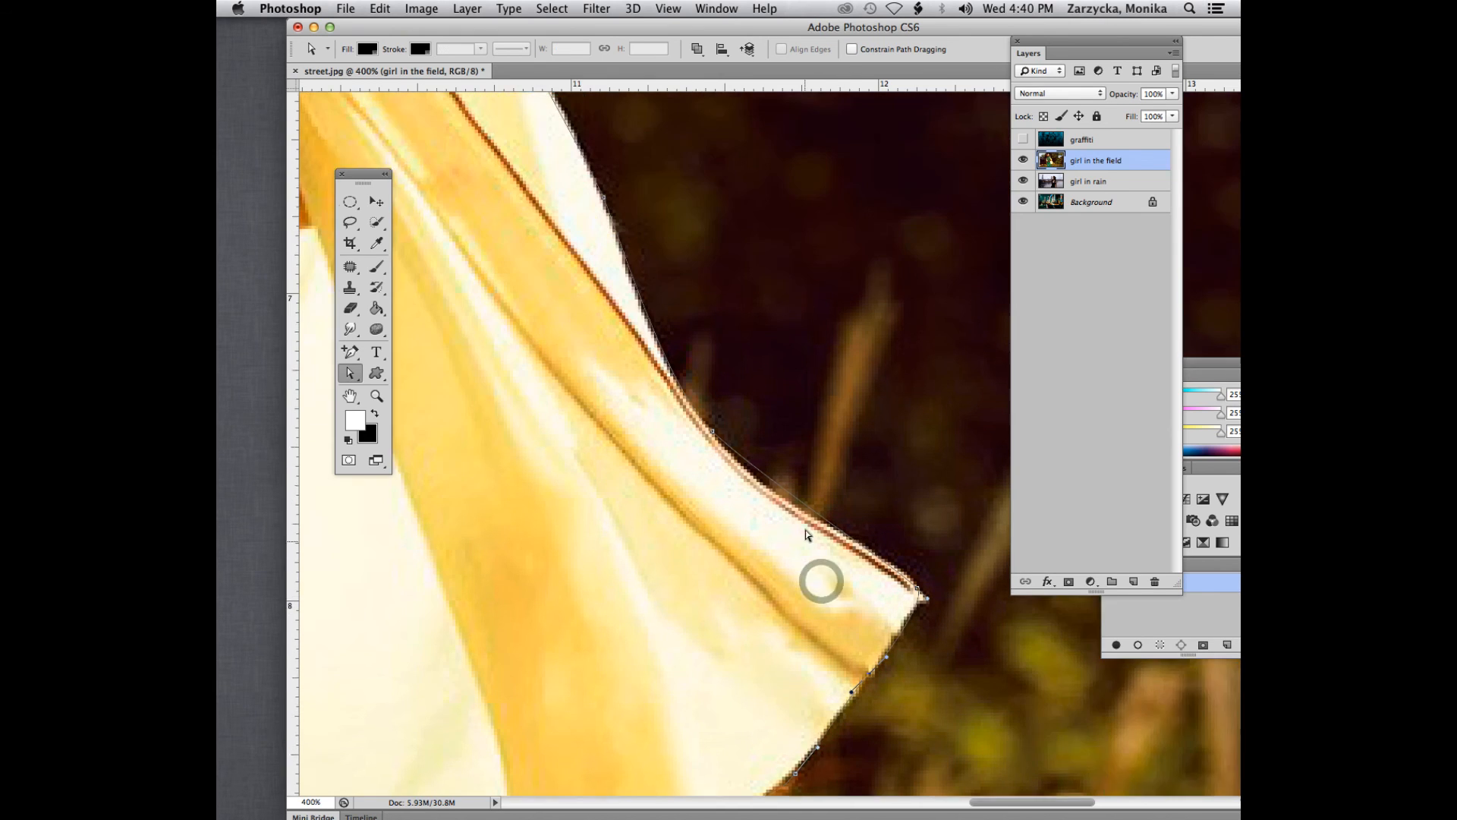
left_click_drag(712, 481, 731, 507)
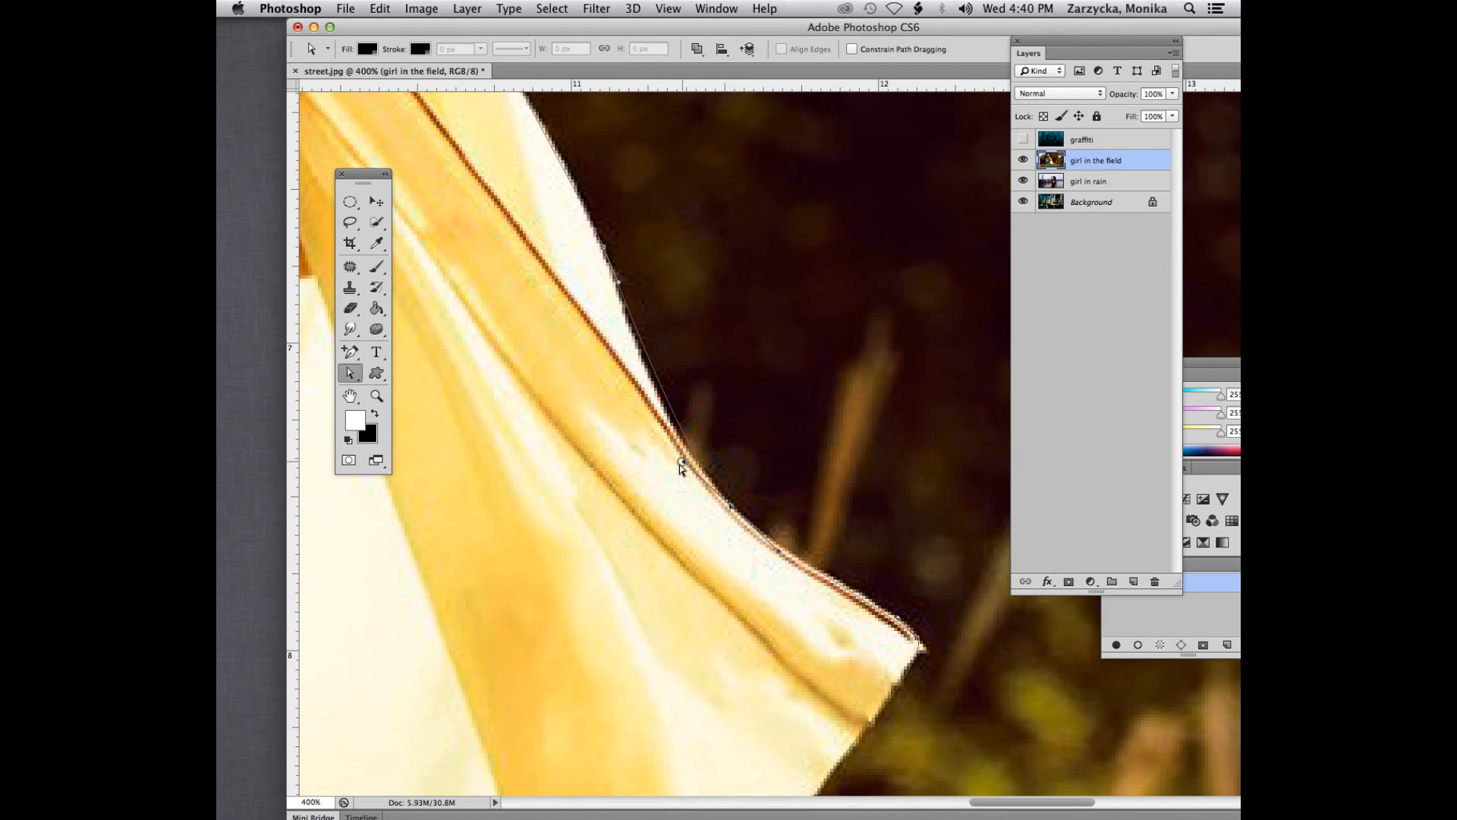
scroll(668, 468, "up", 1)
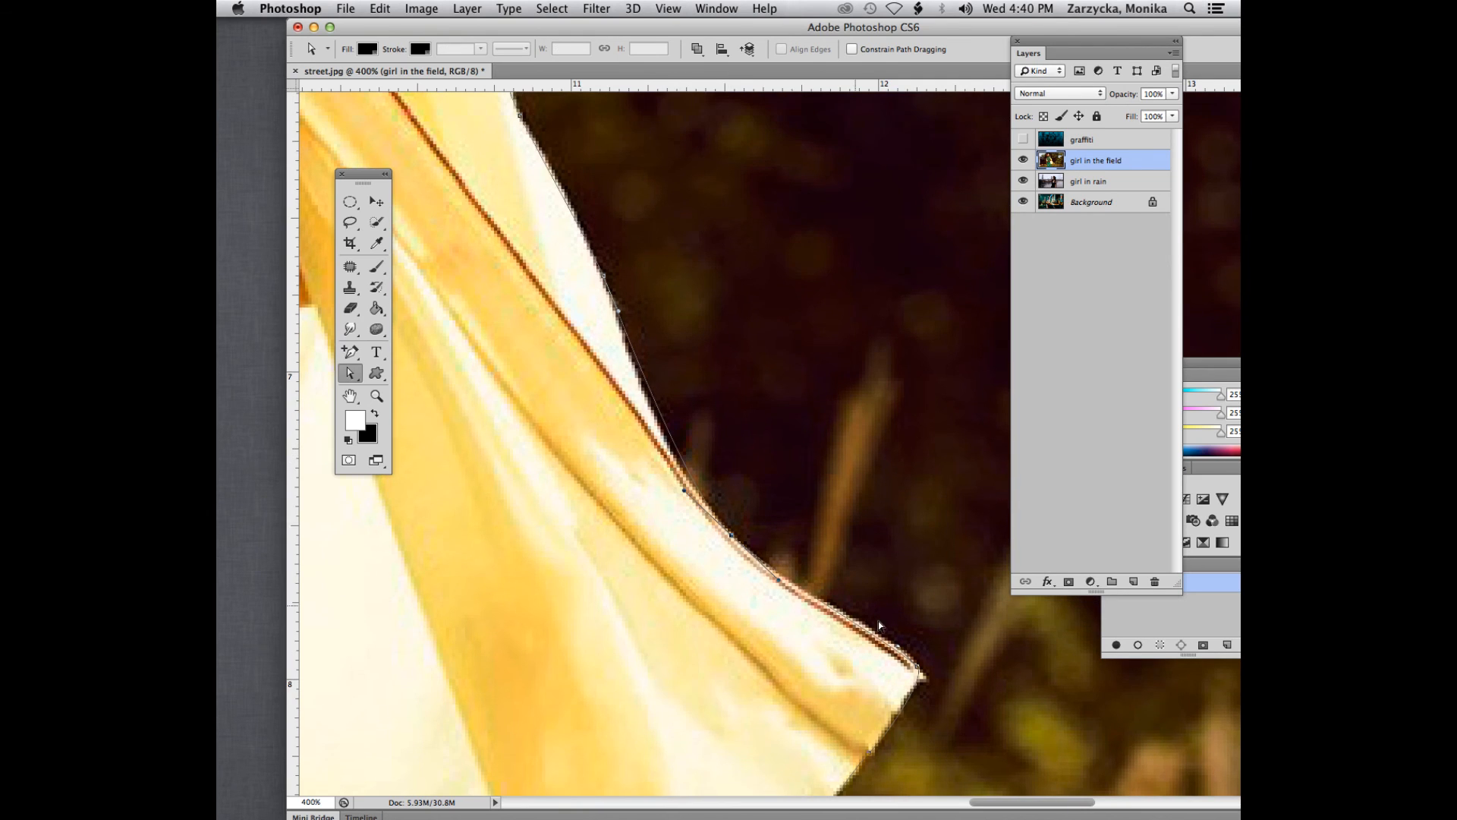
scroll(600, 519, "up", 3)
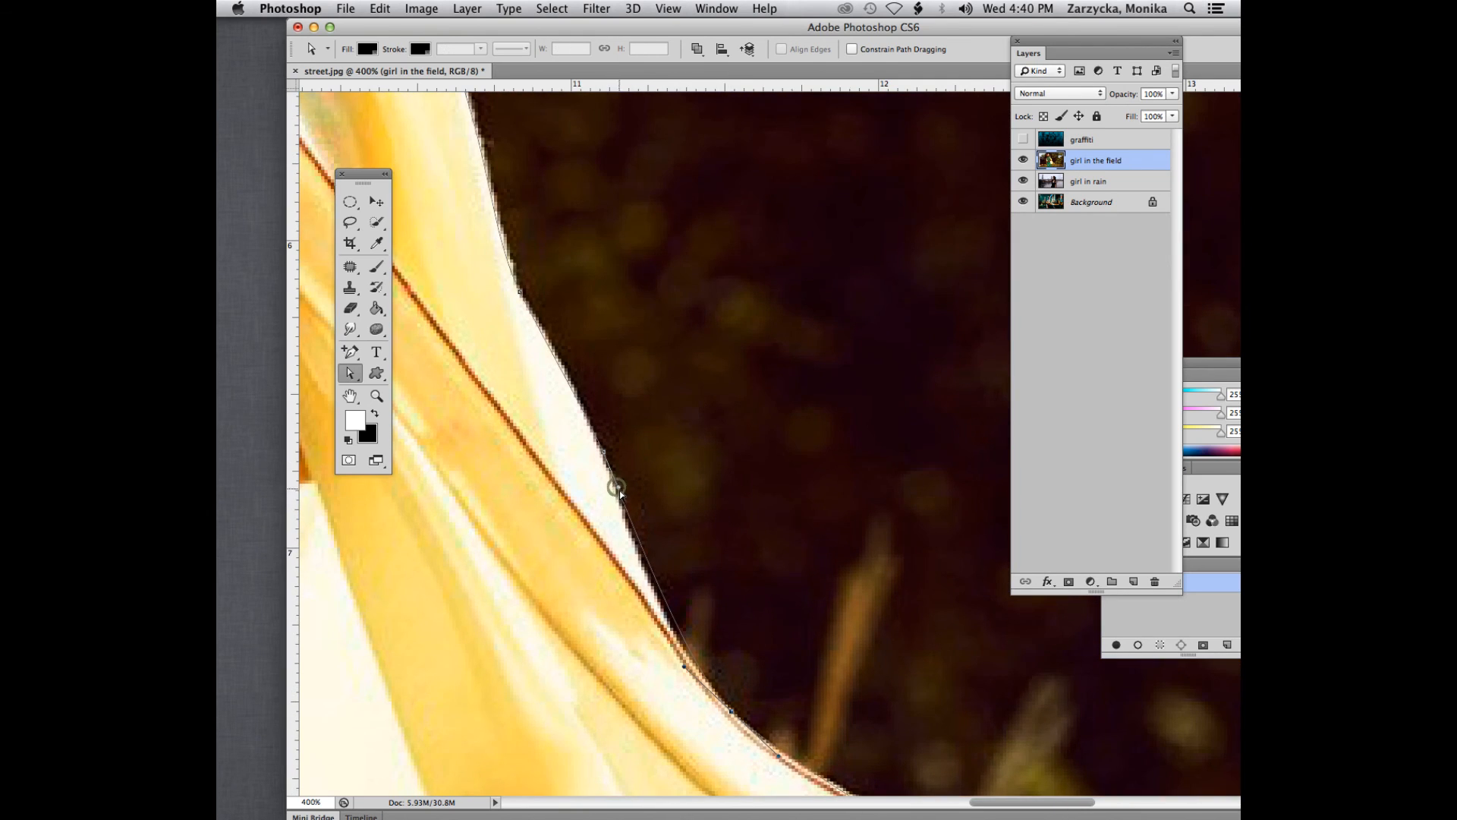
left_click_drag(617, 489, 617, 507)
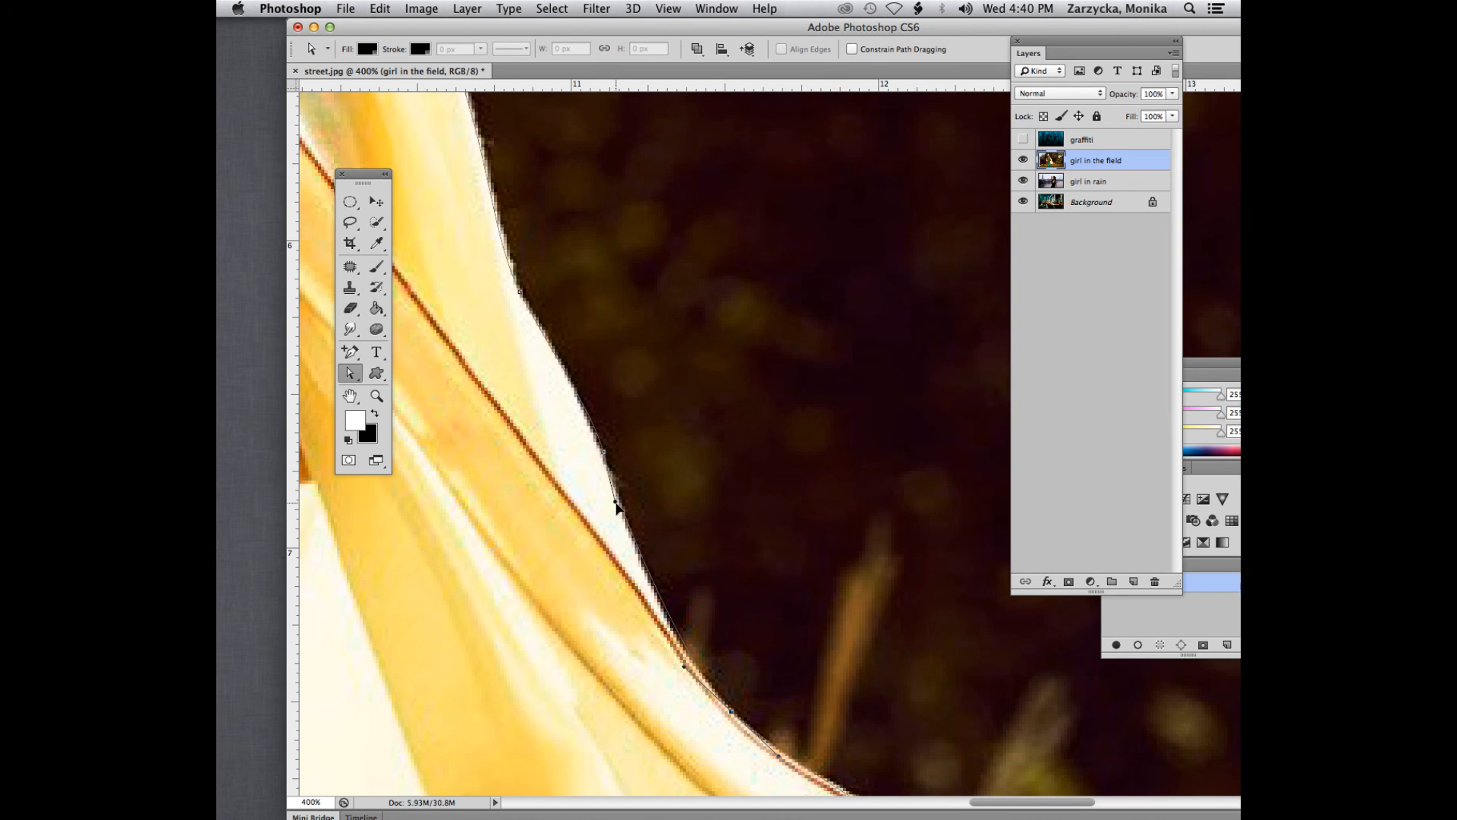
- Inspect the path along the cardigan sleeve and shoulder up to the loose hair, checking the anchor points on the edge
scroll(553, 399, "up", 3)
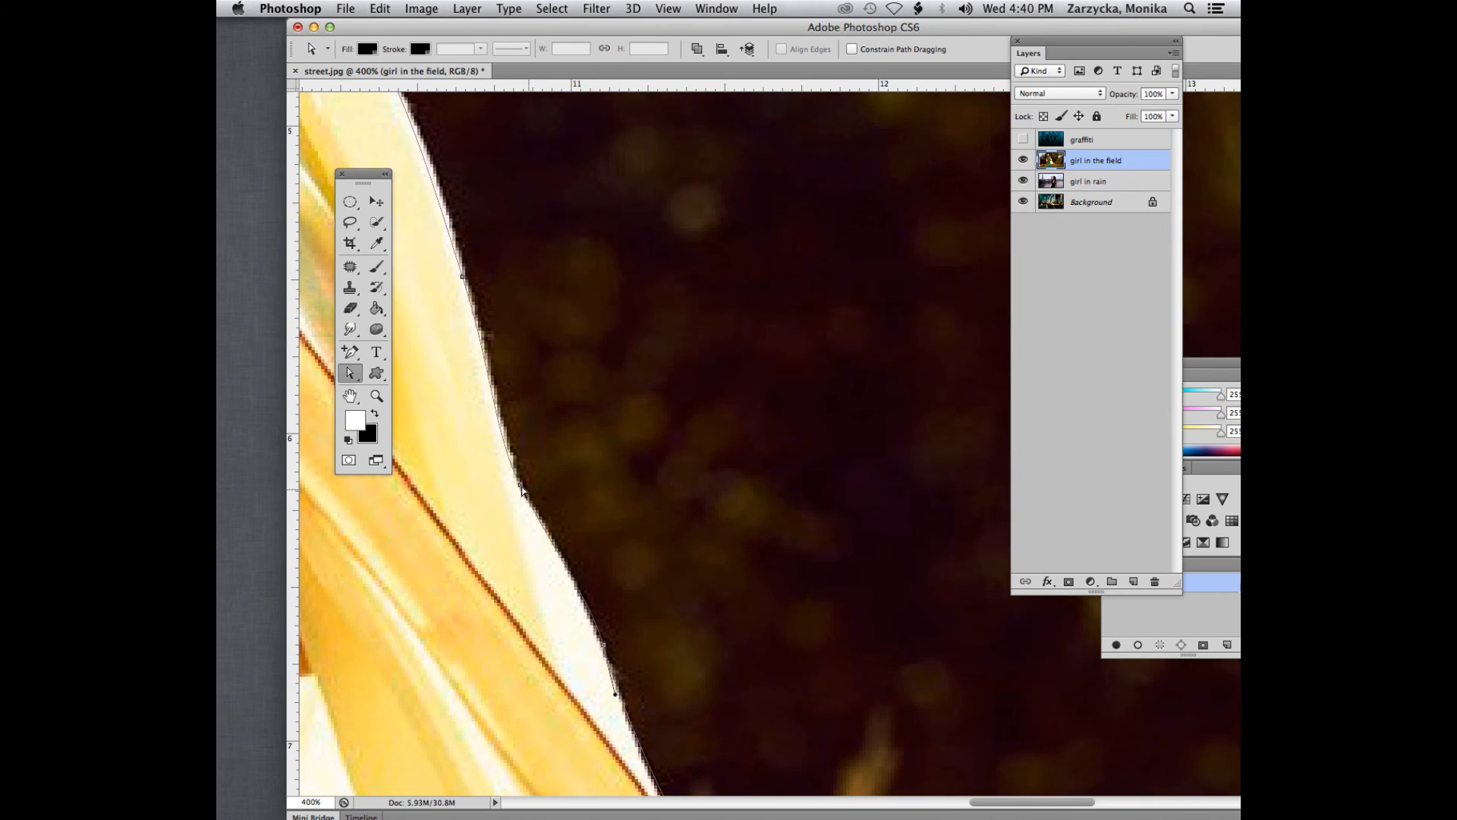
scroll(552, 399, "up", 4)
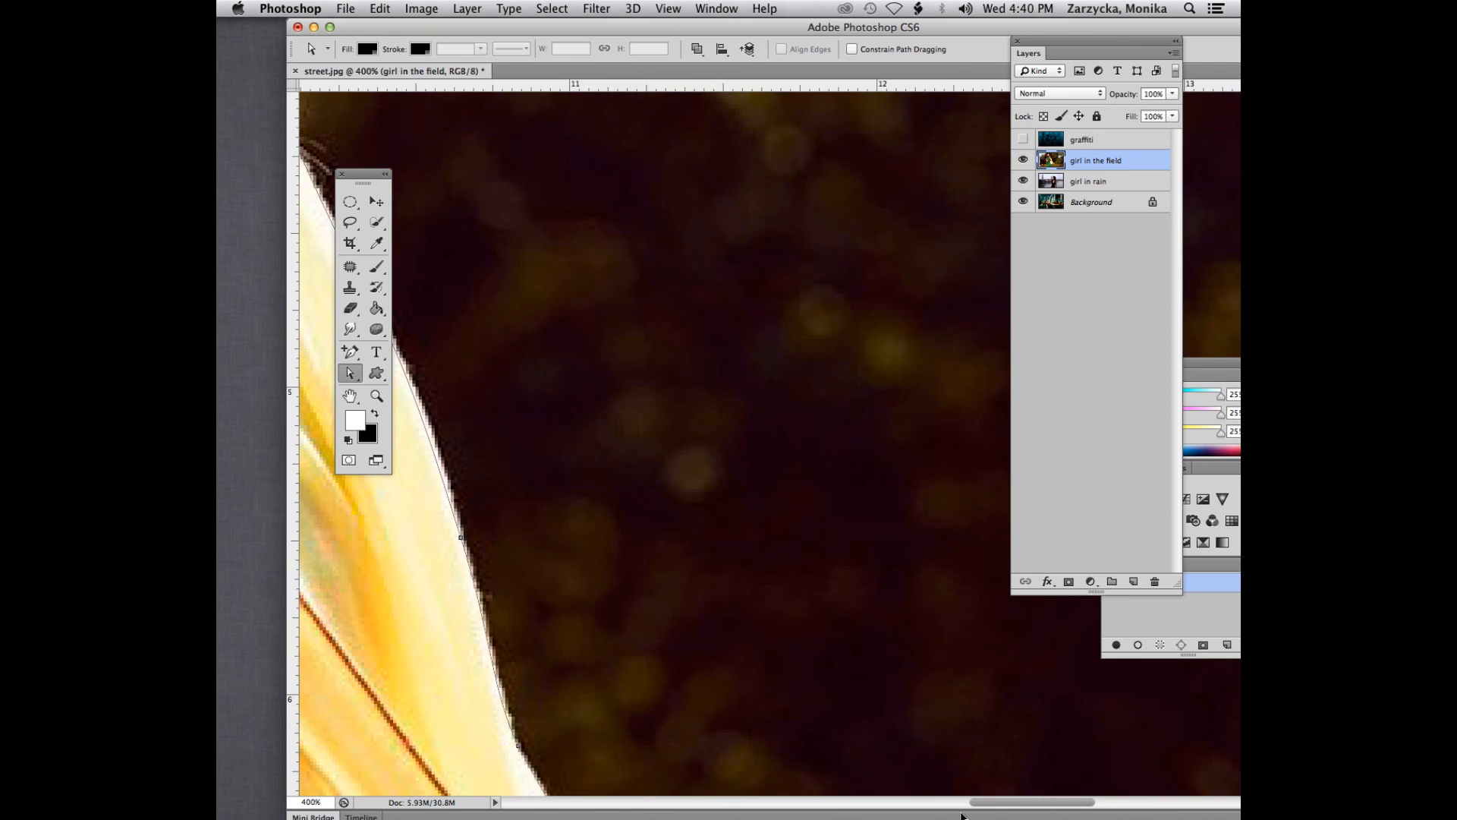
scroll(1010, 801, "up", 4)
scroll(1010, 800, "left", 5)
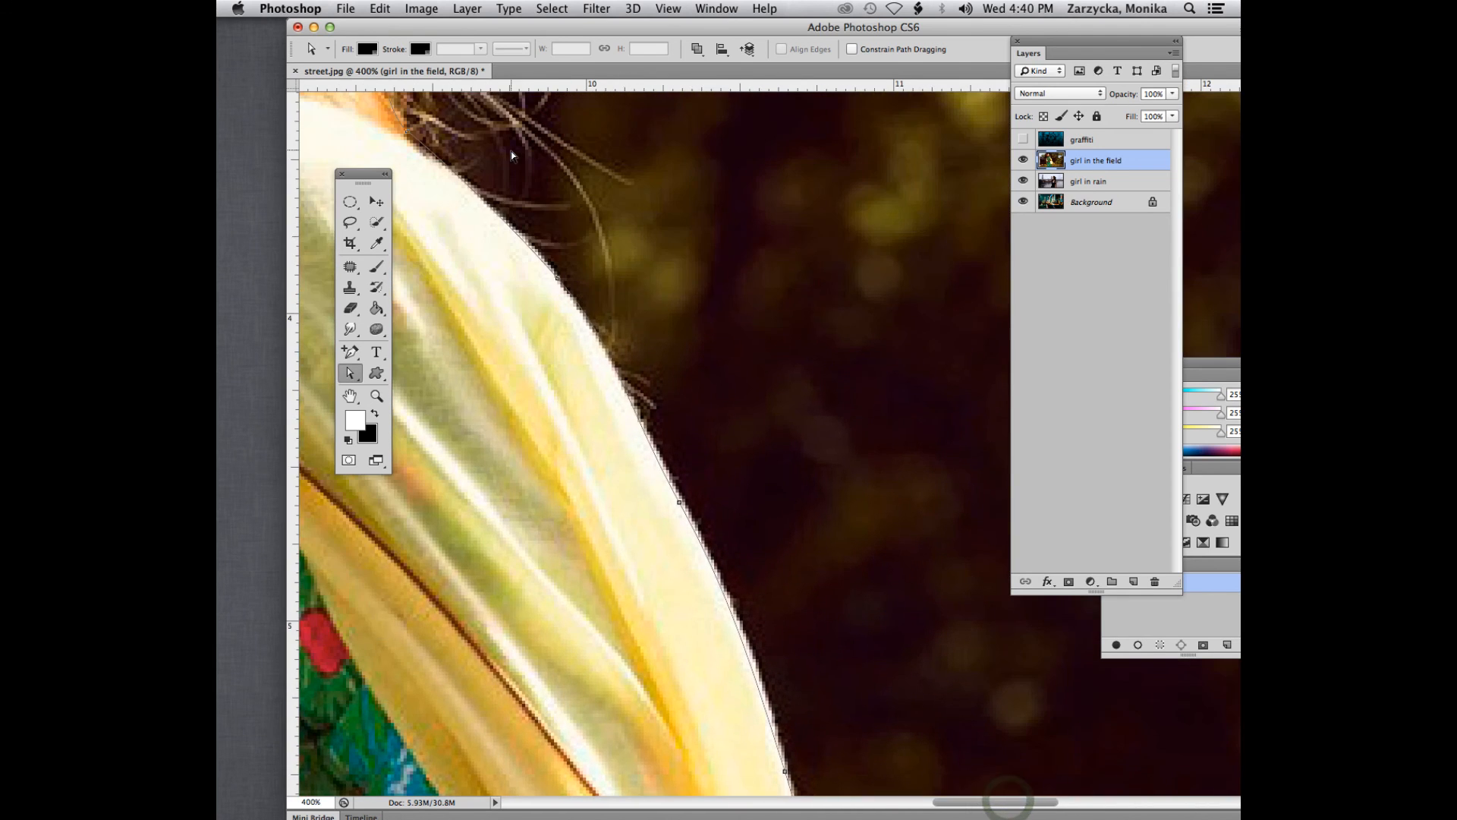
left_click(678, 505)
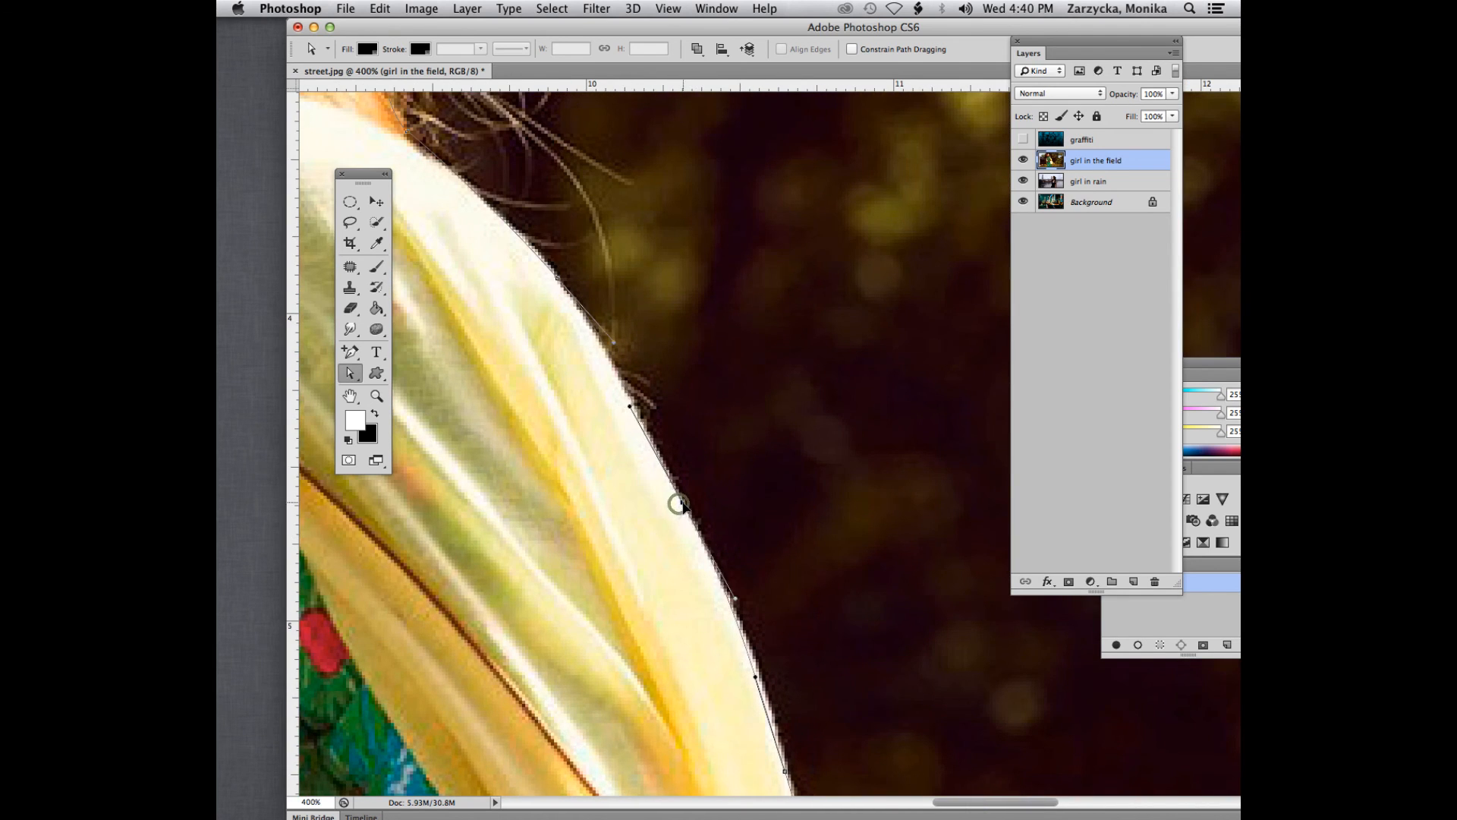
left_click_drag(1004, 799, 991, 800)
scroll(533, 258, "up", 2)
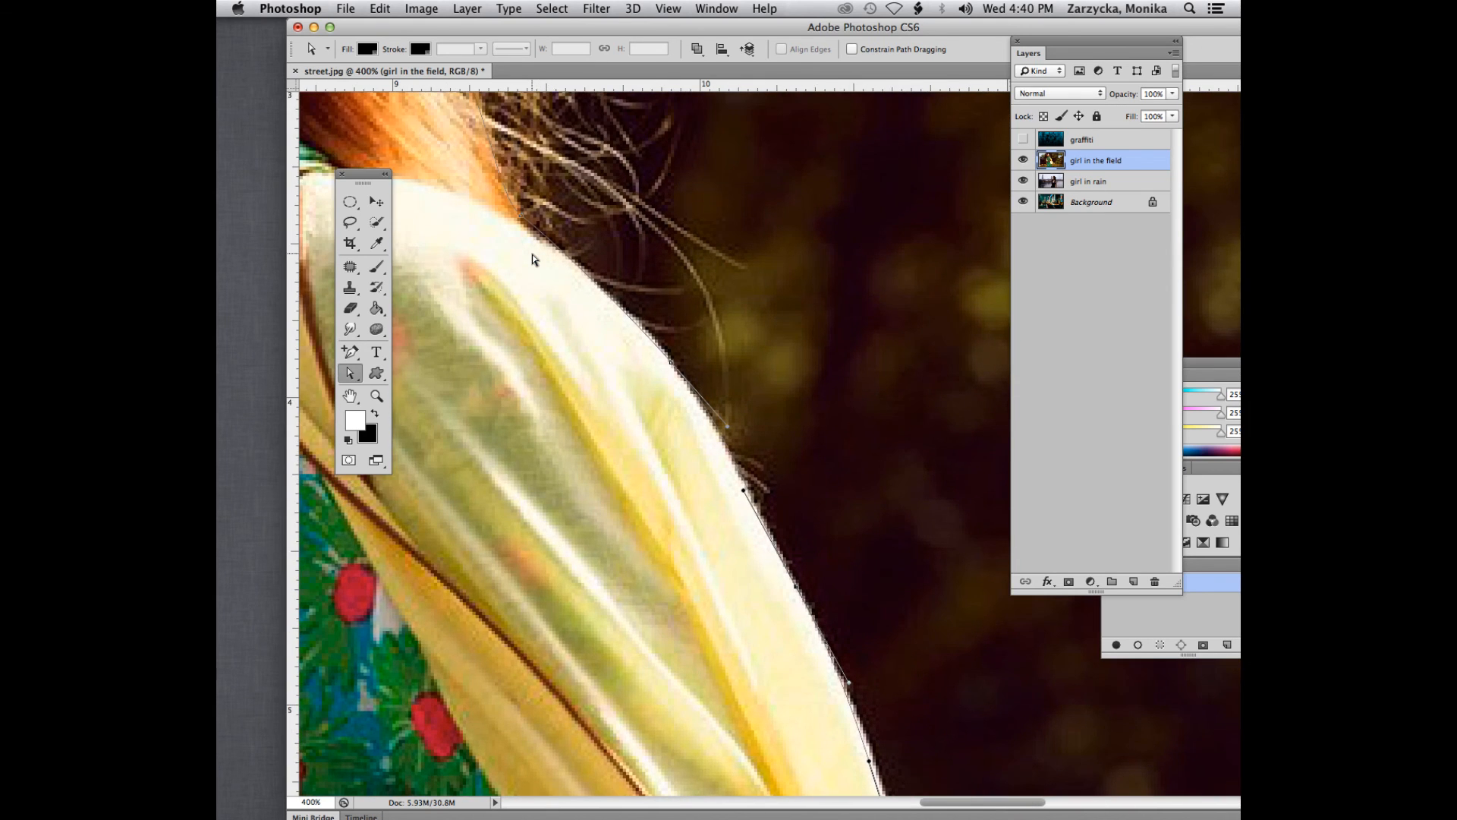
scroll(526, 259, "up", 3)
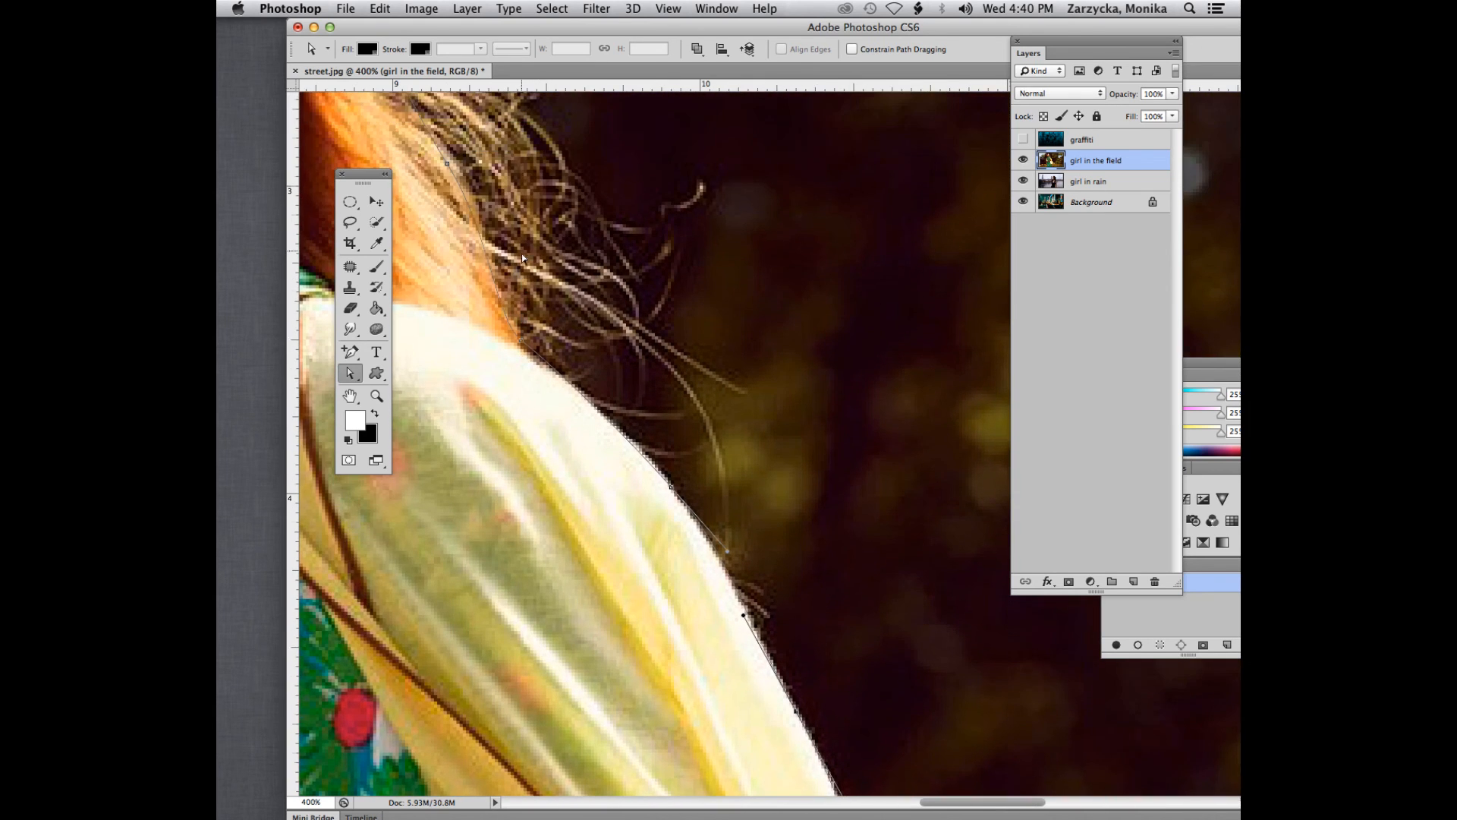
left_click(521, 347)
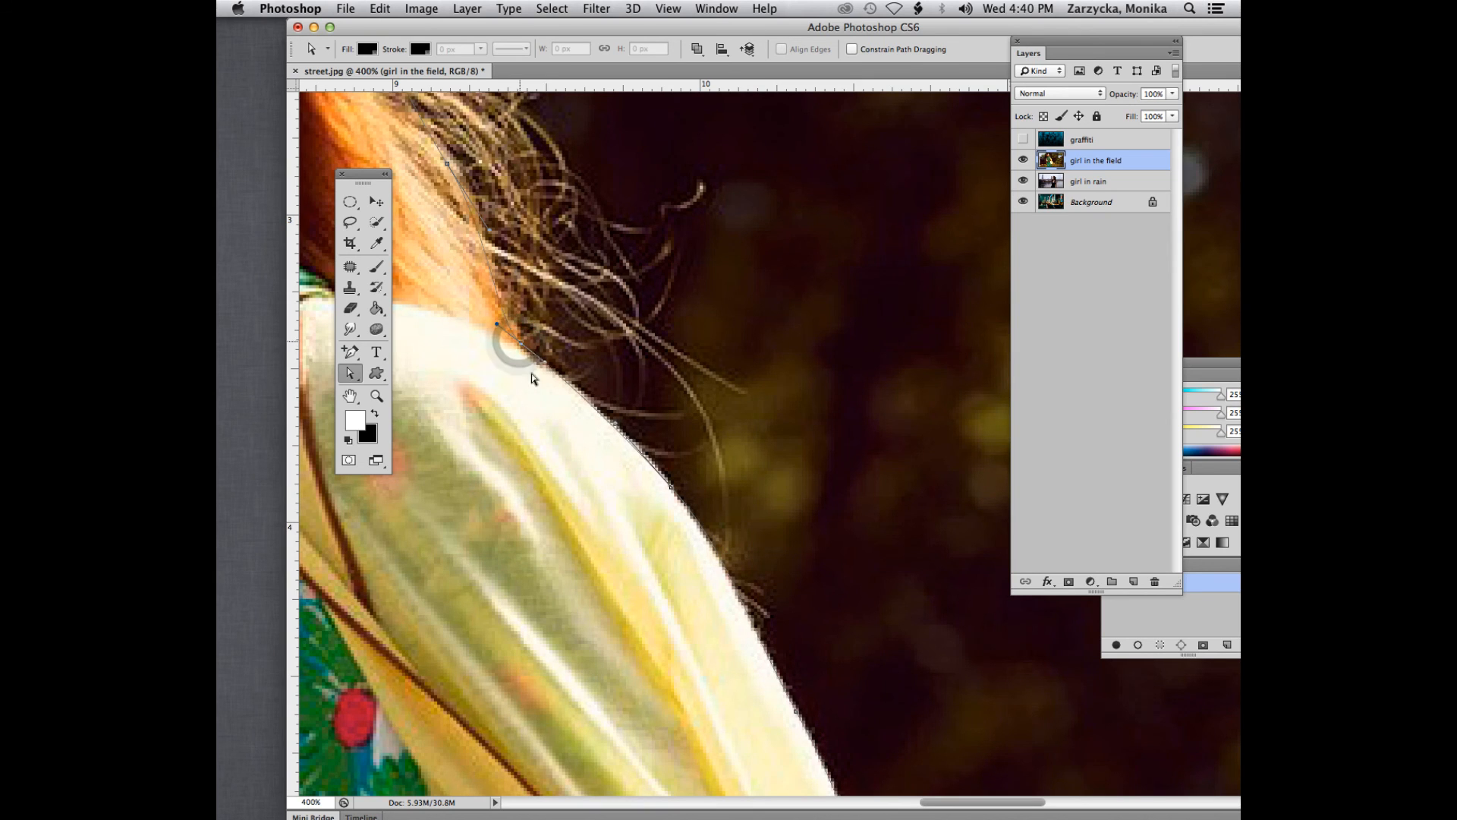
scroll(533, 377, "up", 4)
scroll(533, 377, "left", 5)
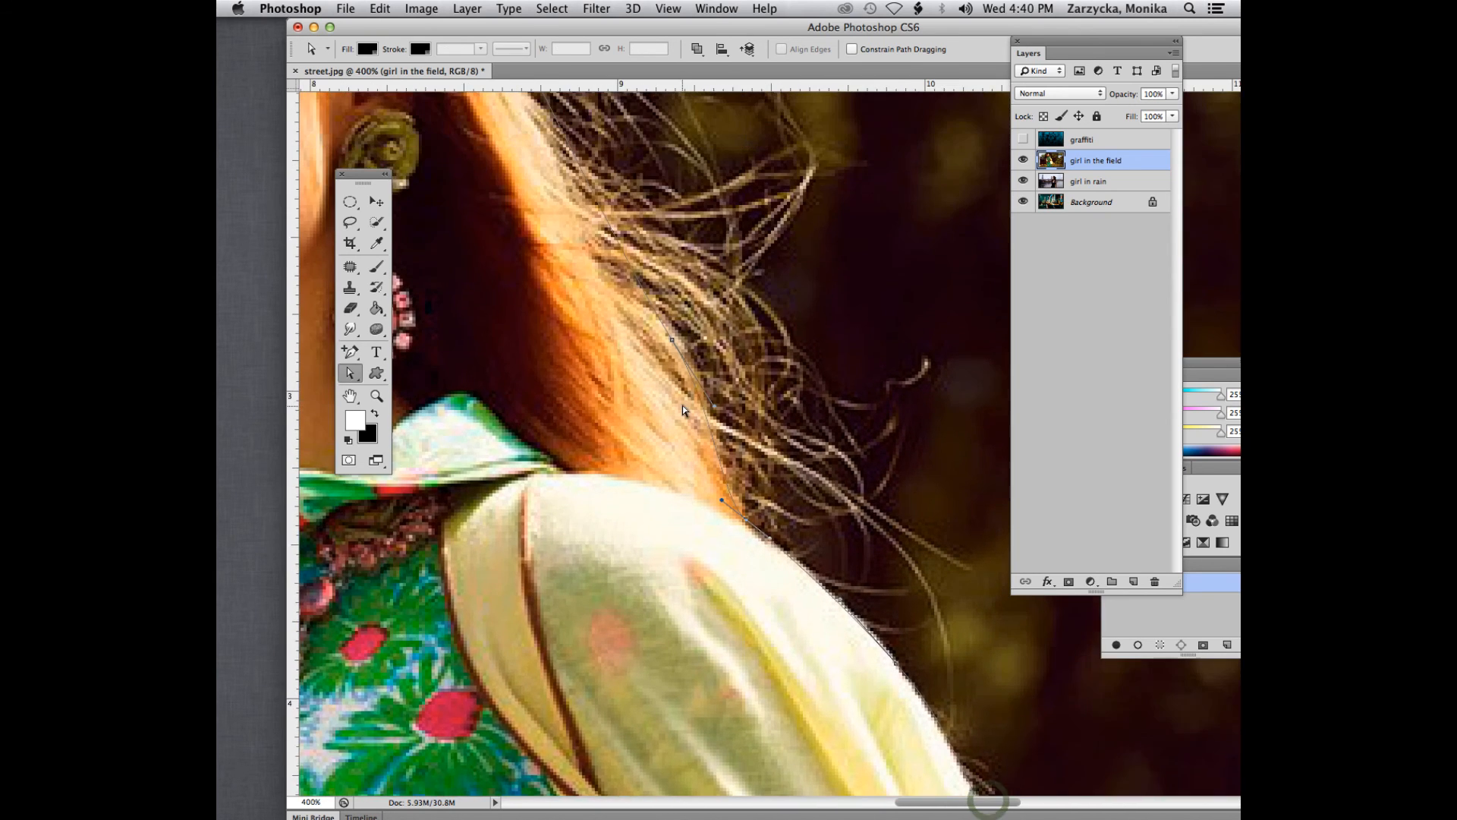
scroll(682, 410, "up", 2)
left_click(673, 412)
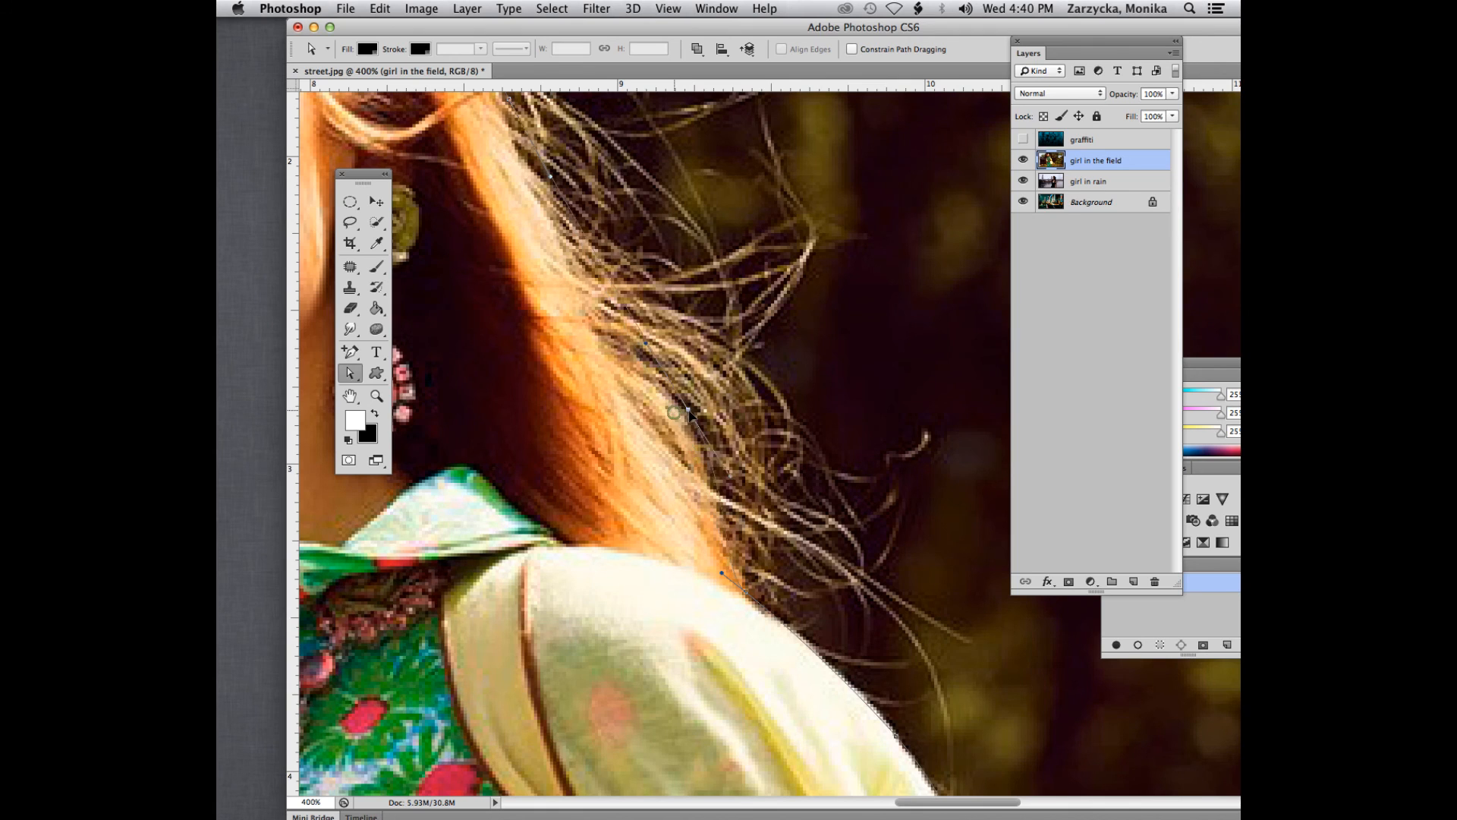
scroll(648, 362, "up", 3)
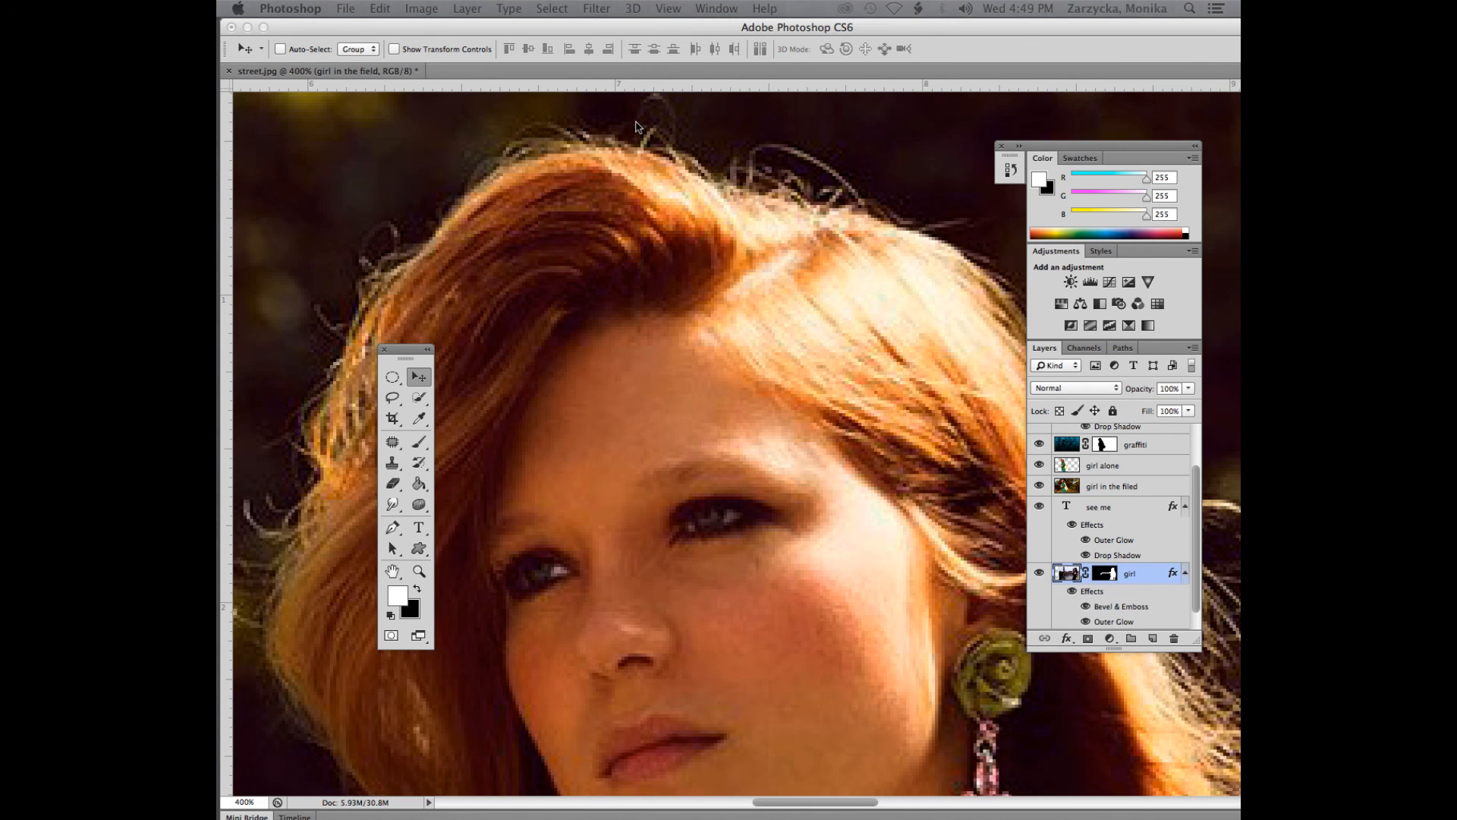
- Move the toolbox away from the girl's face and save the work path under the name girl1
left_click(512, 34)
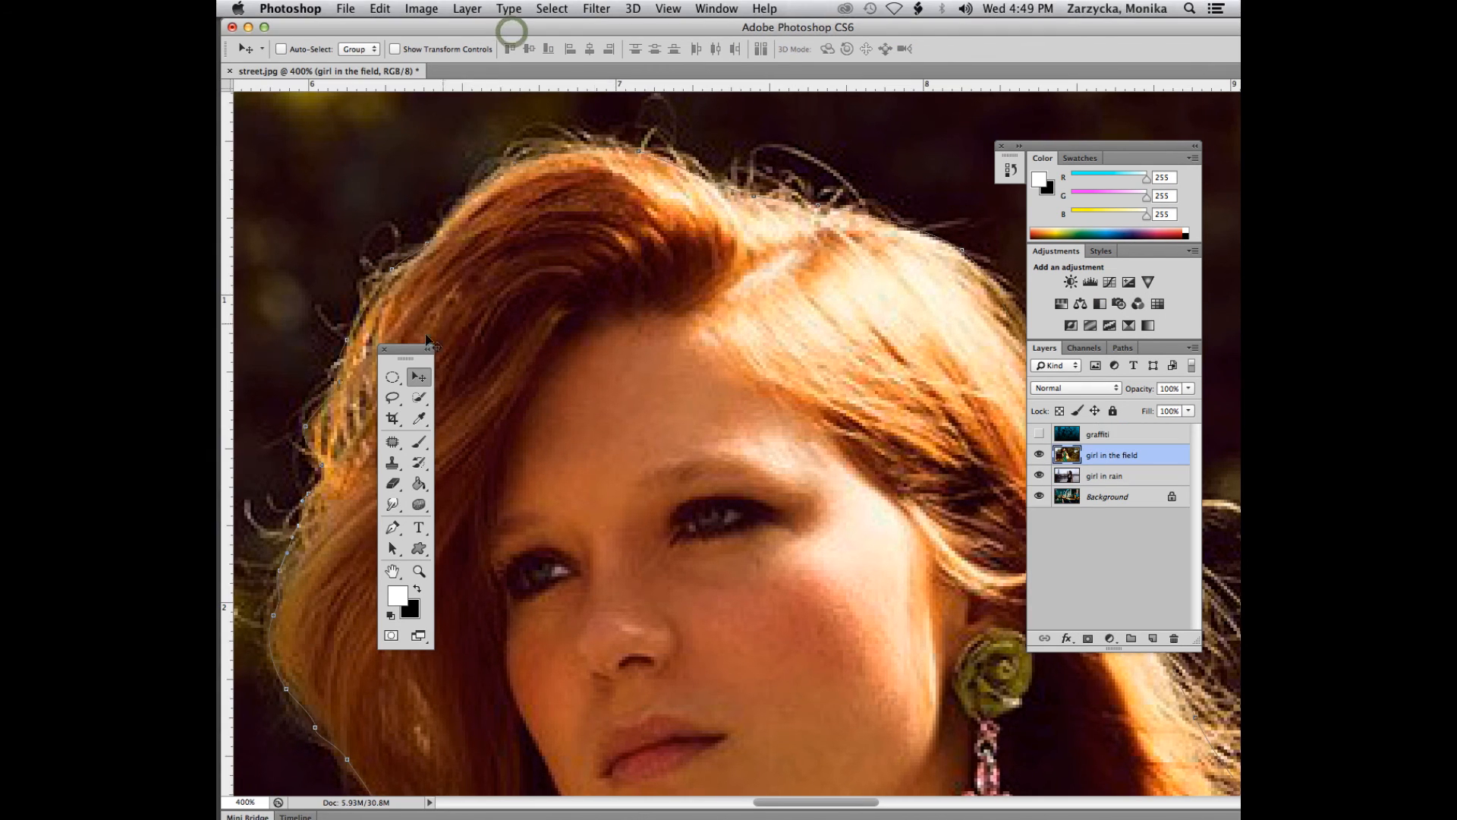
left_click_drag(404, 352, 301, 152)
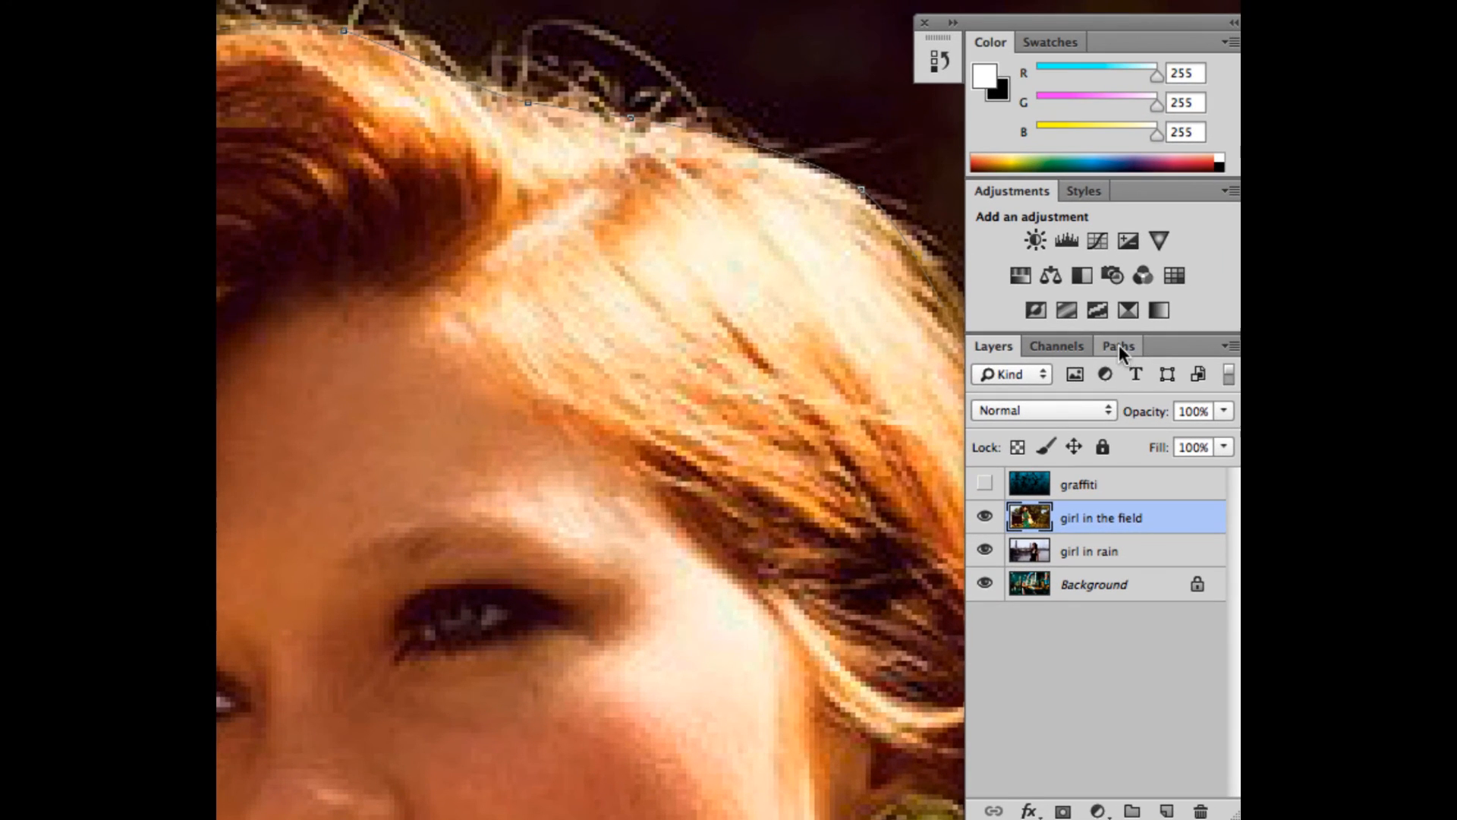
left_click(1118, 346)
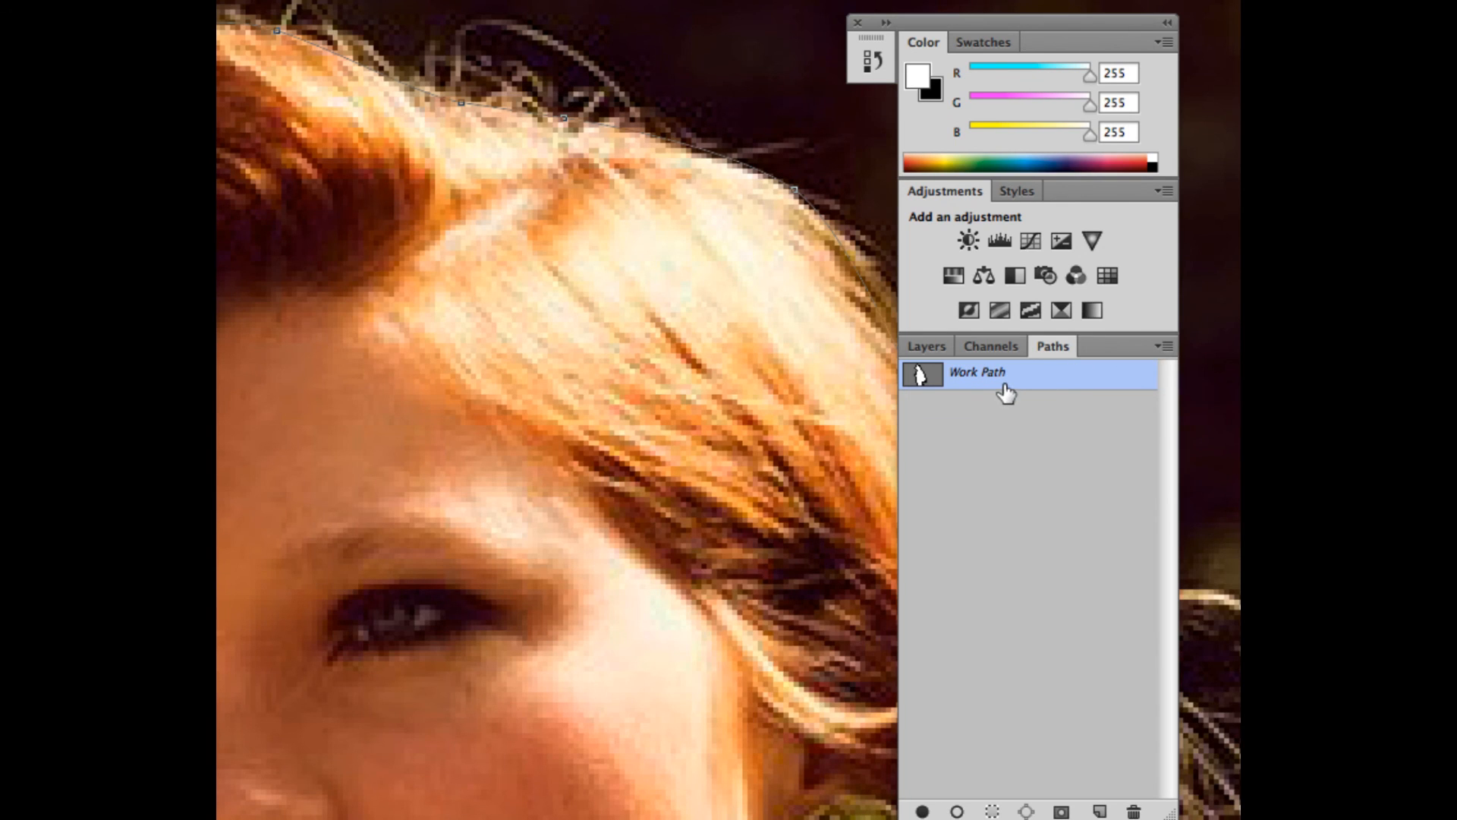
left_click(1166, 346)
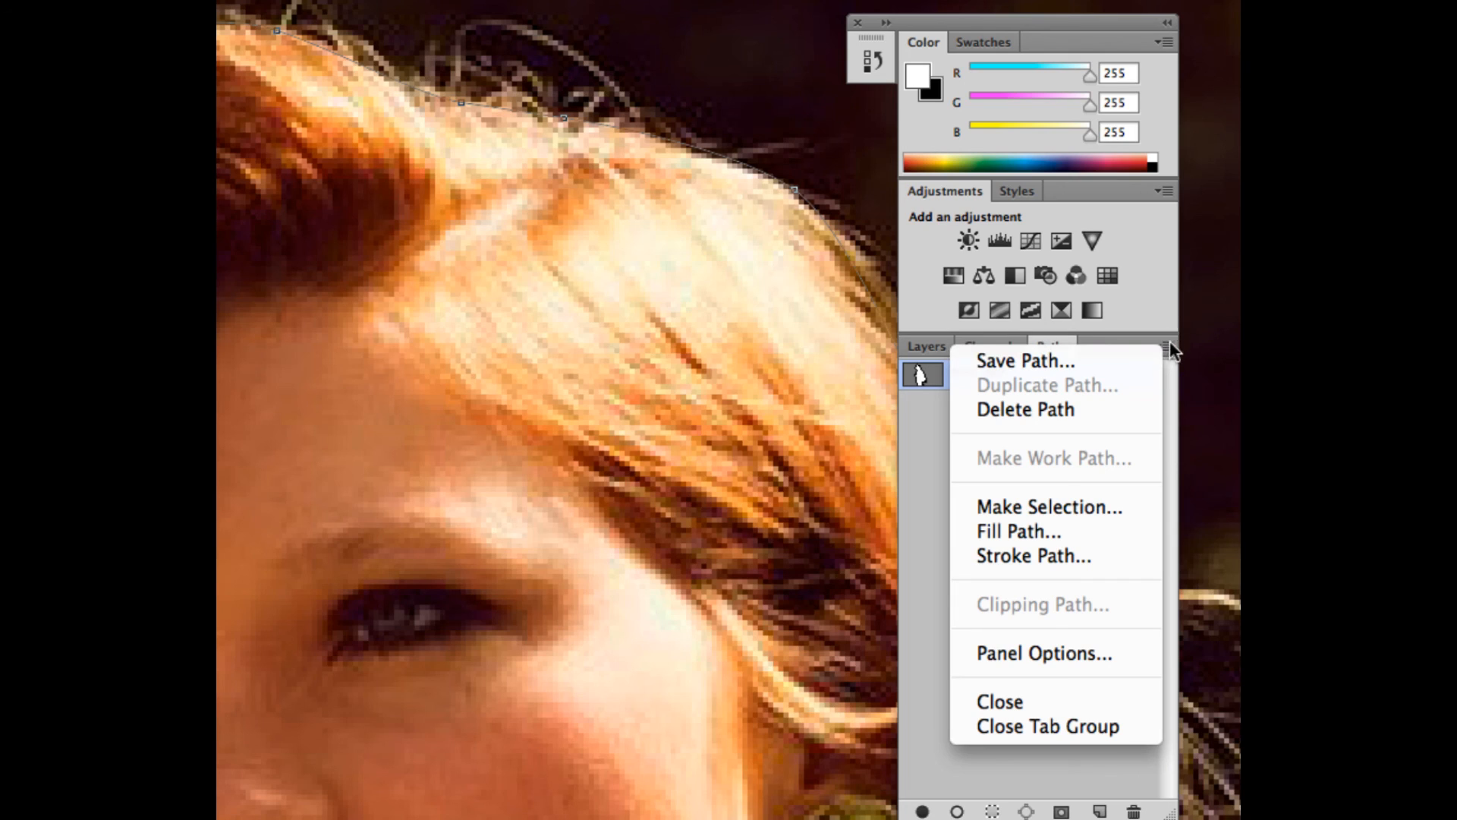
left_click(1050, 354)
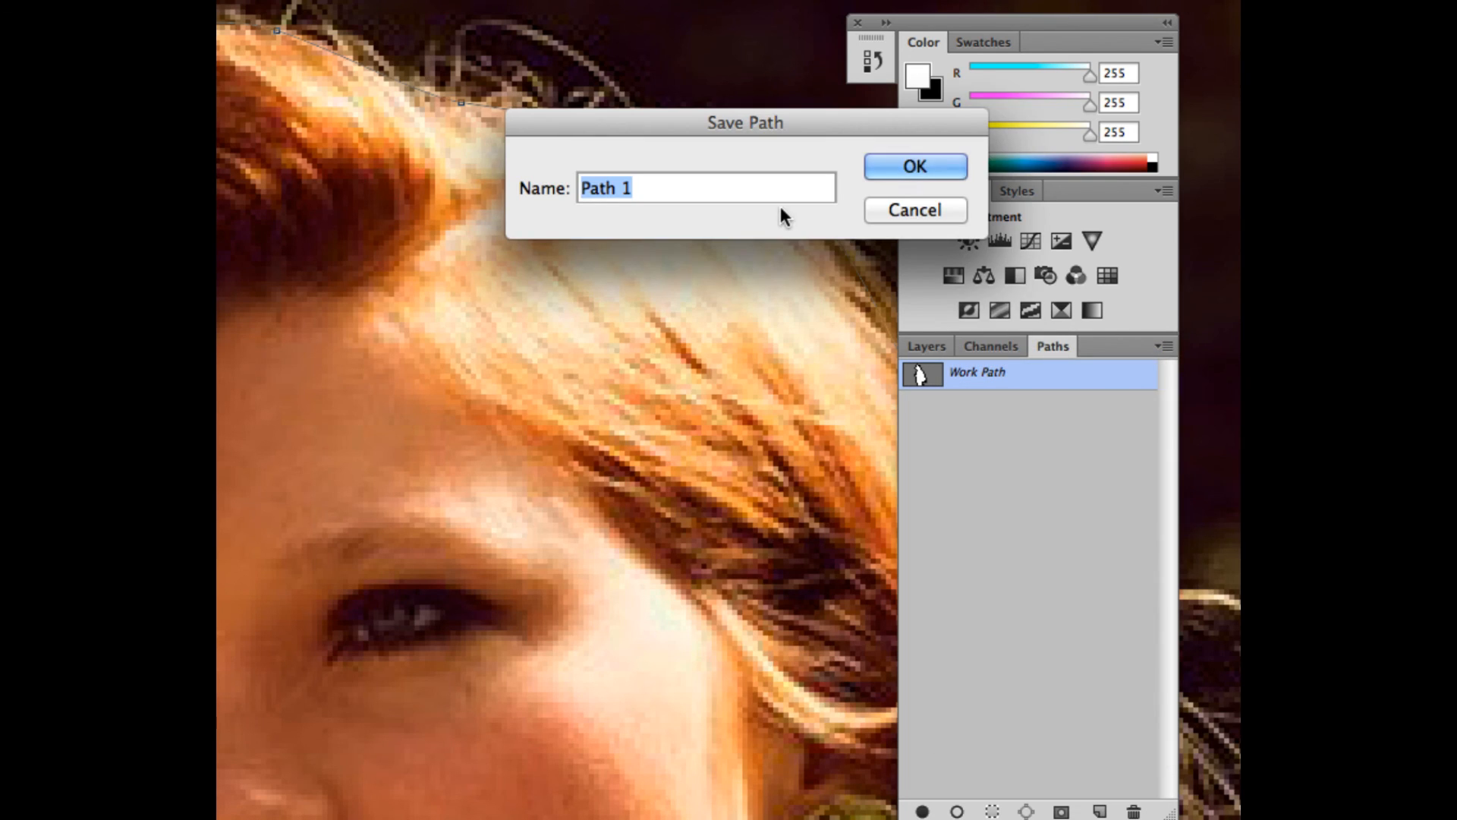
type("girl")
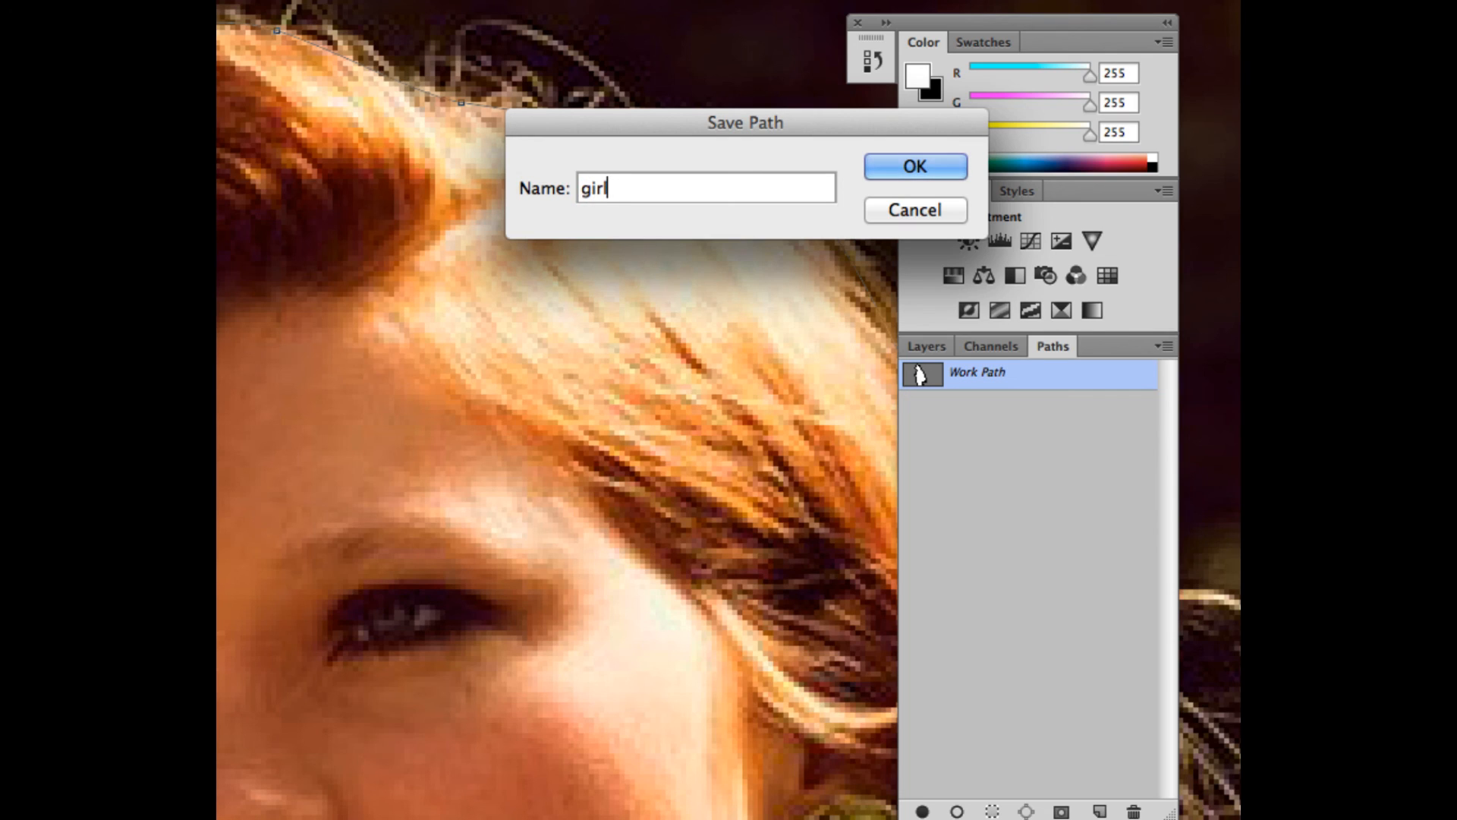
type("1")
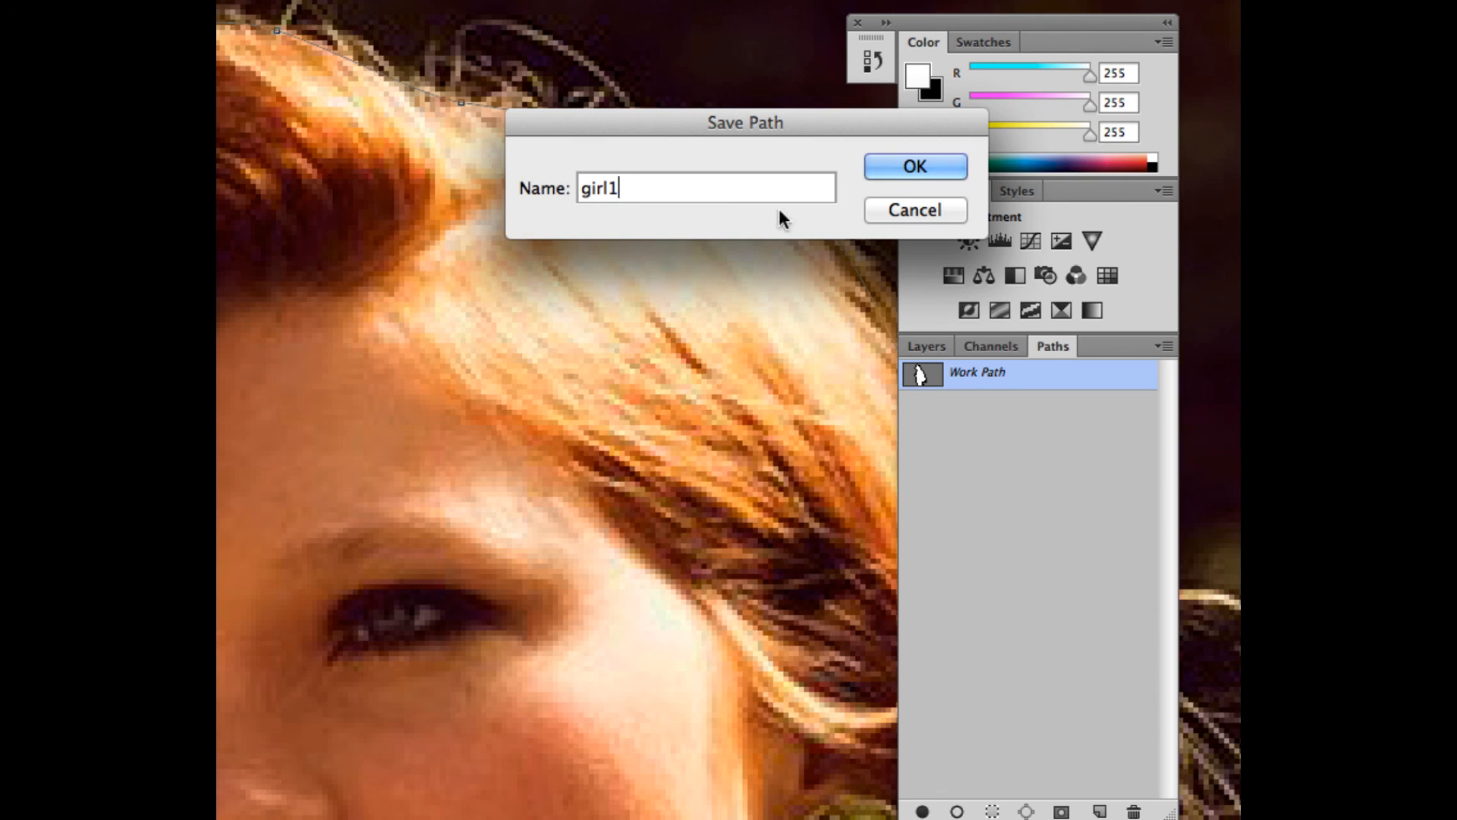
left_click(880, 162)
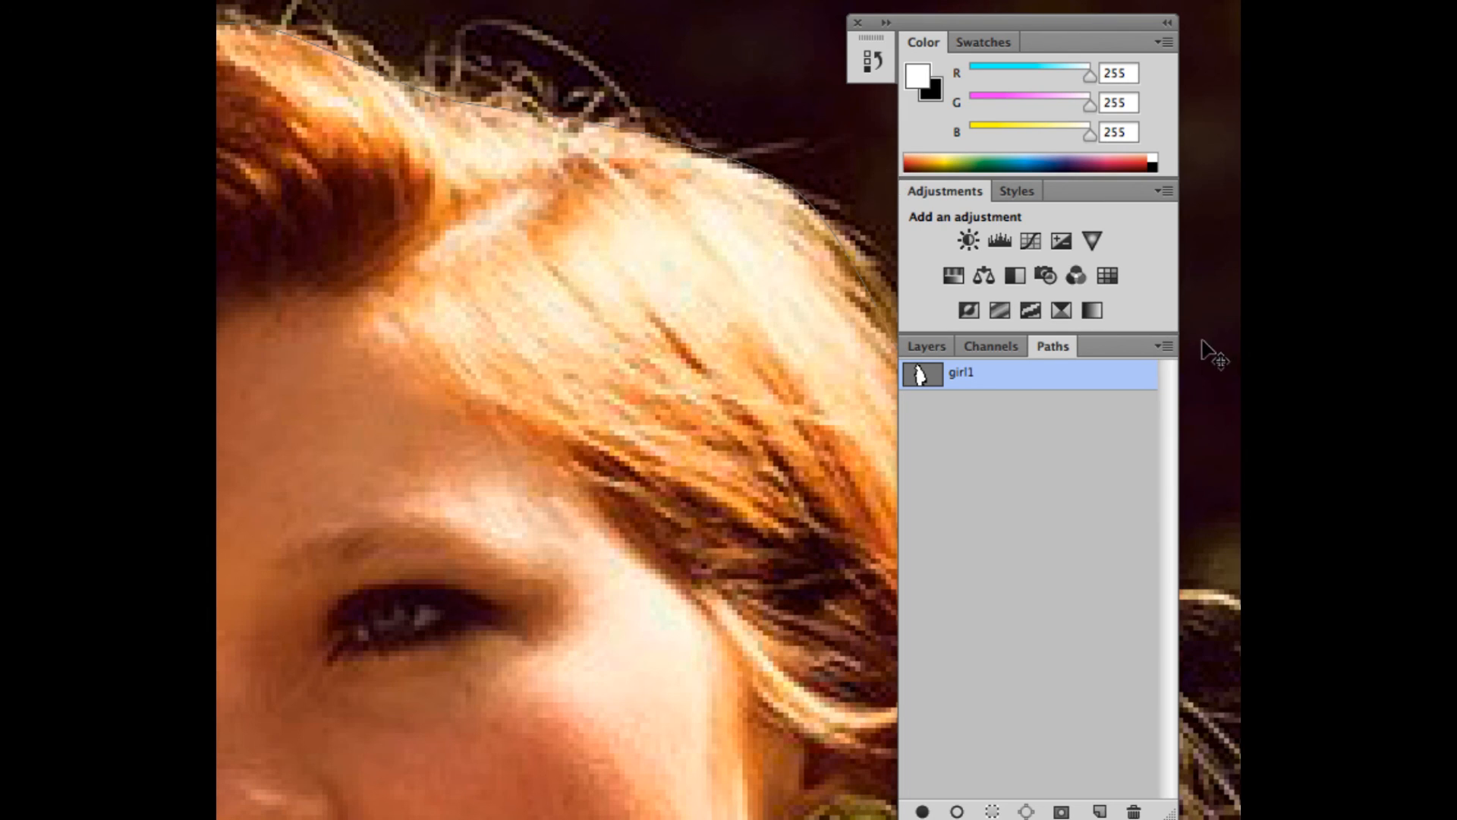
- Make a new anti-aliased selection from the girl1 path with a feather radius of 1 pixel
left_click(1157, 343)
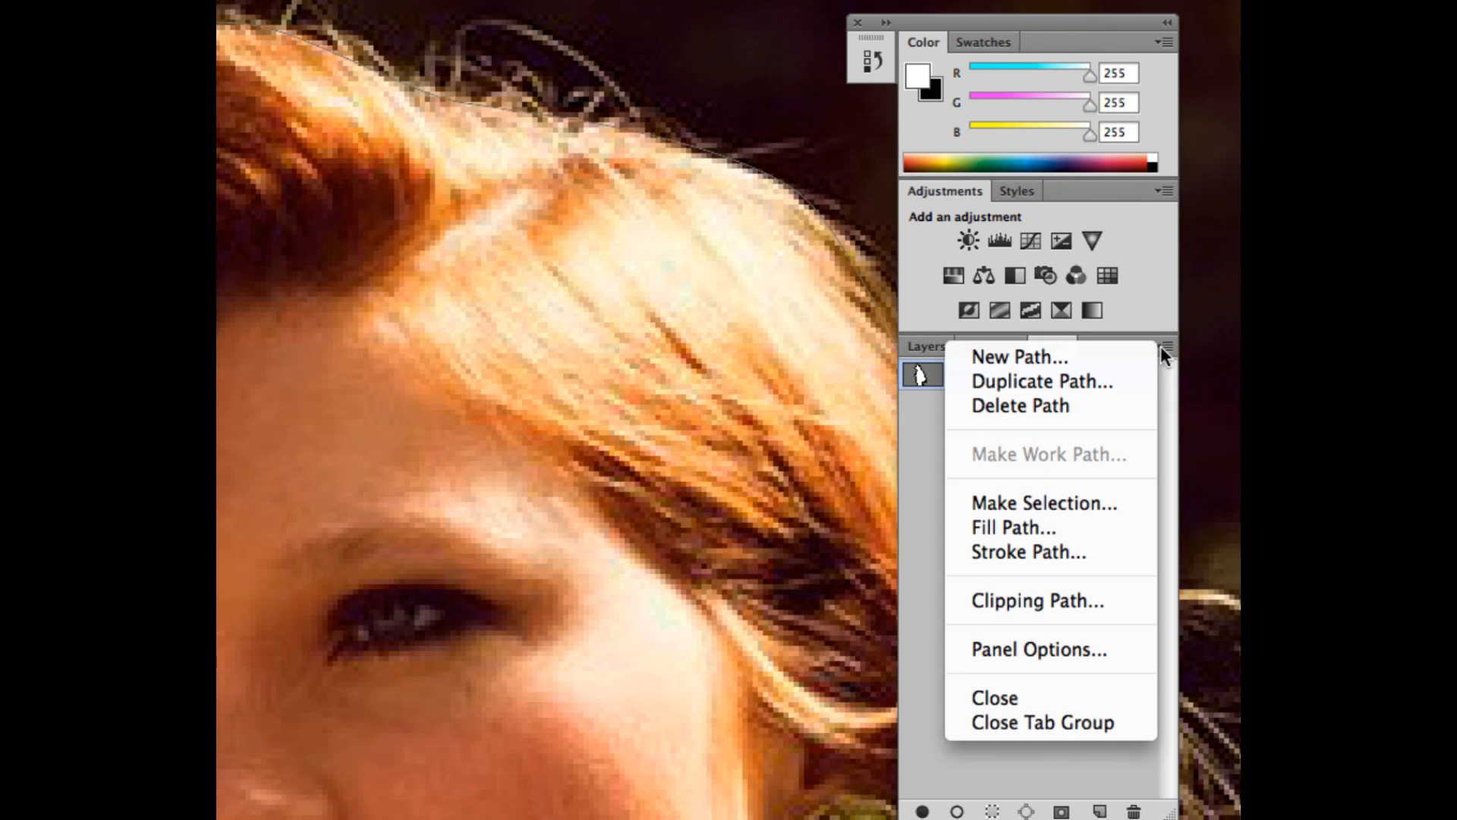
left_click(968, 501)
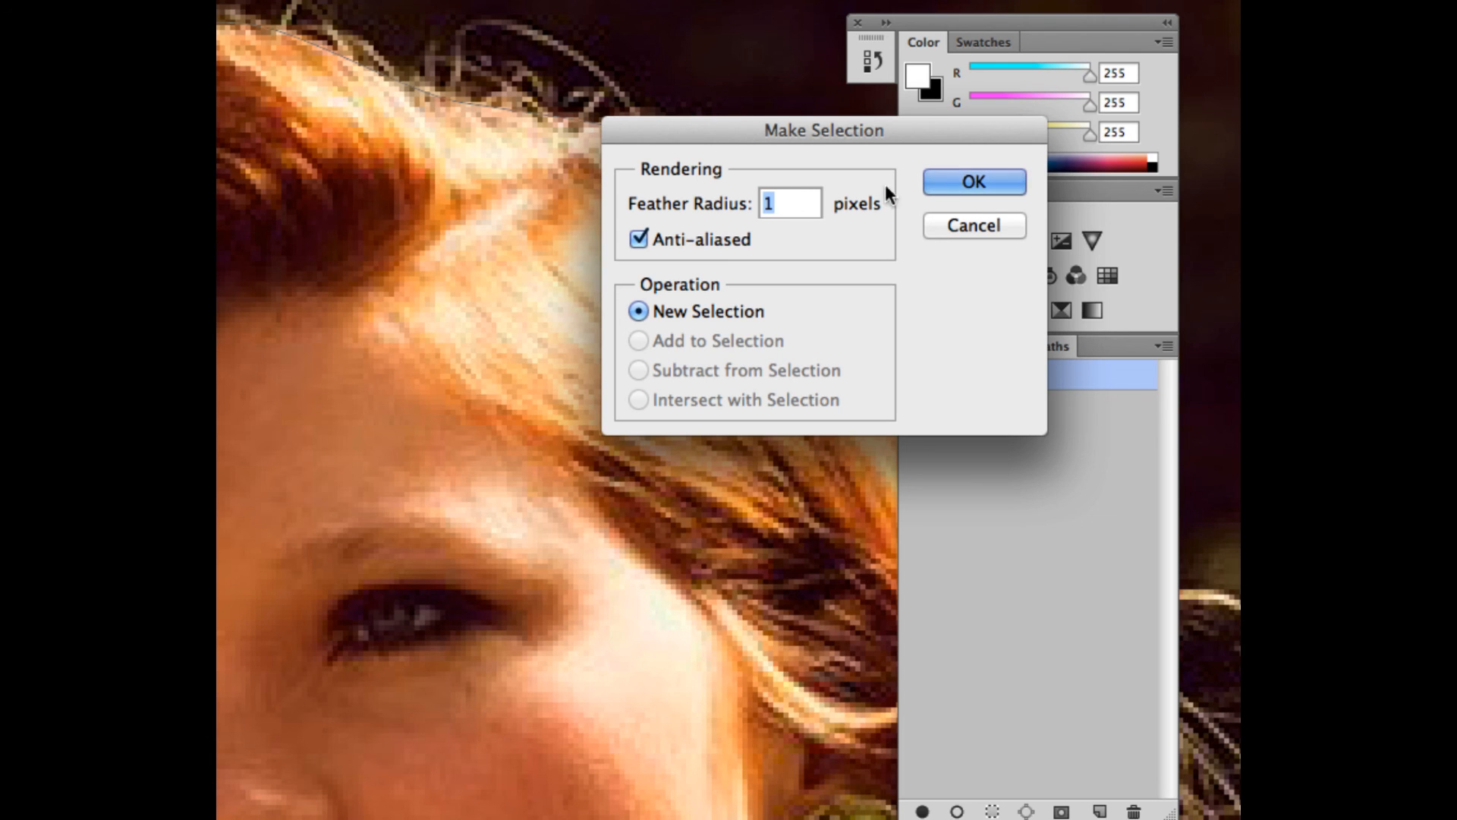
left_click(1007, 182)
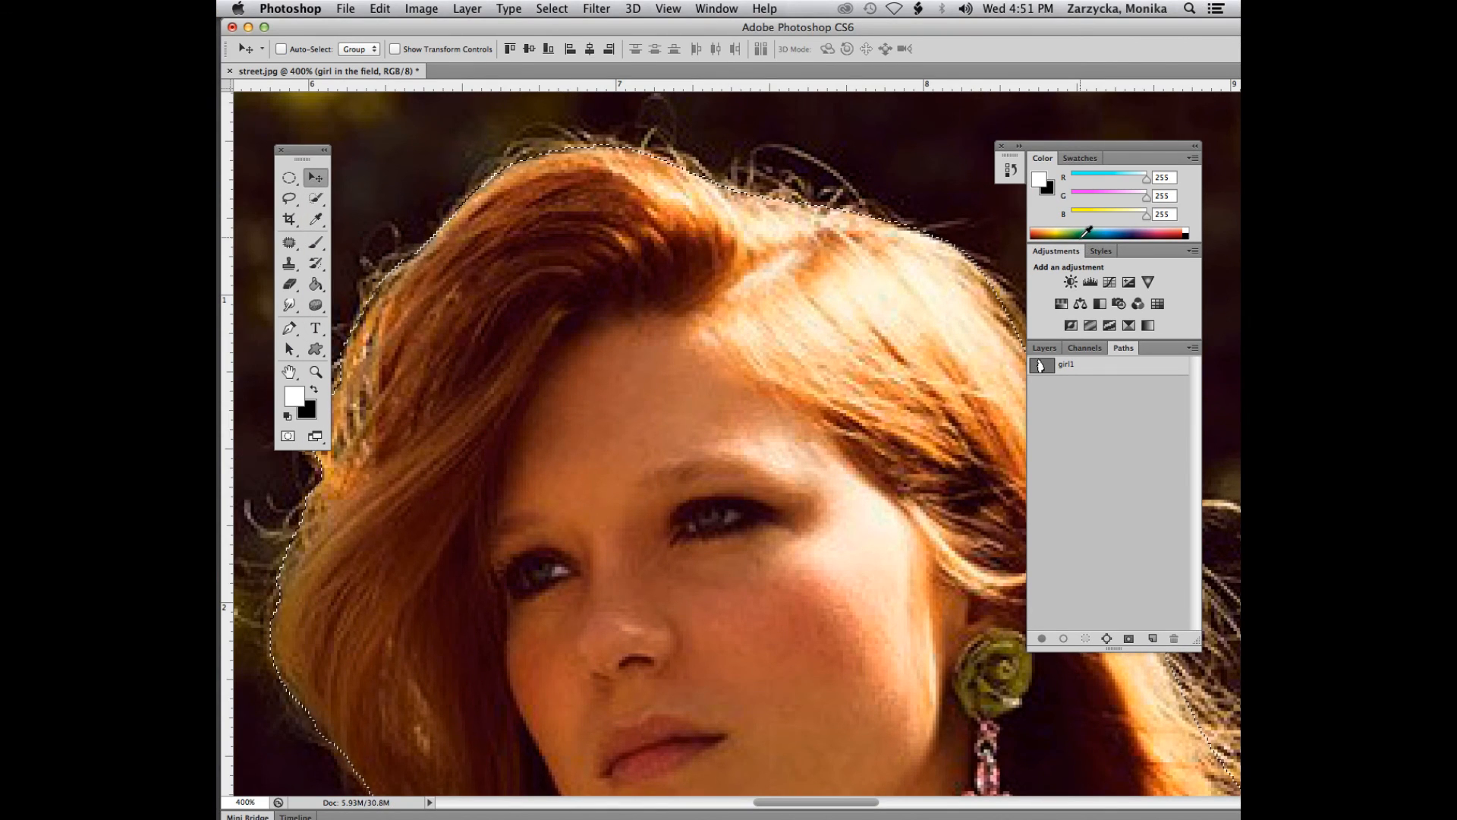
- Copy the selected girl onto a new layer and toggle the girl in the field layer's visibility to check the cutout
key("super+minus")
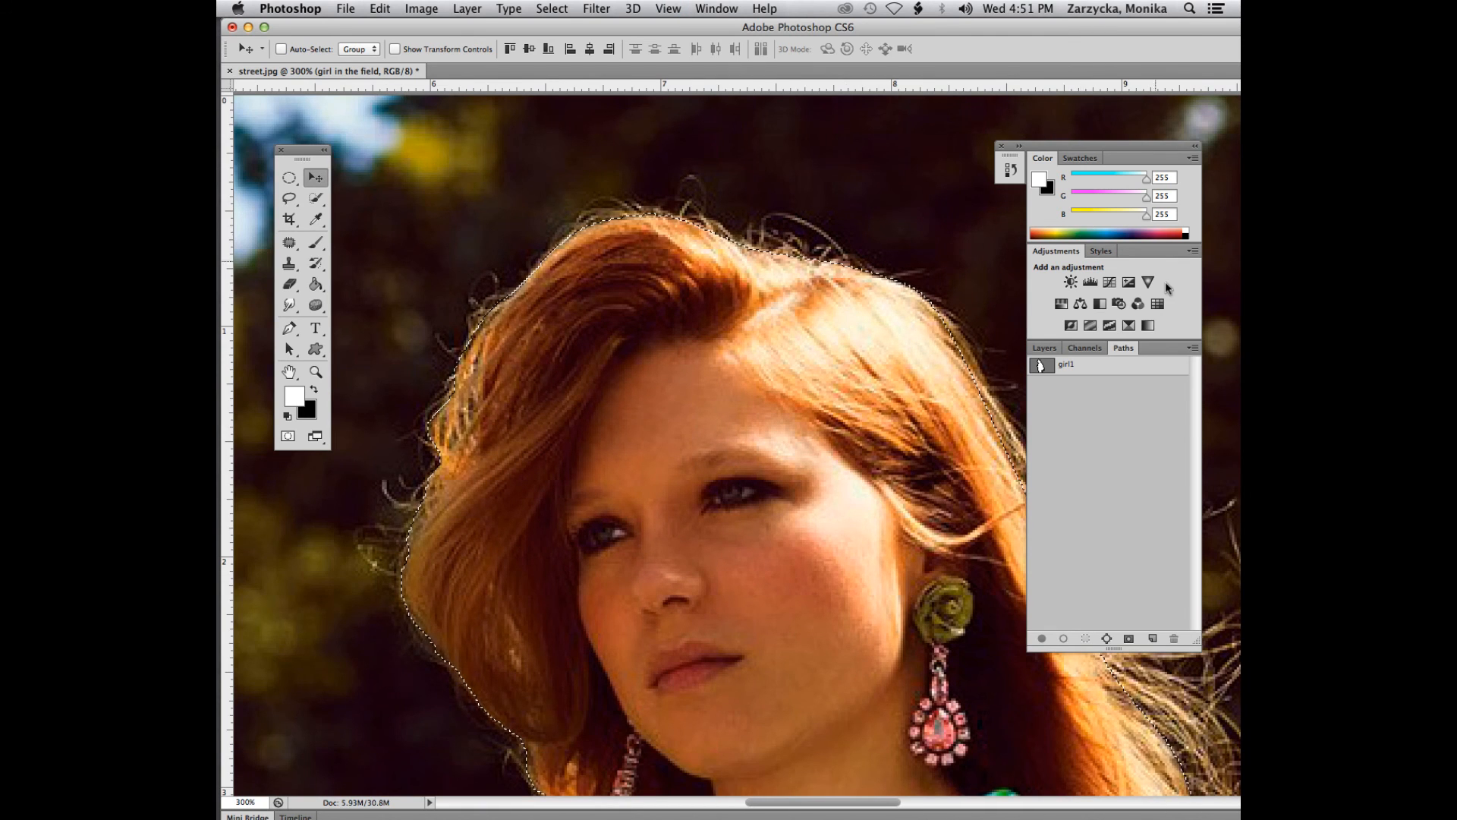
left_click(1044, 348)
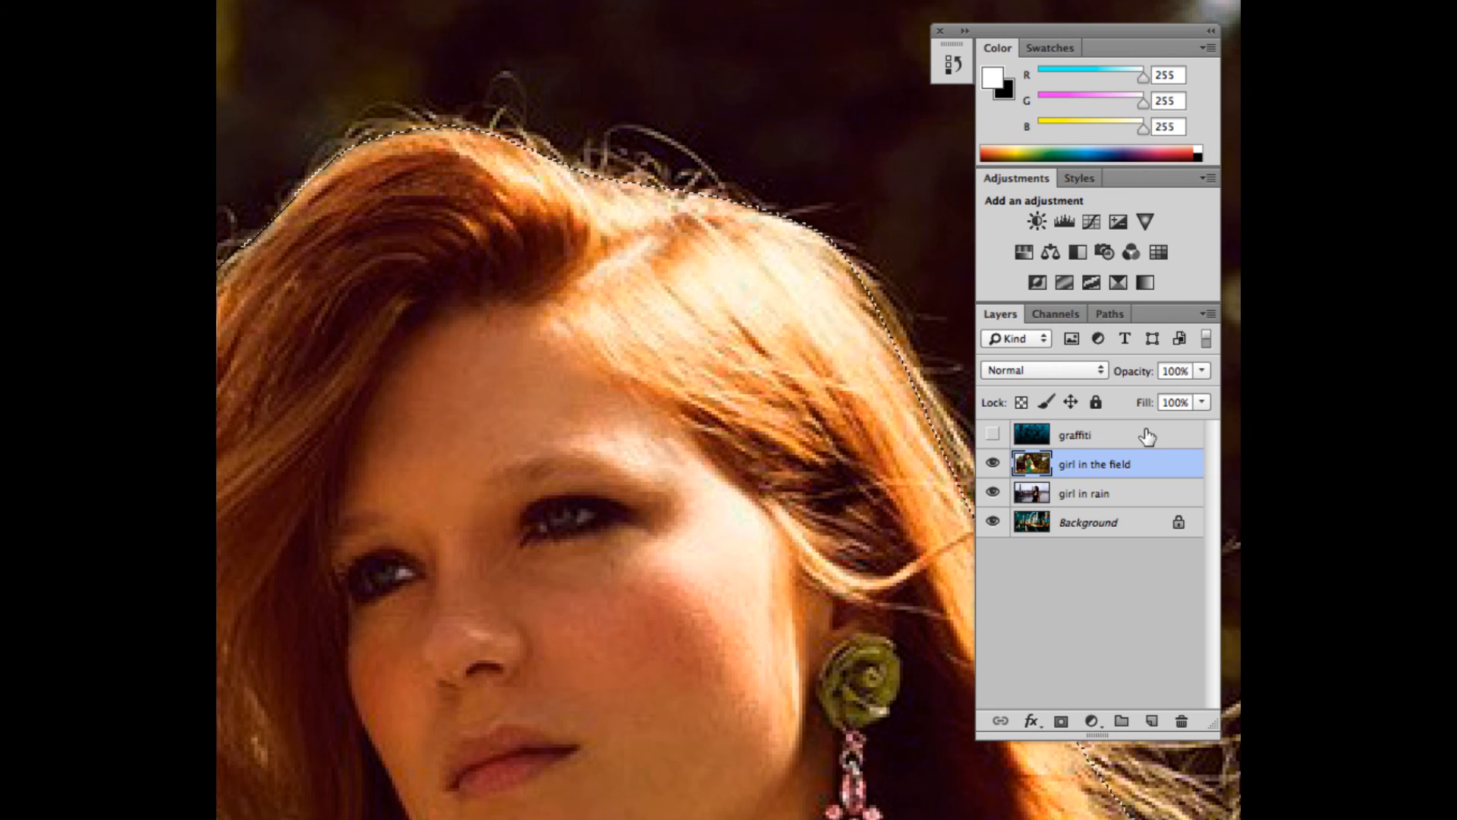
key("super+j")
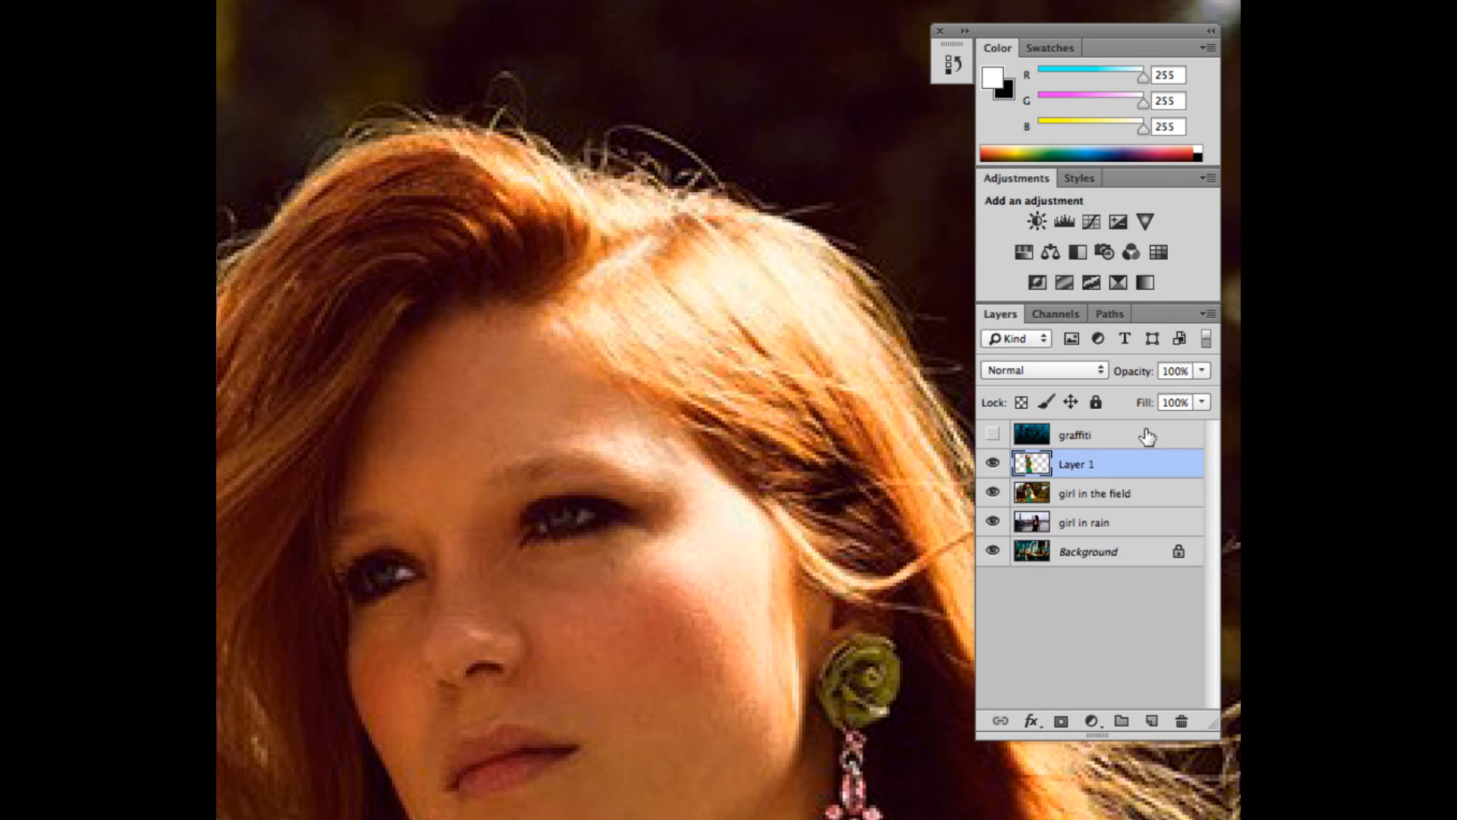
left_click(993, 494)
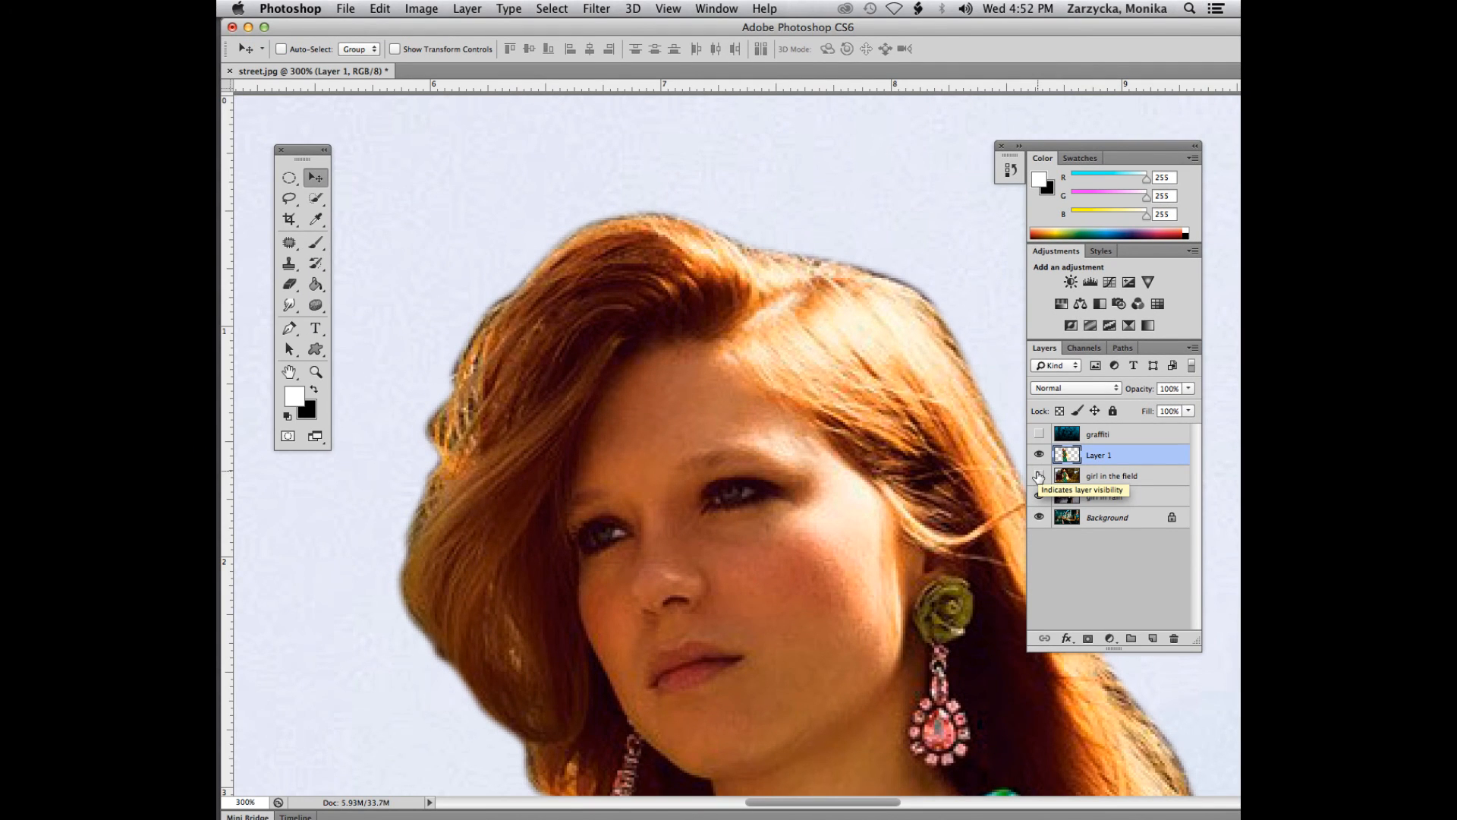
left_click(1039, 475)
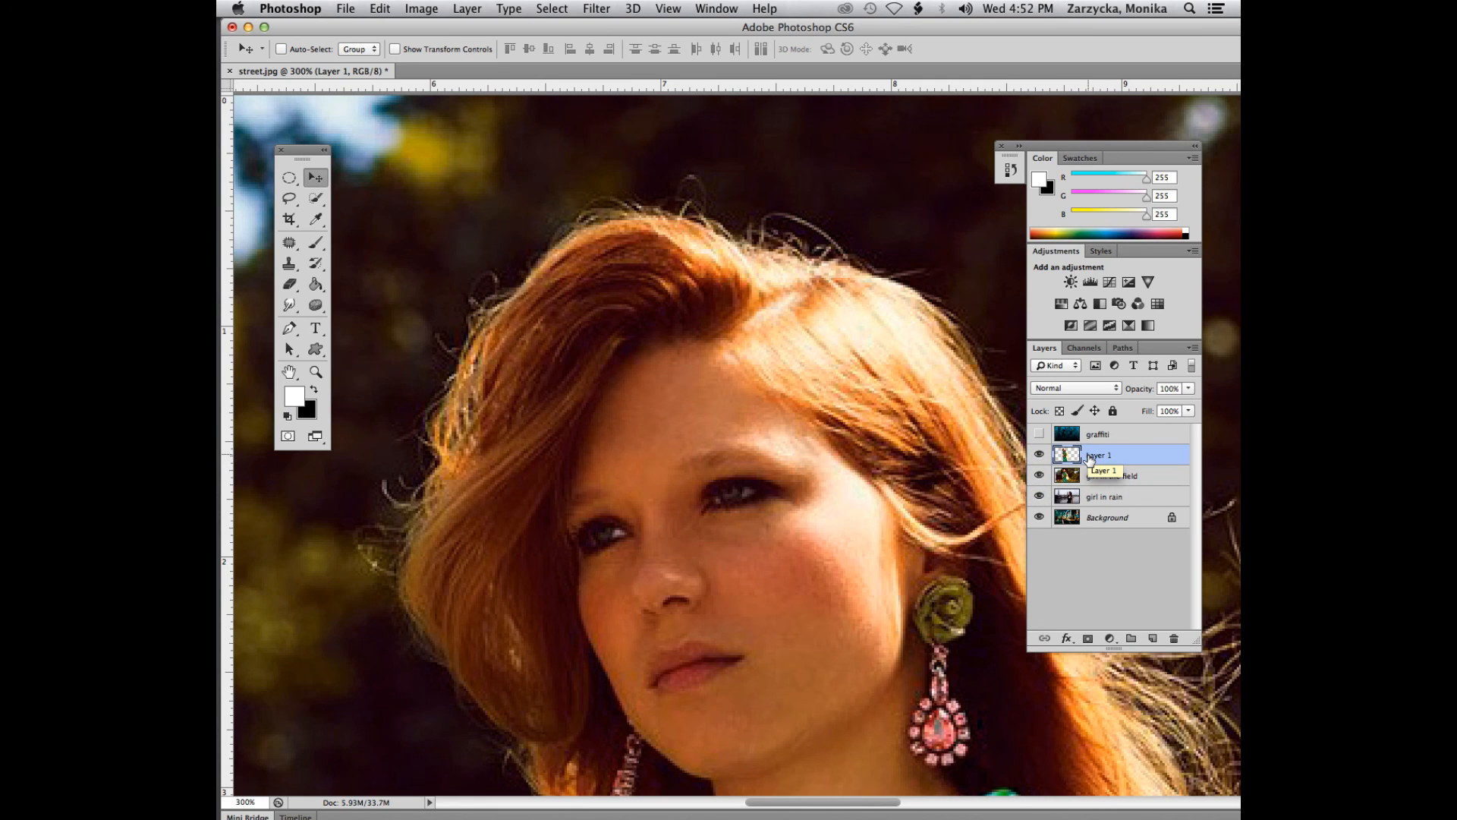
left_click(1039, 476)
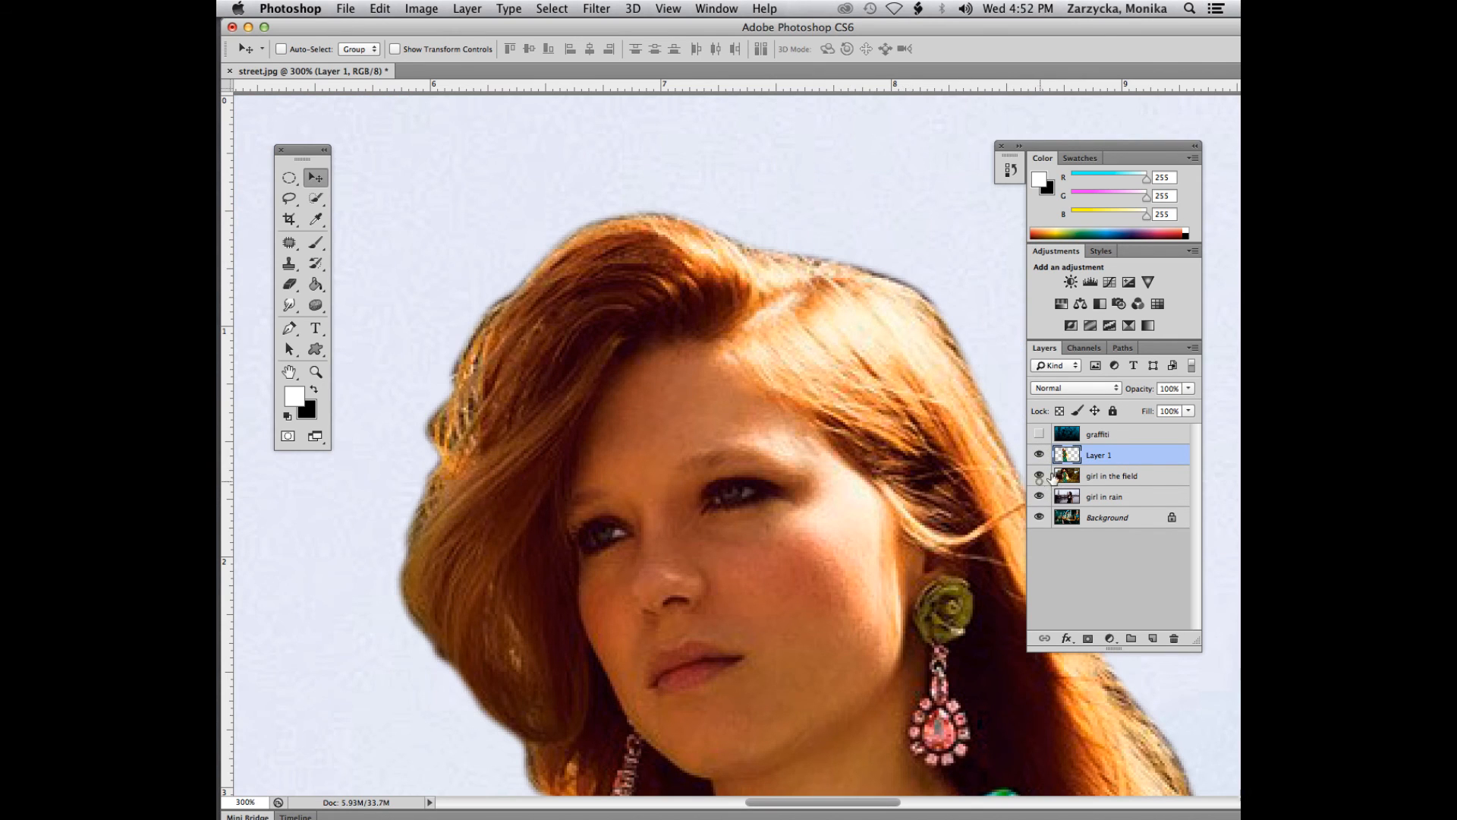
left_click(1039, 475)
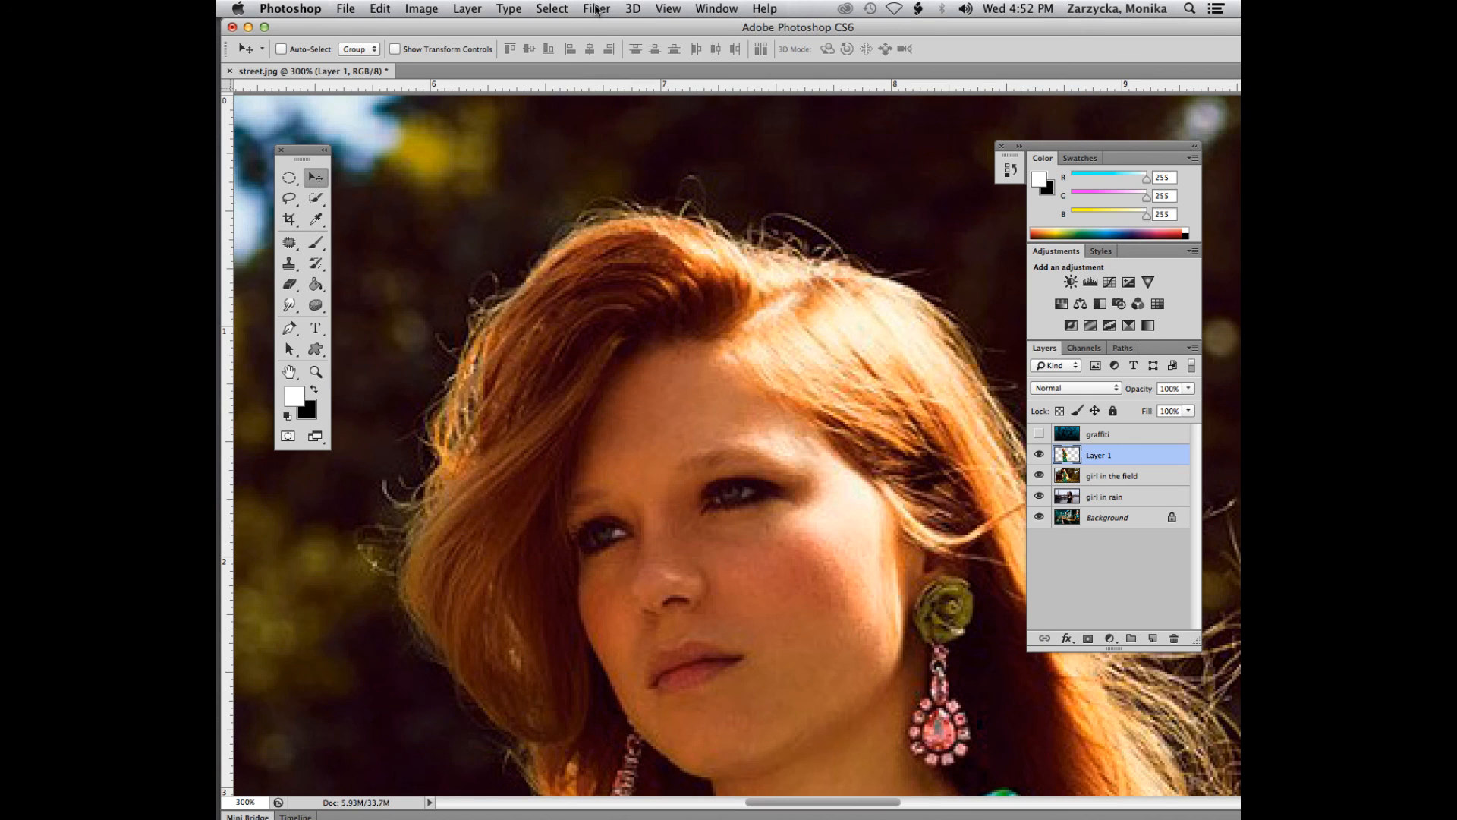
- Try to use Refine Mask on the copied layer and undo the layer copy to restore the selection
left_click(559, 5)
left_click(568, 195)
left_click(559, 6)
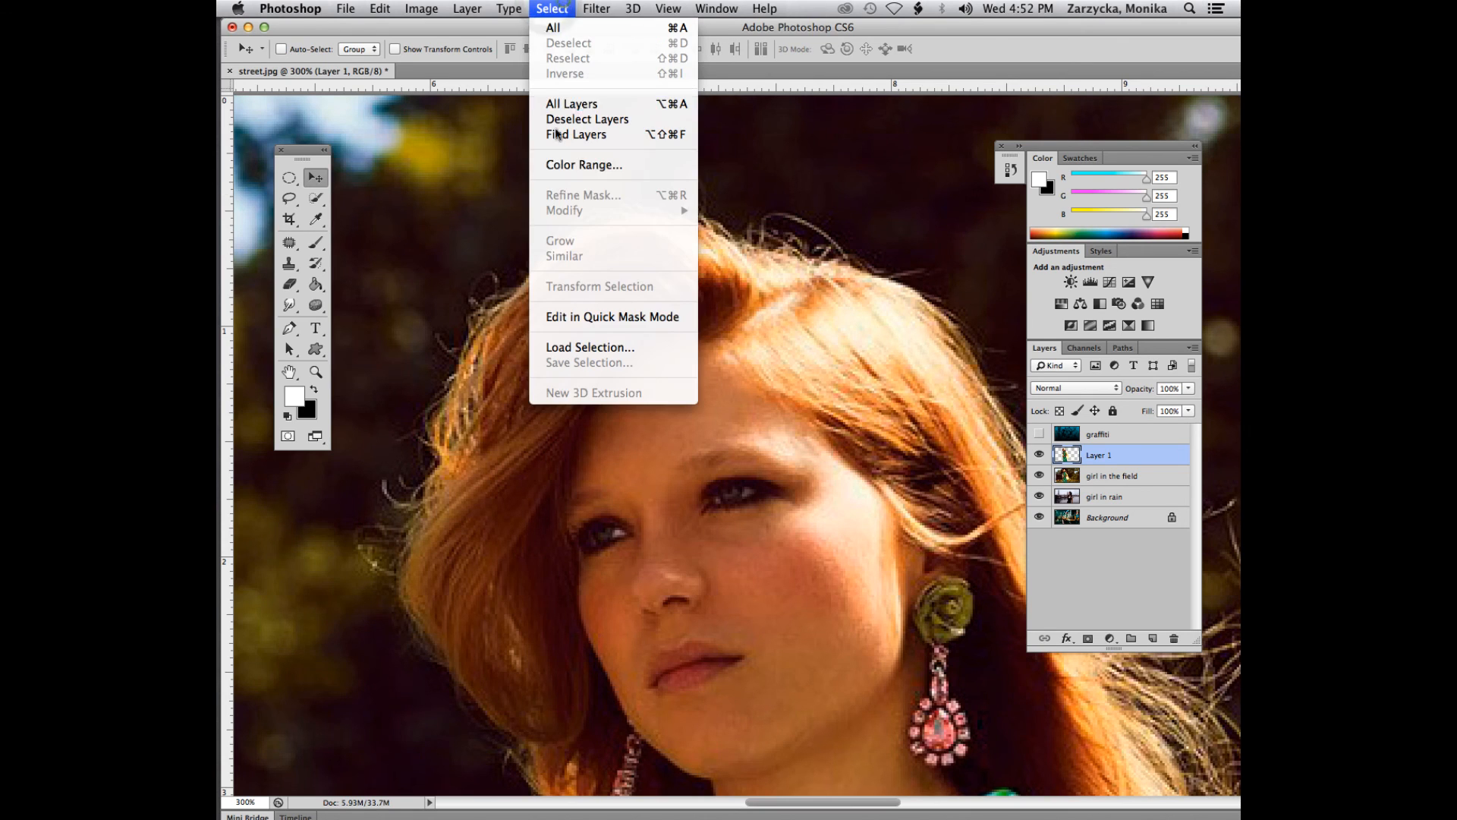
left_click(585, 195)
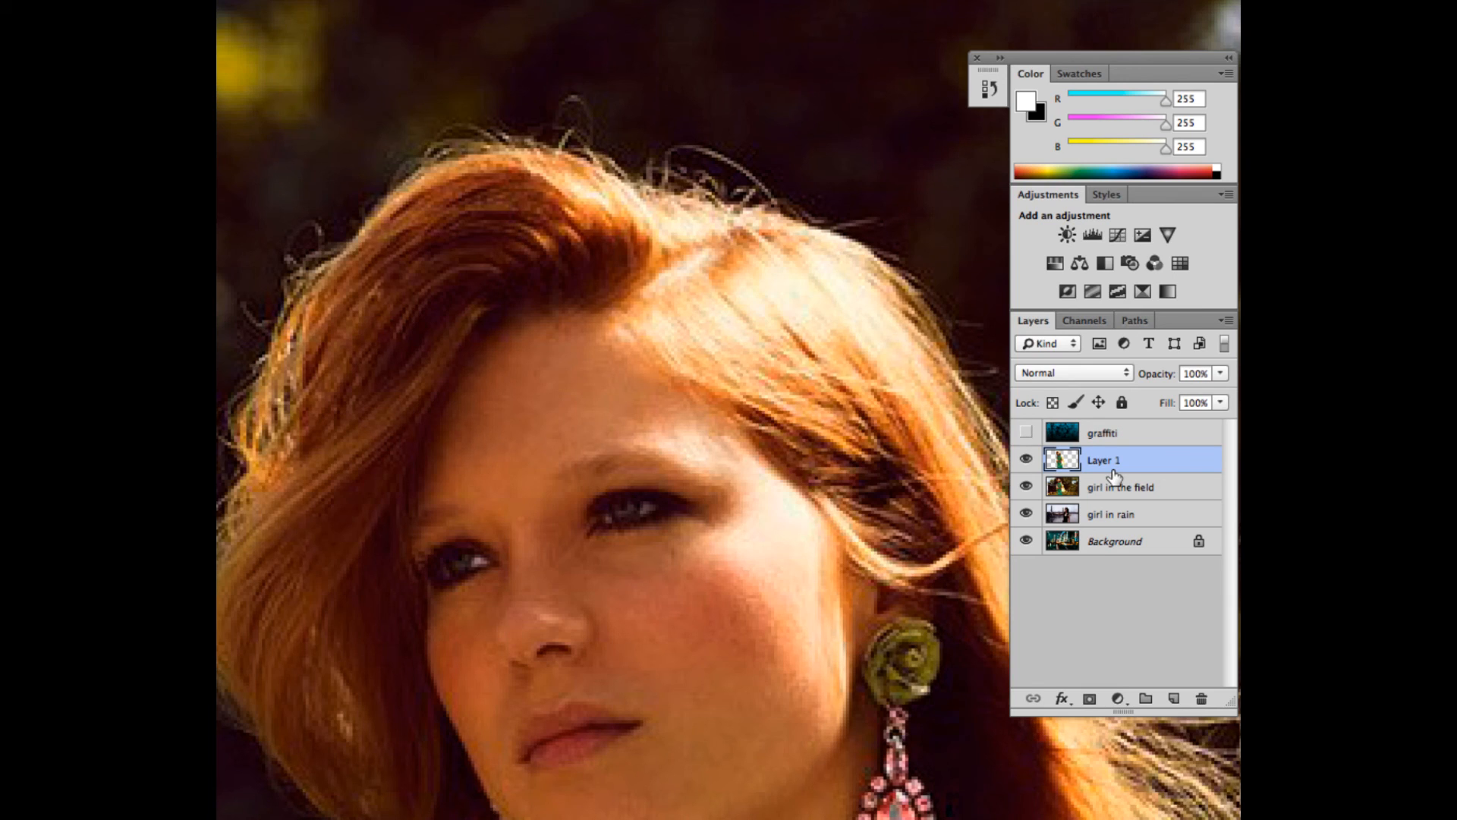
key("ctrl+z")
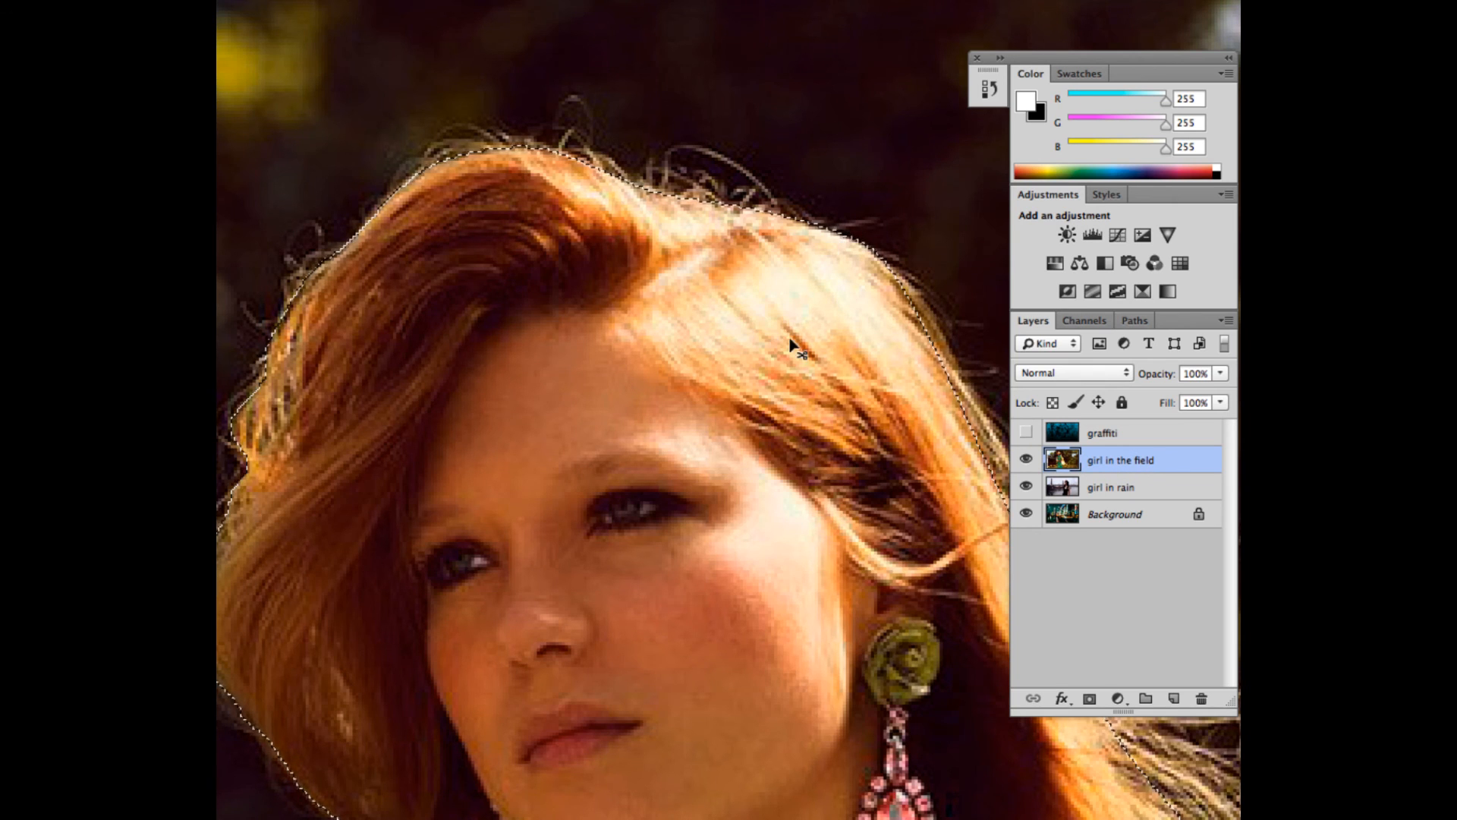
- Open Refine Edge for the girl selection and enable Smart Radius
scroll(793, 347, "up", 3)
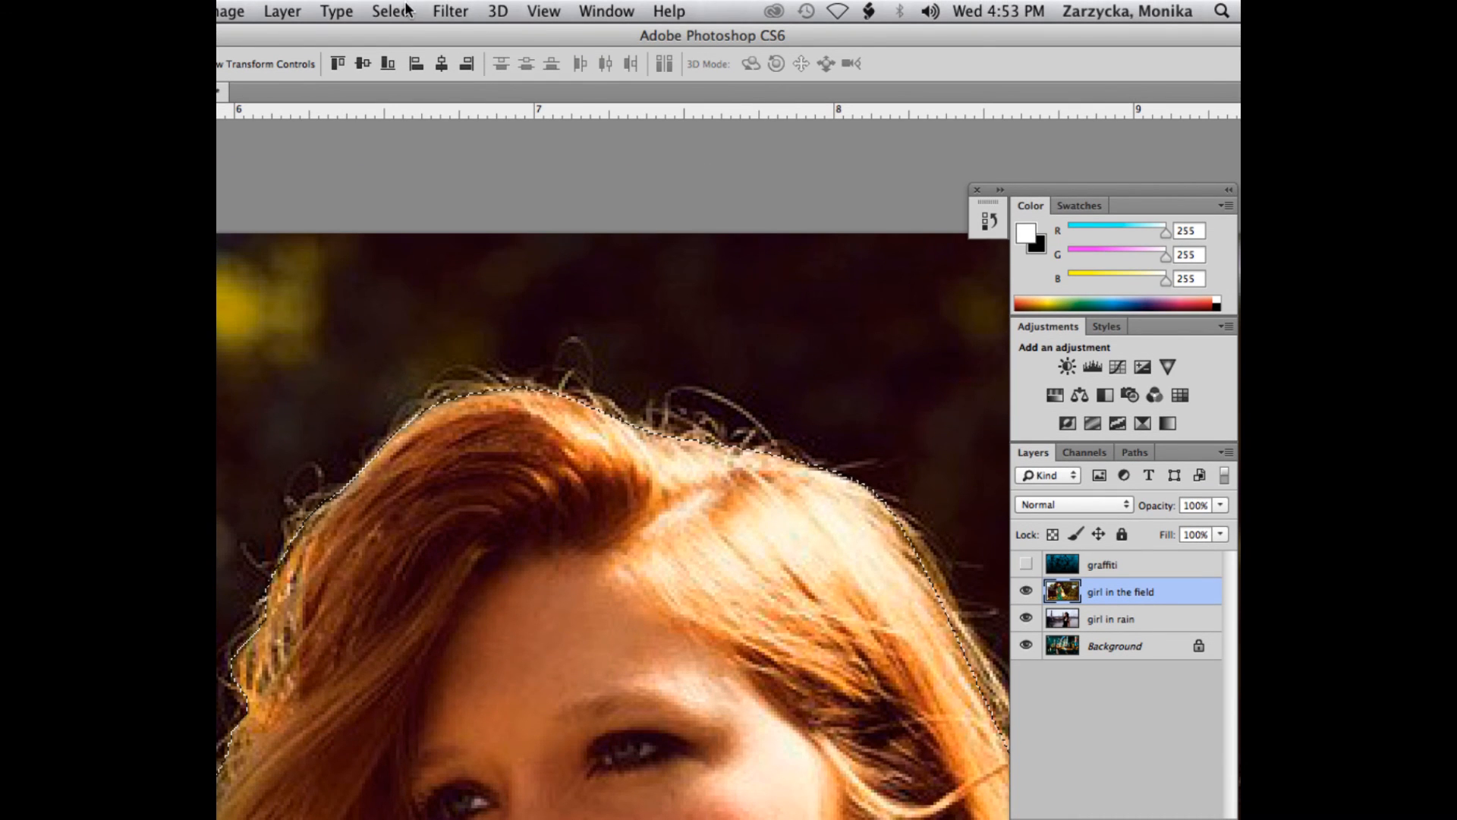
left_click(406, 9)
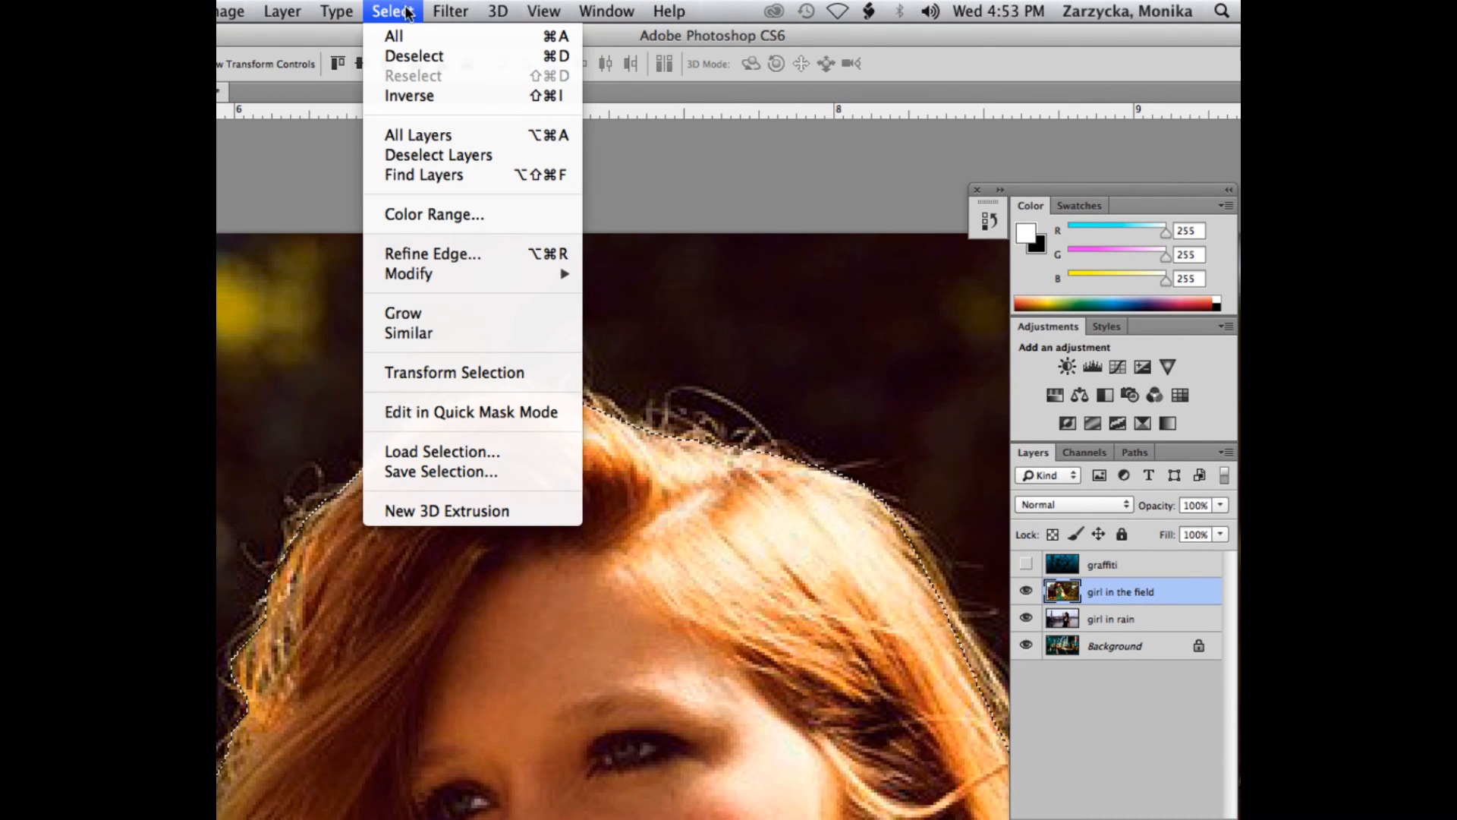
left_click(440, 253)
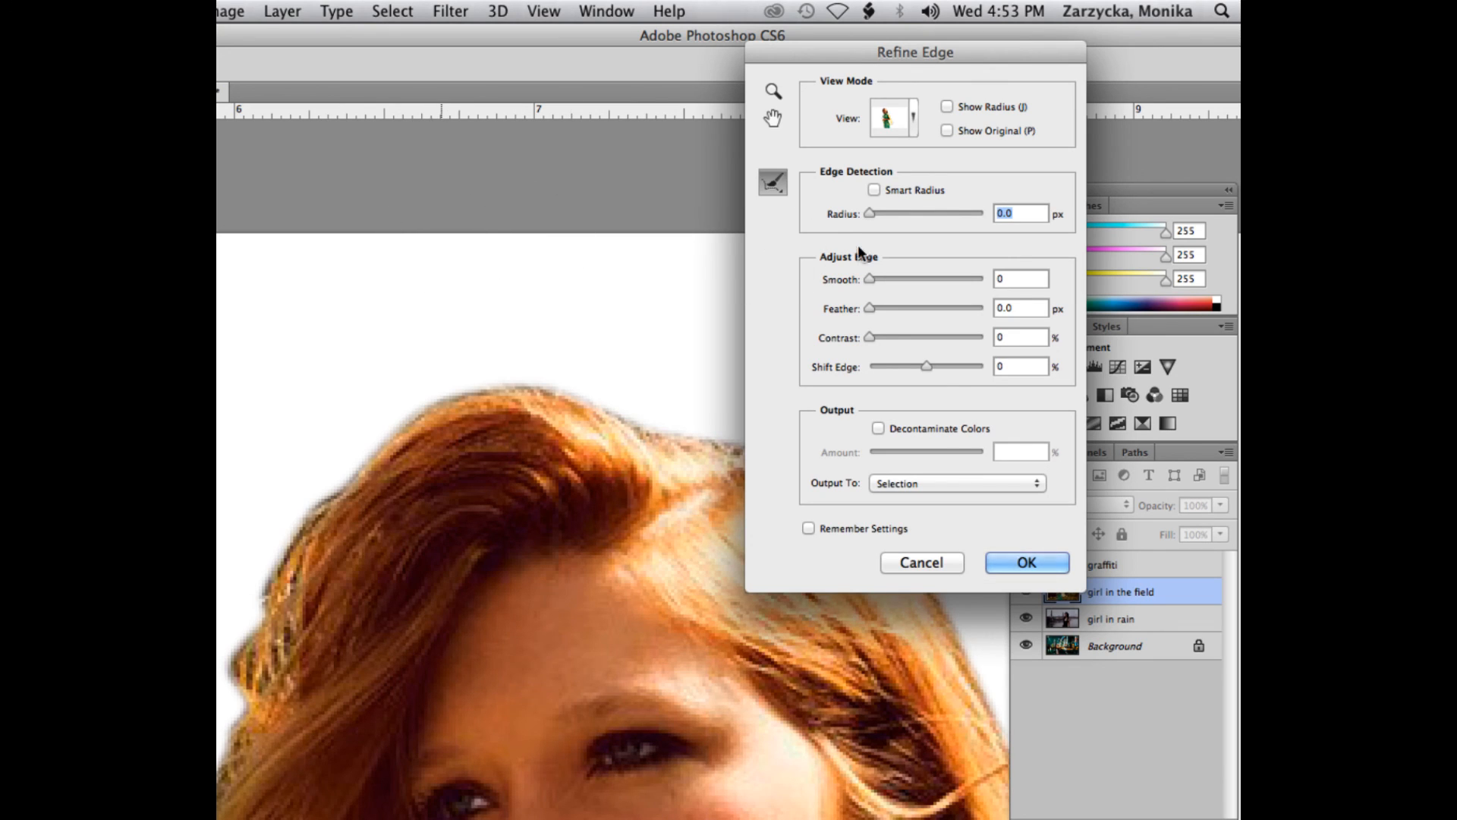
left_click(874, 191)
key("super+minus")
scroll(602, 442, "down", 10)
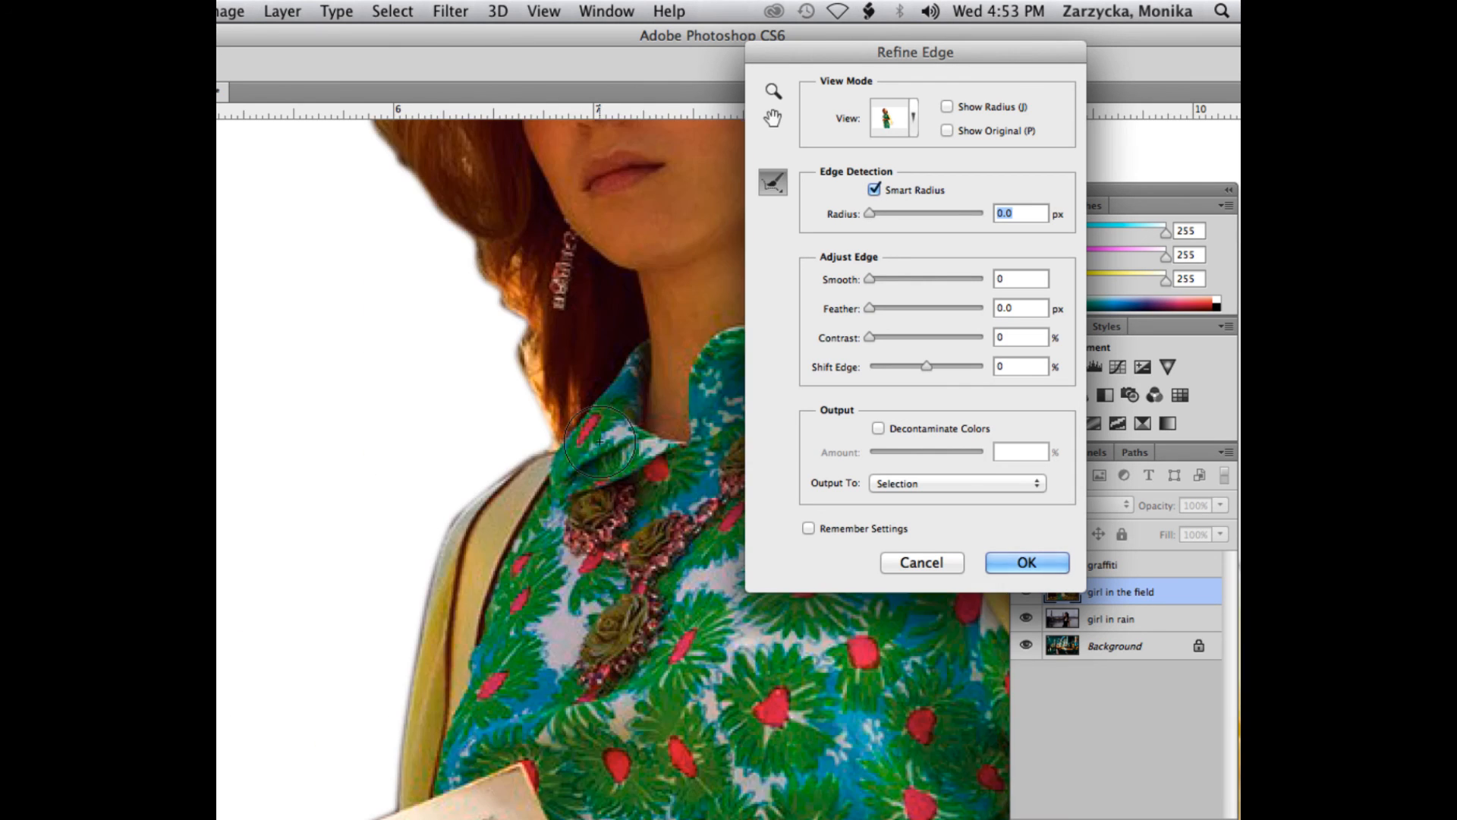
scroll(599, 440, "up", 8)
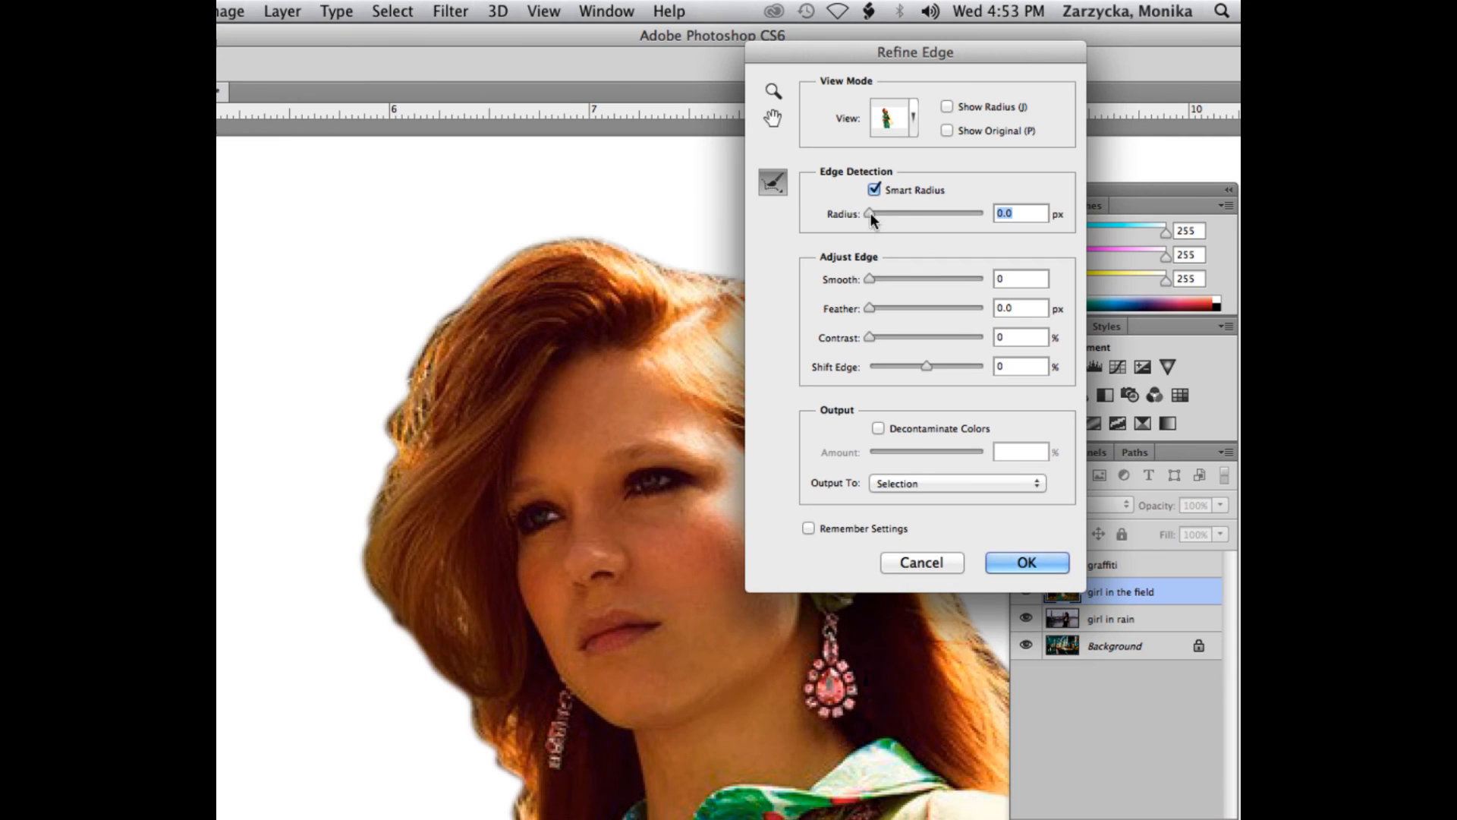
- Try an edge detection radius of 20.8 px and move the Refine Edge dialog aside to inspect the hair
left_click_drag(903, 216, 924, 215)
left_click_drag(821, 53, 1099, 99)
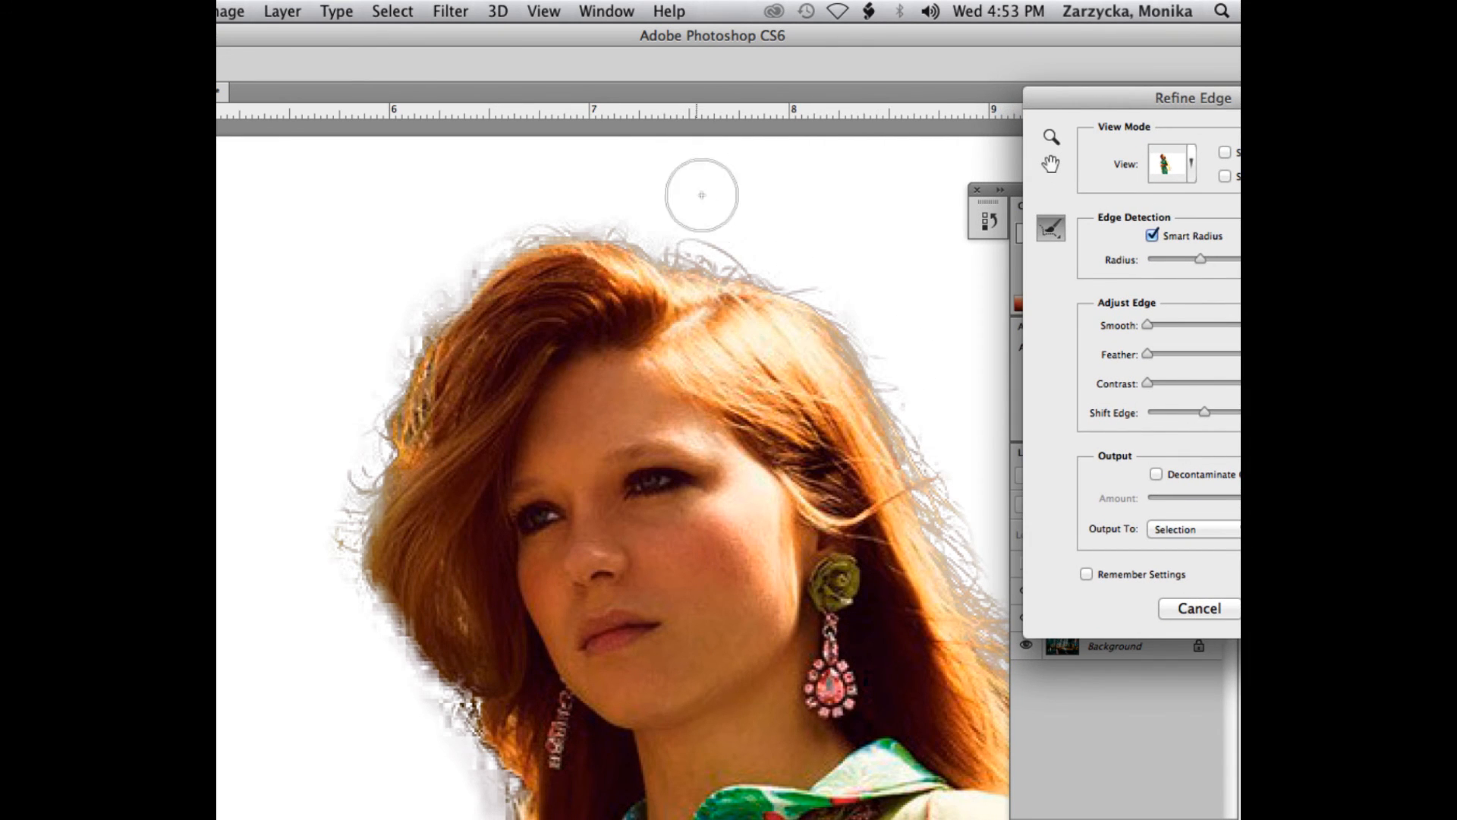
left_click_drag(1073, 110, 859, 60)
key("super+minus")
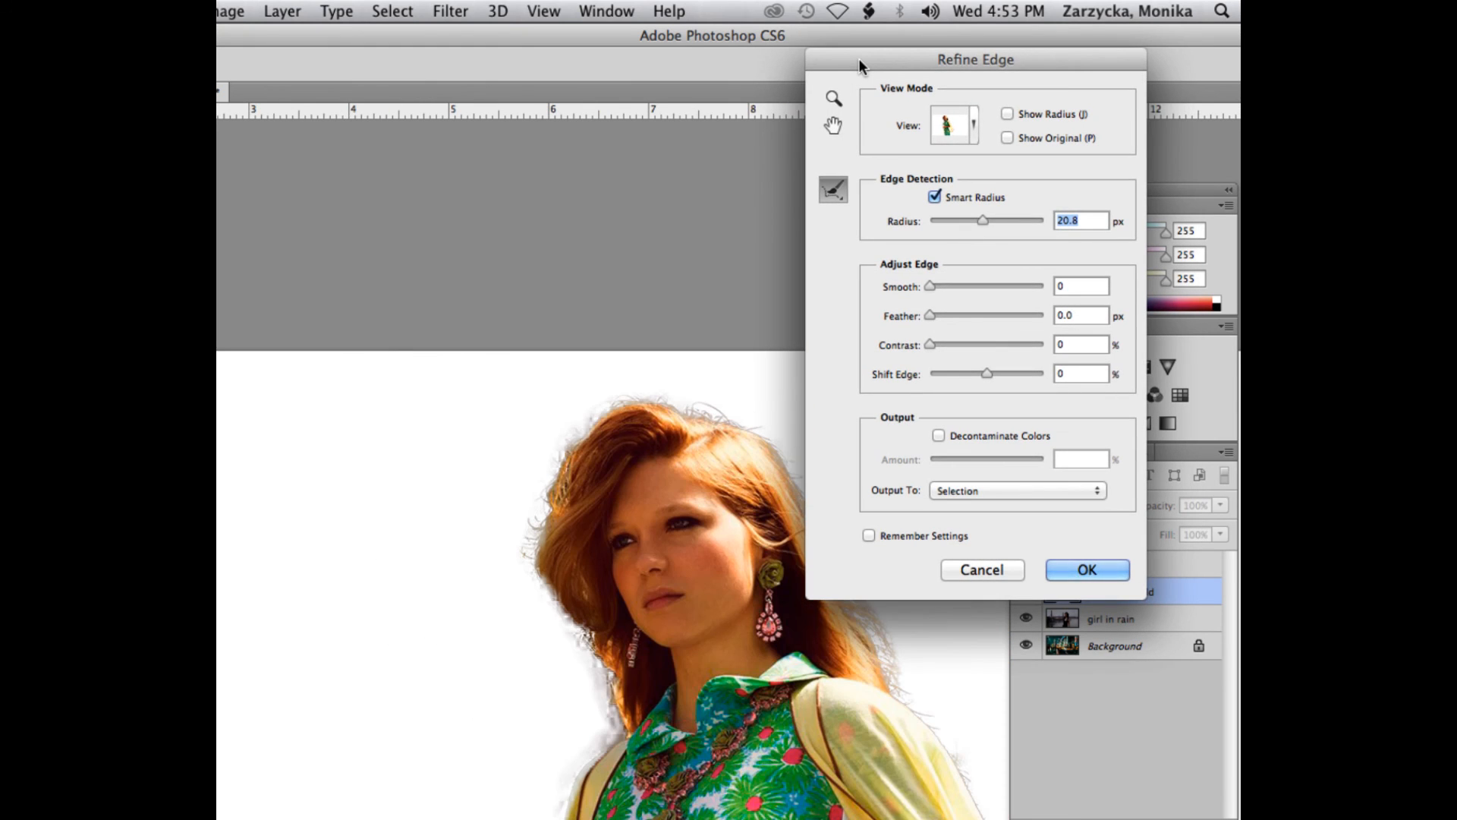
- Set the edge detection radius to 4.2 px while checking the edges of the dress and book
scroll(601, 481, "down", 10)
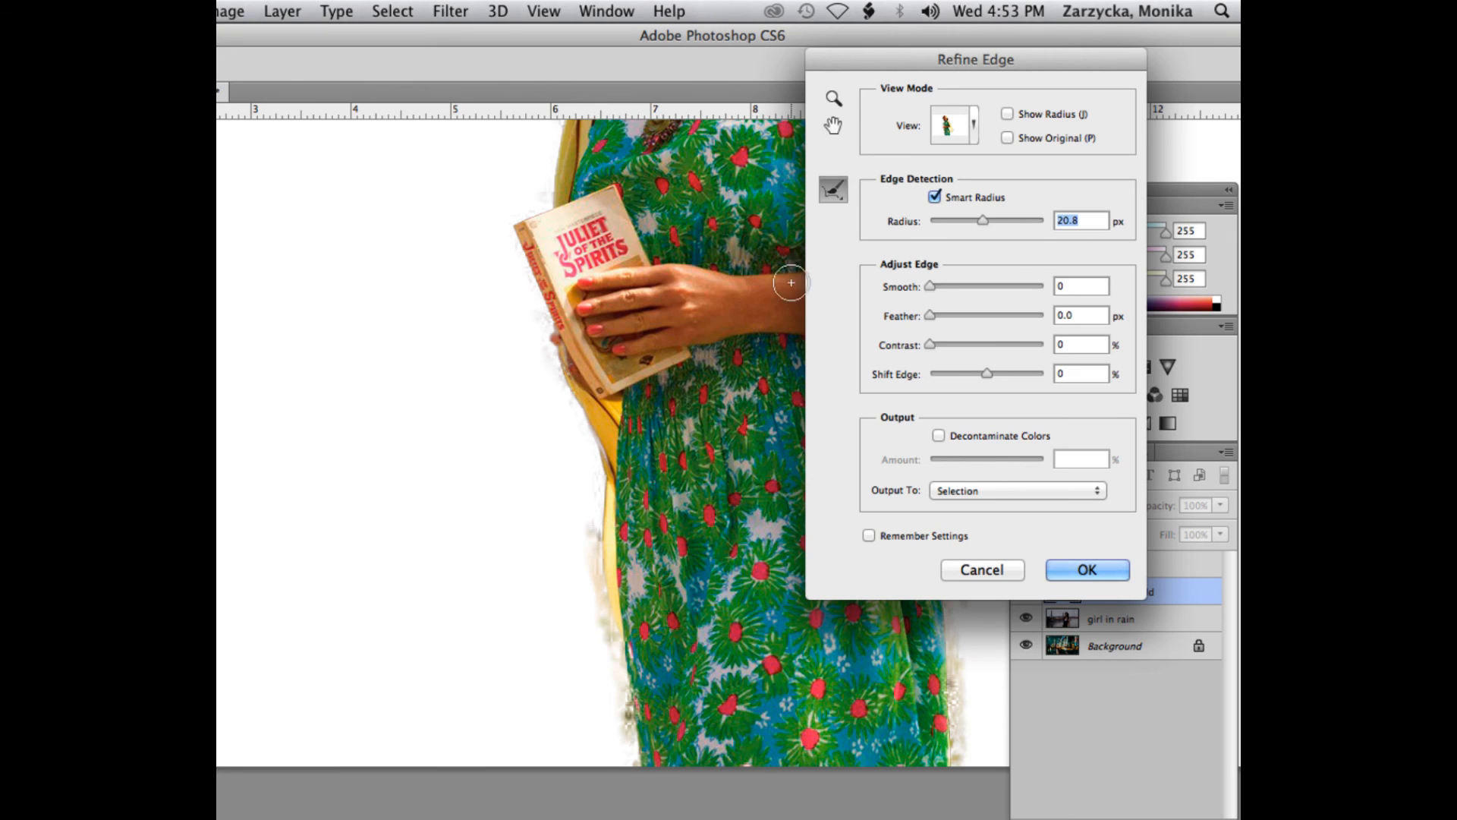
left_click_drag(982, 219, 946, 220)
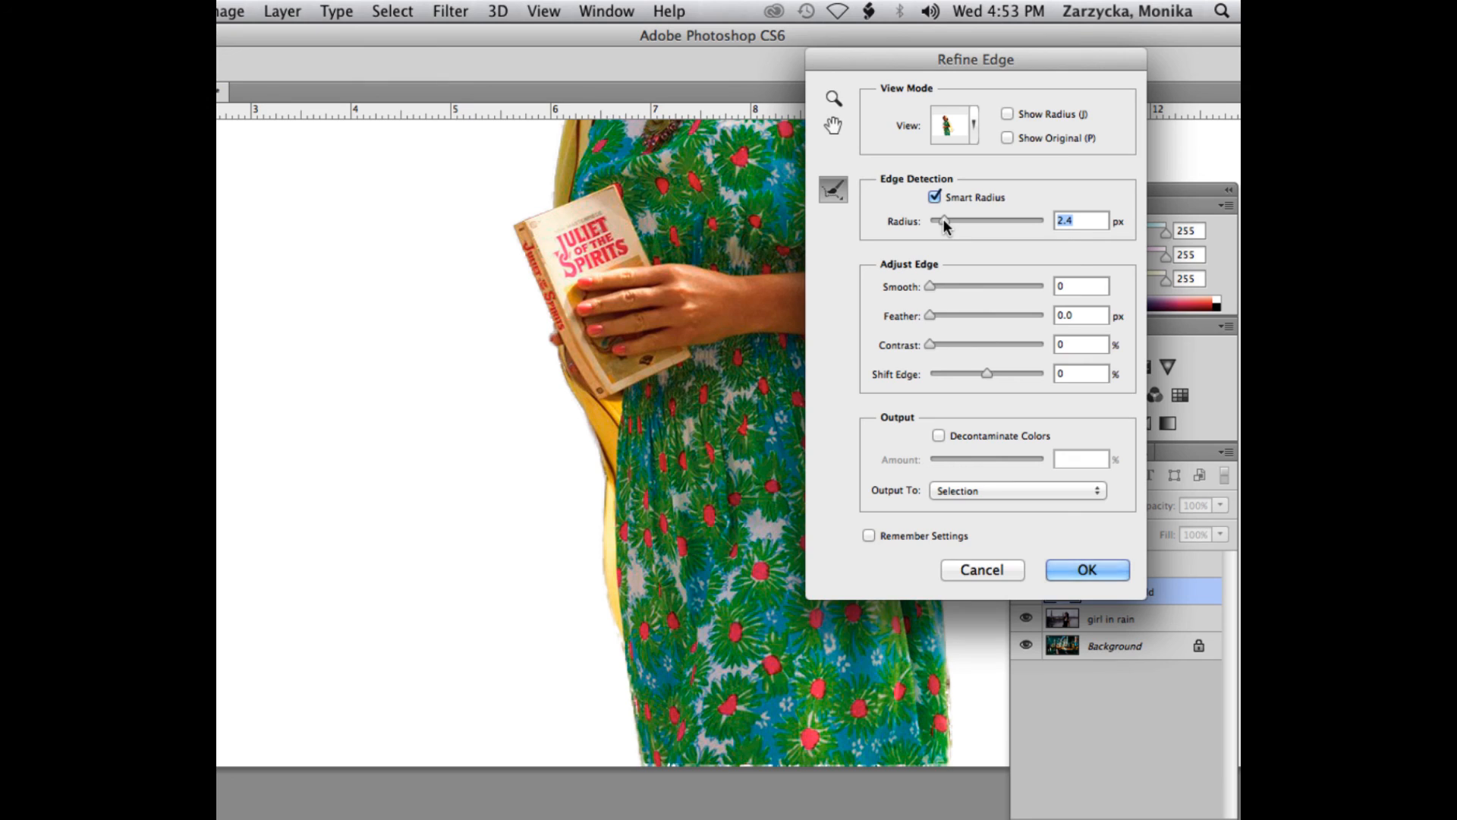
left_click_drag(944, 220, 948, 220)
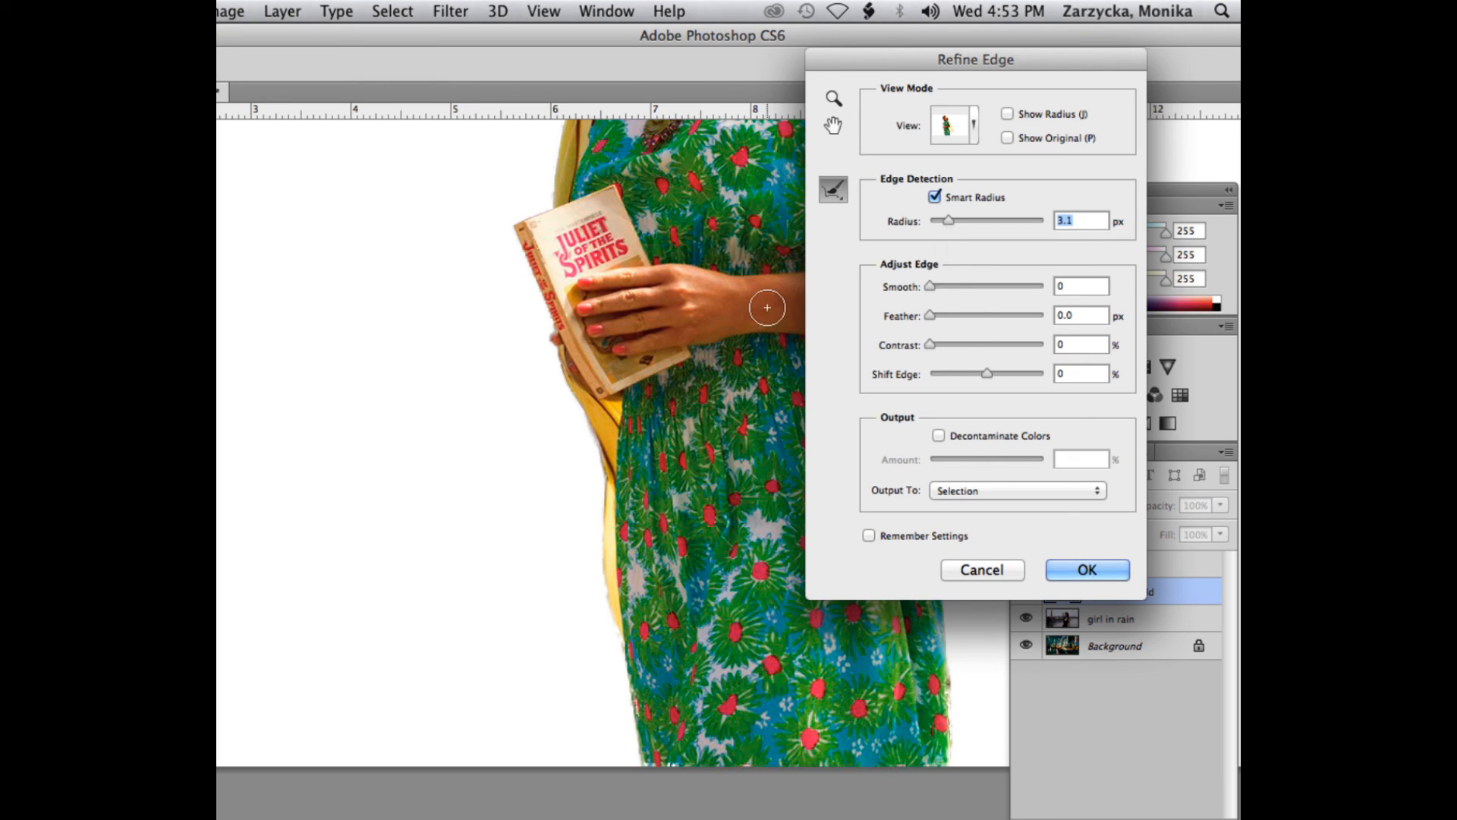
left_click_drag(948, 221, 955, 218)
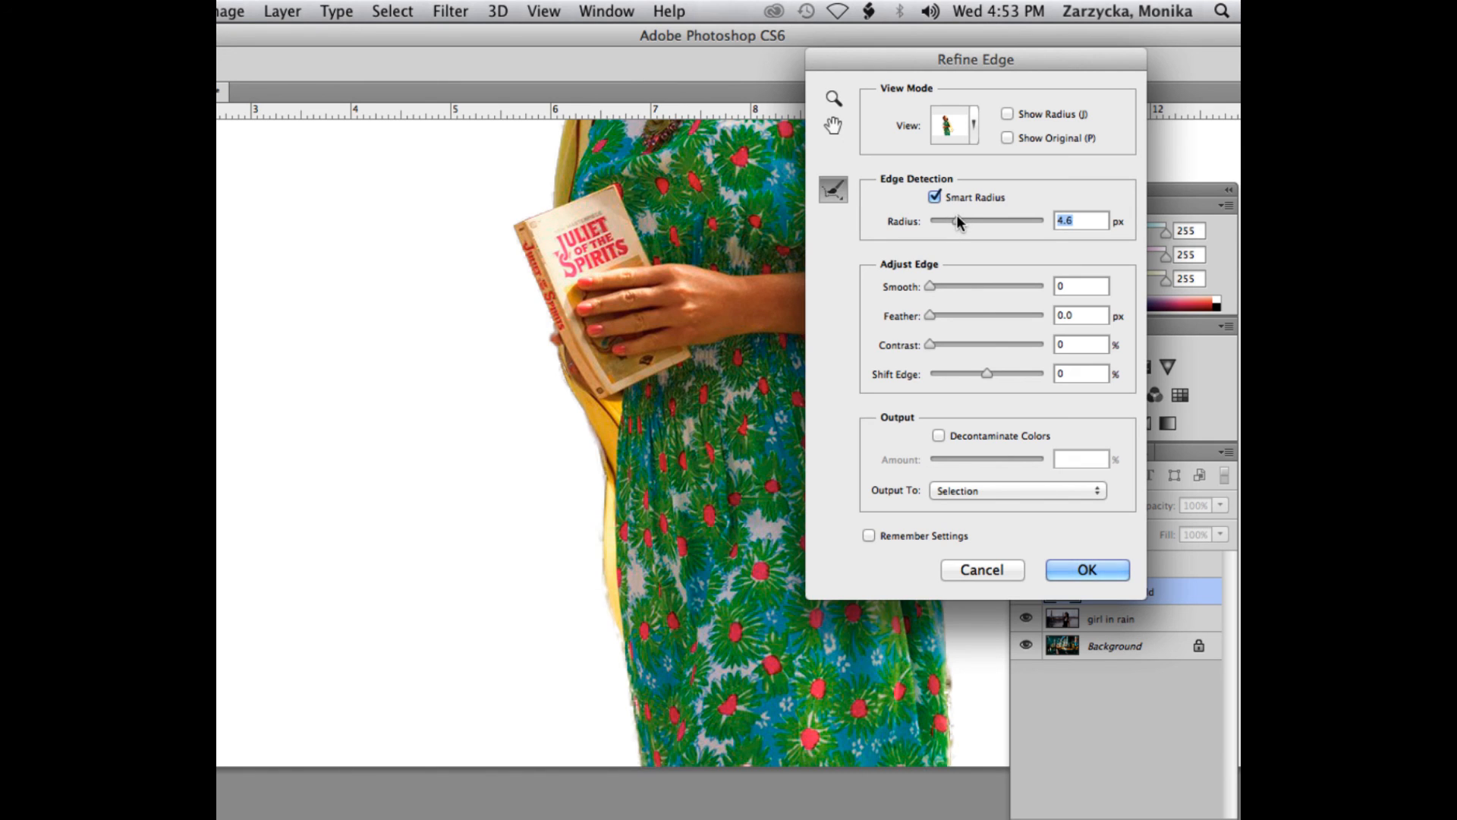
- Check the refined edges along the girl's hair and dress and apply Refine Edge with output to Selection
scroll(727, 372, "up", 8)
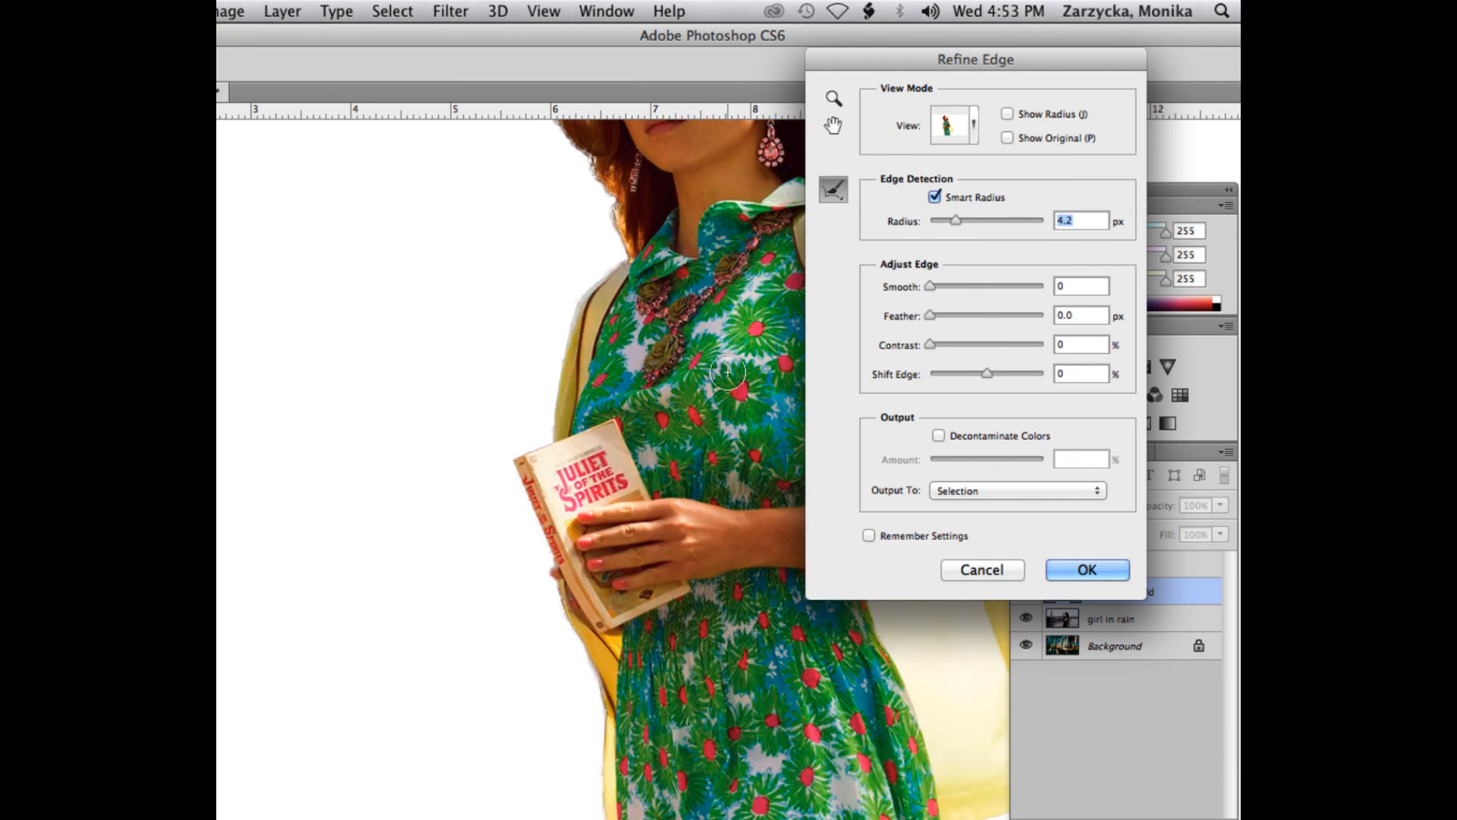
scroll(727, 372, "up", 8)
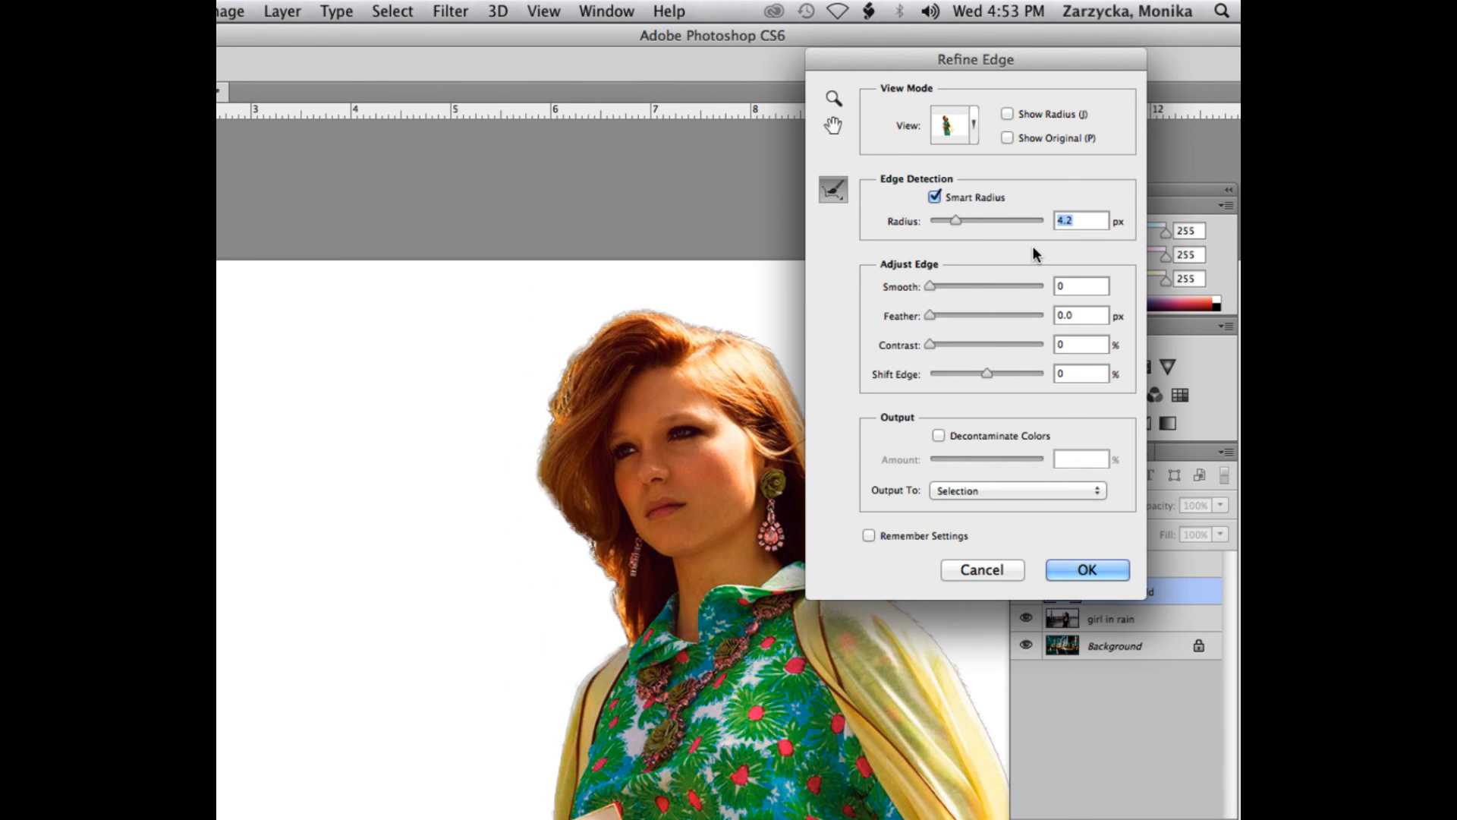
left_click_drag(860, 66, 896, 85)
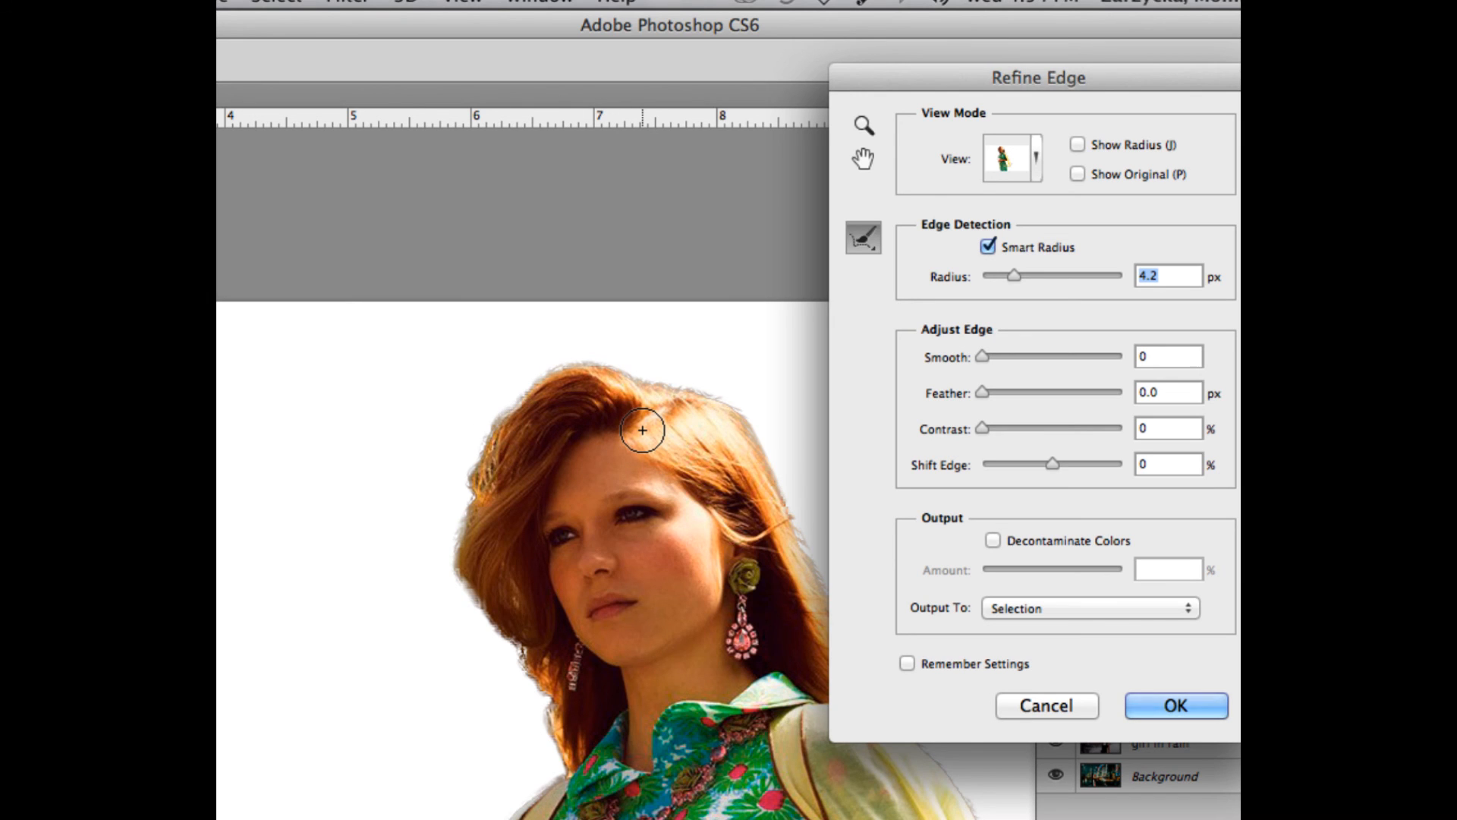
scroll(642, 431, "down", 15)
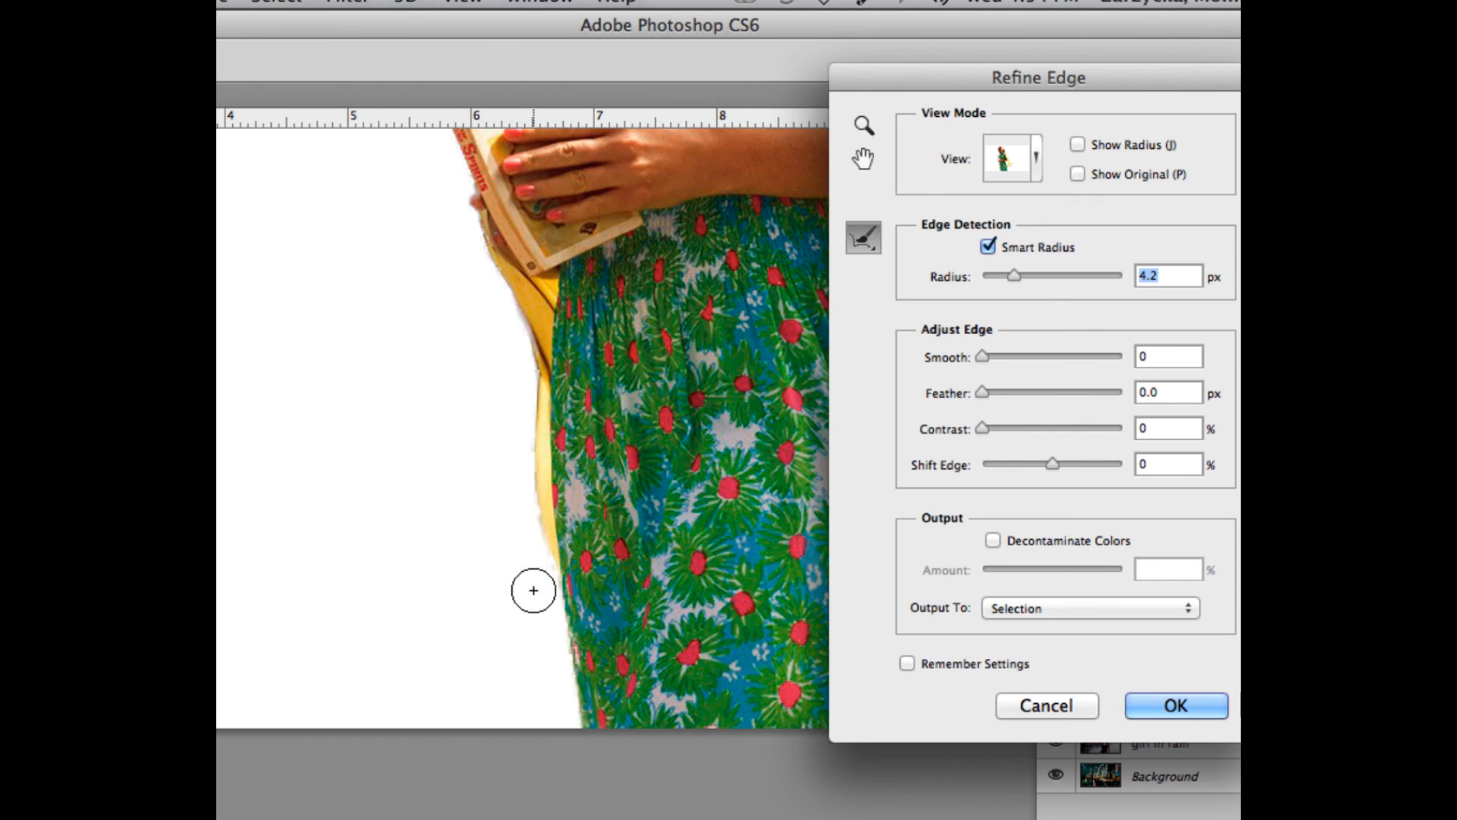
scroll(539, 578, "up", 10)
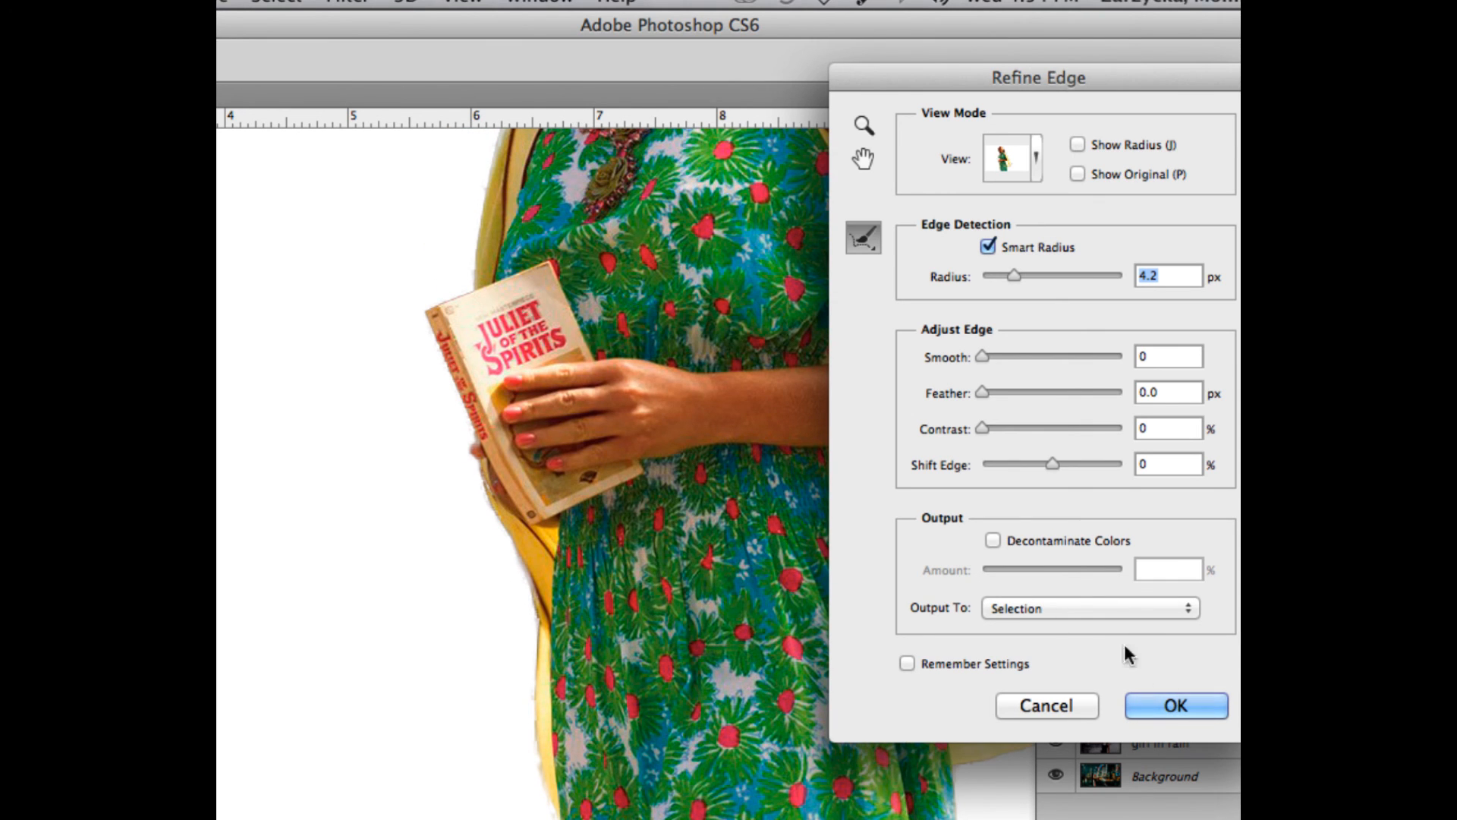
left_click(1200, 705)
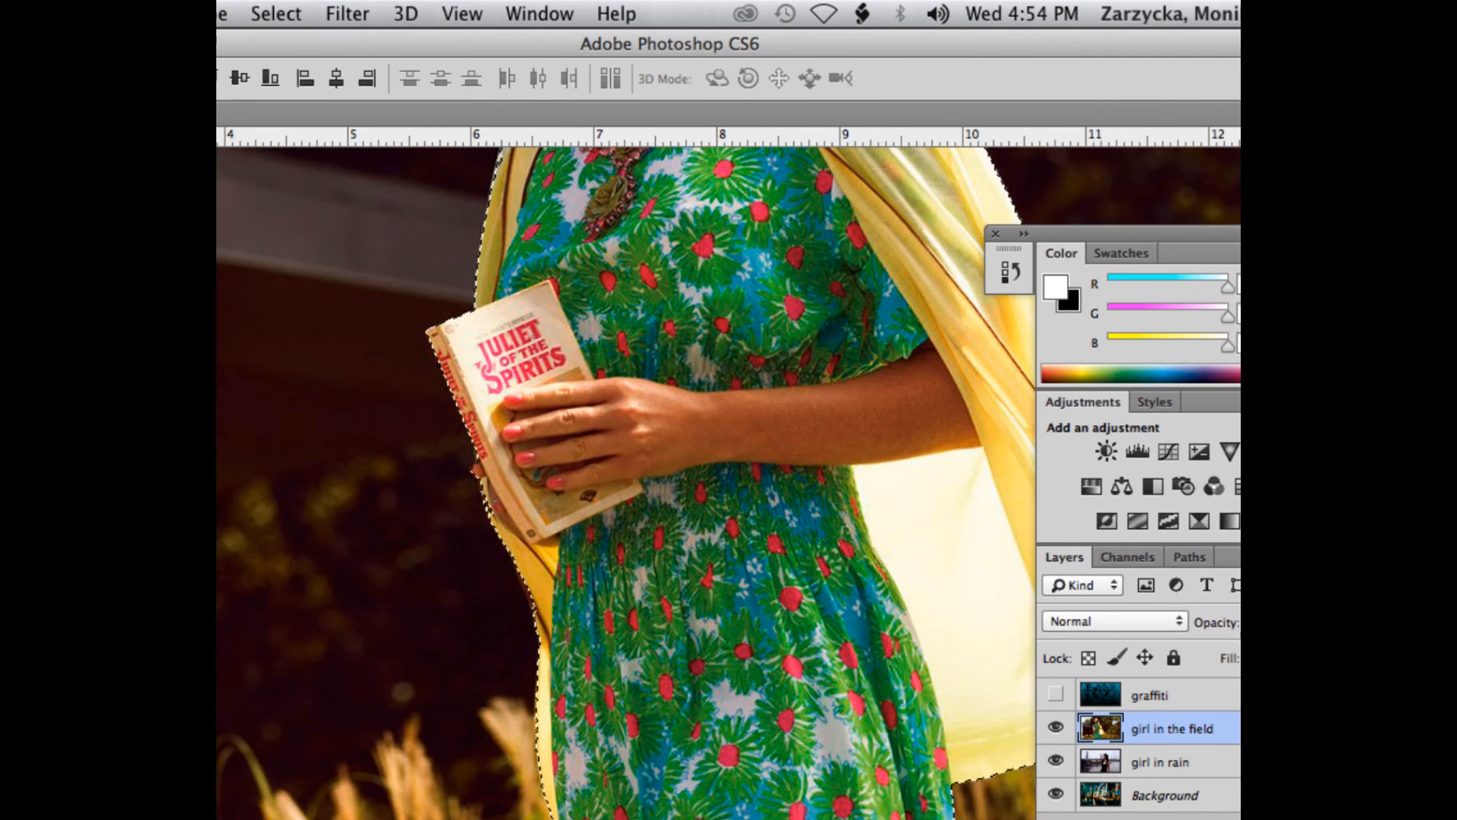